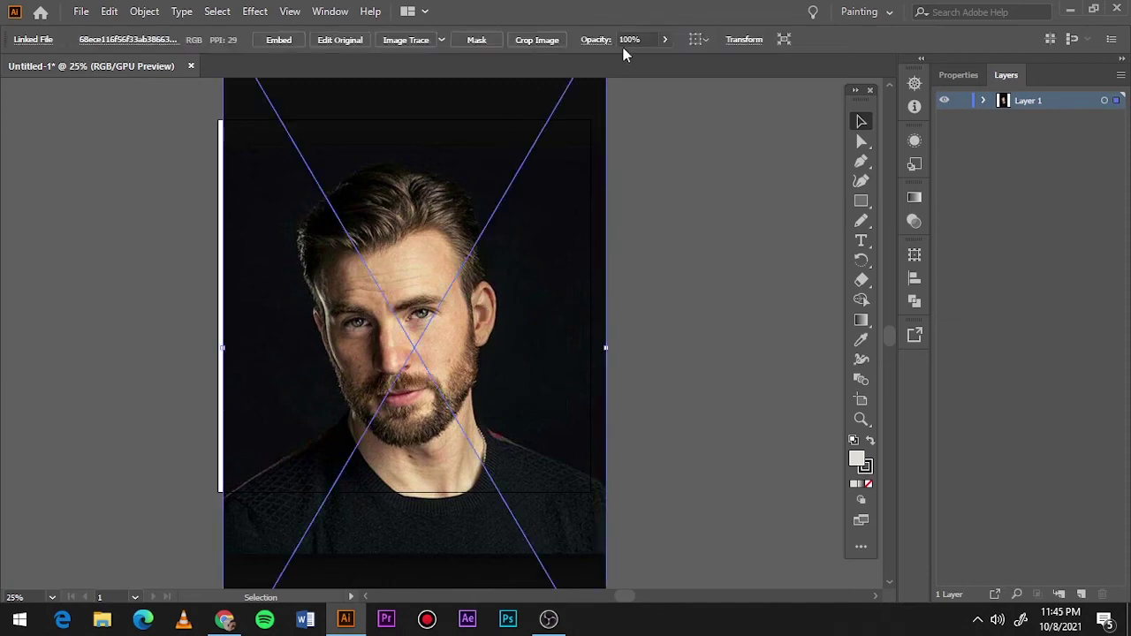
Step: Lower the reference photo's opacity, lock Layer 1 and add Layer 2
{"action": "left_click", "coordinate": [655, 39]}
{"action": "left_click", "coordinate": [651, 63]}
{"action": "left_click", "coordinate": [697, 157]}
{"action": "left_click", "coordinate": [962, 99]}
{"action": "left_click", "coordinate": [1081, 594]}
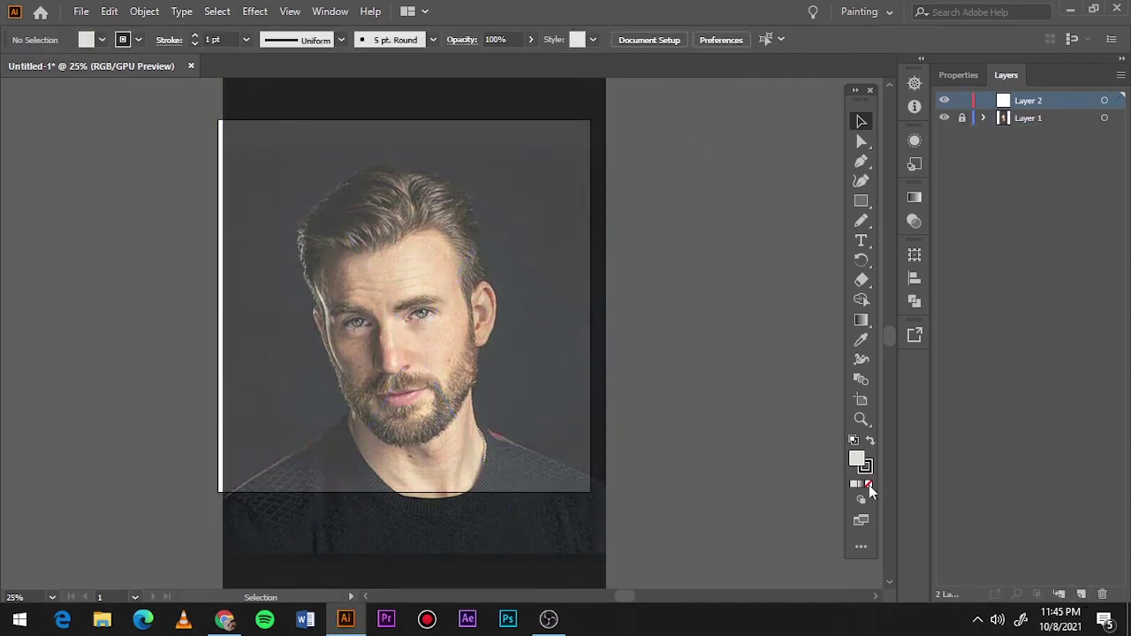
Step: Draw a long thin ellipse with black fill and no stroke above the artboard
{"action": "double_click", "coordinate": [856, 458]}
{"action": "left_click", "coordinate": [1045, 93]}
{"action": "left_click", "coordinate": [910, 239]}
{"action": "scroll", "coordinate": [457, 179], "scroll_direction": "up", "scroll_amount": 3}
{"action": "left_click_drag", "start_coordinate": [457, 179], "coordinate": [719, 159]}
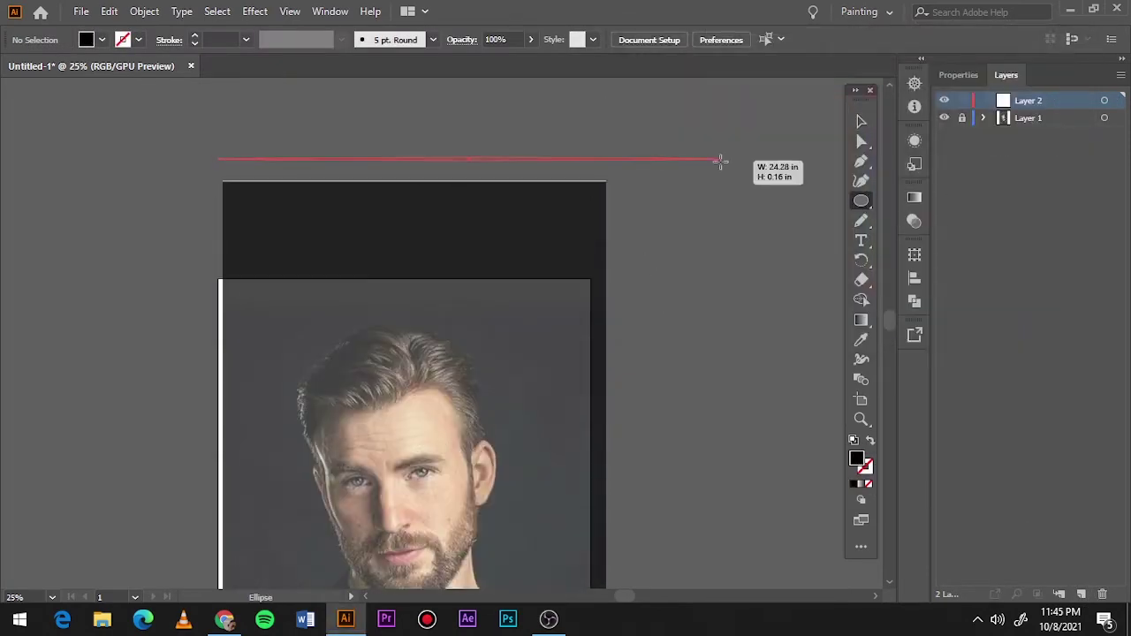
{"action": "scroll", "coordinate": [472, 179], "scroll_direction": "up", "scroll_amount": 7}
{"action": "scroll", "coordinate": [462, 316], "scroll_direction": "up", "scroll_amount": 2}
Step: Define the black ellipse as a new Art Brush
{"action": "left_click", "coordinate": [432, 40]}
{"action": "left_click", "coordinate": [392, 168]}
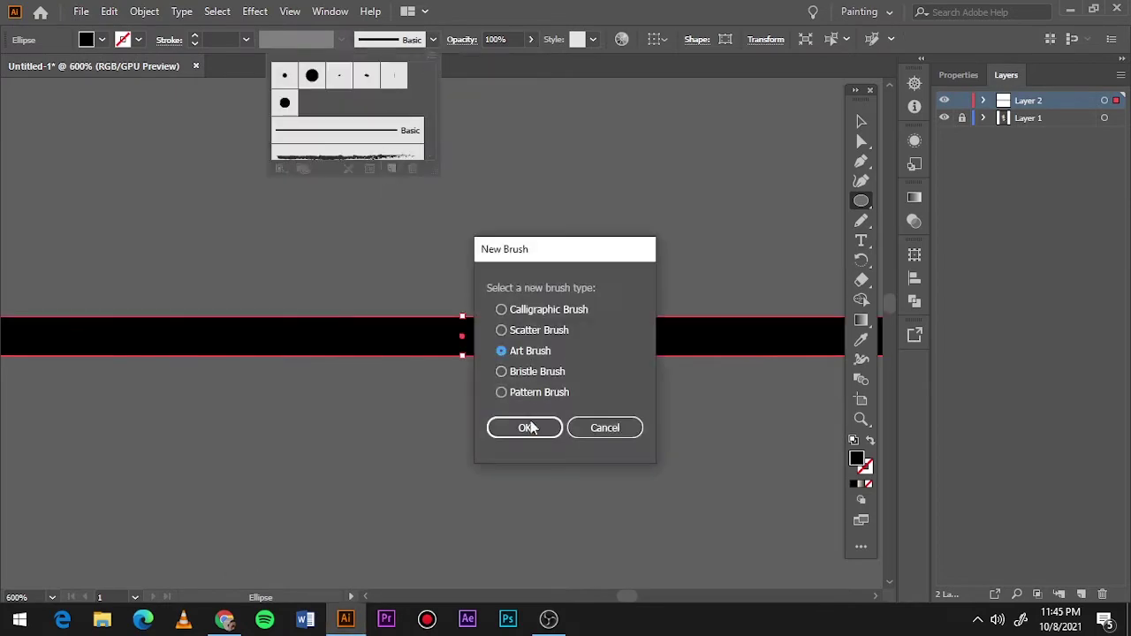
{"action": "left_click", "coordinate": [527, 427]}
{"action": "key", "text": "Return"}
Step: Test the new brush with a Paintbrush stroke beside the nose, then discard it
{"action": "right_click", "coordinate": [861, 221]}
{"action": "left_click", "coordinate": [901, 220]}
{"action": "key", "text": "ctrl+0"}
{"action": "scroll", "coordinate": [609, 447], "scroll_direction": "up", "scroll_amount": 2}
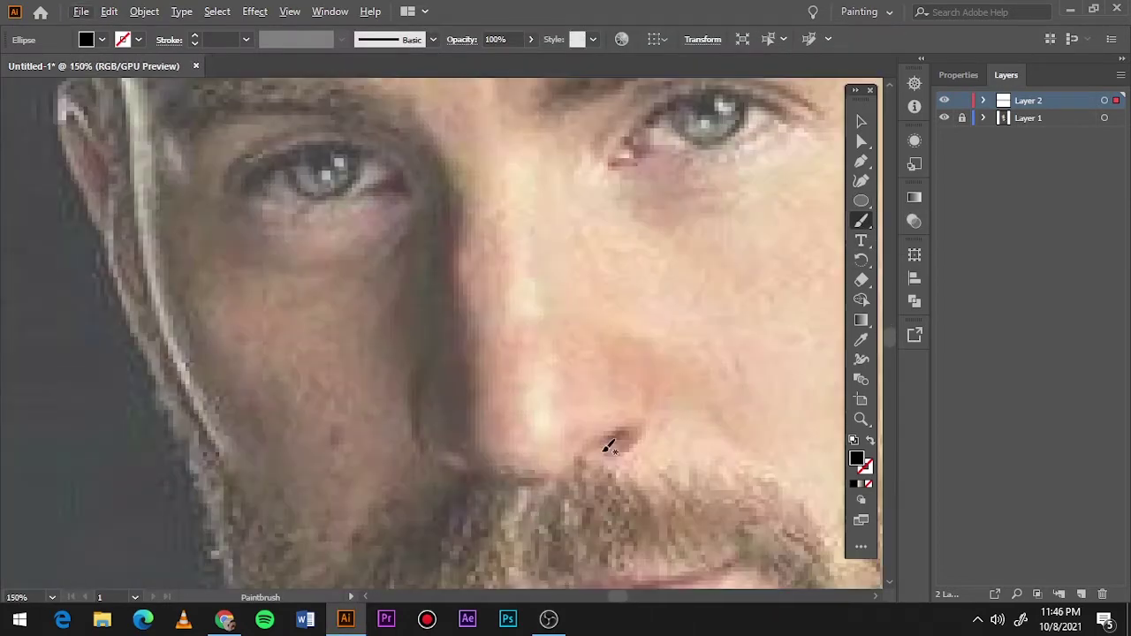
{"action": "mouse_move", "coordinate": [432, 354]}
{"action": "left_mouse_down"}
{"action": "mouse_move", "coordinate": [430, 392]}
{"action": "mouse_move", "coordinate": [464, 466]}
{"action": "left_mouse_up"}
{"action": "key", "text": "v"}
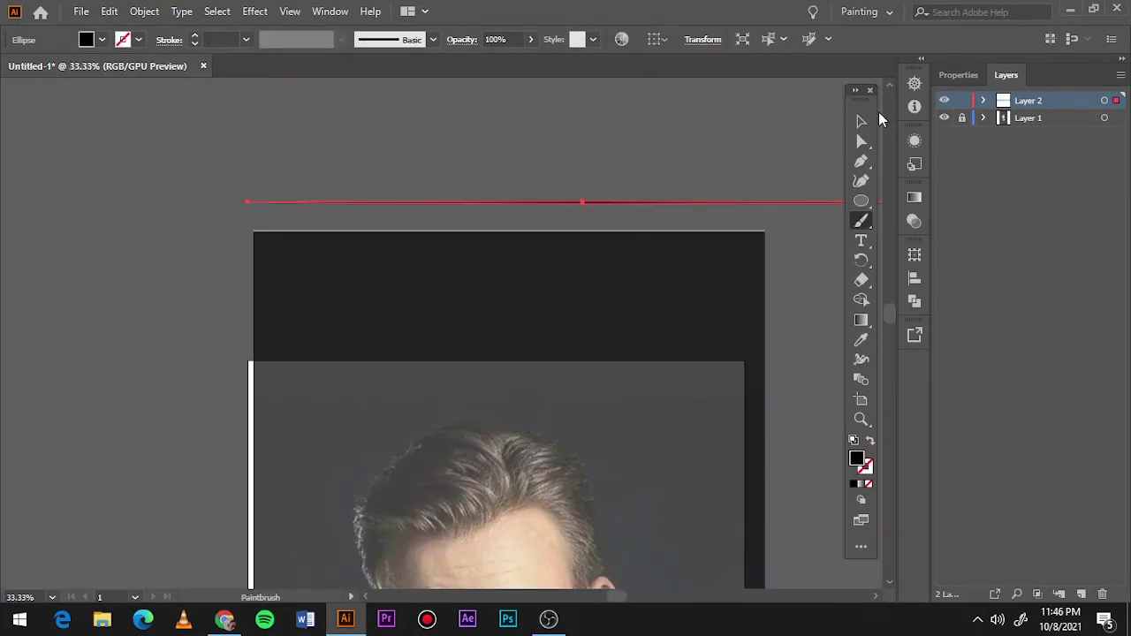
Step: Reselect the black ellipse and define it again as a new Art Brush
{"action": "double_click", "coordinate": [856, 459]}
{"action": "left_click", "coordinate": [1028, 116]}
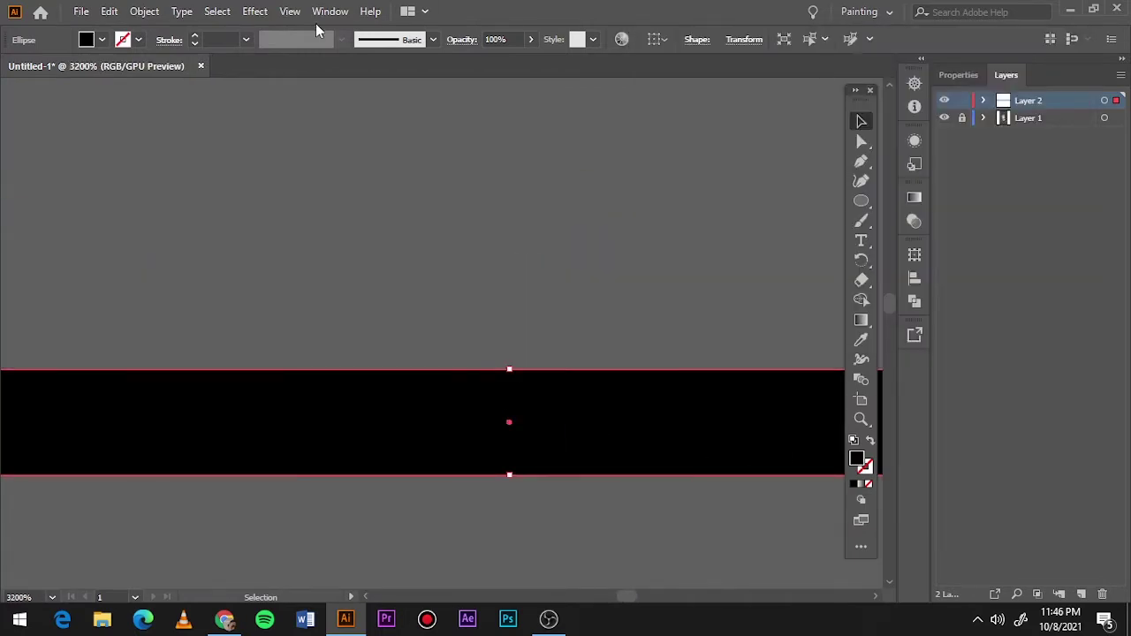
{"action": "left_click", "coordinate": [433, 39]}
{"action": "left_click", "coordinate": [391, 167]}
{"action": "left_click", "coordinate": [514, 353]}
{"action": "left_click", "coordinate": [525, 427]}
{"action": "left_click", "coordinate": [681, 528]}
Step: Paint the left side of the nose, redoing the misplaced nostril strokes
{"action": "key", "text": "b"}
{"action": "key", "text": "ctrl+0"}
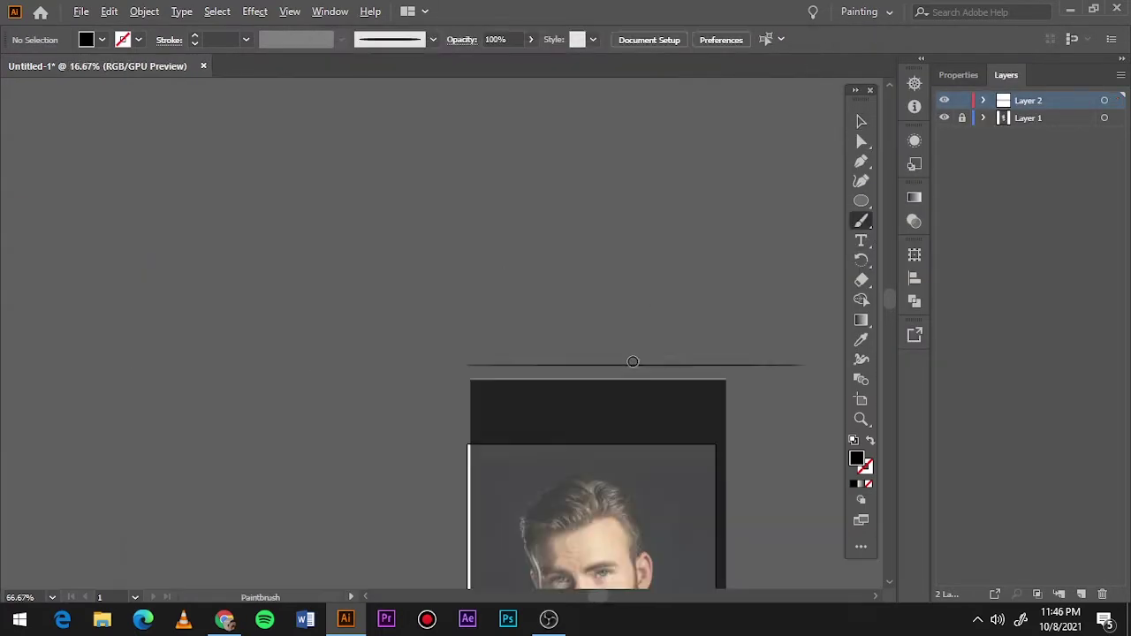
{"action": "scroll", "coordinate": [590, 435], "scroll_direction": "up", "scroll_amount": 3}
{"action": "scroll", "coordinate": [590, 435], "scroll_direction": "down", "scroll_amount": 1}
{"action": "left_click_drag", "start_coordinate": [513, 456], "coordinate": [560, 505]}
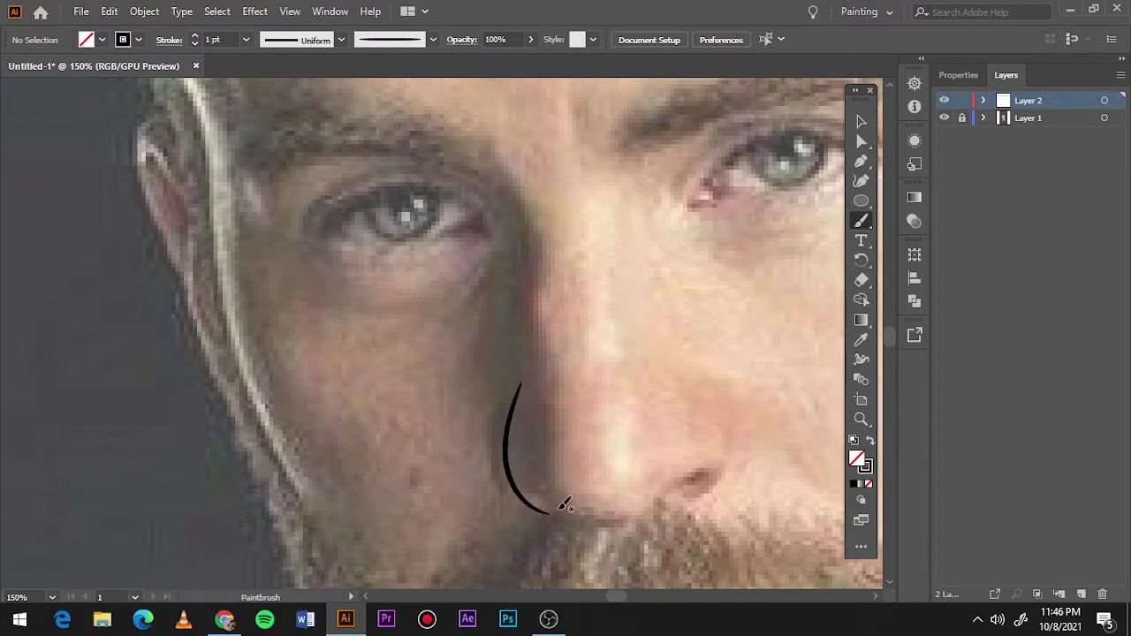
{"action": "scroll", "coordinate": [666, 389], "scroll_direction": "up", "scroll_amount": 1}
{"action": "left_click_drag", "start_coordinate": [421, 409], "coordinate": [494, 389]}
{"action": "key", "text": "ctrl+z"}
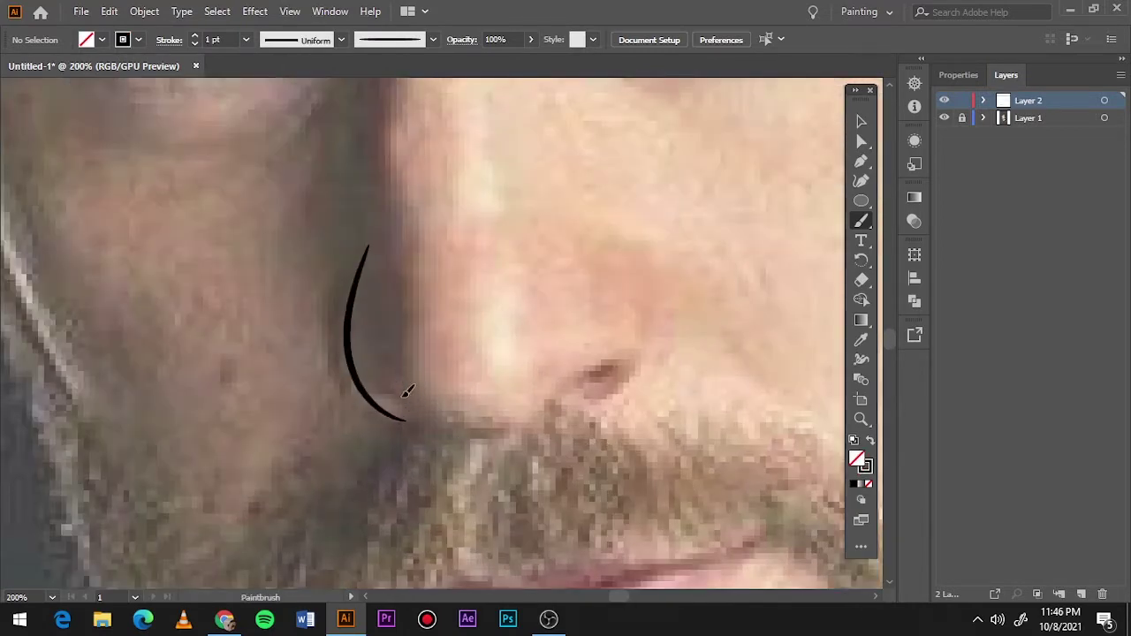
{"action": "left_click_drag", "start_coordinate": [581, 364], "coordinate": [583, 363]}
{"action": "key", "text": "ctrl+z"}
Step: Draw the nostril curve and the right side of the nose
{"action": "left_click_drag", "start_coordinate": [398, 389], "coordinate": [467, 430]}
{"action": "scroll", "coordinate": [616, 365], "scroll_direction": "up", "scroll_amount": 2}
{"action": "left_click_drag", "start_coordinate": [616, 365], "coordinate": [630, 462]}
{"action": "scroll", "coordinate": [490, 239], "scroll_direction": "up", "scroll_amount": 3}
{"action": "scroll", "coordinate": [489, 240], "scroll_direction": "down", "scroll_amount": 2}
Step: Paint a thin 0.5 pt bridge line left of the nose
{"action": "left_click", "coordinate": [247, 39]}
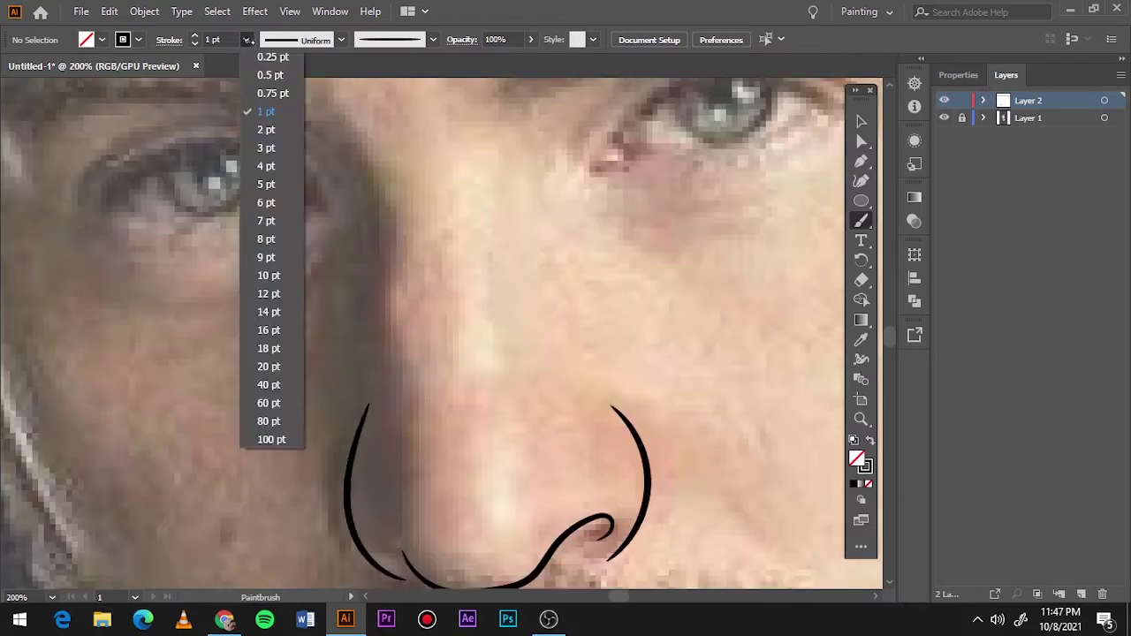
{"action": "left_click", "coordinate": [270, 75]}
{"action": "left_click_drag", "start_coordinate": [386, 502], "coordinate": [389, 414]}
{"action": "key", "text": "ctrl+z"}
{"action": "mouse_move", "coordinate": [395, 527]}
{"action": "left_mouse_down"}
{"action": "mouse_move", "coordinate": [393, 393]}
{"action": "mouse_move", "coordinate": [341, 168]}
{"action": "left_mouse_up"}
{"action": "key", "text": "ctrl+0"}
{"action": "scroll", "coordinate": [463, 376], "scroll_direction": "up", "scroll_amount": 4}
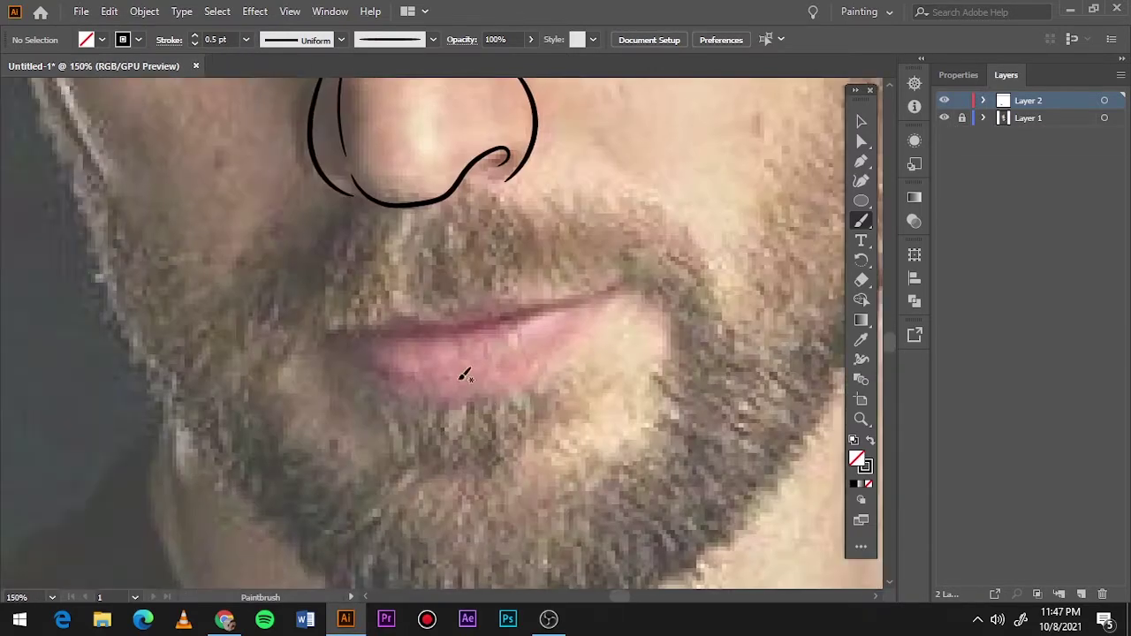
{"action": "scroll", "coordinate": [463, 375], "scroll_direction": "up", "scroll_amount": 1}
Step: Draw first strokes for the upper lip, lip line and lower lip, then compare against the photo
{"action": "left_click_drag", "start_coordinate": [591, 265], "coordinate": [677, 291]}
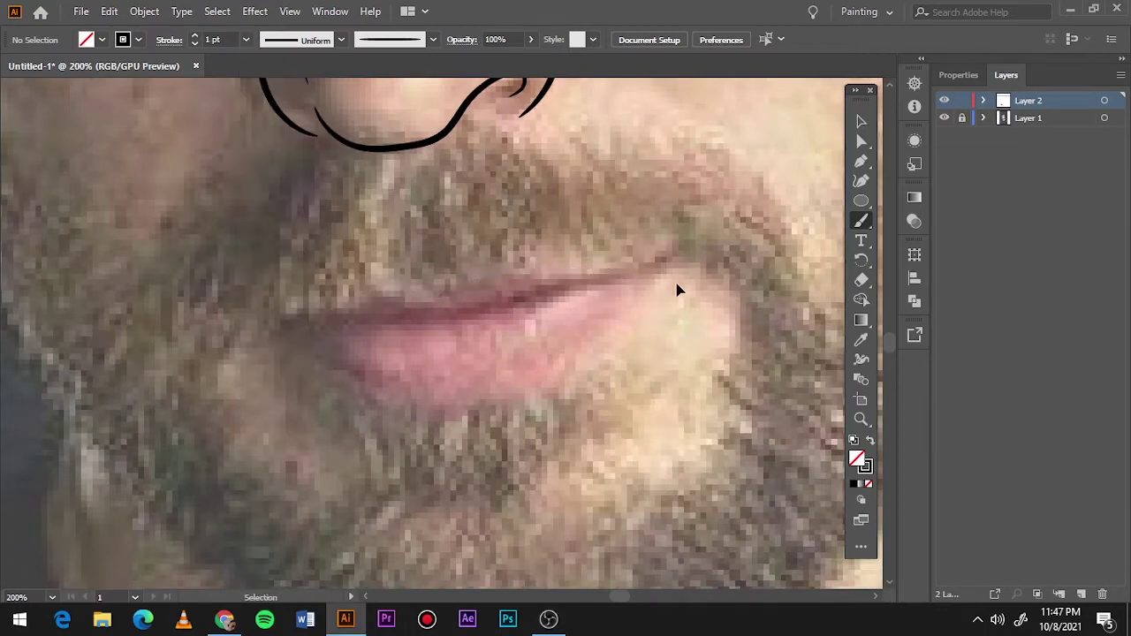
{"action": "scroll", "coordinate": [676, 291], "scroll_direction": "up", "scroll_amount": 1}
{"action": "left_click_drag", "start_coordinate": [607, 232], "coordinate": [99, 342]}
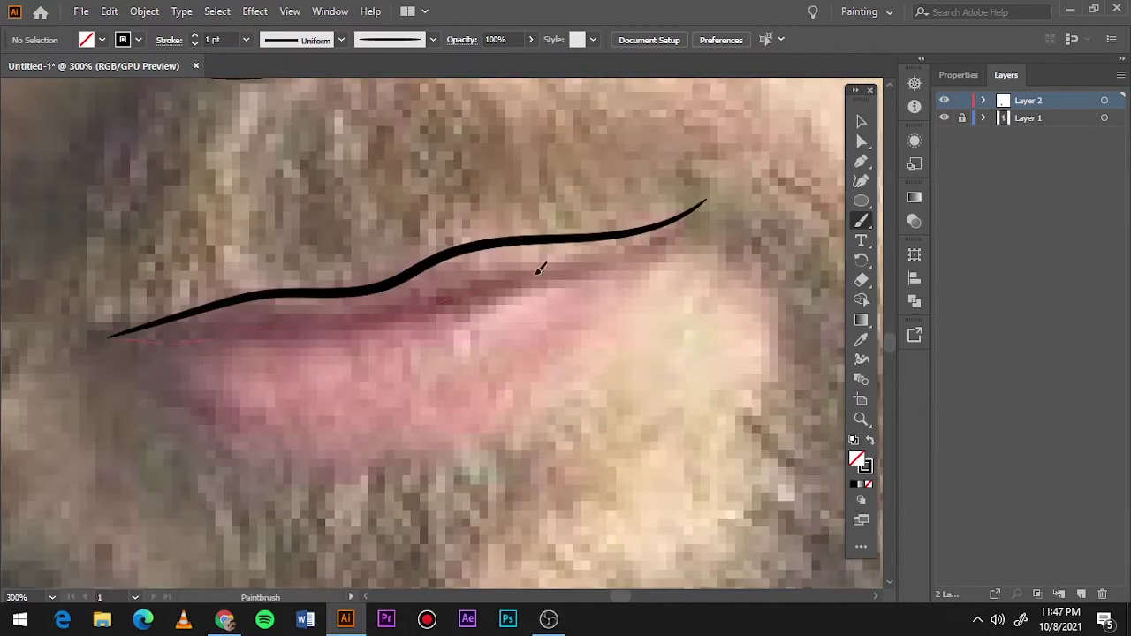
{"action": "left_click_drag", "start_coordinate": [702, 204], "coordinate": [109, 337]}
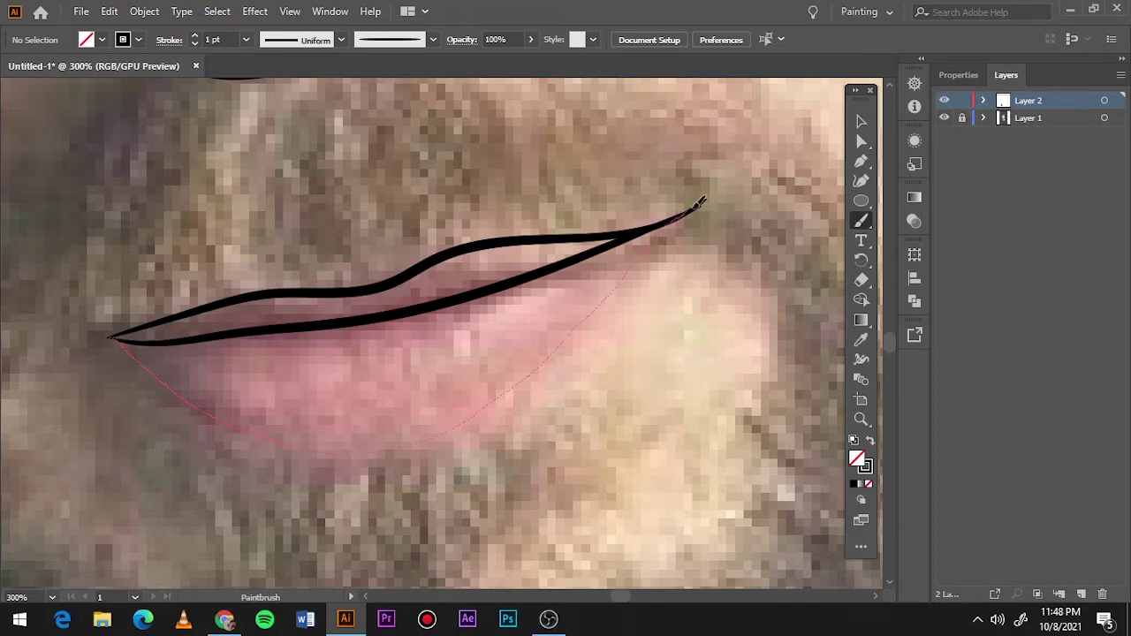
{"action": "left_click_drag", "start_coordinate": [698, 201], "coordinate": [699, 200]}
{"action": "key", "text": "ctrl+0"}
{"action": "left_click", "coordinate": [943, 99]}
{"action": "left_click", "coordinate": [943, 100]}
{"action": "key", "text": "ctrl+1"}
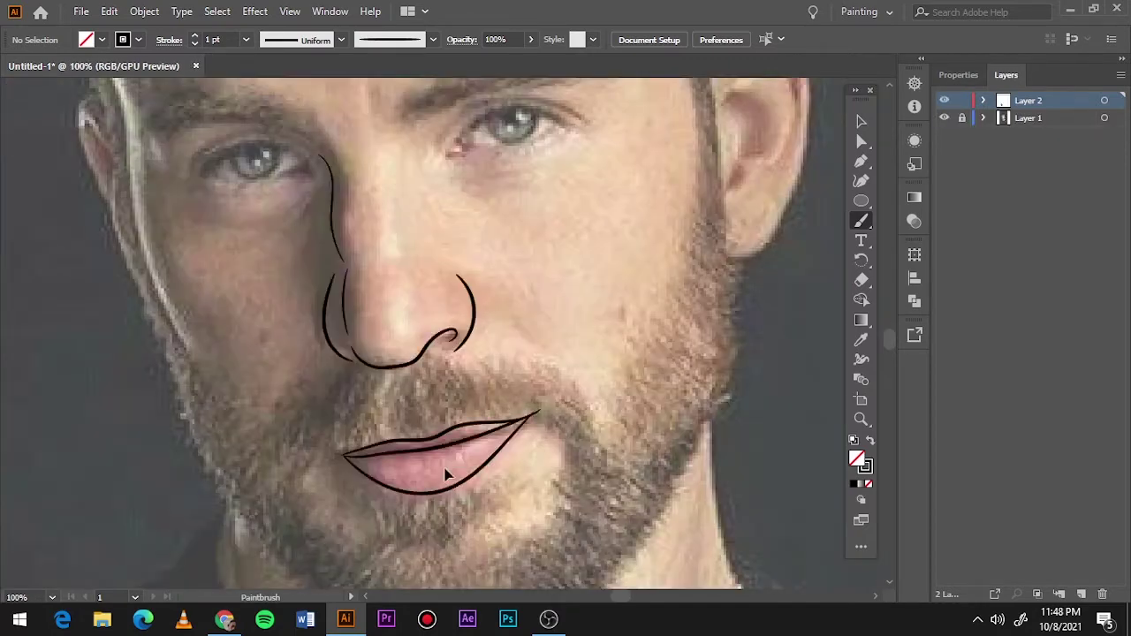
Step: Redo the lower lip outline up to the right mouth corner
{"action": "key", "text": "ctrl+z"}
{"action": "key", "text": "ctrl+z"}
{"action": "scroll", "coordinate": [451, 477], "scroll_direction": "up", "scroll_amount": 1}
{"action": "left_click_drag", "start_coordinate": [269, 454], "coordinate": [404, 500]}
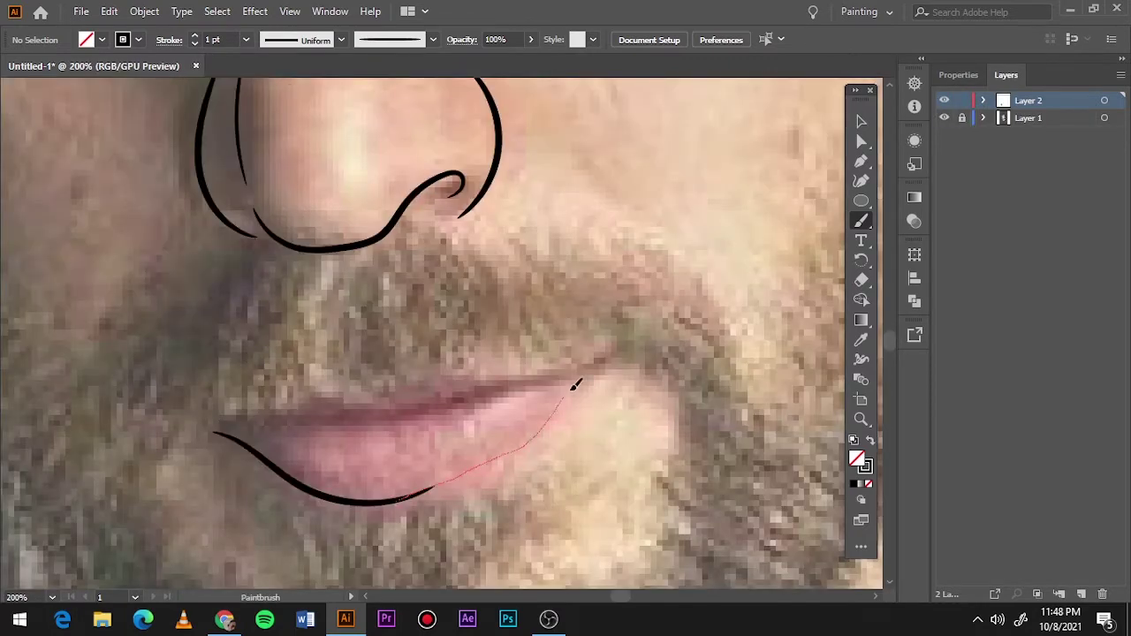
{"action": "left_click_drag", "start_coordinate": [574, 386], "coordinate": [583, 378]}
{"action": "key", "text": "ctrl+z"}
{"action": "left_click_drag", "start_coordinate": [478, 475], "coordinate": [617, 347]}
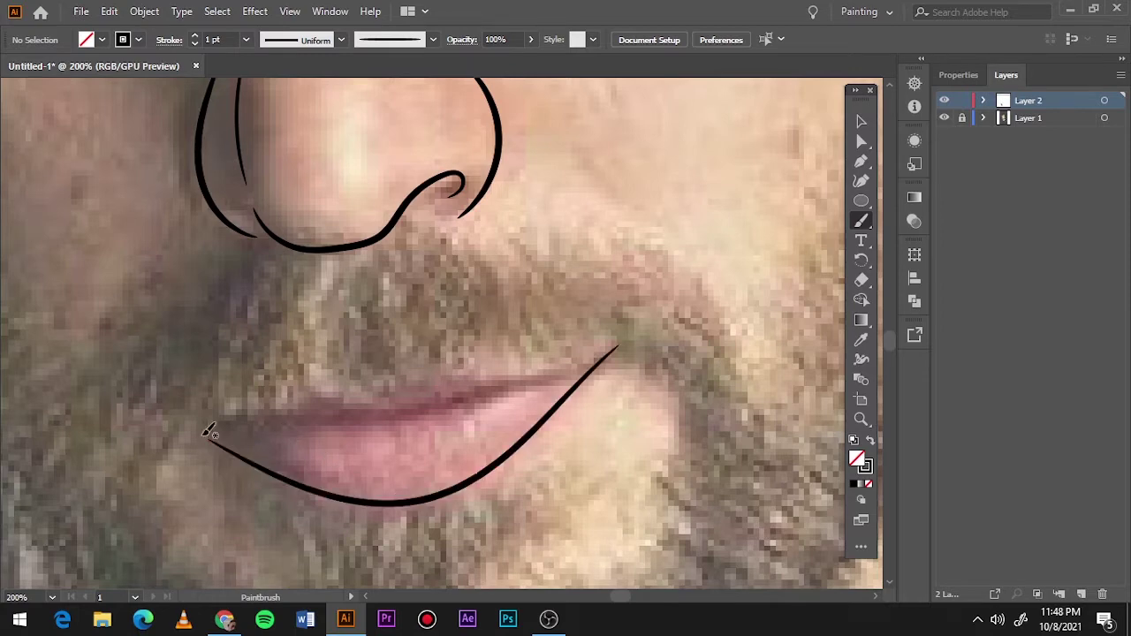
{"action": "key", "text": "ctrl+z"}
Step: Redraw the upper lip outline and finish the lower lip curve
{"action": "key", "text": "ctrl+equal"}
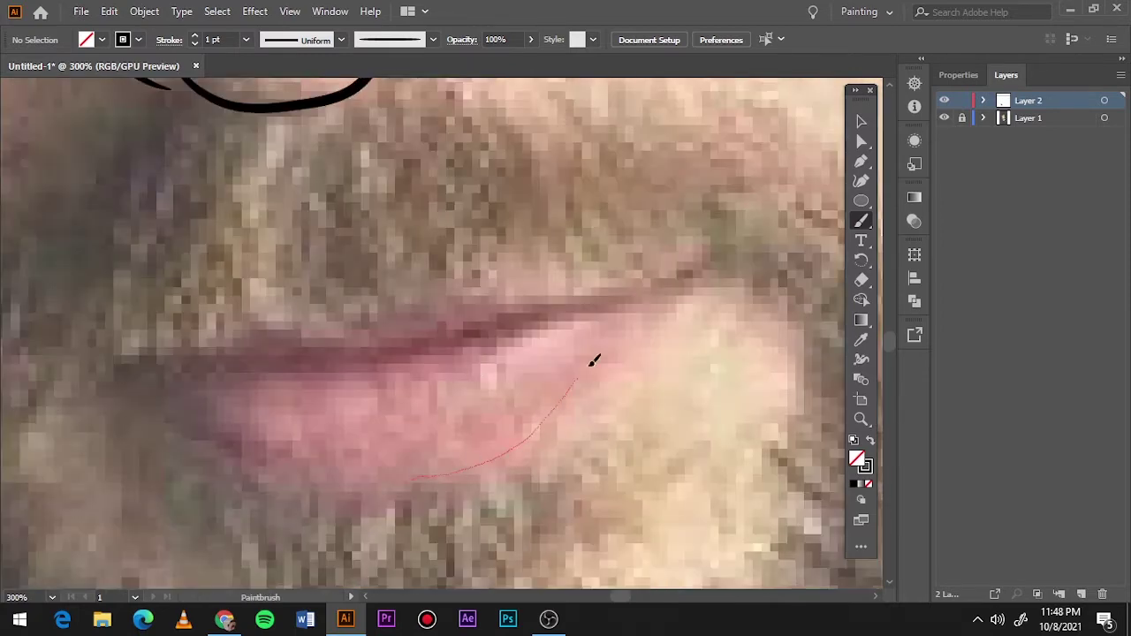
{"action": "mouse_move", "coordinate": [592, 362]}
{"action": "left_mouse_down"}
{"action": "mouse_move", "coordinate": [700, 260]}
{"action": "mouse_move", "coordinate": [680, 269]}
{"action": "left_mouse_up"}
{"action": "key", "text": "ctrl+z"}
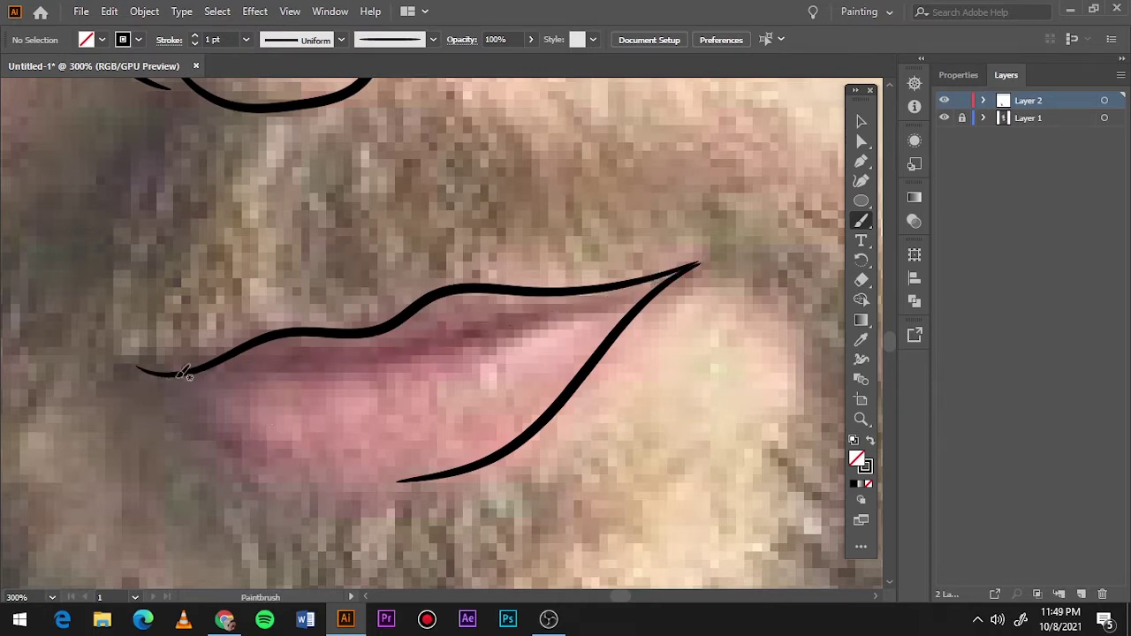
{"action": "left_click_drag", "start_coordinate": [624, 294], "coordinate": [698, 263]}
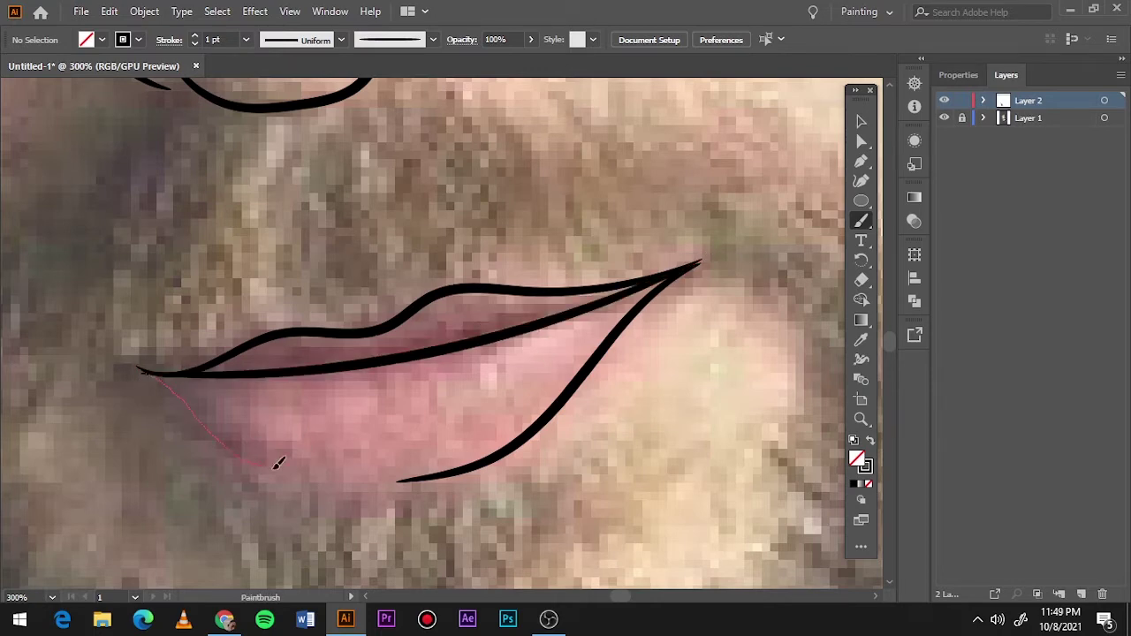
{"action": "left_click_drag", "start_coordinate": [449, 473], "coordinate": [449, 472]}
{"action": "key", "text": "ctrl+0"}
{"action": "scroll", "coordinate": [328, 356], "scroll_direction": "up", "scroll_amount": 2}
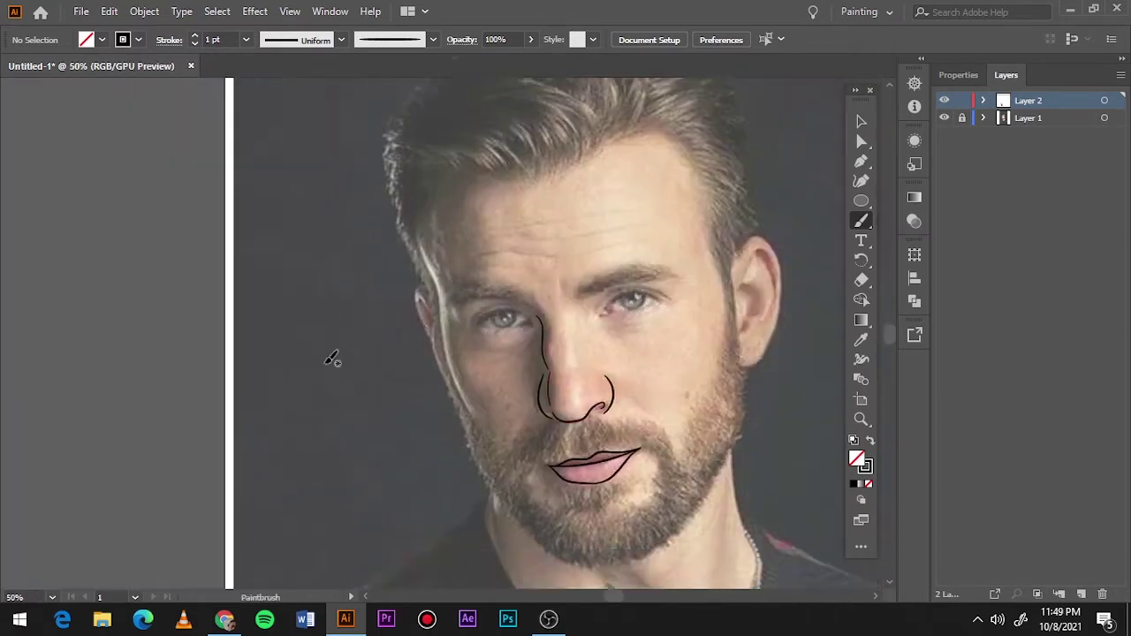
{"action": "scroll", "coordinate": [455, 272], "scroll_direction": "up", "scroll_amount": 3}
Step: Paint the ear outline and its inner curve
{"action": "left_click_drag", "start_coordinate": [463, 152], "coordinate": [472, 247]}
{"action": "key", "text": "ctrl+z"}
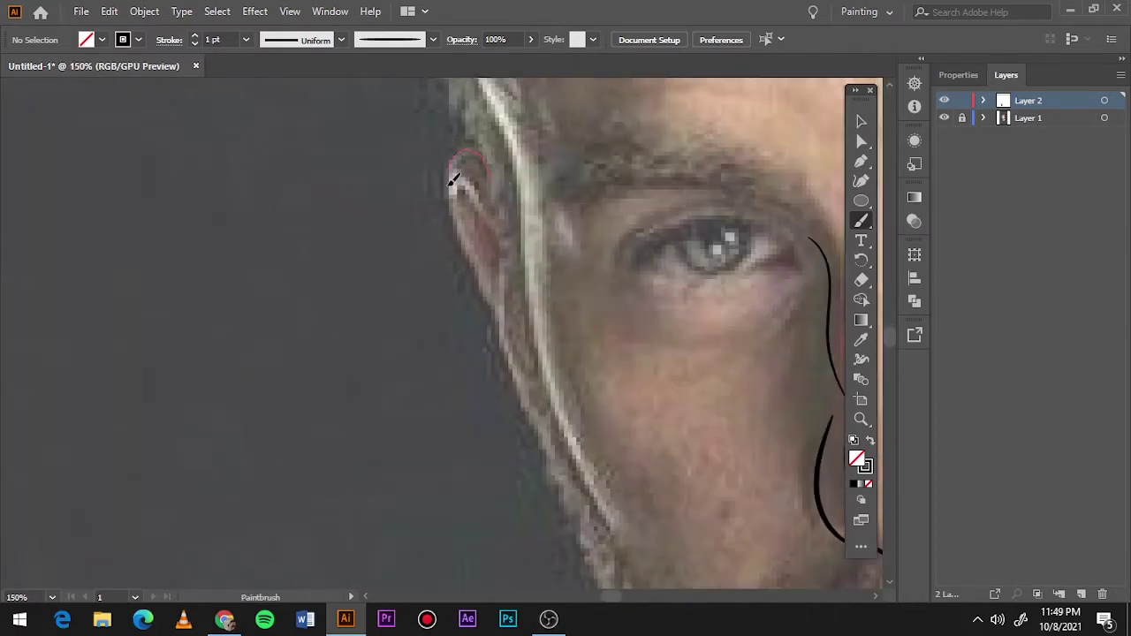
{"action": "left_click_drag", "start_coordinate": [490, 169], "coordinate": [506, 323]}
{"action": "left_click_drag", "start_coordinate": [455, 196], "coordinate": [500, 240]}
{"action": "scroll", "coordinate": [454, 193], "scroll_direction": "right", "scroll_amount": 2}
{"action": "scroll", "coordinate": [658, 250], "scroll_direction": "up", "scroll_amount": 2}
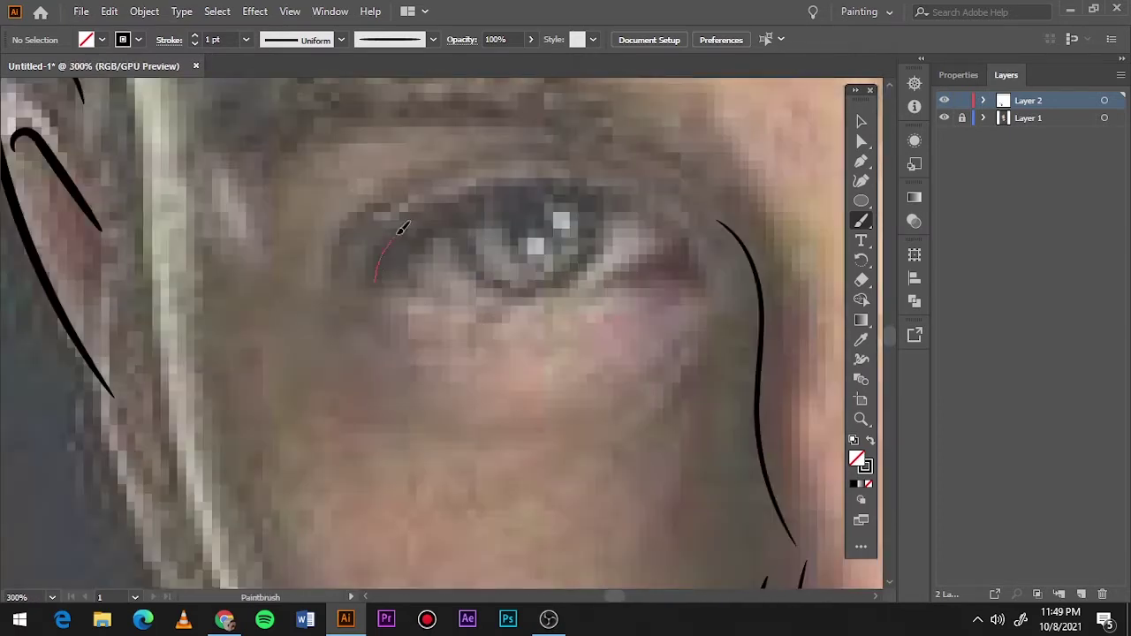
Step: Trace the first eye's upper and lower eyelids, iris curve and corner line
{"action": "mouse_move", "coordinate": [704, 263]}
{"action": "left_mouse_down"}
{"action": "mouse_move", "coordinate": [707, 283]}
{"action": "mouse_move", "coordinate": [371, 276]}
{"action": "left_mouse_up"}
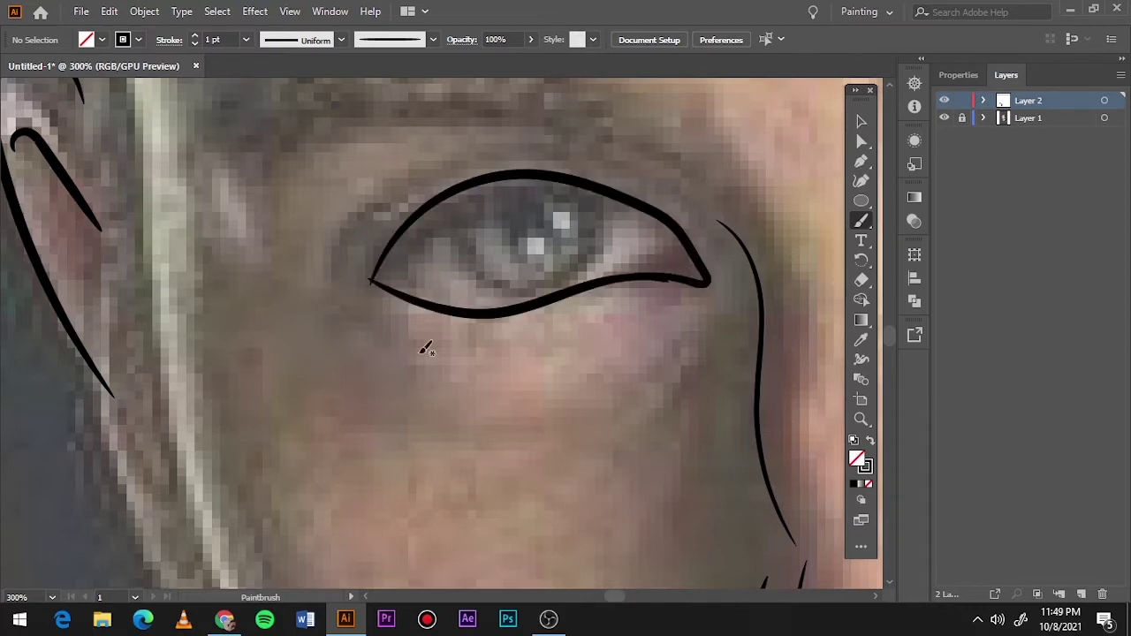
{"action": "key", "text": "ctrl+z"}
{"action": "left_click_drag", "start_coordinate": [668, 276], "coordinate": [373, 281]}
{"action": "key", "text": "ctrl+z"}
{"action": "left_click_drag", "start_coordinate": [669, 276], "coordinate": [373, 281]}
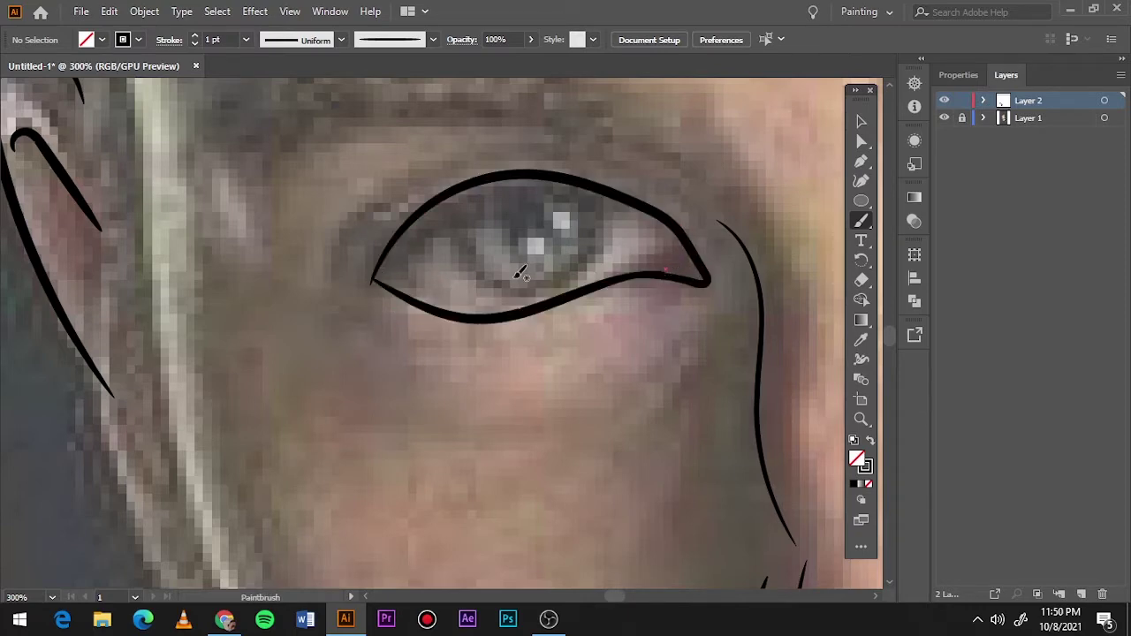
{"action": "left_click_drag", "start_coordinate": [604, 183], "coordinate": [604, 185]}
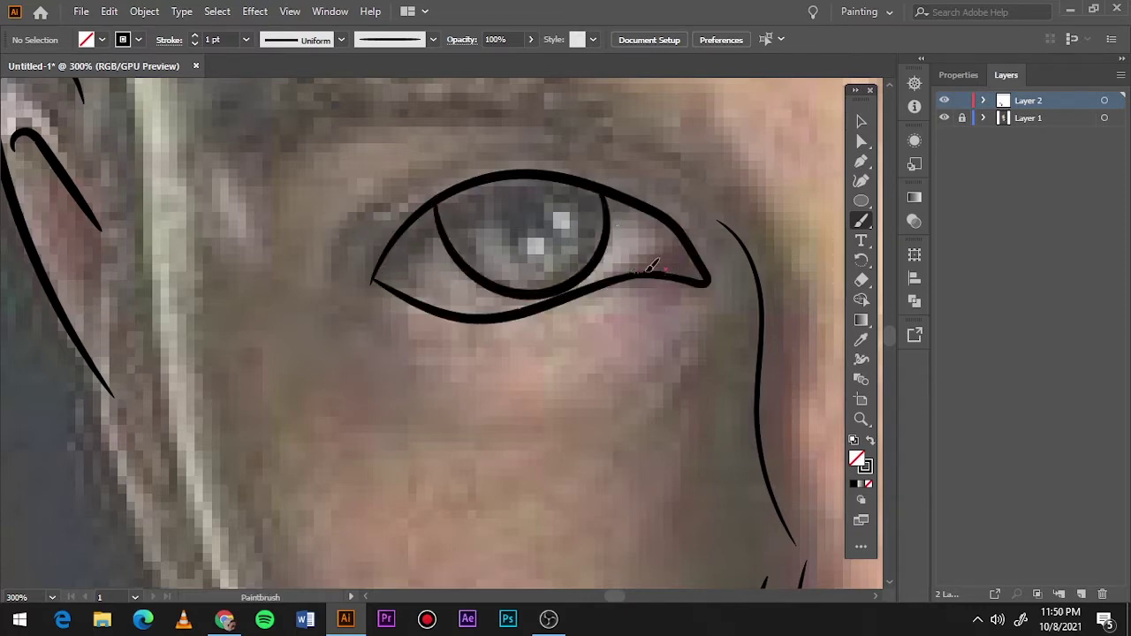
{"action": "left_click_drag", "start_coordinate": [651, 265], "coordinate": [675, 270]}
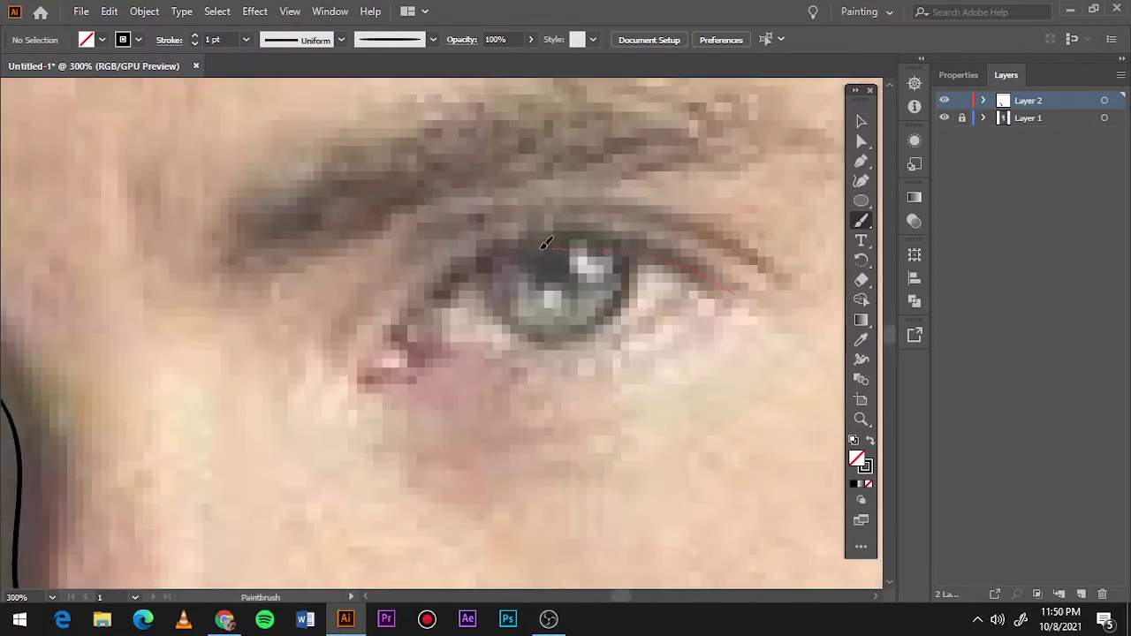
Step: Outline the other eye and draw its iris arcs
{"action": "left_click_drag", "start_coordinate": [730, 283], "coordinate": [733, 287]}
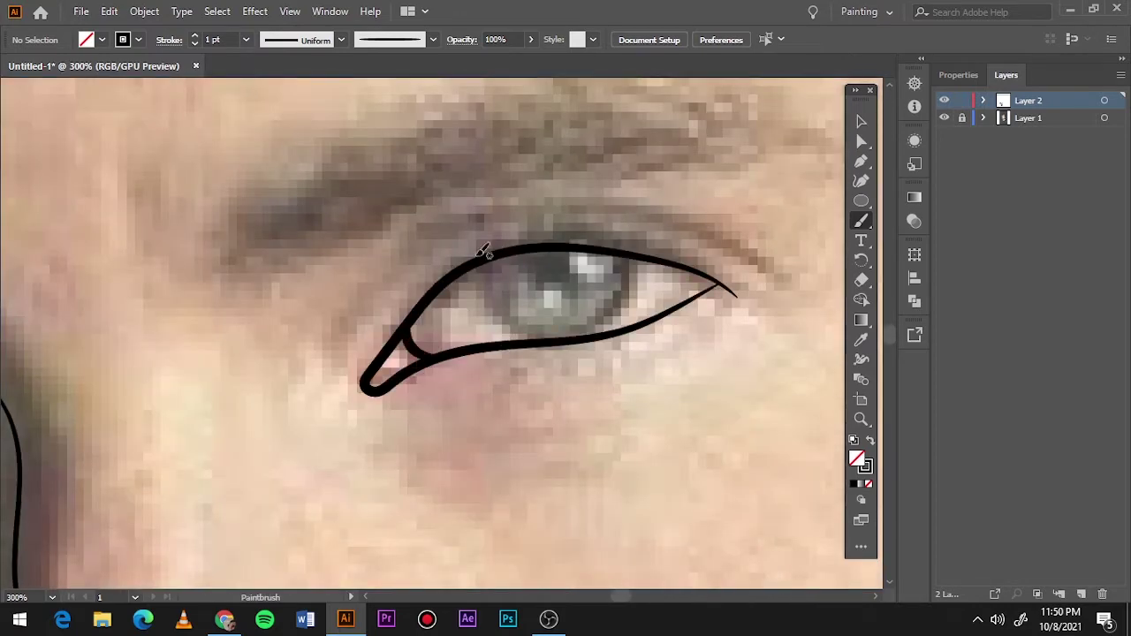
{"action": "left_click_drag", "start_coordinate": [642, 294], "coordinate": [643, 295]}
{"action": "key", "text": "ctrl+z"}
{"action": "left_click_drag", "start_coordinate": [469, 266], "coordinate": [539, 340]}
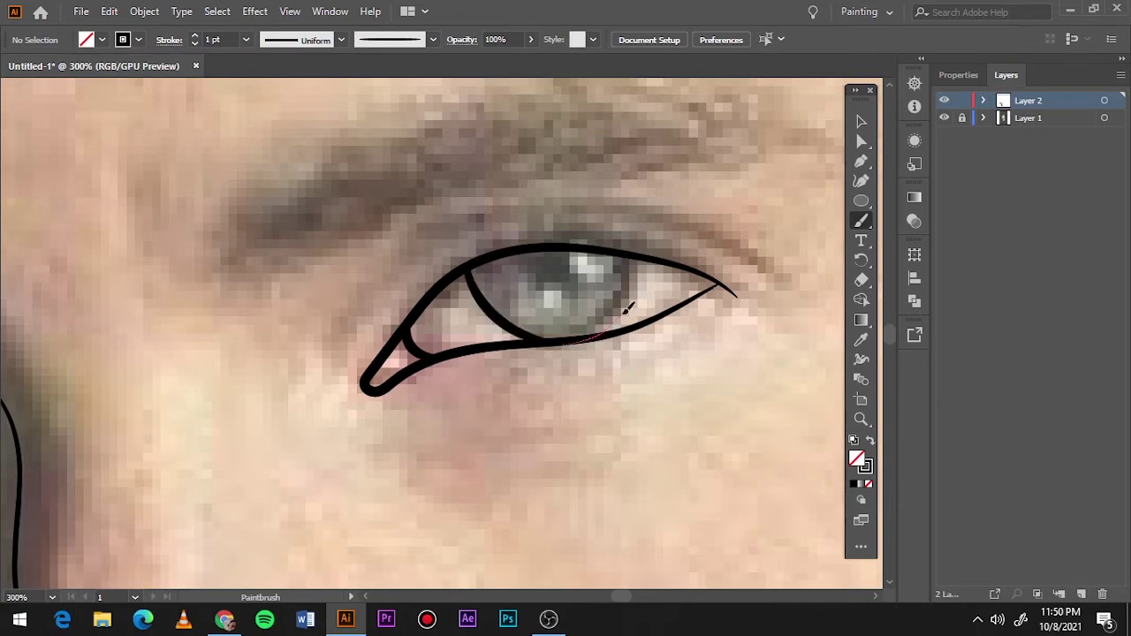
{"action": "left_click_drag", "start_coordinate": [635, 256], "coordinate": [574, 340]}
Step: Paint crease lines above the eyes at 0.75 pt stroke weight
{"action": "left_click", "coordinate": [246, 39]}
{"action": "left_click", "coordinate": [272, 93]}
{"action": "left_click_drag", "start_coordinate": [340, 347], "coordinate": [530, 209]}
{"action": "mouse_move", "coordinate": [473, 227]}
{"action": "left_mouse_down"}
{"action": "mouse_move", "coordinate": [785, 268]}
{"action": "mouse_move", "coordinate": [757, 302]}
{"action": "left_mouse_up"}
{"action": "scroll", "coordinate": [492, 371], "scroll_direction": "down", "scroll_amount": 5}
{"action": "scroll", "coordinate": [272, 392], "scroll_direction": "up", "scroll_amount": 5}
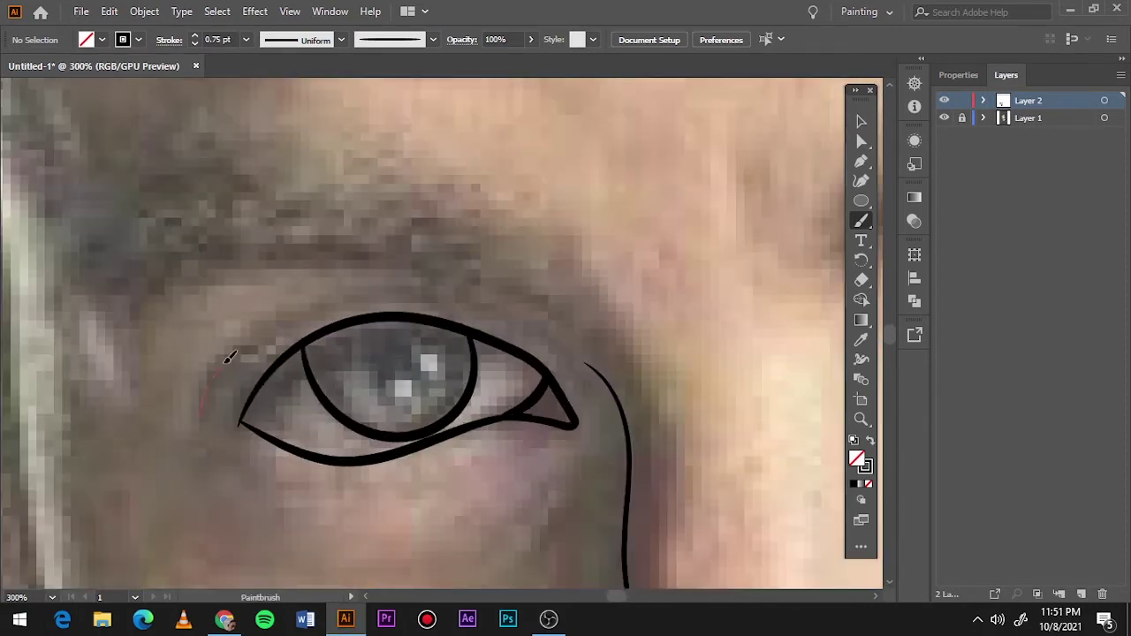
{"action": "left_click_drag", "start_coordinate": [228, 357], "coordinate": [551, 323]}
{"action": "left_click_drag", "start_coordinate": [344, 311], "coordinate": [566, 337]}
Step: Add wrinkle lines under both eyes, hide the photo to check, and outline an iris
{"action": "scroll", "coordinate": [562, 305], "scroll_direction": "down", "scroll_amount": 3}
{"action": "left_click_drag", "start_coordinate": [499, 358], "coordinate": [345, 402]}
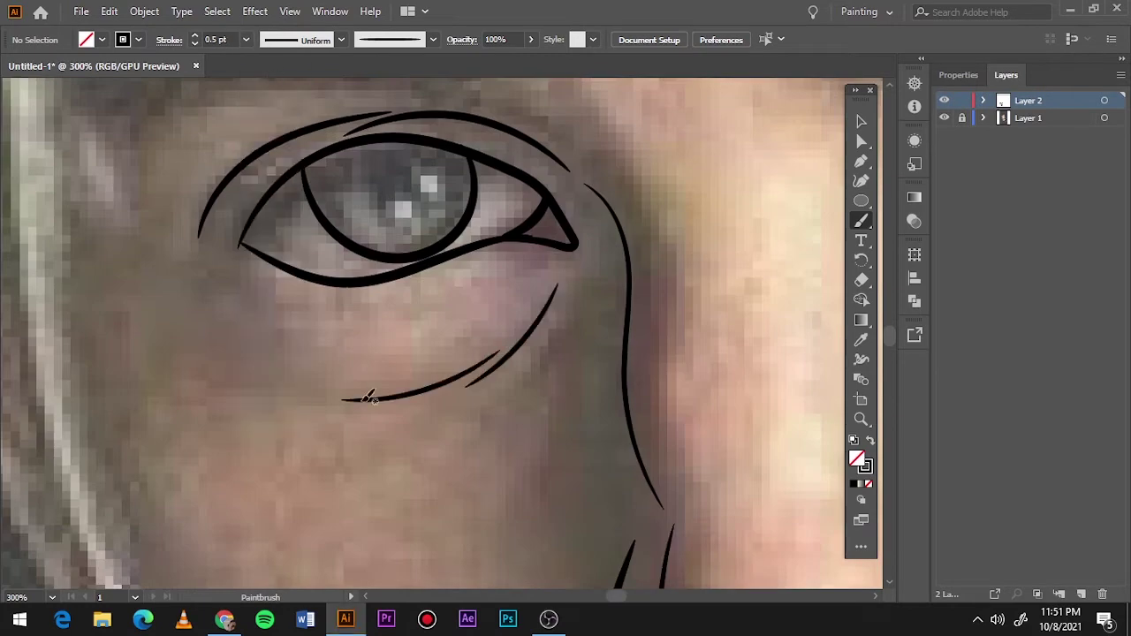
{"action": "left_click_drag", "start_coordinate": [561, 300], "coordinate": [389, 454]}
{"action": "scroll", "coordinate": [391, 479], "scroll_direction": "down", "scroll_amount": 1}
{"action": "scroll", "coordinate": [530, 358], "scroll_direction": "right", "scroll_amount": 5}
{"action": "mouse_move", "coordinate": [488, 342]}
{"action": "left_mouse_down"}
{"action": "mouse_move", "coordinate": [576, 338]}
{"action": "mouse_move", "coordinate": [570, 369]}
{"action": "left_mouse_up"}
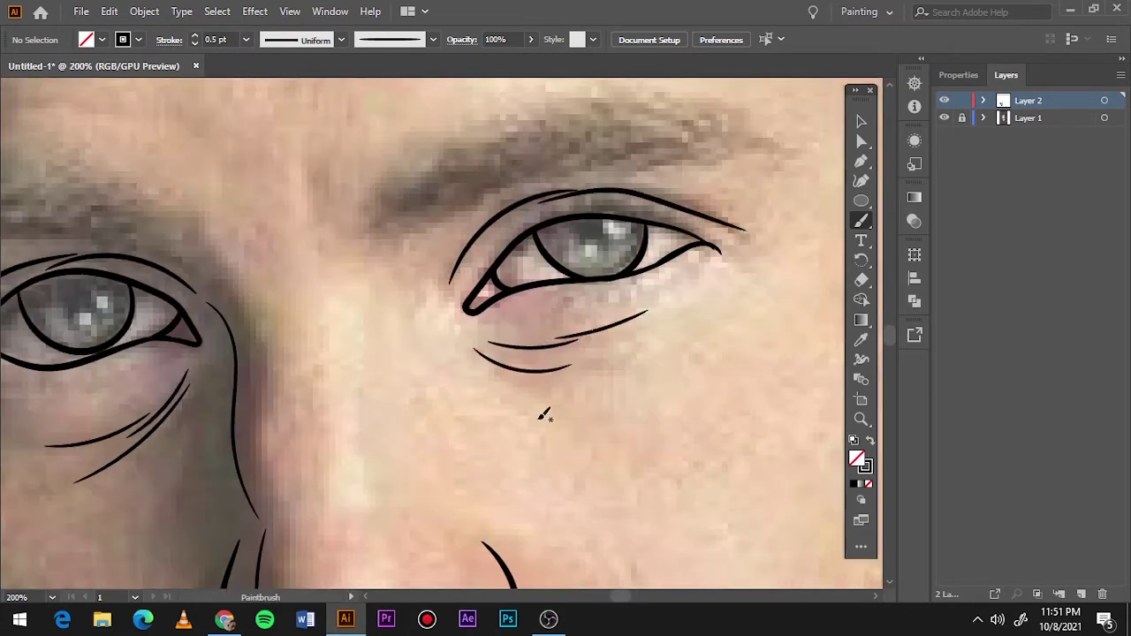
{"action": "left_click_drag", "start_coordinate": [422, 281], "coordinate": [433, 362]}
{"action": "key", "text": "ctrl+0"}
{"action": "left_click", "coordinate": [943, 118]}
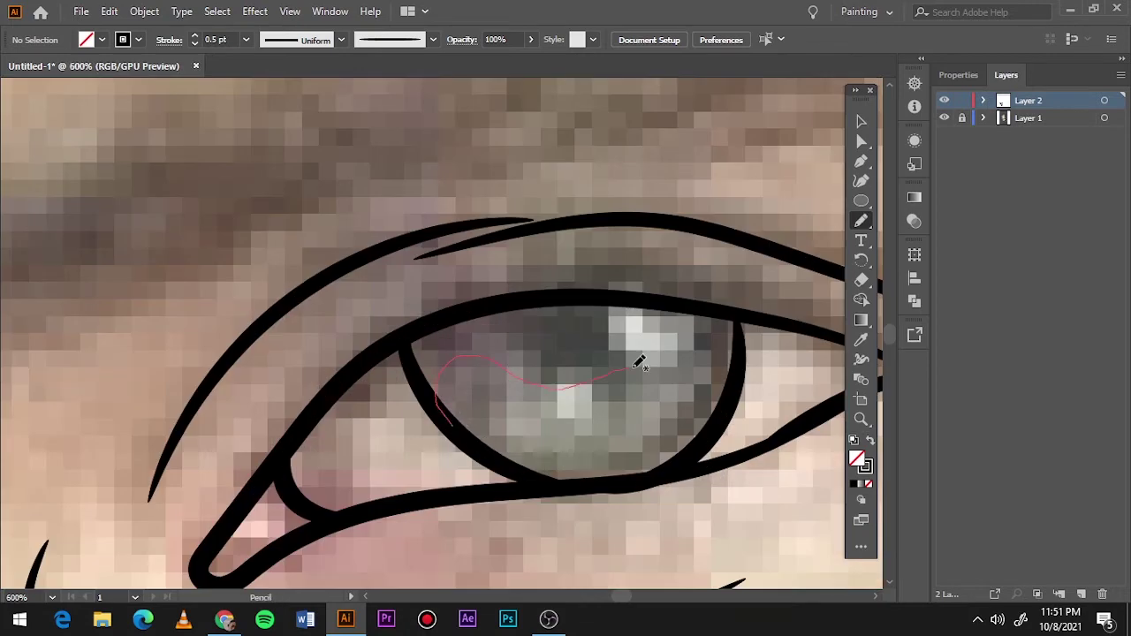
{"action": "mouse_move", "coordinate": [636, 353]}
{"action": "left_mouse_down"}
{"action": "mouse_move", "coordinate": [737, 371]}
{"action": "mouse_move", "coordinate": [518, 298]}
{"action": "left_mouse_up"}
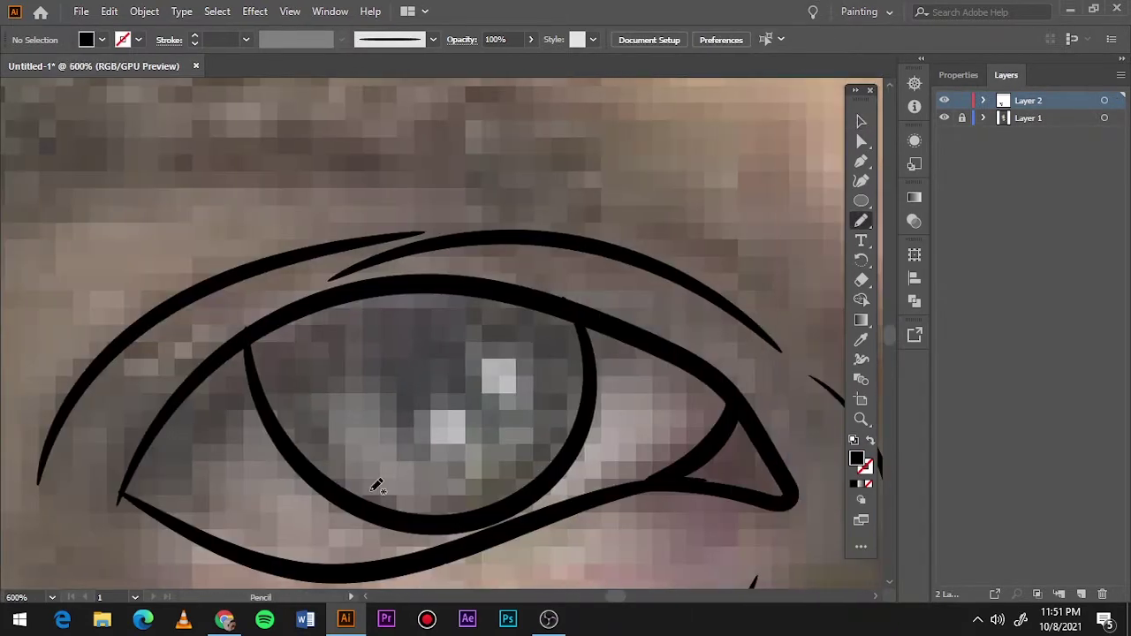
Step: Fill the iris and both nostrils with solid black Pencil shapes
{"action": "mouse_move", "coordinate": [377, 485]}
{"action": "left_mouse_down"}
{"action": "mouse_move", "coordinate": [556, 391]}
{"action": "mouse_move", "coordinate": [341, 285]}
{"action": "mouse_move", "coordinate": [209, 536]}
{"action": "left_mouse_up"}
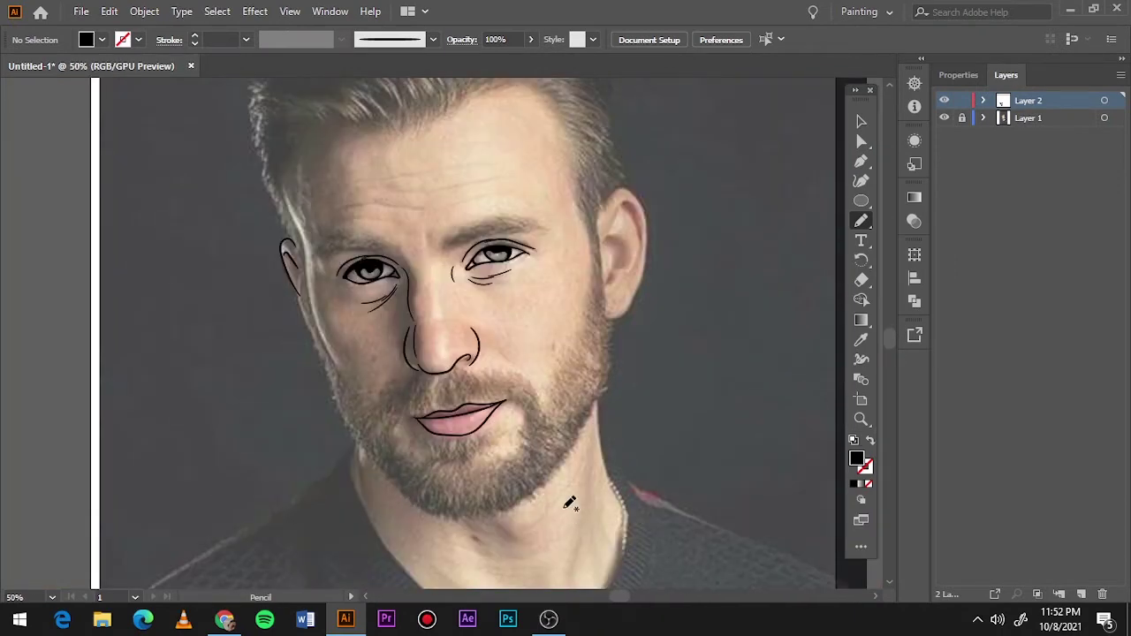
{"action": "key", "text": "ctrl+equal"}
{"action": "key", "text": "ctrl+equal"}
{"action": "key", "text": "ctrl+equal"}
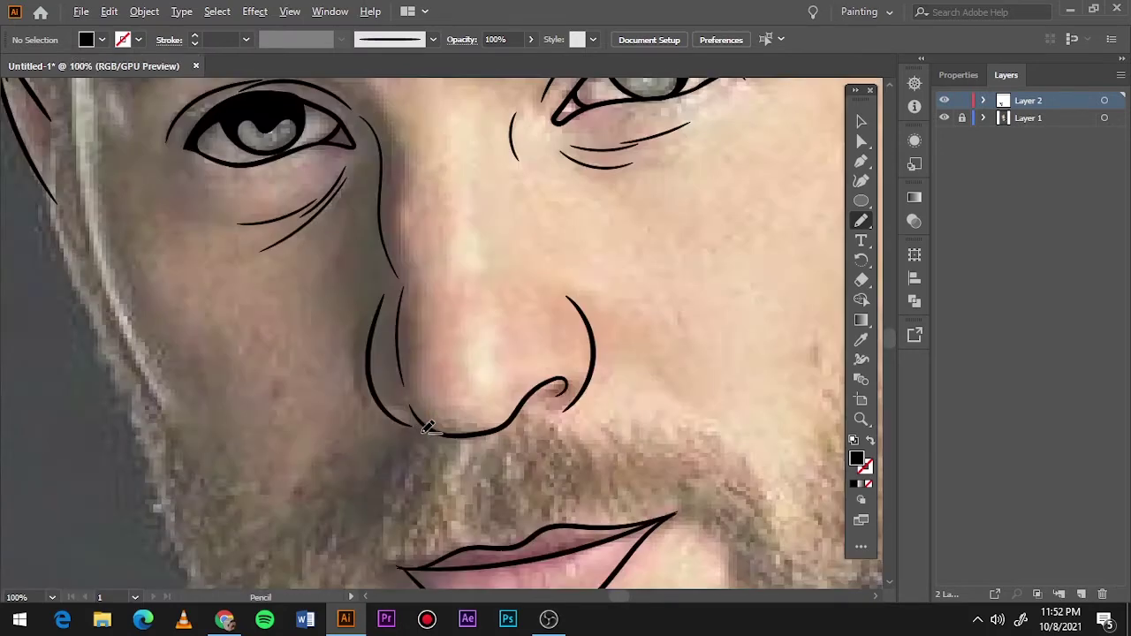
{"action": "key", "text": "ctrl+equal"}
{"action": "key", "text": "ctrl+equal"}
{"action": "left_click_drag", "start_coordinate": [431, 427], "coordinate": [458, 431]}
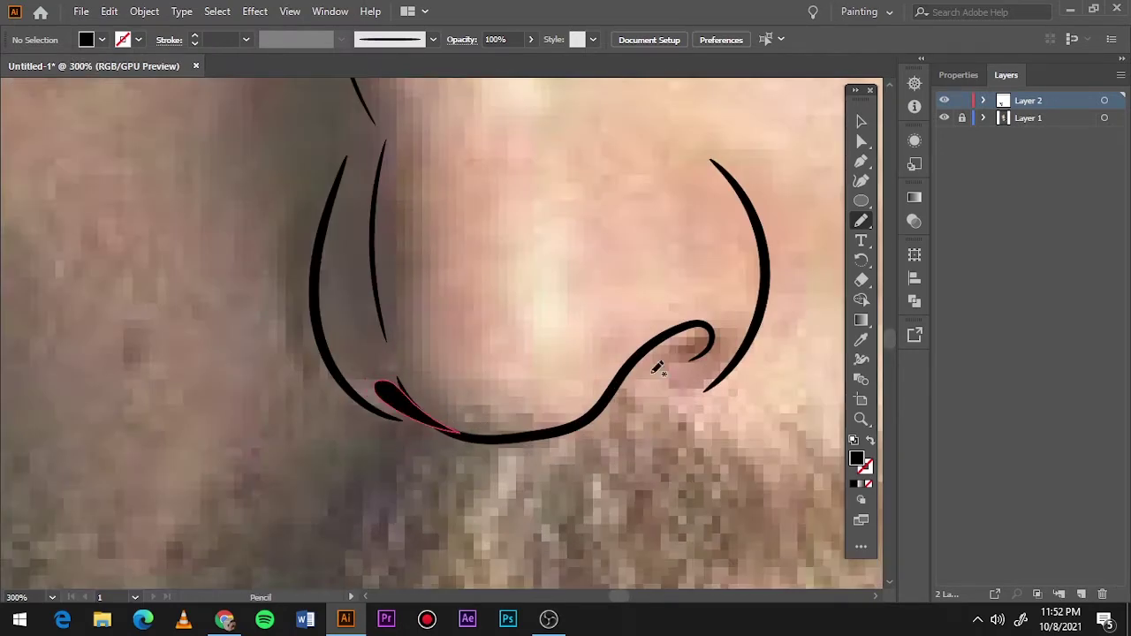
{"action": "left_click_drag", "start_coordinate": [700, 316], "coordinate": [684, 340]}
{"action": "key", "text": "ctrl+0"}
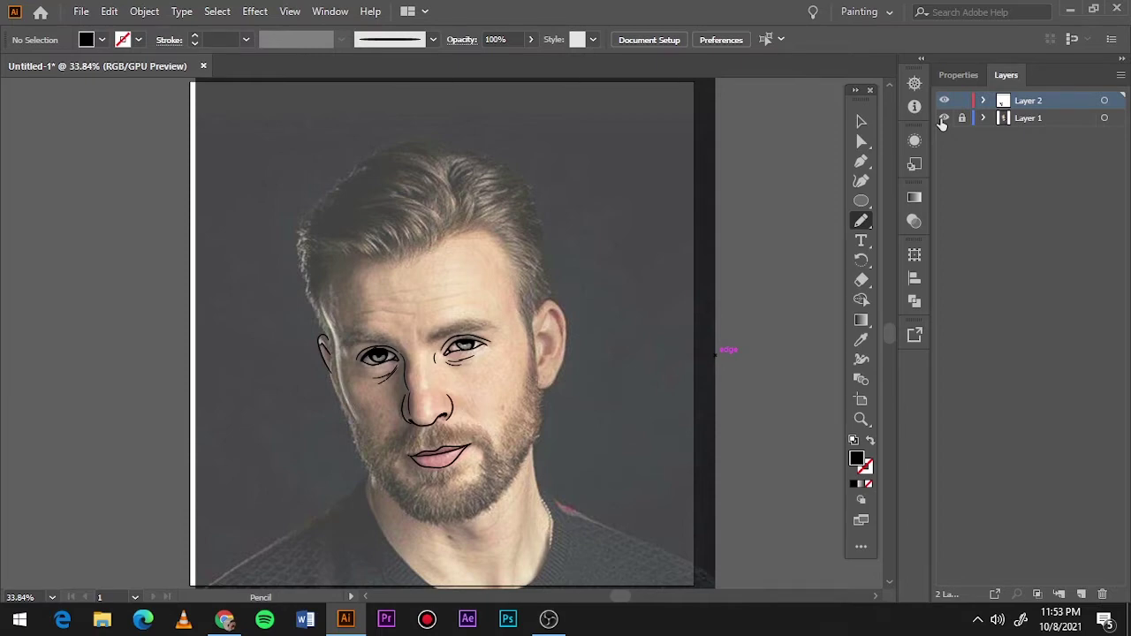
Step: Draw the first black hair shapes along the hairline and down the left of the forehead
{"action": "scroll", "coordinate": [530, 371], "scroll_direction": "up", "scroll_amount": 1}
{"action": "scroll", "coordinate": [510, 378], "scroll_direction": "up", "scroll_amount": 1}
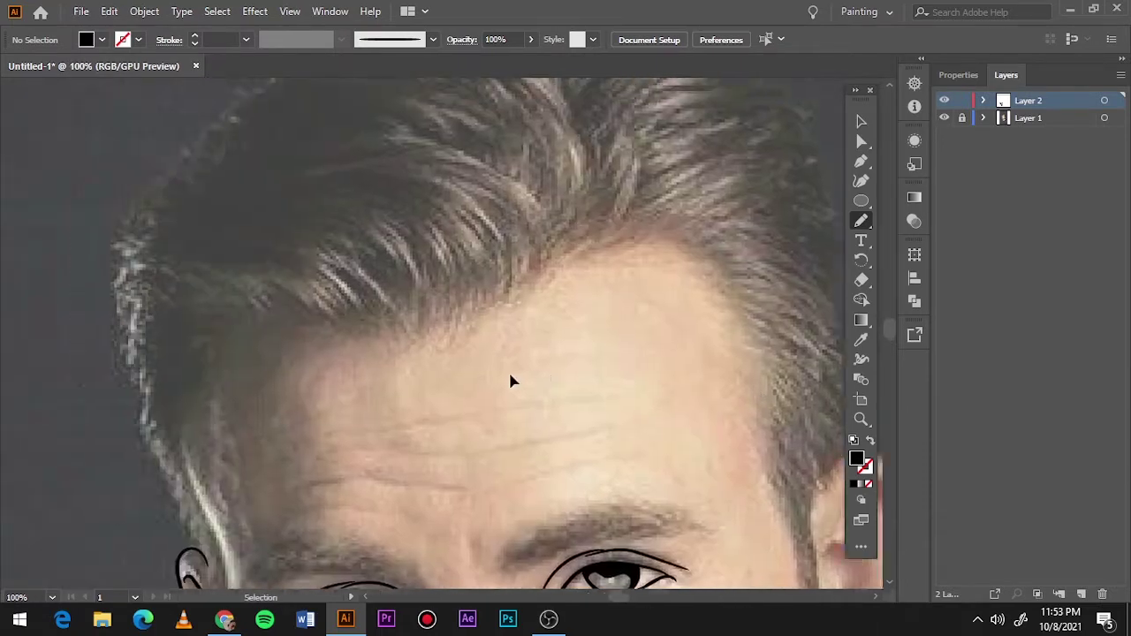
{"action": "scroll", "coordinate": [462, 454], "scroll_direction": "up", "scroll_amount": 1}
{"action": "mouse_move", "coordinate": [590, 341]}
{"action": "left_mouse_down"}
{"action": "mouse_move", "coordinate": [568, 382]}
{"action": "mouse_move", "coordinate": [255, 308]}
{"action": "mouse_move", "coordinate": [250, 222]}
{"action": "mouse_move", "coordinate": [606, 233]}
{"action": "mouse_move", "coordinate": [573, 380]}
{"action": "left_mouse_up"}
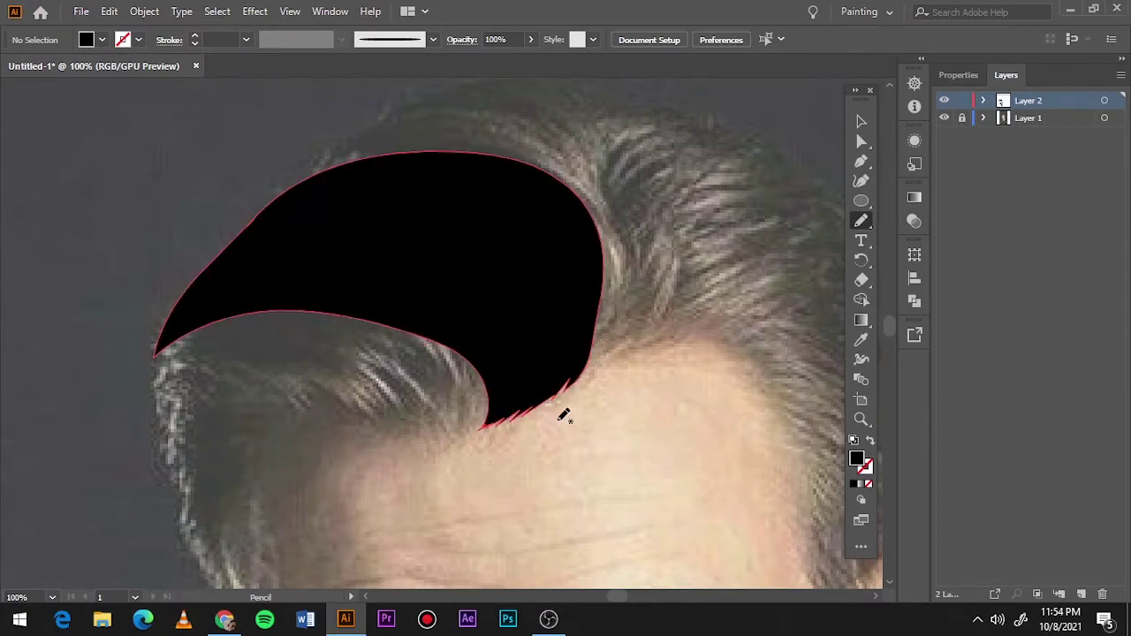
{"action": "scroll", "coordinate": [441, 353], "scroll_direction": "down", "scroll_amount": 3}
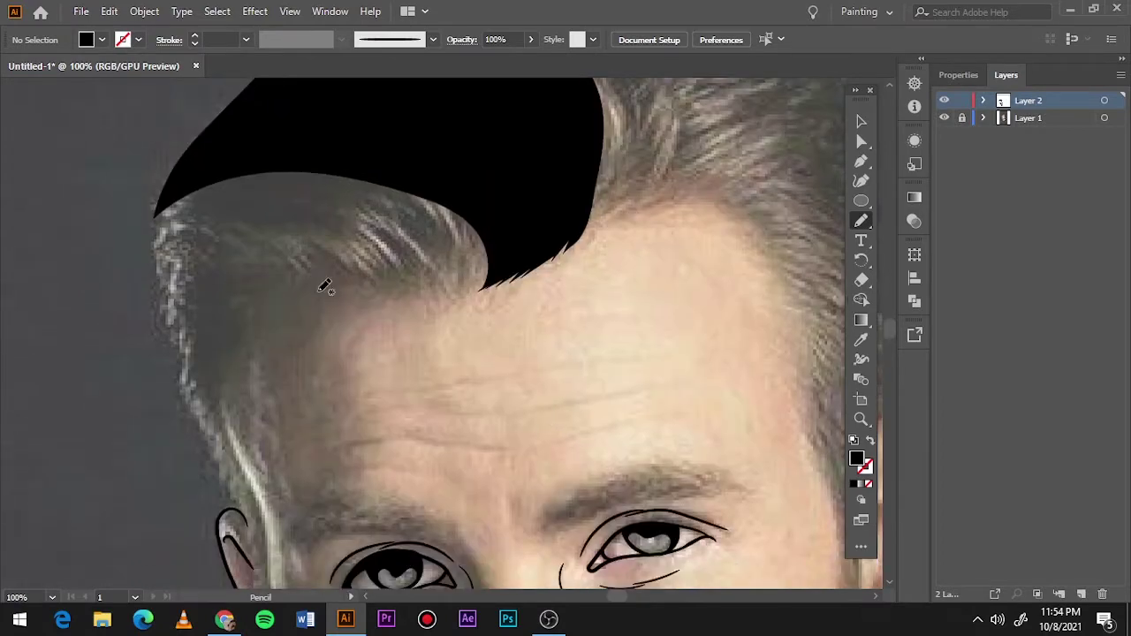
{"action": "left_click_drag", "start_coordinate": [427, 290], "coordinate": [303, 126]}
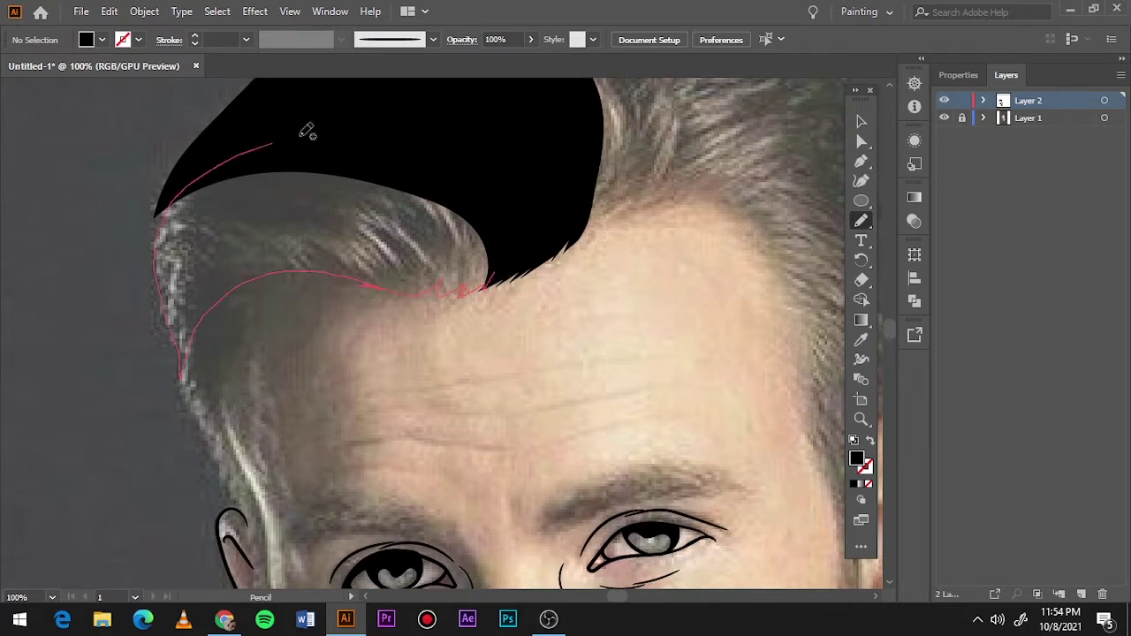
{"action": "scroll", "coordinate": [399, 238], "scroll_direction": "down", "scroll_amount": 2}
{"action": "mouse_move", "coordinate": [394, 206]}
{"action": "left_mouse_down"}
{"action": "mouse_move", "coordinate": [239, 245]}
{"action": "mouse_move", "coordinate": [253, 398]}
{"action": "left_mouse_up"}
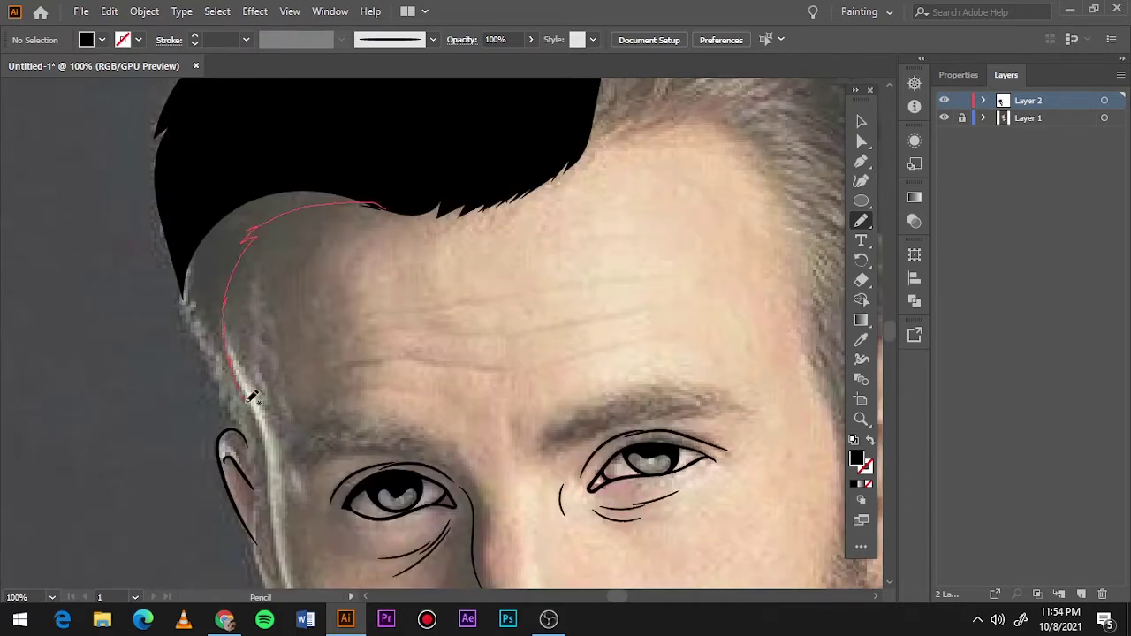
{"action": "left_click_drag", "start_coordinate": [254, 477], "coordinate": [313, 126]}
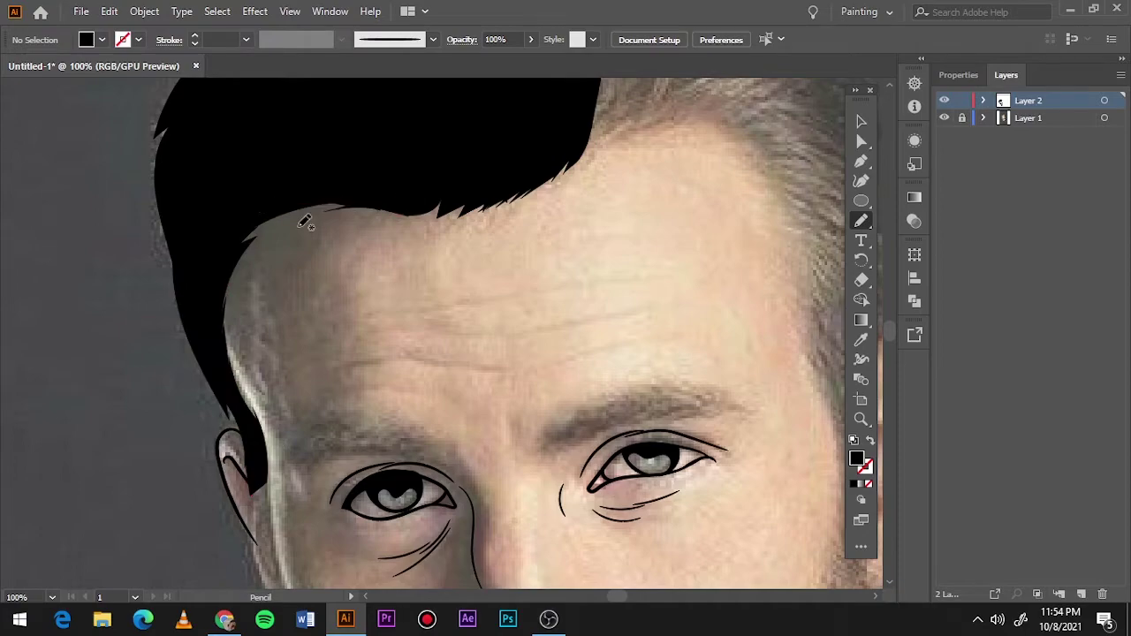
Step: Trace the hair's outer edge along the crown and fill the top of the head black
{"action": "key", "text": "ctrl+0"}
{"action": "scroll", "coordinate": [348, 392], "scroll_direction": "up", "scroll_amount": 5}
{"action": "scroll", "coordinate": [348, 391], "scroll_direction": "down", "scroll_amount": 2}
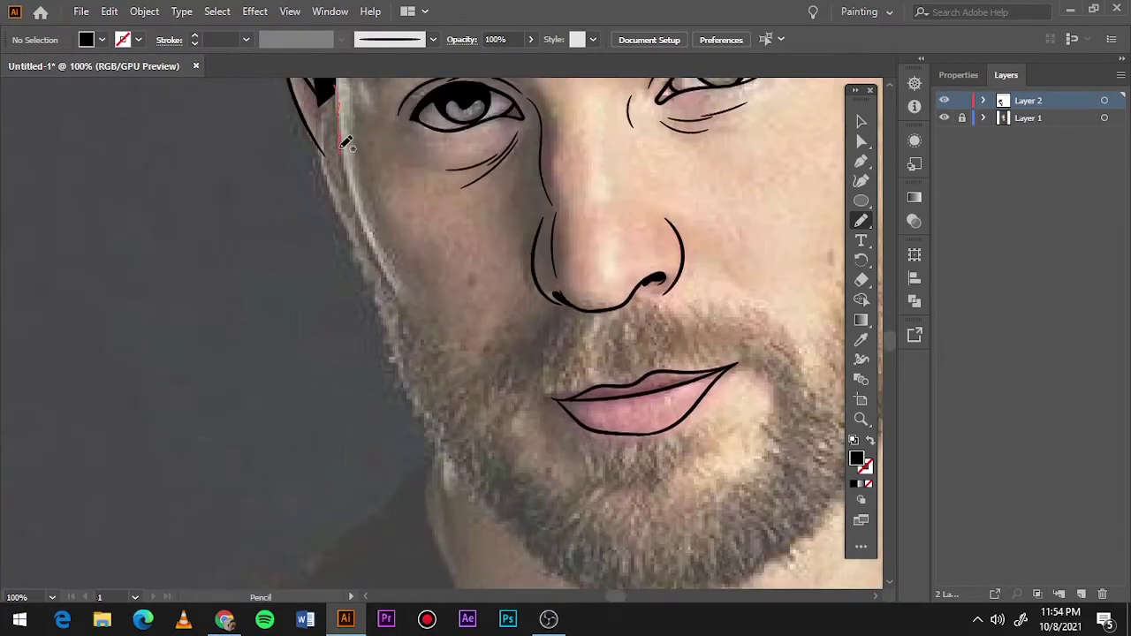
{"action": "left_click_drag", "start_coordinate": [396, 282], "coordinate": [325, 105]}
{"action": "scroll", "coordinate": [633, 202], "scroll_direction": "up", "scroll_amount": 3}
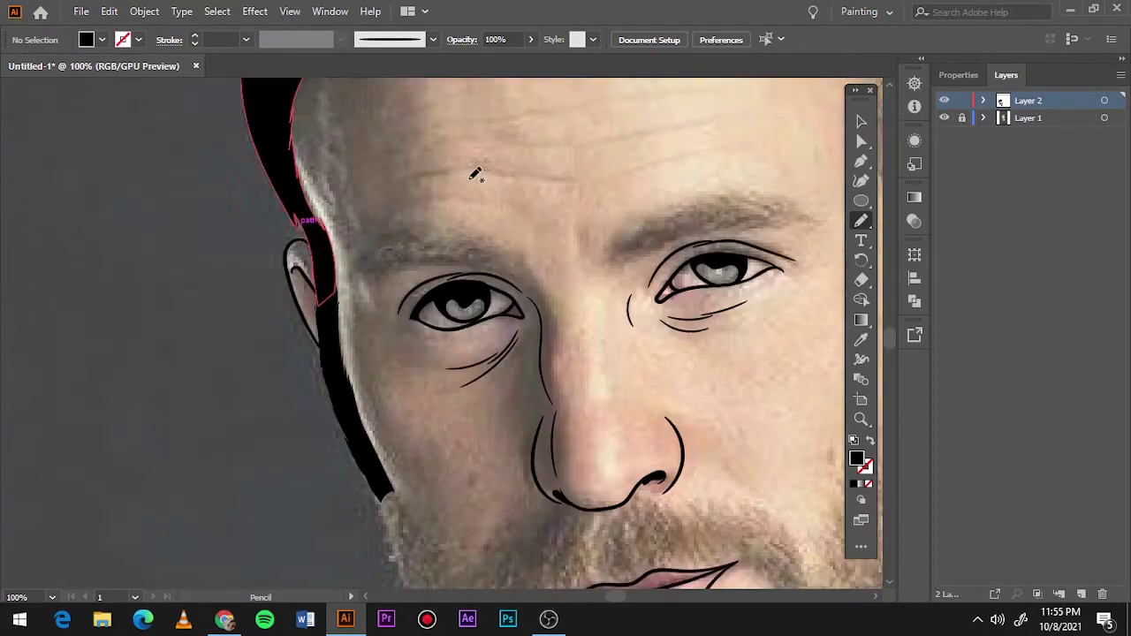
{"action": "scroll", "coordinate": [634, 201], "scroll_direction": "up", "scroll_amount": 5}
{"action": "scroll", "coordinate": [634, 202], "scroll_direction": "up", "scroll_amount": 3}
{"action": "left_click_drag", "start_coordinate": [118, 308], "coordinate": [422, 452]}
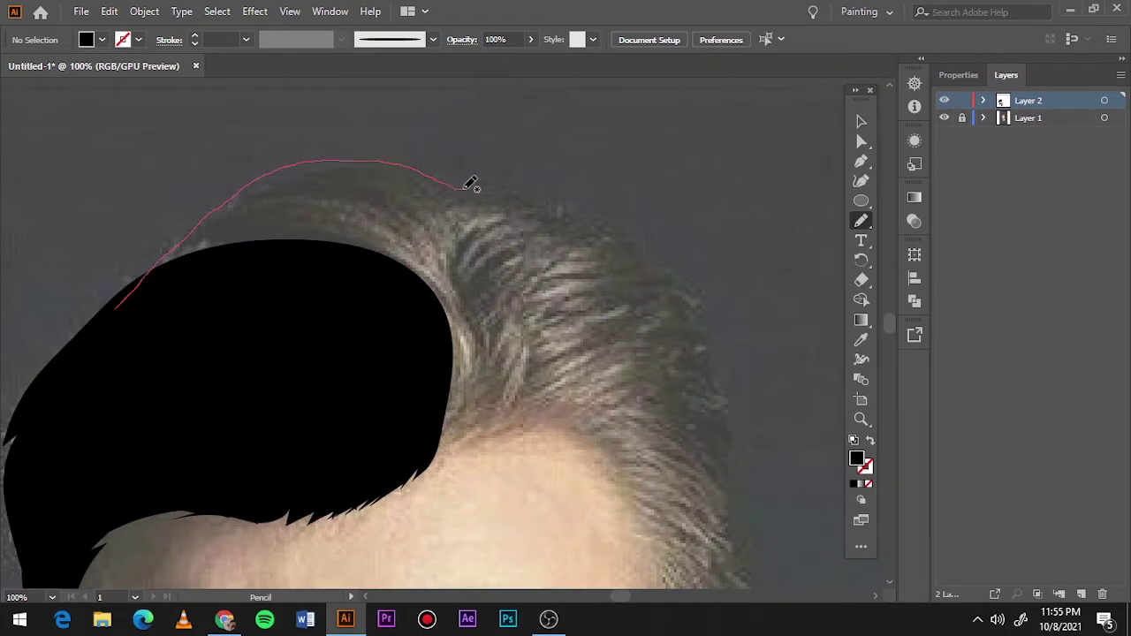
{"action": "scroll", "coordinate": [101, 354], "scroll_direction": "right", "scroll_amount": 3}
{"action": "scroll", "coordinate": [100, 354], "scroll_direction": "right", "scroll_amount": 2}
{"action": "mouse_move", "coordinate": [228, 461]}
{"action": "left_mouse_down"}
{"action": "mouse_move", "coordinate": [509, 314]}
{"action": "mouse_move", "coordinate": [265, 188]}
{"action": "left_mouse_up"}
{"action": "left_click_drag", "start_coordinate": [502, 348], "coordinate": [221, 446]}
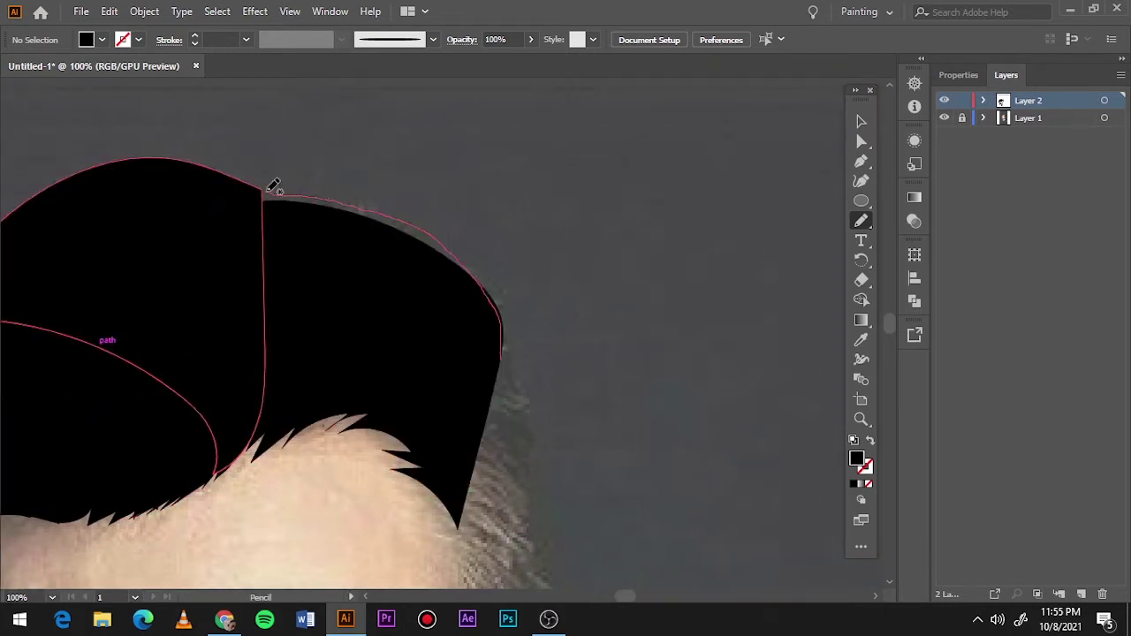
Step: Check the hair against the reference photo, then extend it down the hairline beside the ear
{"action": "key", "text": "ctrl+0"}
{"action": "left_click", "coordinate": [943, 117]}
{"action": "left_click", "coordinate": [944, 117]}
{"action": "key", "text": "ctrl+1"}
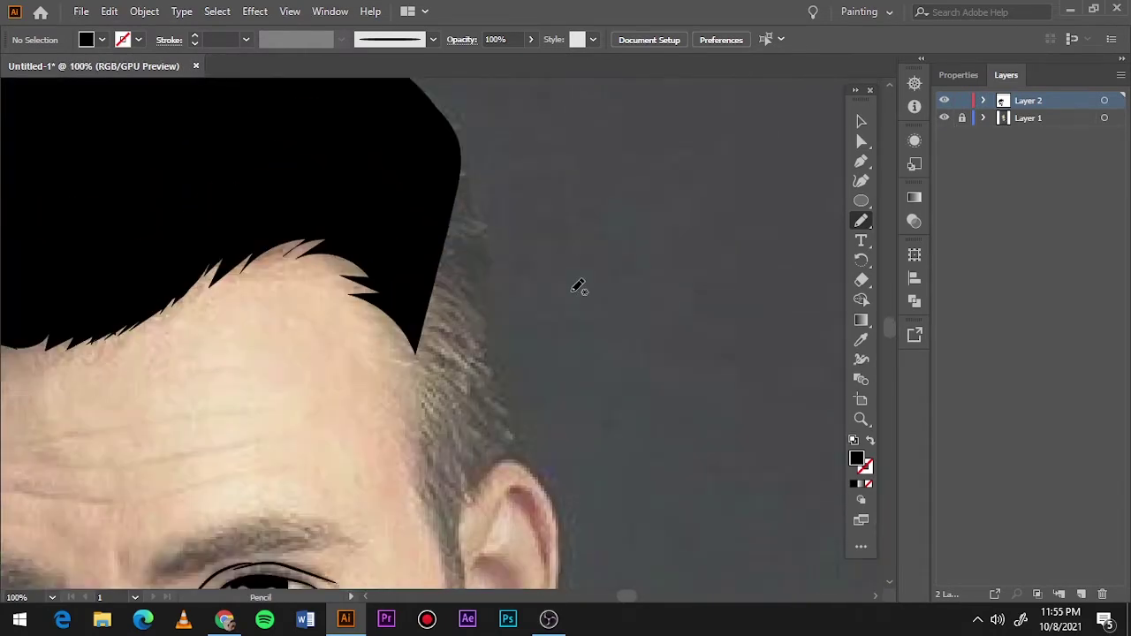
{"action": "left_click_drag", "start_coordinate": [382, 308], "coordinate": [458, 543]}
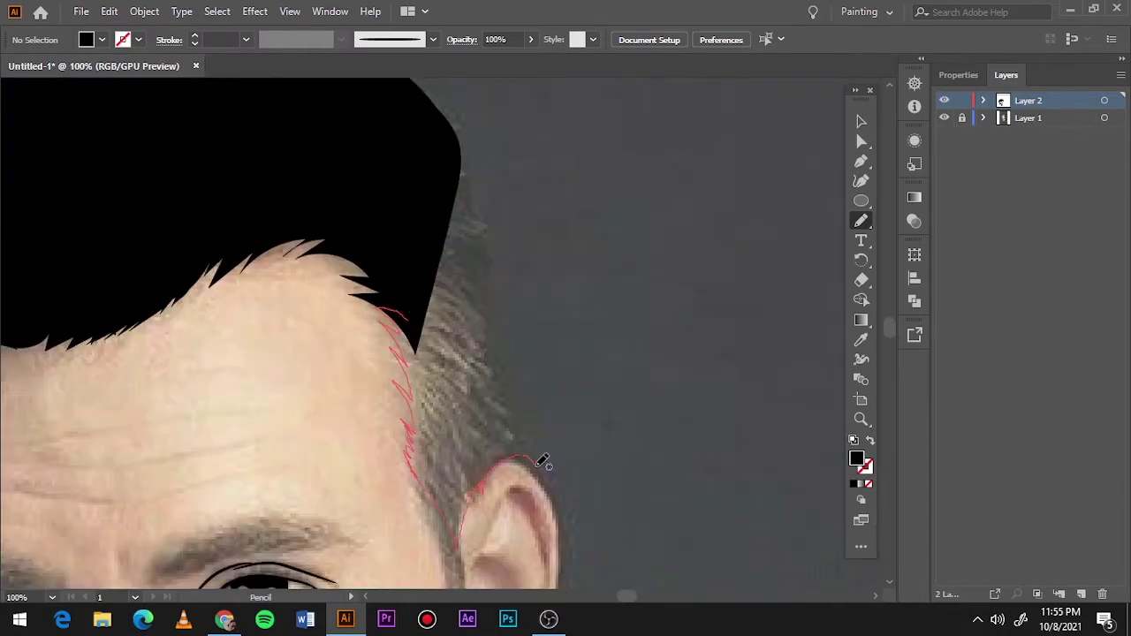
{"action": "left_click_drag", "start_coordinate": [542, 461], "coordinate": [482, 203]}
{"action": "scroll", "coordinate": [387, 231], "scroll_direction": "down", "scroll_amount": 5}
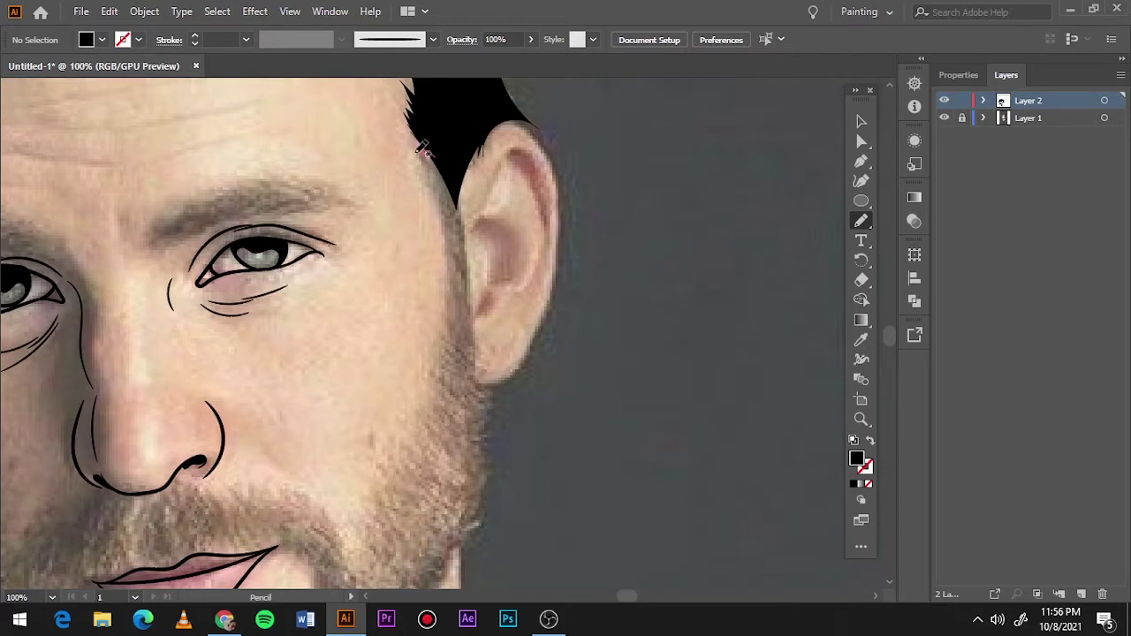
{"action": "left_click_drag", "start_coordinate": [420, 147], "coordinate": [475, 358]}
{"action": "scroll", "coordinate": [371, 171], "scroll_direction": "down", "scroll_amount": 4}
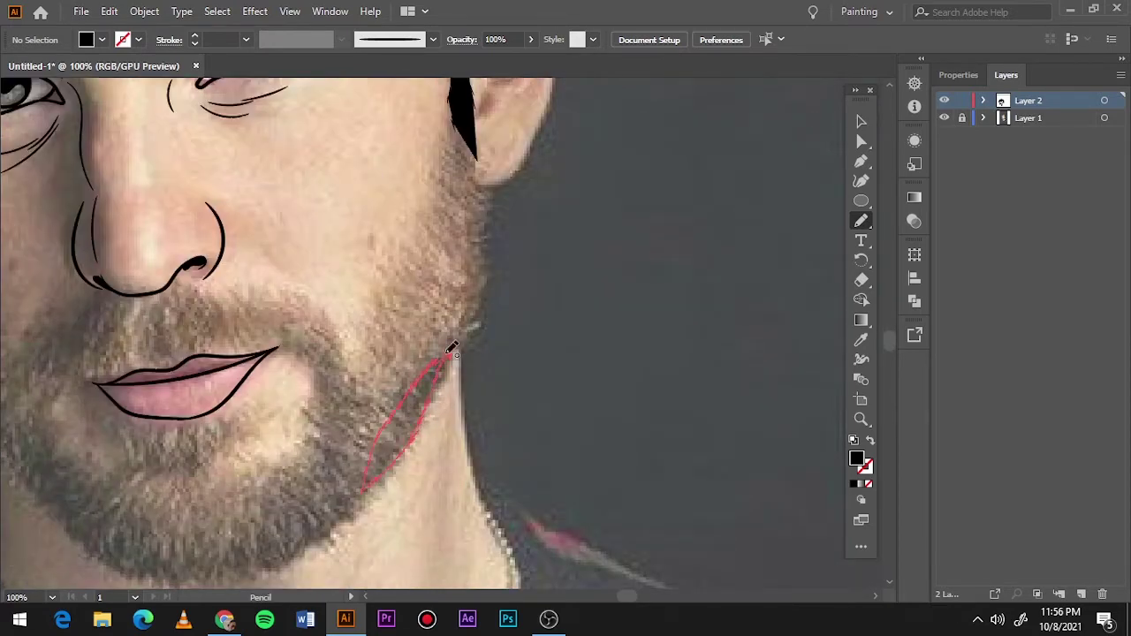
Step: Draw black Pencil patches along the left jaw, down the chin, near the cheek and beside the chin
{"action": "left_click_drag", "start_coordinate": [450, 349], "coordinate": [450, 351]}
{"action": "scroll", "coordinate": [386, 394], "scroll_direction": "left", "scroll_amount": 5}
{"action": "scroll", "coordinate": [437, 485], "scroll_direction": "down", "scroll_amount": 2}
{"action": "left_click_drag", "start_coordinate": [349, 399], "coordinate": [485, 507]}
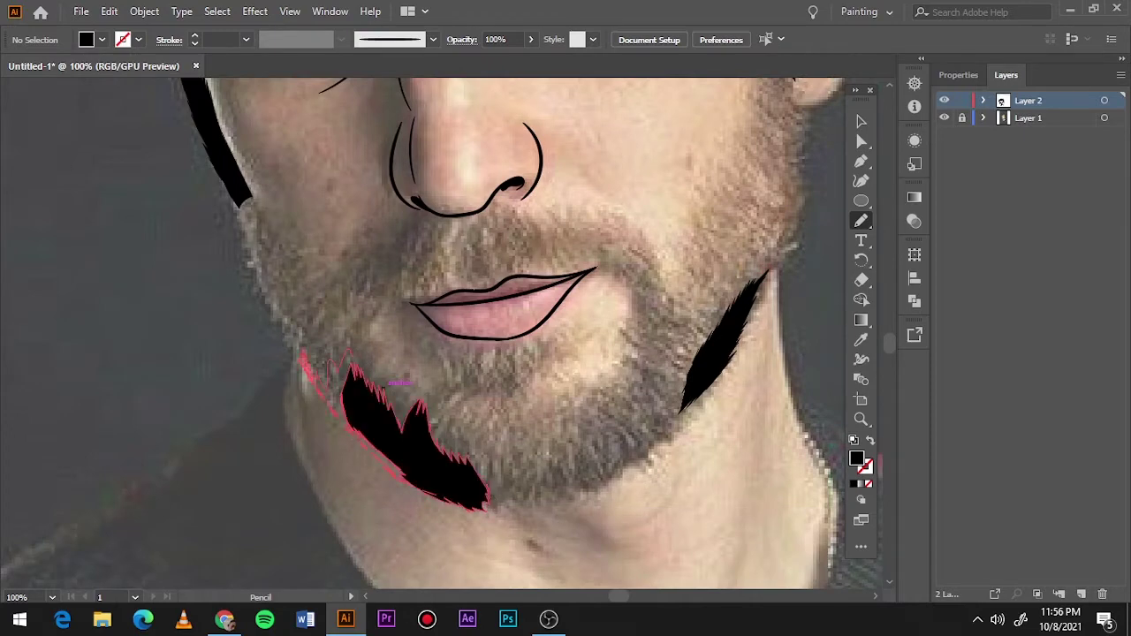
{"action": "left_click_drag", "start_coordinate": [352, 380], "coordinate": [305, 388]}
{"action": "mouse_move", "coordinate": [367, 258]}
{"action": "left_mouse_down"}
{"action": "mouse_move", "coordinate": [402, 232]}
{"action": "mouse_move", "coordinate": [367, 288]}
{"action": "left_mouse_up"}
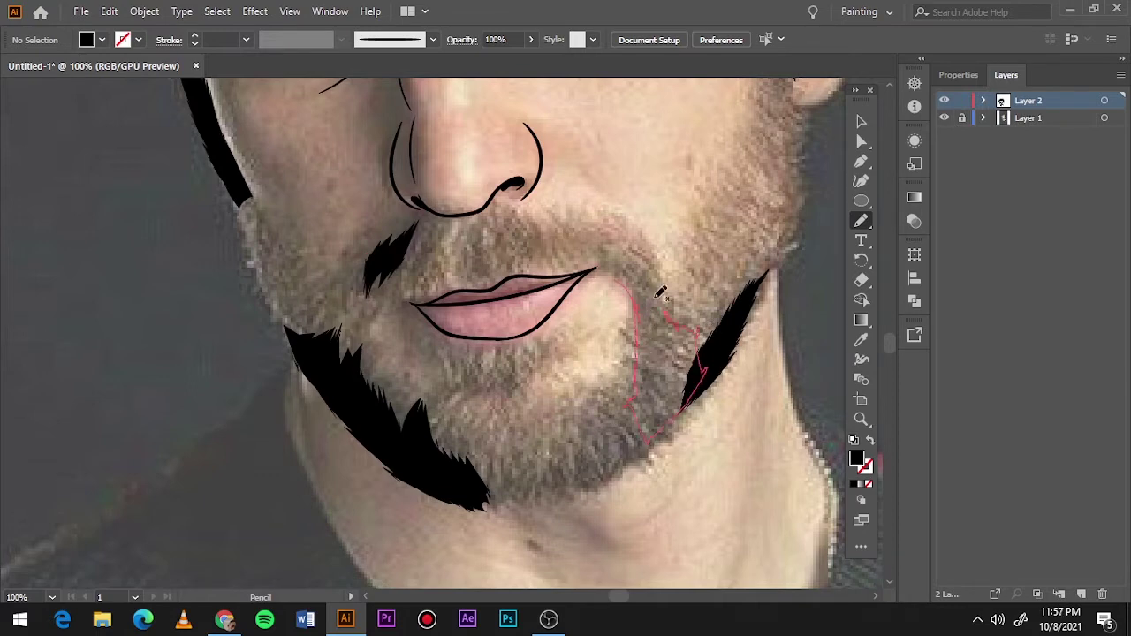
{"action": "left_click_drag", "start_coordinate": [651, 435], "coordinate": [618, 265]}
{"action": "left_click_drag", "start_coordinate": [636, 371], "coordinate": [656, 433]}
{"action": "scroll", "coordinate": [656, 433], "scroll_direction": "up", "scroll_amount": 5}
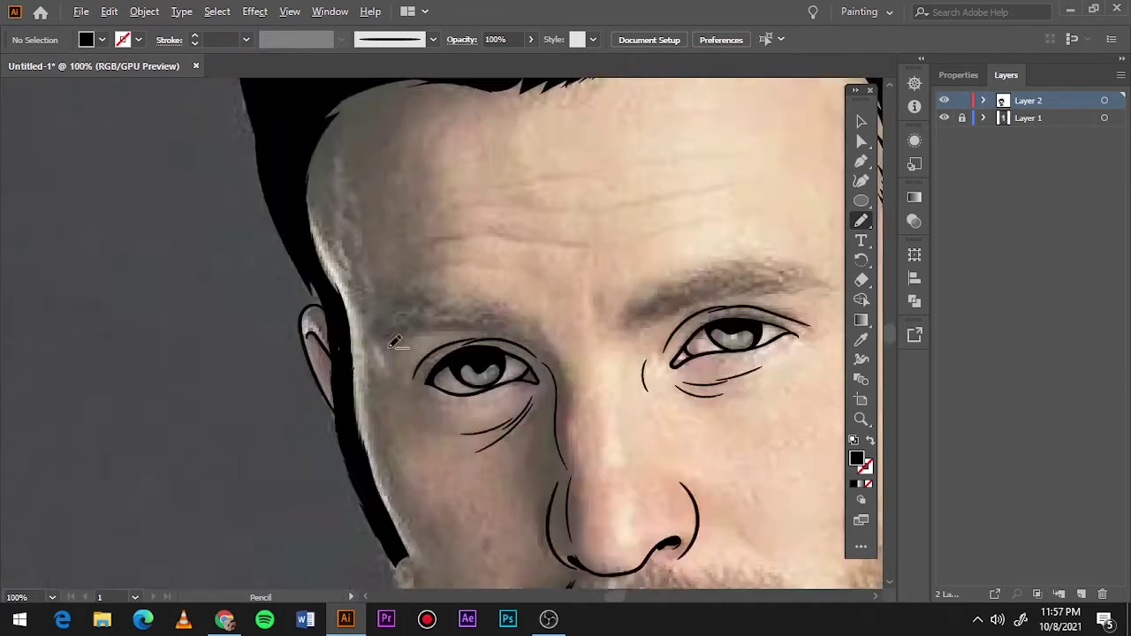
{"action": "scroll", "coordinate": [432, 341], "scroll_direction": "up", "scroll_amount": 1, "text": "alt"}
Step: Draw both eyebrows as solid black shapes and check them against the reference photo
{"action": "left_click_drag", "start_coordinate": [580, 290], "coordinate": [371, 283]}
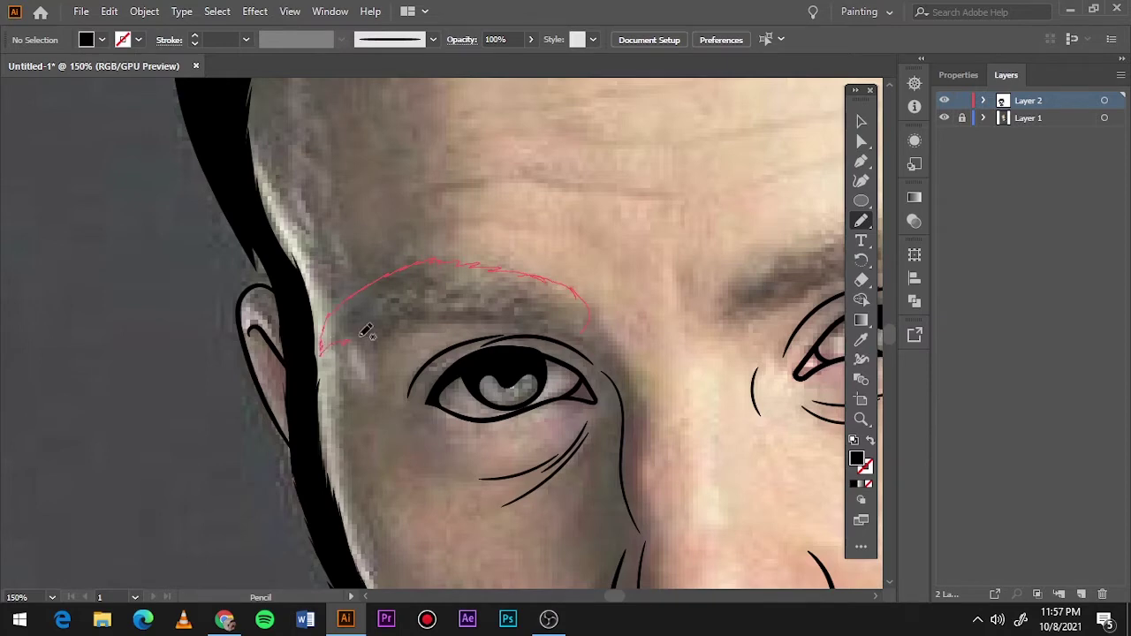
{"action": "left_click_drag", "start_coordinate": [366, 331], "coordinate": [565, 323]}
{"action": "scroll", "coordinate": [424, 374], "scroll_direction": "down", "scroll_amount": 3}
{"action": "scroll", "coordinate": [501, 144], "scroll_direction": "up", "scroll_amount": 3}
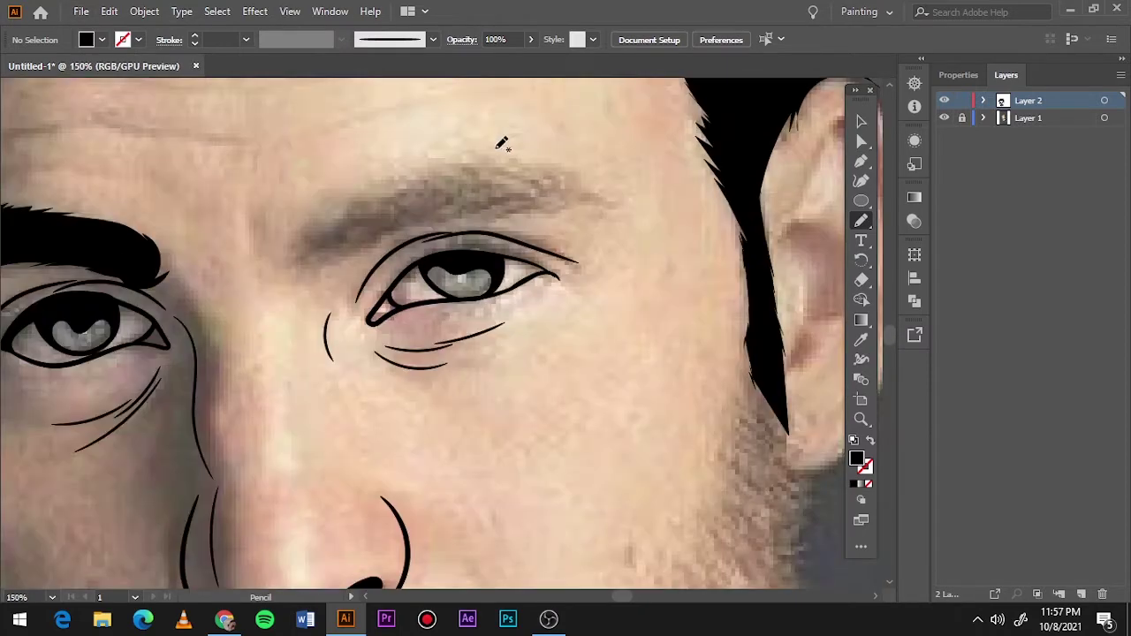
{"action": "left_click_drag", "start_coordinate": [501, 205], "coordinate": [296, 240]}
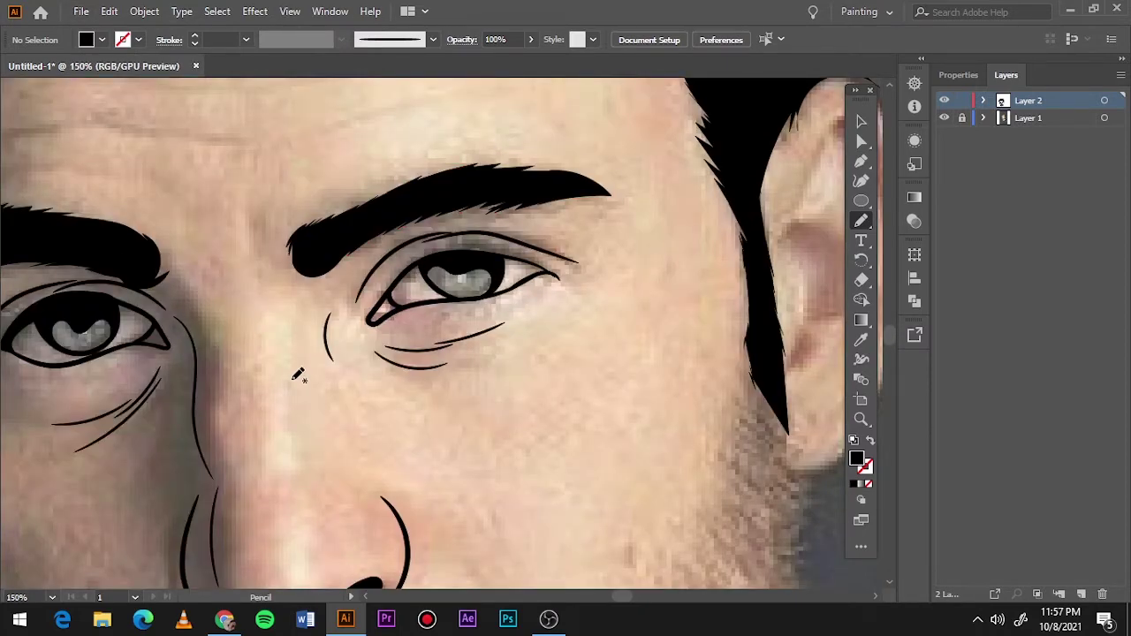
{"action": "key", "text": "ctrl+0"}
{"action": "left_click", "coordinate": [943, 118]}
{"action": "left_click", "coordinate": [943, 117]}
{"action": "scroll", "coordinate": [556, 328], "scroll_direction": "up", "scroll_amount": 4}
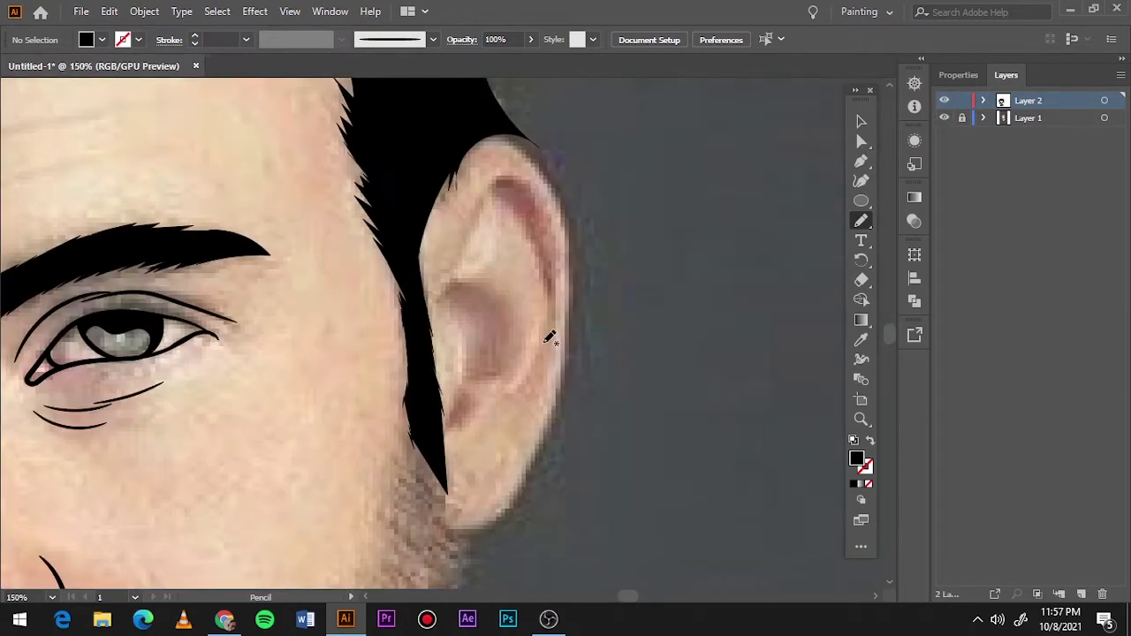
Step: Brush the right ear's black outline down to the lobe, plus two inner fold curves
{"action": "key", "text": "b"}
{"action": "left_click_drag", "start_coordinate": [546, 461], "coordinate": [444, 511]}
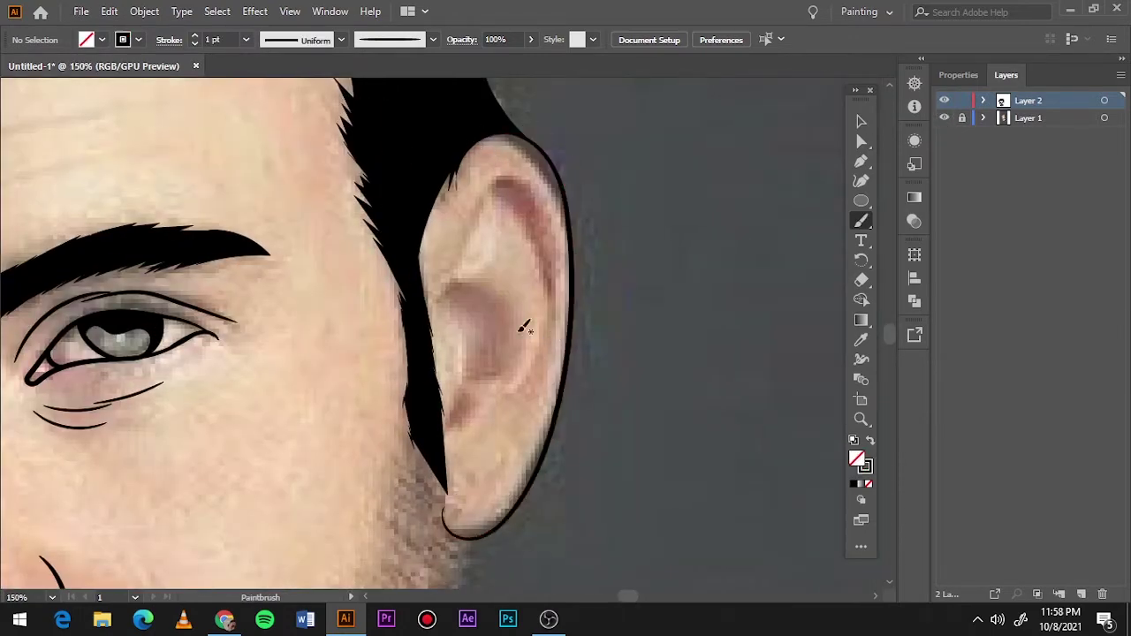
{"action": "left_click_drag", "start_coordinate": [536, 411], "coordinate": [459, 186]}
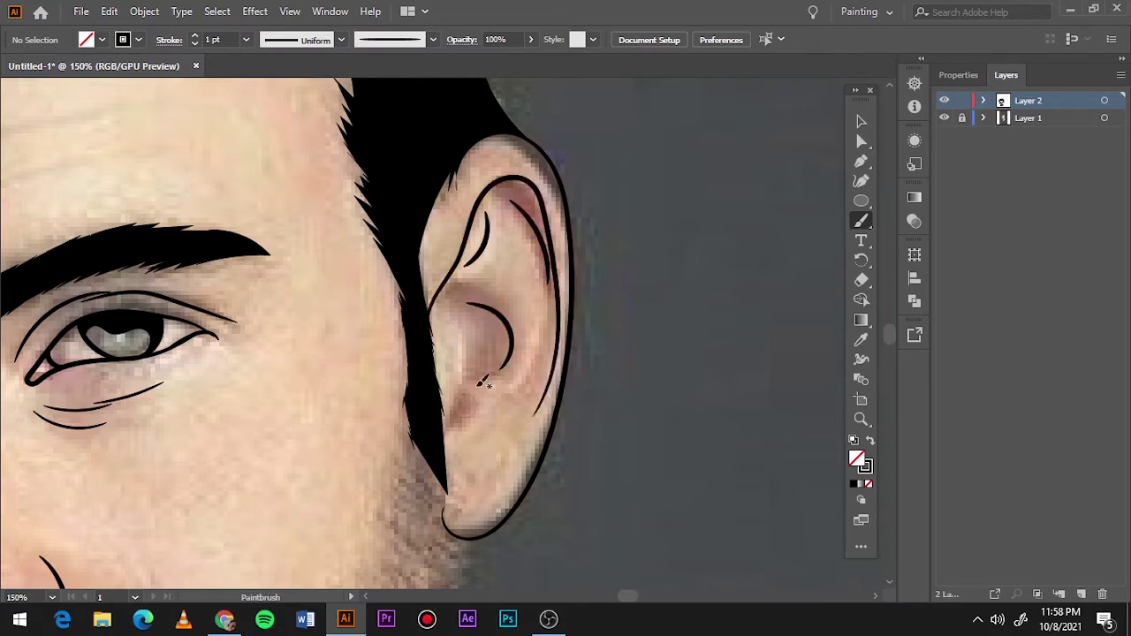
{"action": "left_click_drag", "start_coordinate": [482, 379], "coordinate": [460, 442]}
{"action": "key", "text": "ctrl+0"}
{"action": "scroll", "coordinate": [541, 449], "scroll_direction": "up", "scroll_amount": 3}
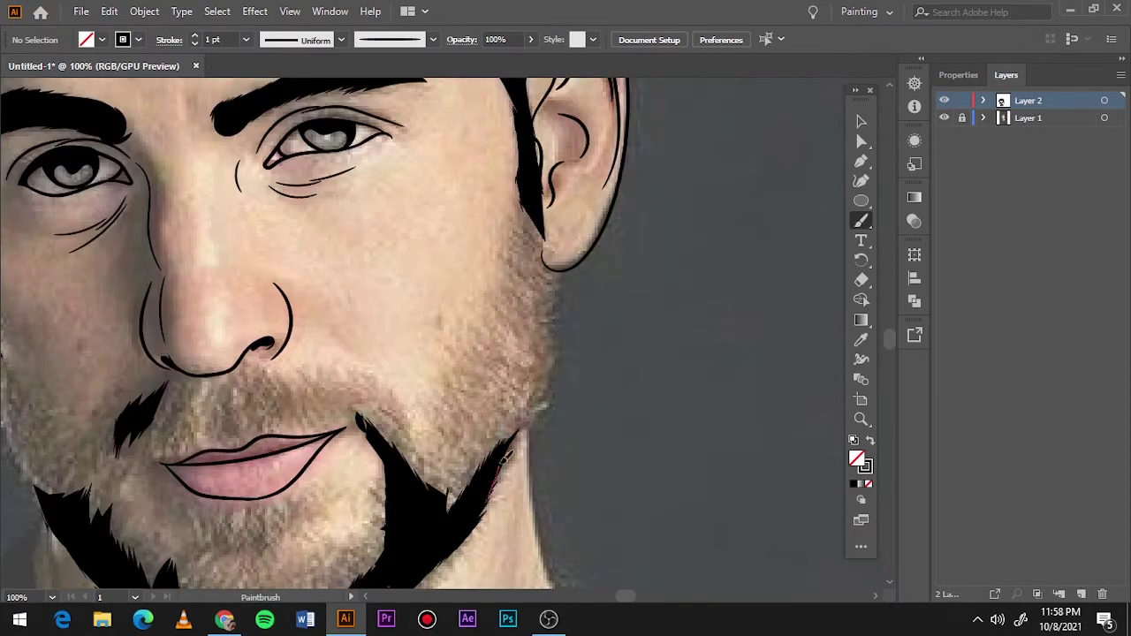
{"action": "key", "text": "n"}
{"action": "key", "text": "shift+x"}
Step: Fill the right jawline from the ear lobe to the chin with three black beard shapes
{"action": "mouse_move", "coordinate": [543, 256]}
{"action": "left_mouse_down"}
{"action": "mouse_move", "coordinate": [558, 343]}
{"action": "mouse_move", "coordinate": [556, 287]}
{"action": "left_mouse_up"}
{"action": "scroll", "coordinate": [581, 348], "scroll_direction": "down", "scroll_amount": 2}
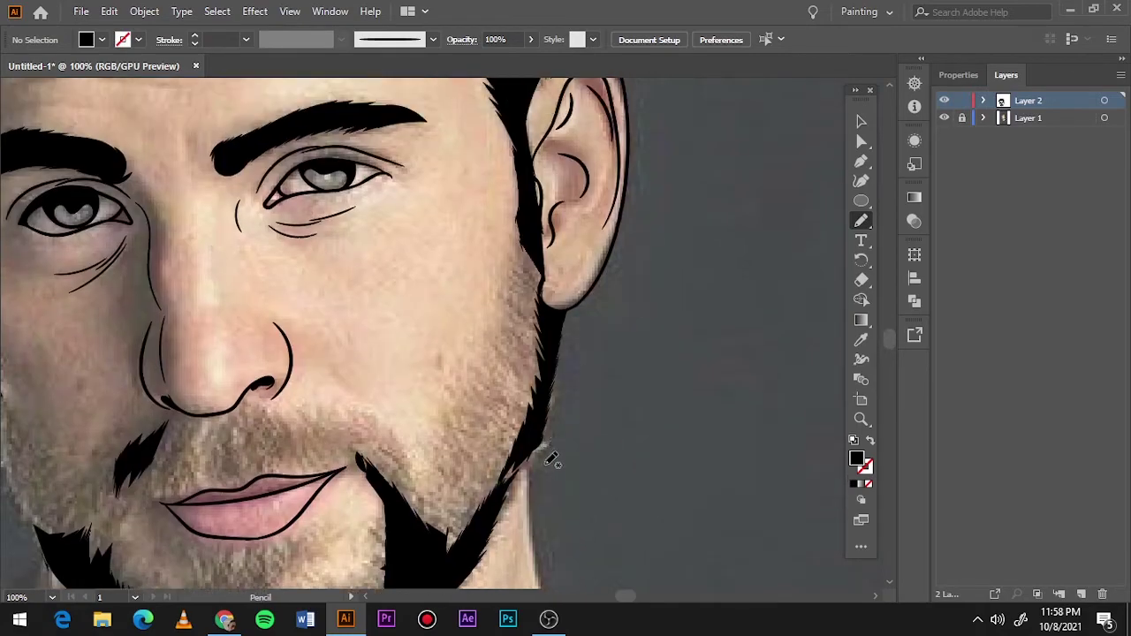
{"action": "scroll", "coordinate": [548, 459], "scroll_direction": "up", "scroll_amount": 5}
{"action": "scroll", "coordinate": [468, 499], "scroll_direction": "down", "scroll_amount": 2}
{"action": "left_click_drag", "start_coordinate": [434, 349], "coordinate": [530, 222]}
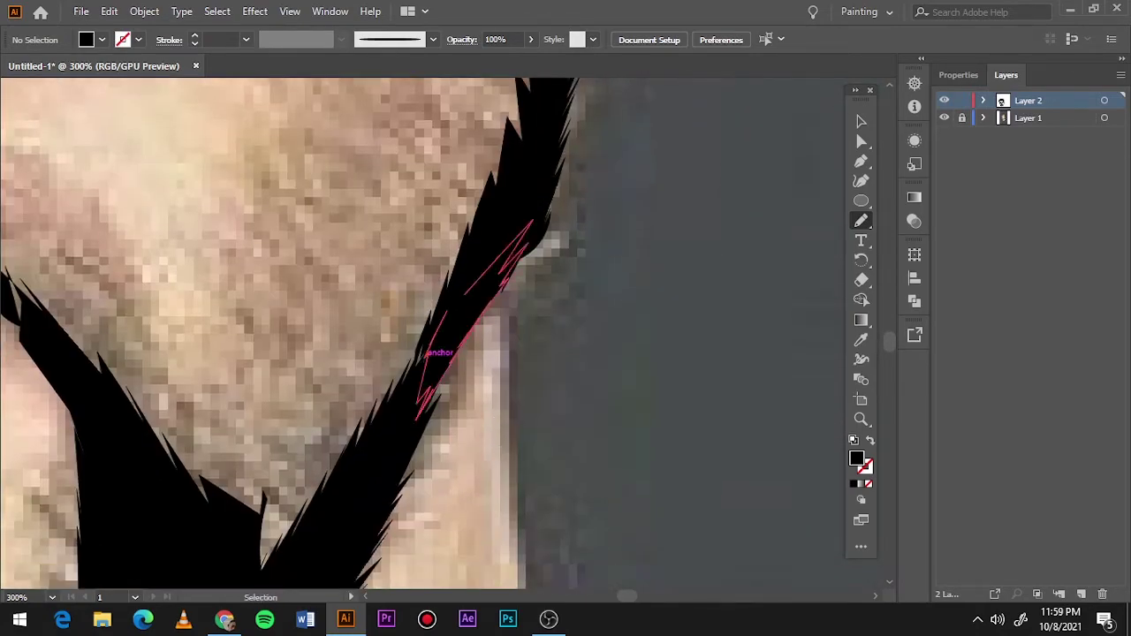
{"action": "scroll", "coordinate": [215, 435], "scroll_direction": "down", "scroll_amount": 2}
{"action": "left_click_drag", "start_coordinate": [522, 311], "coordinate": [530, 305]}
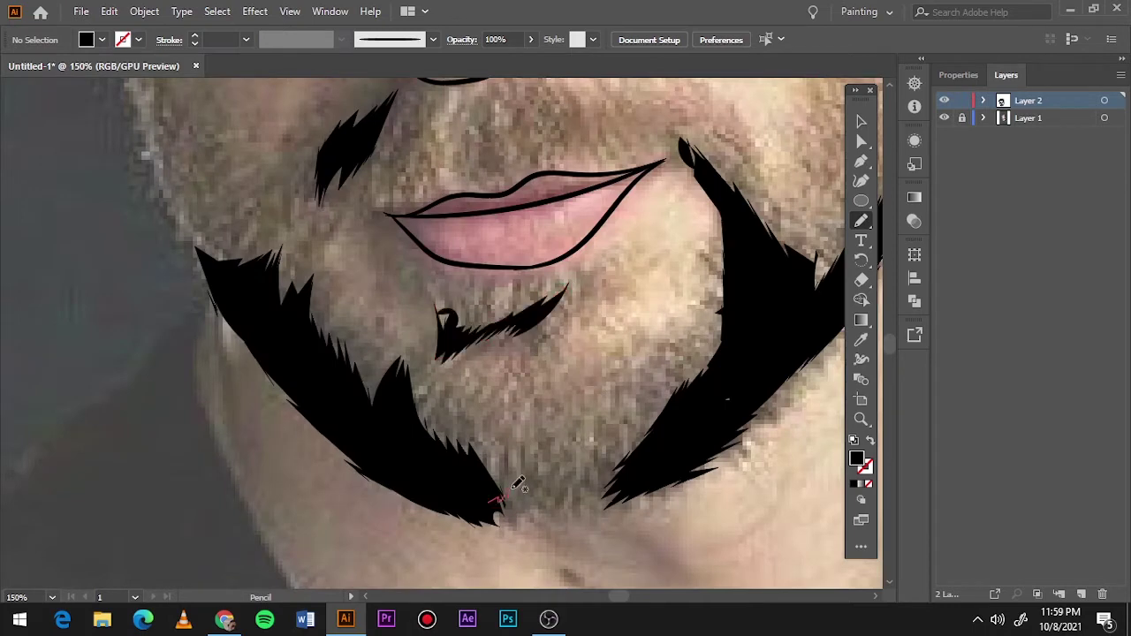
{"action": "scroll", "coordinate": [382, 437], "scroll_direction": "down", "scroll_amount": 3}
{"action": "key", "text": "b"}
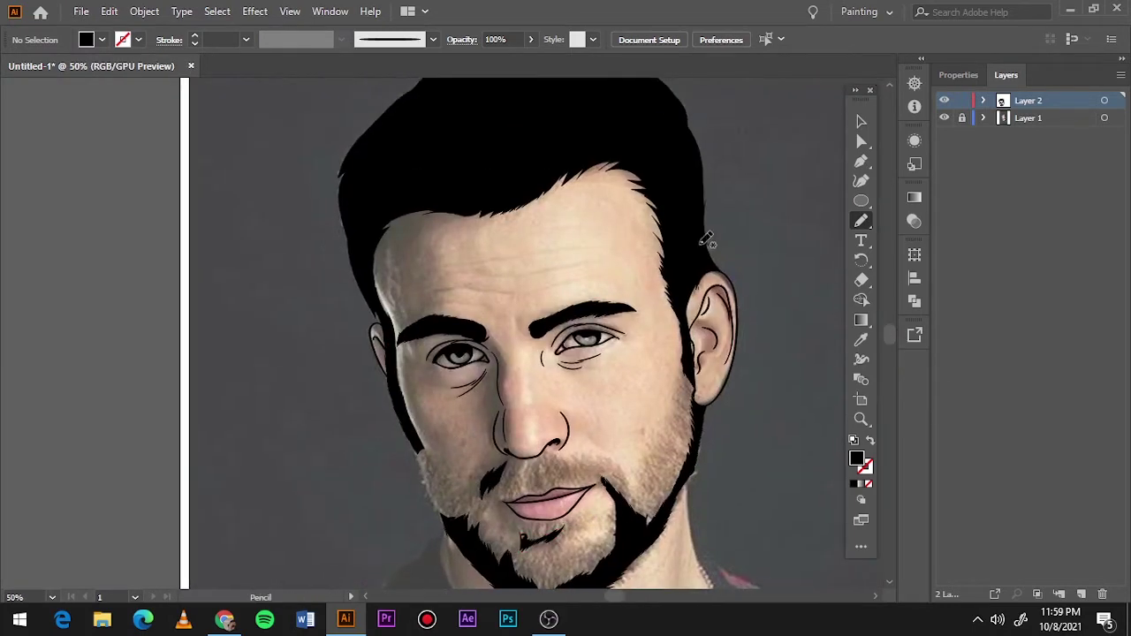
{"action": "scroll", "coordinate": [530, 354], "scroll_direction": "up", "scroll_amount": 3}
Step: Make the brush a black outline-only stroke at 0.5 pt weight
{"action": "scroll", "coordinate": [694, 245], "scroll_direction": "down", "scroll_amount": 3}
{"action": "key", "text": "shift+x"}
{"action": "left_click", "coordinate": [246, 39]}
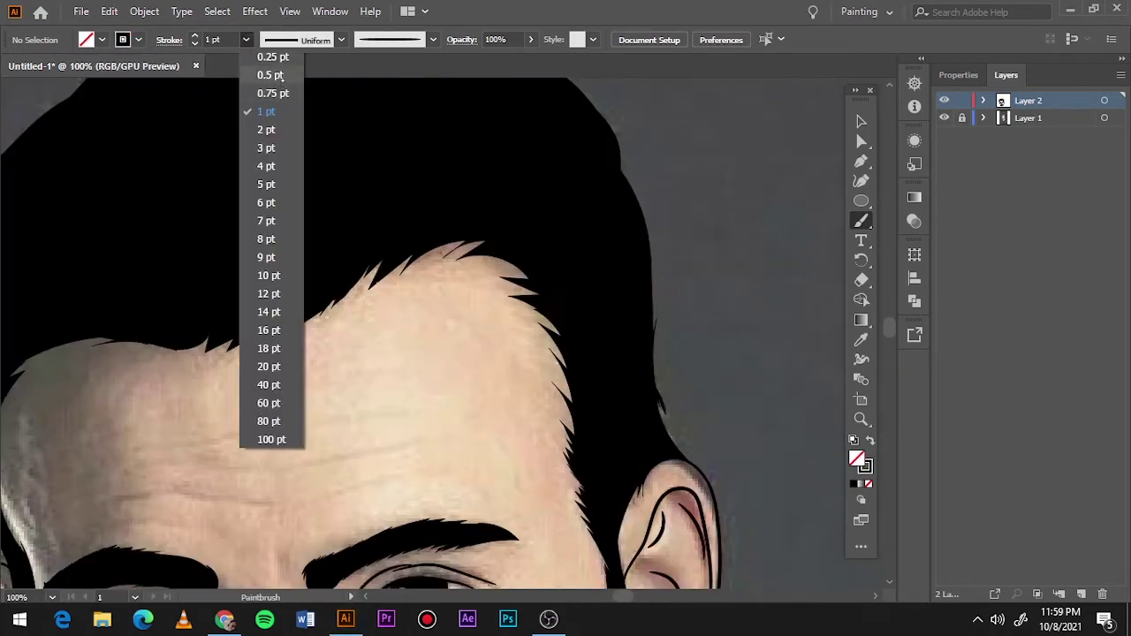
{"action": "left_click", "coordinate": [265, 91]}
{"action": "scroll", "coordinate": [615, 122], "scroll_direction": "up", "scroll_amount": 3}
Step: Brush thin wispy strands along the hair's outer edge across the top of the head
{"action": "left_click_drag", "start_coordinate": [597, 311], "coordinate": [521, 236]}
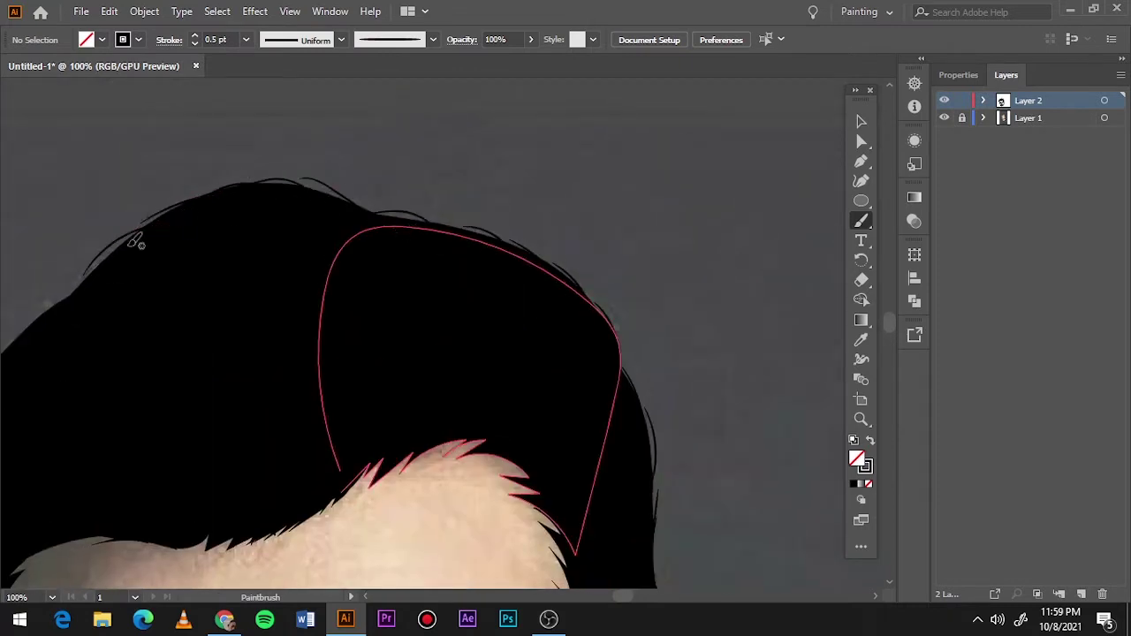
{"action": "left_click_drag", "start_coordinate": [456, 248], "coordinate": [80, 287]}
{"action": "scroll", "coordinate": [113, 377], "scroll_direction": "left", "scroll_amount": 3}
{"action": "scroll", "coordinate": [113, 377], "scroll_direction": "down", "scroll_amount": 3}
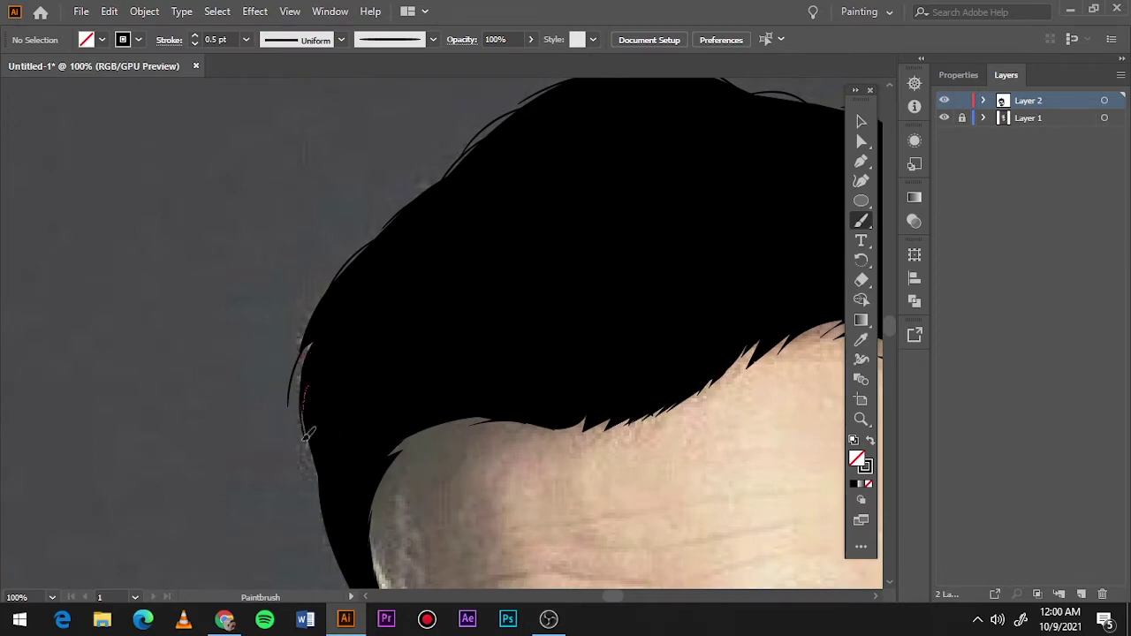
{"action": "scroll", "coordinate": [256, 420], "scroll_direction": "down", "scroll_amount": 3}
{"action": "scroll", "coordinate": [388, 406], "scroll_direction": "down", "scroll_amount": 5}
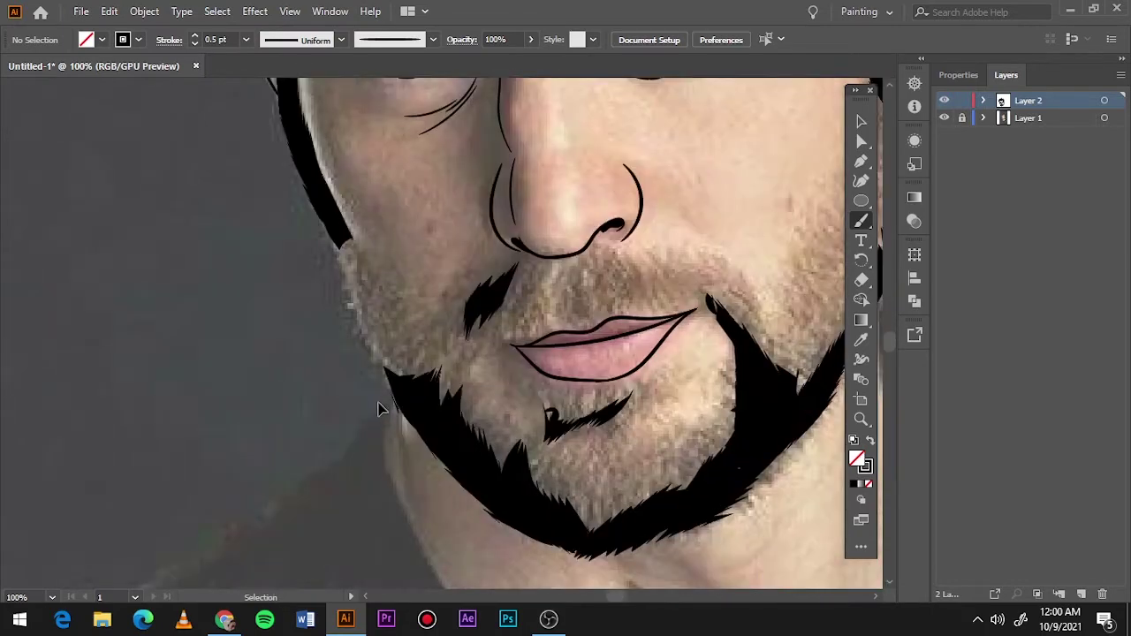
{"action": "scroll", "coordinate": [433, 394], "scroll_direction": "right", "scroll_amount": 4}
{"action": "scroll", "coordinate": [433, 394], "scroll_direction": "up", "scroll_amount": 2}
{"action": "scroll", "coordinate": [432, 394], "scroll_direction": "up", "scroll_amount": 1}
Step: Brush short beard hairs along the beard edge, below the ear, thinning the brush to 0.25 pt
{"action": "left_click_drag", "start_coordinate": [502, 329], "coordinate": [488, 237]}
{"action": "left_click_drag", "start_coordinate": [484, 408], "coordinate": [473, 378]}
{"action": "left_click_drag", "start_coordinate": [468, 459], "coordinate": [451, 426]}
{"action": "left_click_drag", "start_coordinate": [474, 371], "coordinate": [470, 309]}
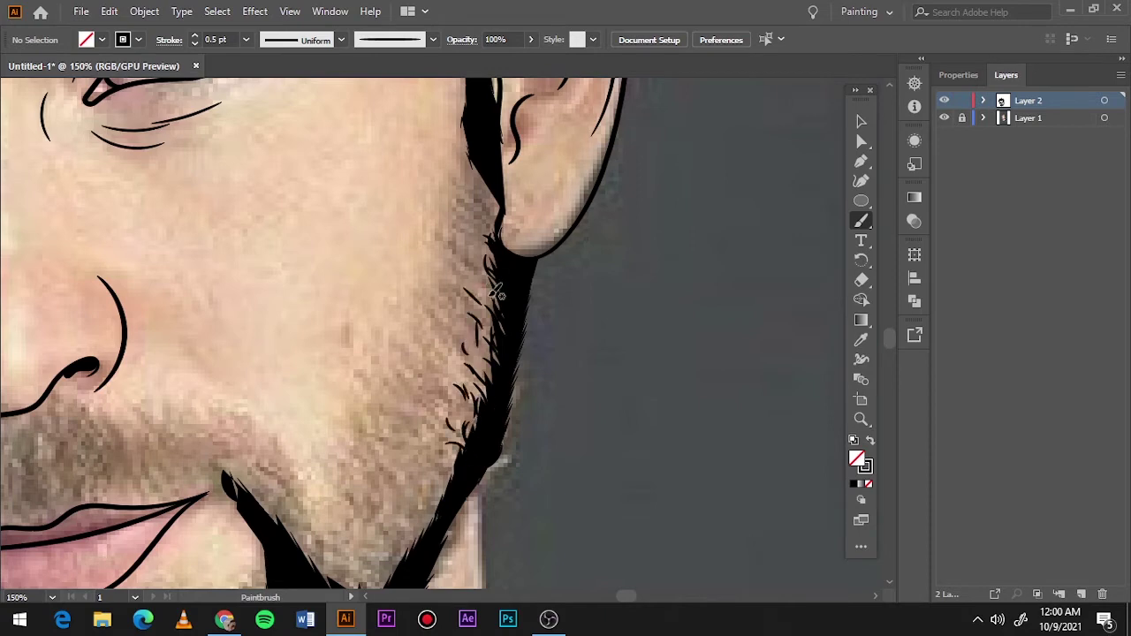
{"action": "key", "text": "["}
{"action": "left_click_drag", "start_coordinate": [489, 244], "coordinate": [479, 228]}
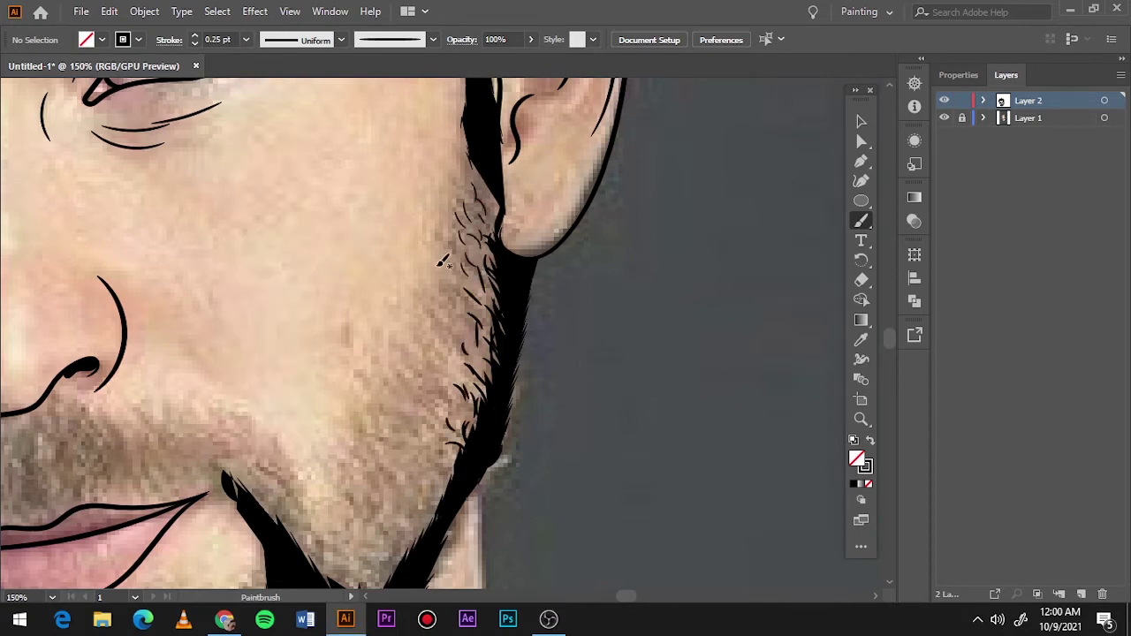
{"action": "left_click_drag", "start_coordinate": [474, 163], "coordinate": [487, 208]}
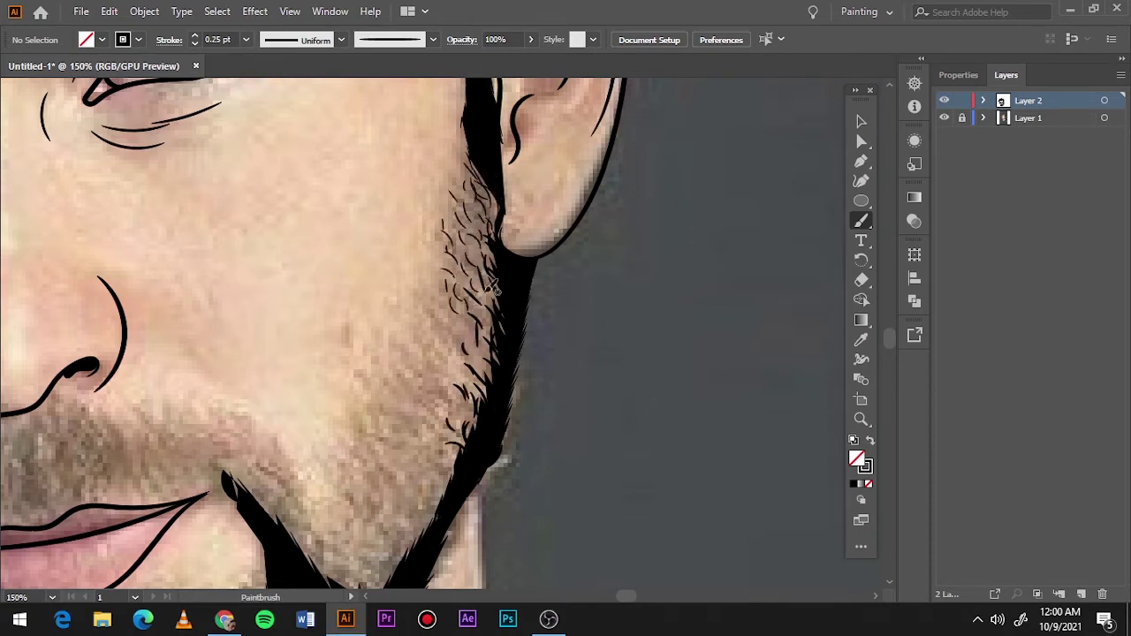
{"action": "mouse_move", "coordinate": [449, 319]}
{"action": "left_mouse_down"}
{"action": "mouse_move", "coordinate": [429, 345]}
{"action": "mouse_move", "coordinate": [446, 414]}
{"action": "left_mouse_up"}
{"action": "left_click_drag", "start_coordinate": [417, 375], "coordinate": [406, 353]}
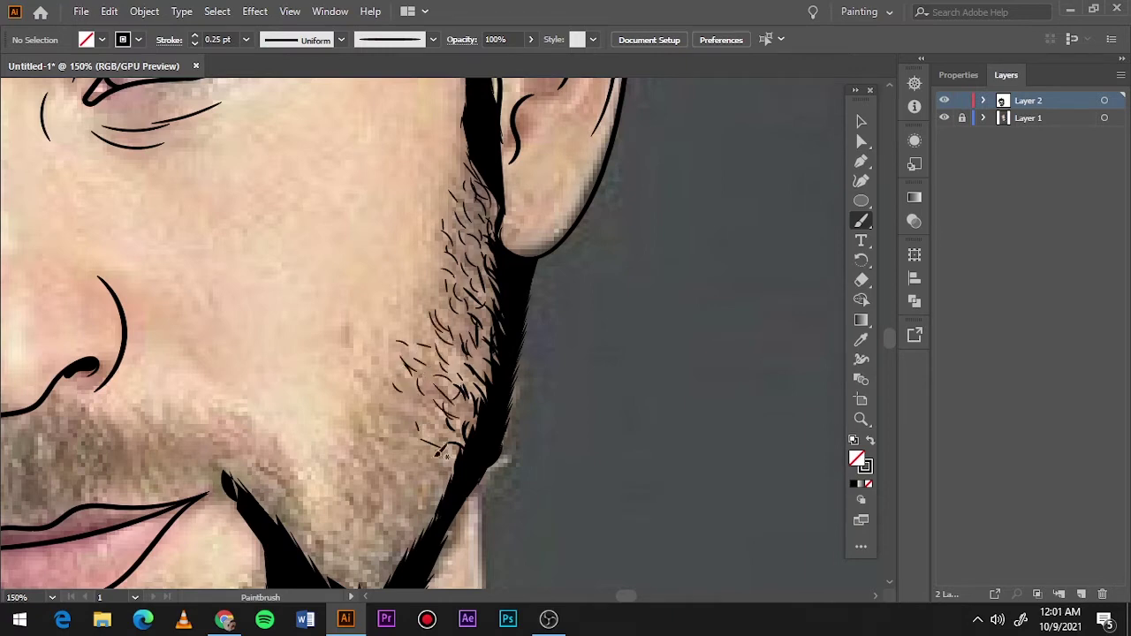
{"action": "left_click_drag", "start_coordinate": [415, 397], "coordinate": [424, 444]}
{"action": "left_click_drag", "start_coordinate": [375, 337], "coordinate": [449, 320]}
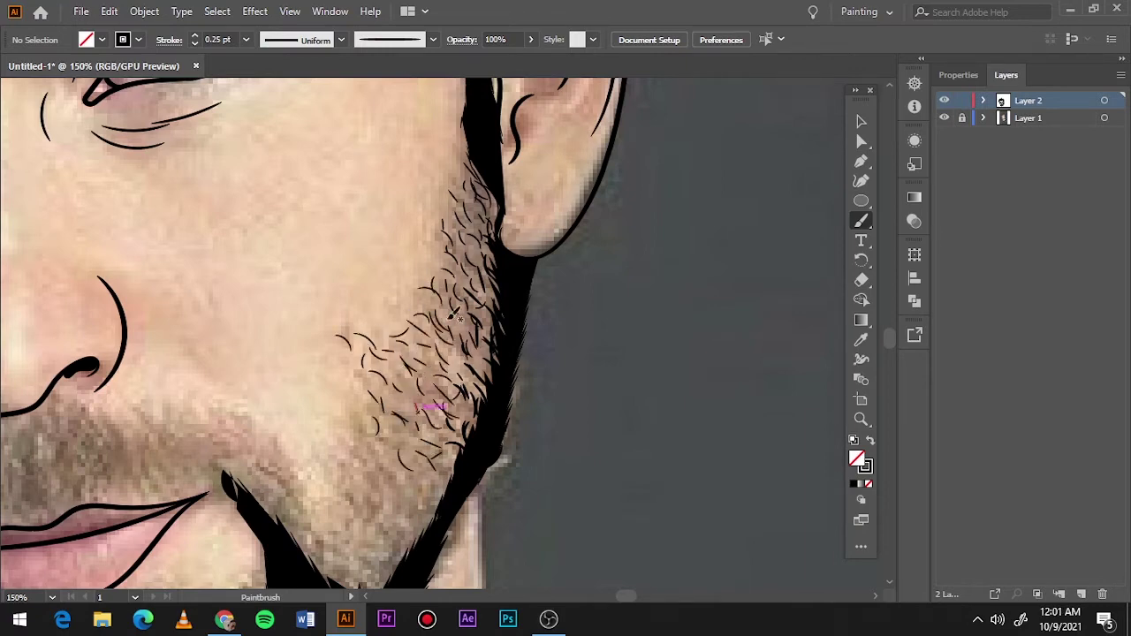
Step: Add short curly hairs across the cheek and along the jaw edge down to the lower beard
{"action": "scroll", "coordinate": [461, 360], "scroll_direction": "down", "scroll_amount": 3}
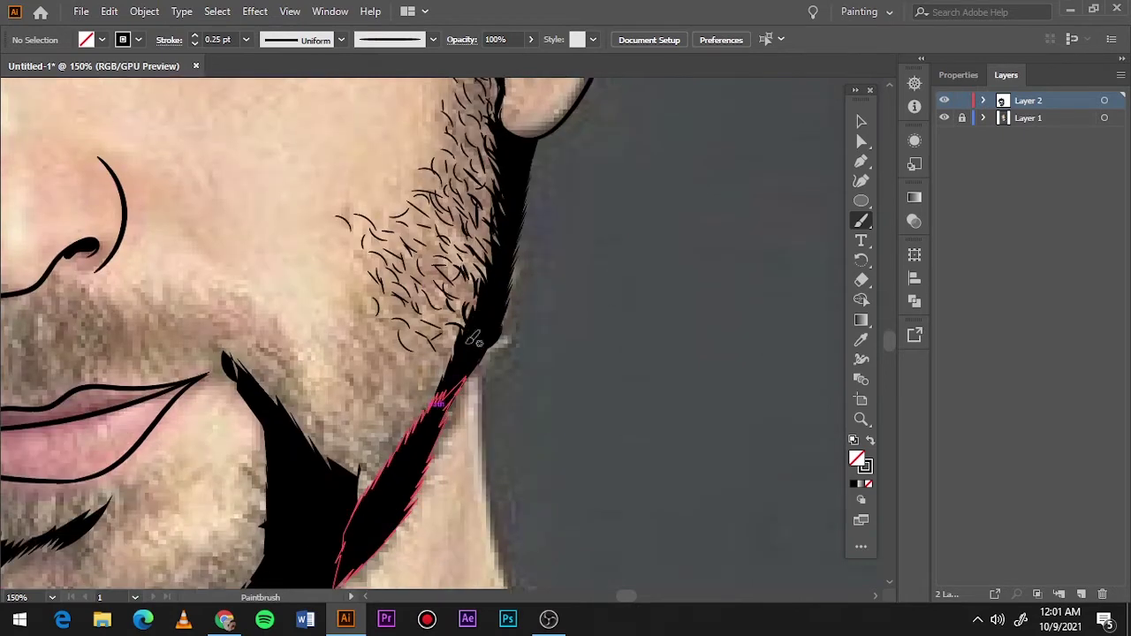
{"action": "scroll", "coordinate": [469, 328], "scroll_direction": "down", "scroll_amount": 1}
{"action": "left_click_drag", "start_coordinate": [383, 322], "coordinate": [364, 332]}
{"action": "left_click_drag", "start_coordinate": [357, 296], "coordinate": [339, 328]}
{"action": "left_click_drag", "start_coordinate": [382, 261], "coordinate": [373, 269]}
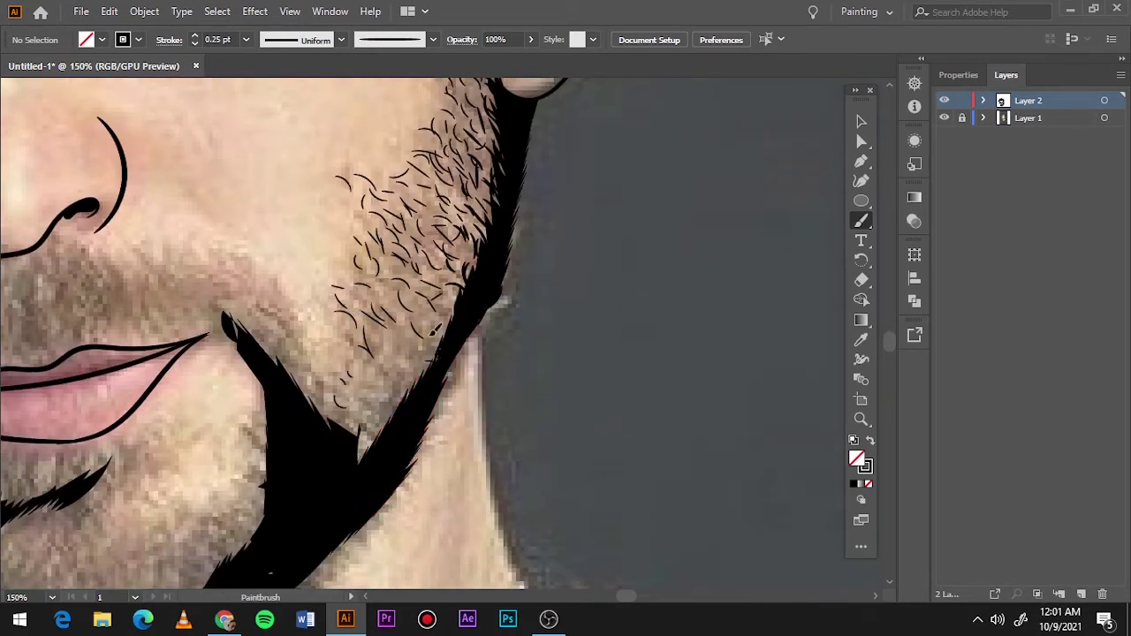
{"action": "mouse_move", "coordinate": [433, 329]}
{"action": "left_mouse_down"}
{"action": "mouse_move", "coordinate": [427, 353]}
{"action": "mouse_move", "coordinate": [401, 346]}
{"action": "left_mouse_up"}
{"action": "left_click_drag", "start_coordinate": [346, 404], "coordinate": [374, 424]}
{"action": "left_click_drag", "start_coordinate": [412, 301], "coordinate": [405, 315]}
{"action": "left_click_drag", "start_coordinate": [397, 338], "coordinate": [362, 394]}
{"action": "mouse_move", "coordinate": [358, 373]}
{"action": "left_mouse_down"}
{"action": "mouse_move", "coordinate": [349, 389]}
{"action": "mouse_move", "coordinate": [394, 415]}
{"action": "left_mouse_up"}
{"action": "left_click_drag", "start_coordinate": [413, 377], "coordinate": [405, 399]}
{"action": "left_click_drag", "start_coordinate": [435, 357], "coordinate": [452, 313]}
{"action": "mouse_move", "coordinate": [366, 419]}
{"action": "left_mouse_down"}
{"action": "mouse_move", "coordinate": [355, 434]}
{"action": "mouse_move", "coordinate": [373, 420]}
{"action": "left_mouse_up"}
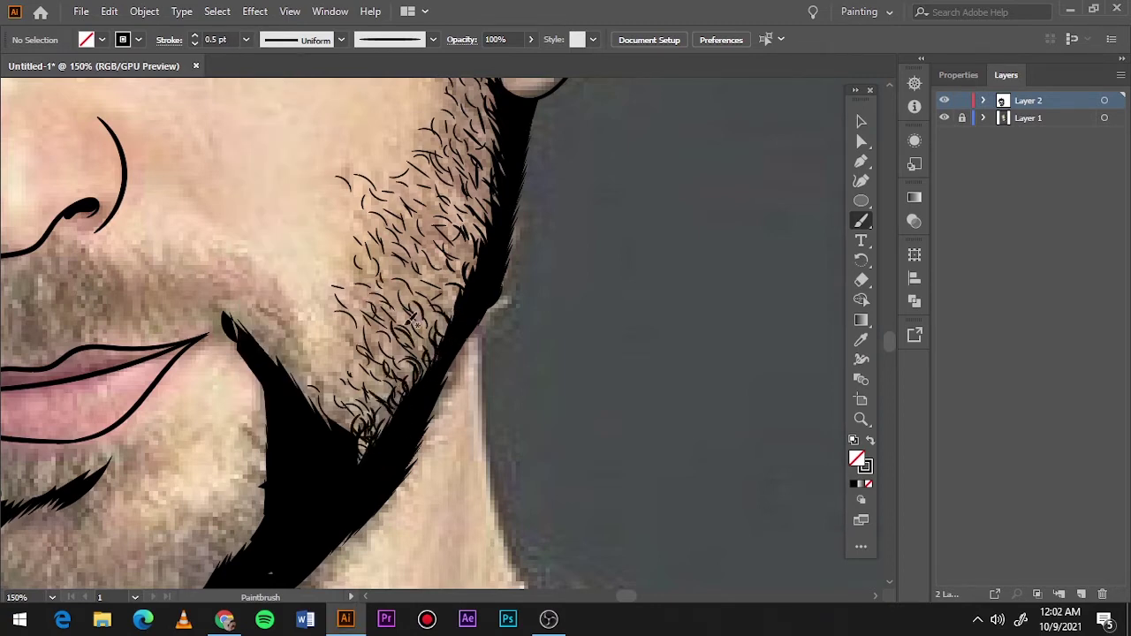
Step: Thicken the hairs below the ear and fill in more strokes inside the beard
{"action": "left_click_drag", "start_coordinate": [462, 300], "coordinate": [442, 282]}
{"action": "left_click_drag", "start_coordinate": [451, 230], "coordinate": [481, 260]}
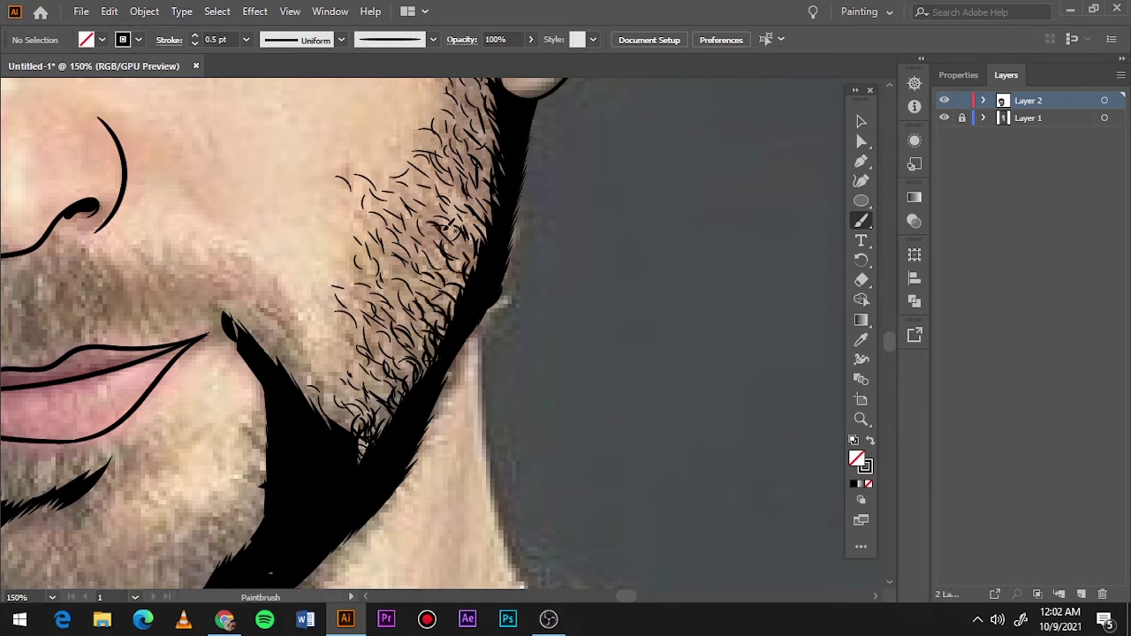
{"action": "mouse_move", "coordinate": [494, 181]}
{"action": "left_mouse_down"}
{"action": "mouse_move", "coordinate": [473, 279]}
{"action": "mouse_move", "coordinate": [434, 341]}
{"action": "left_mouse_up"}
{"action": "left_click_drag", "start_coordinate": [483, 250], "coordinate": [473, 268]}
{"action": "left_click_drag", "start_coordinate": [457, 277], "coordinate": [442, 302]}
{"action": "left_click_drag", "start_coordinate": [411, 343], "coordinate": [392, 364]}
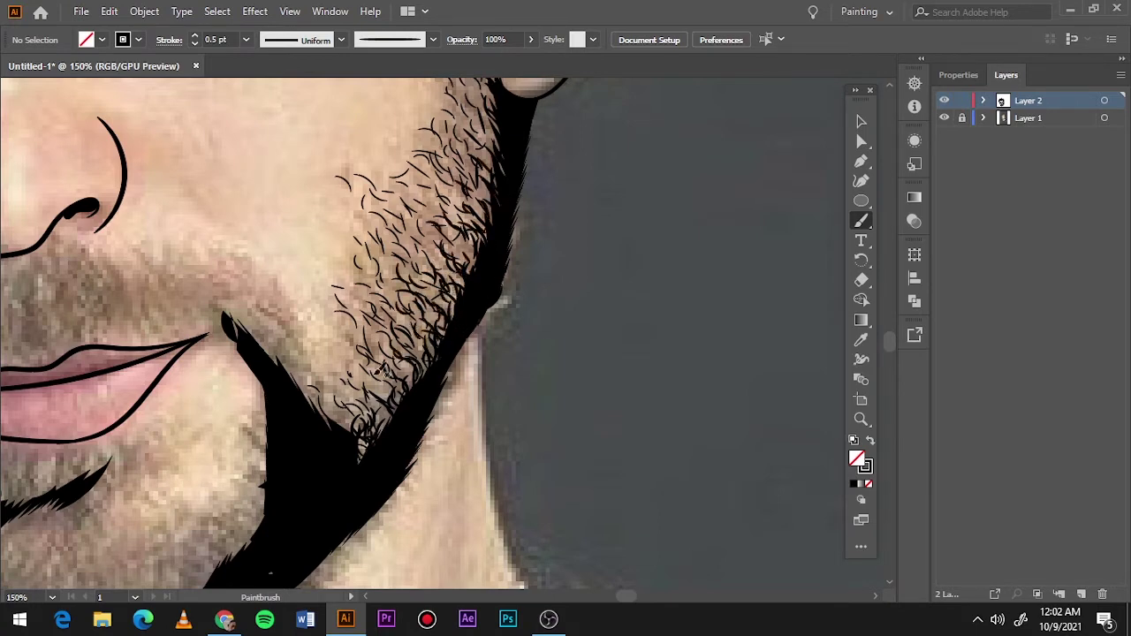
{"action": "left_click_drag", "start_coordinate": [470, 214], "coordinate": [466, 274]}
{"action": "left_click_drag", "start_coordinate": [450, 258], "coordinate": [429, 267]}
{"action": "mouse_move", "coordinate": [491, 198]}
{"action": "left_mouse_down"}
{"action": "mouse_move", "coordinate": [411, 238]}
{"action": "mouse_move", "coordinate": [400, 268]}
{"action": "left_mouse_up"}
{"action": "left_click_drag", "start_coordinate": [446, 200], "coordinate": [411, 221]}
{"action": "left_click_drag", "start_coordinate": [422, 342], "coordinate": [402, 370]}
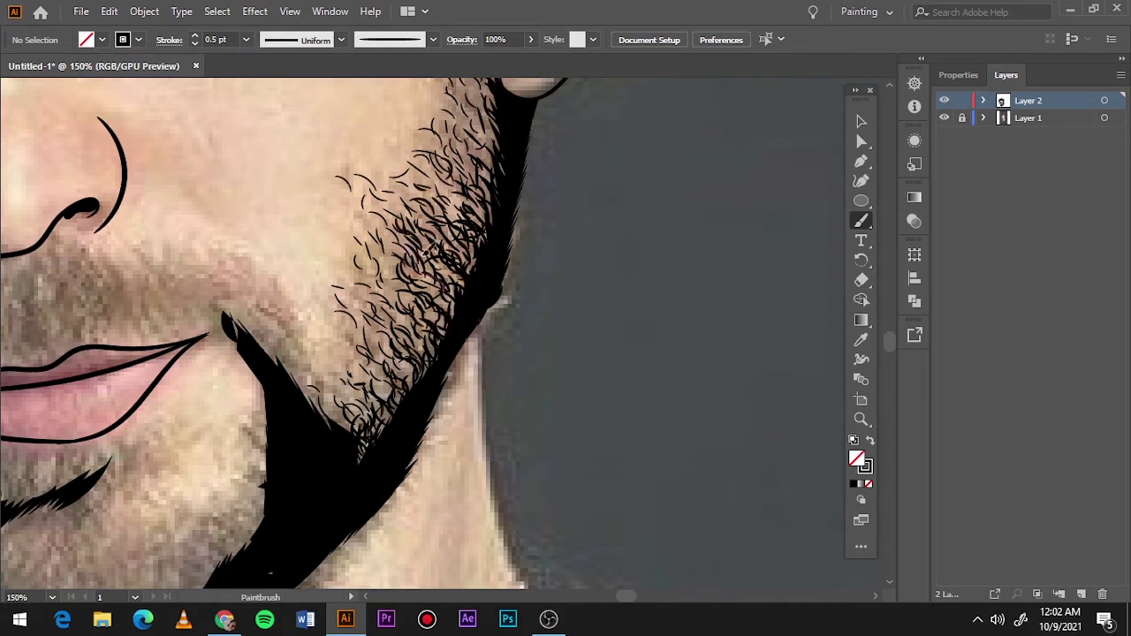
{"action": "left_click_drag", "start_coordinate": [442, 261], "coordinate": [413, 295]}
{"action": "left_click_drag", "start_coordinate": [420, 344], "coordinate": [396, 378]}
{"action": "left_click_drag", "start_coordinate": [402, 196], "coordinate": [371, 221]}
Step: Add final hairs near the ear and jaw, then check the portrait with the reference layer toggled
{"action": "scroll", "coordinate": [466, 117], "scroll_direction": "up", "scroll_amount": 5}
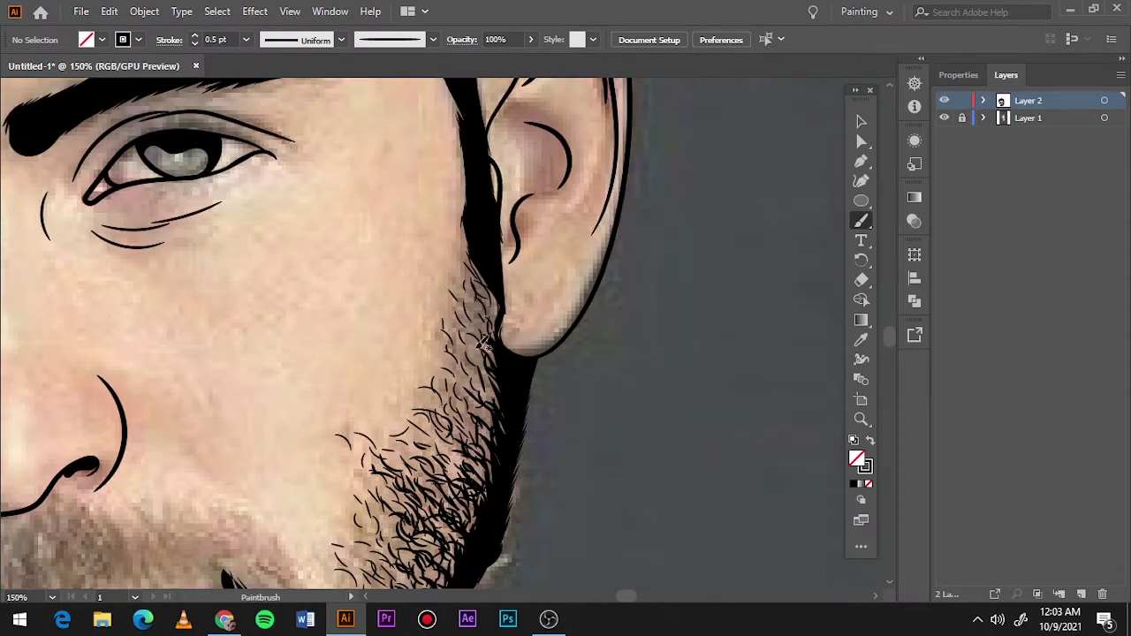
{"action": "left_click_drag", "start_coordinate": [491, 291], "coordinate": [463, 376]}
{"action": "key", "text": "ctrl+0"}
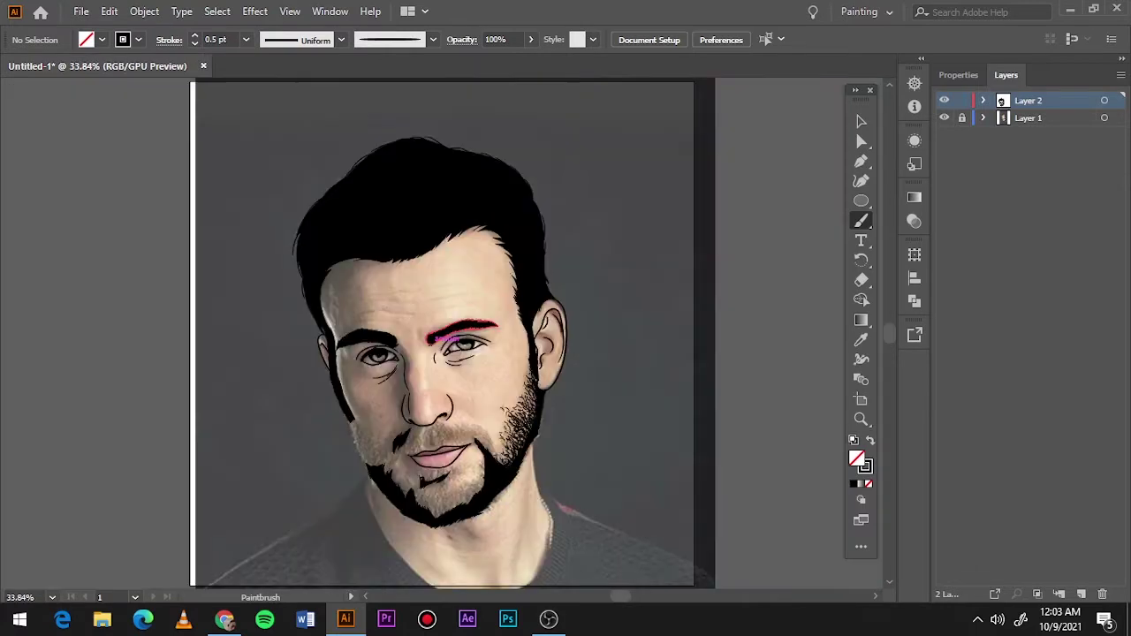
{"action": "left_click", "coordinate": [944, 117]}
{"action": "left_click", "coordinate": [861, 121]}
{"action": "left_click", "coordinate": [944, 117]}
{"action": "scroll", "coordinate": [495, 495], "scroll_direction": "up", "scroll_amount": 3}
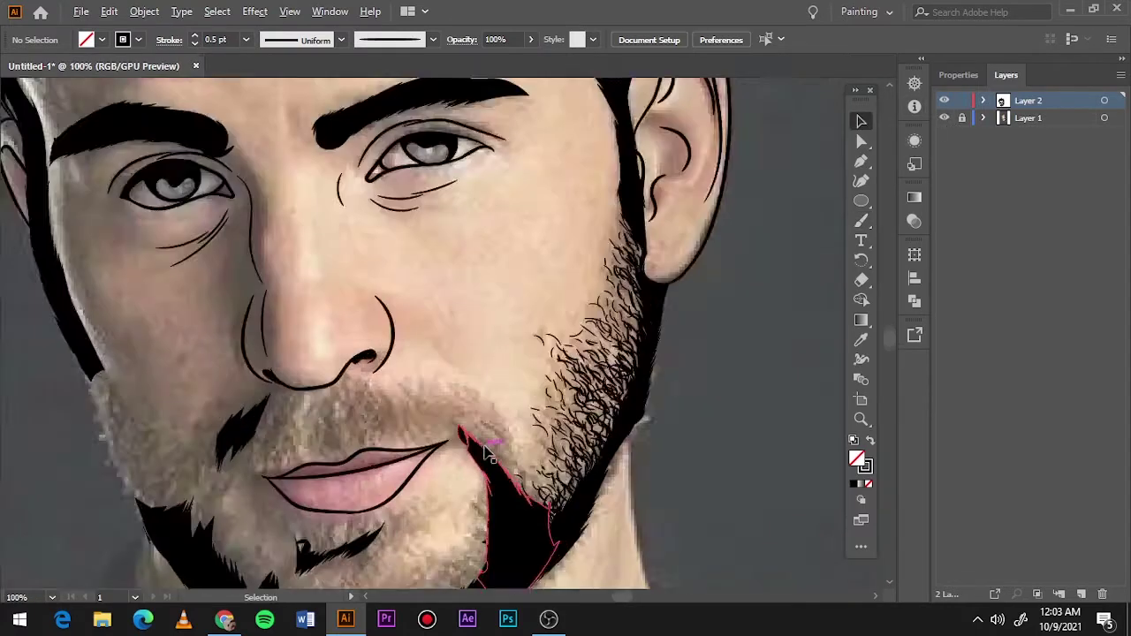
{"action": "scroll", "coordinate": [504, 538], "scroll_direction": "up", "scroll_amount": 1}
{"action": "key", "text": "b"}
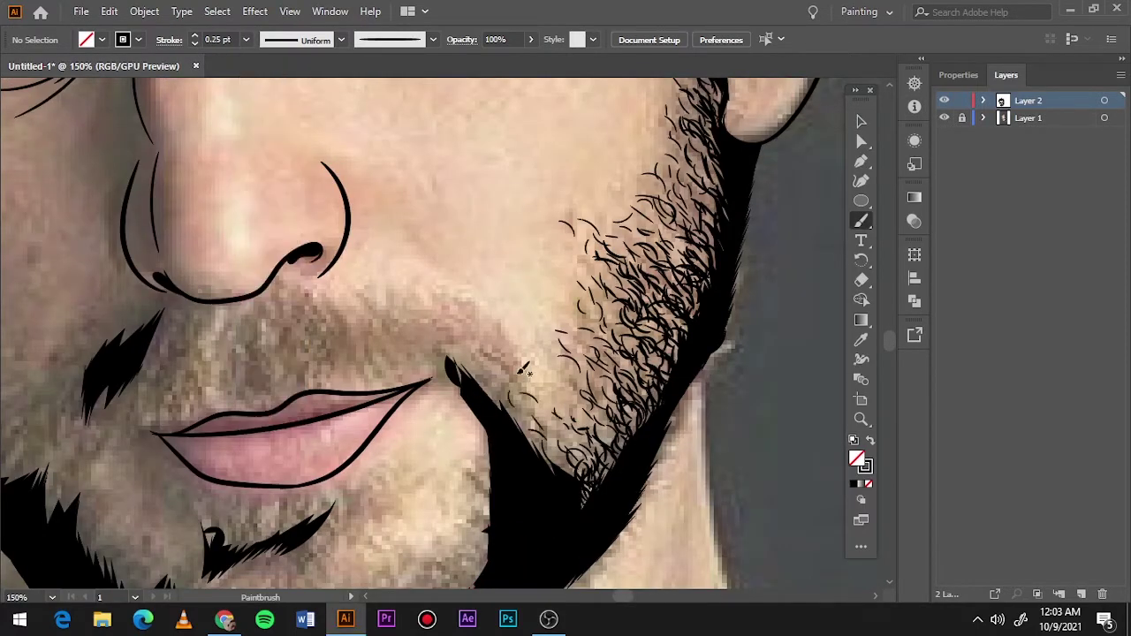
Step: Paint short curly Paintbrush hairs across the moustache above the lip
{"action": "left_click_drag", "start_coordinate": [376, 309], "coordinate": [362, 319]}
{"action": "left_click_drag", "start_coordinate": [351, 313], "coordinate": [345, 321]}
{"action": "left_click_drag", "start_coordinate": [334, 316], "coordinate": [324, 329]}
{"action": "mouse_move", "coordinate": [289, 301]}
{"action": "left_mouse_down"}
{"action": "mouse_move", "coordinate": [307, 320]}
{"action": "mouse_move", "coordinate": [282, 331]}
{"action": "left_mouse_up"}
{"action": "left_click_drag", "start_coordinate": [285, 358], "coordinate": [300, 378]}
{"action": "left_click_drag", "start_coordinate": [316, 329], "coordinate": [330, 347]}
{"action": "left_click_drag", "start_coordinate": [397, 340], "coordinate": [442, 364]}
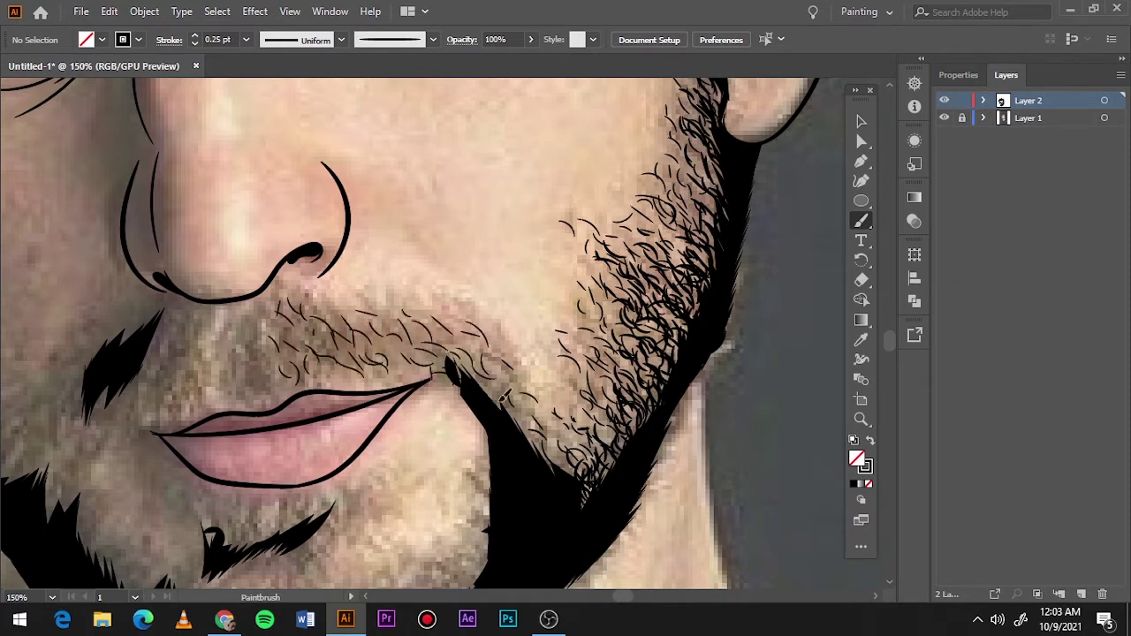
Step: Thicken the moustache with more curly hair strokes
{"action": "left_click_drag", "start_coordinate": [394, 299], "coordinate": [380, 315]}
{"action": "left_click_drag", "start_coordinate": [346, 292], "coordinate": [324, 306]}
{"action": "left_click_drag", "start_coordinate": [318, 345], "coordinate": [297, 357]}
{"action": "left_click_drag", "start_coordinate": [378, 348], "coordinate": [362, 364]}
{"action": "left_click_drag", "start_coordinate": [403, 343], "coordinate": [381, 362]}
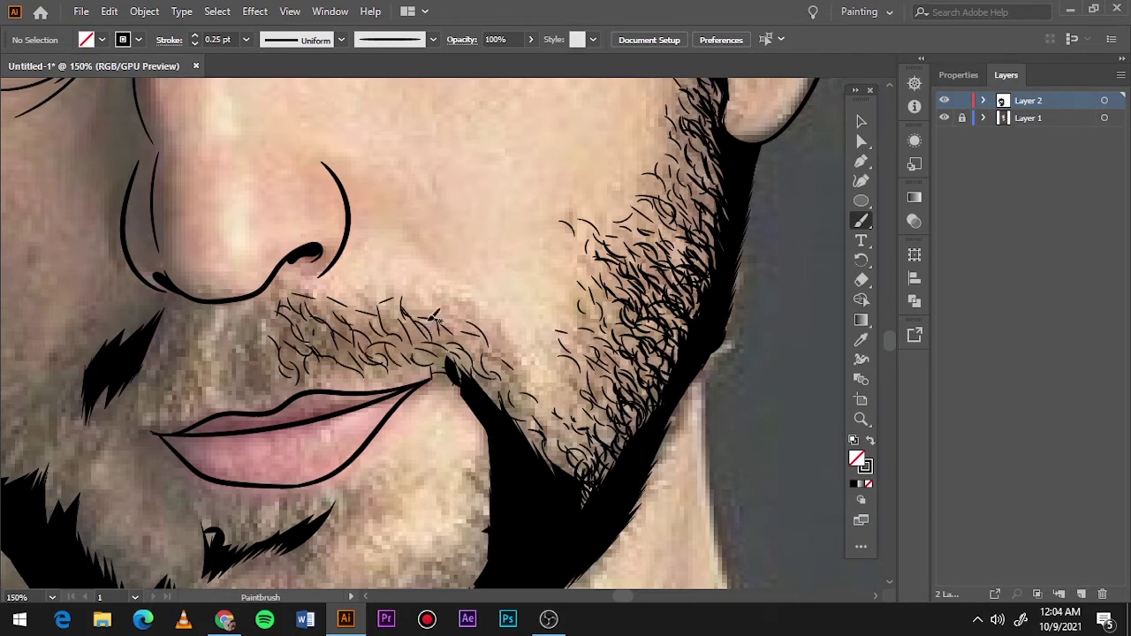
{"action": "left_click_drag", "start_coordinate": [334, 336], "coordinate": [315, 345]}
{"action": "left_click_drag", "start_coordinate": [352, 355], "coordinate": [326, 366]}
{"action": "left_click_drag", "start_coordinate": [380, 307], "coordinate": [364, 329]}
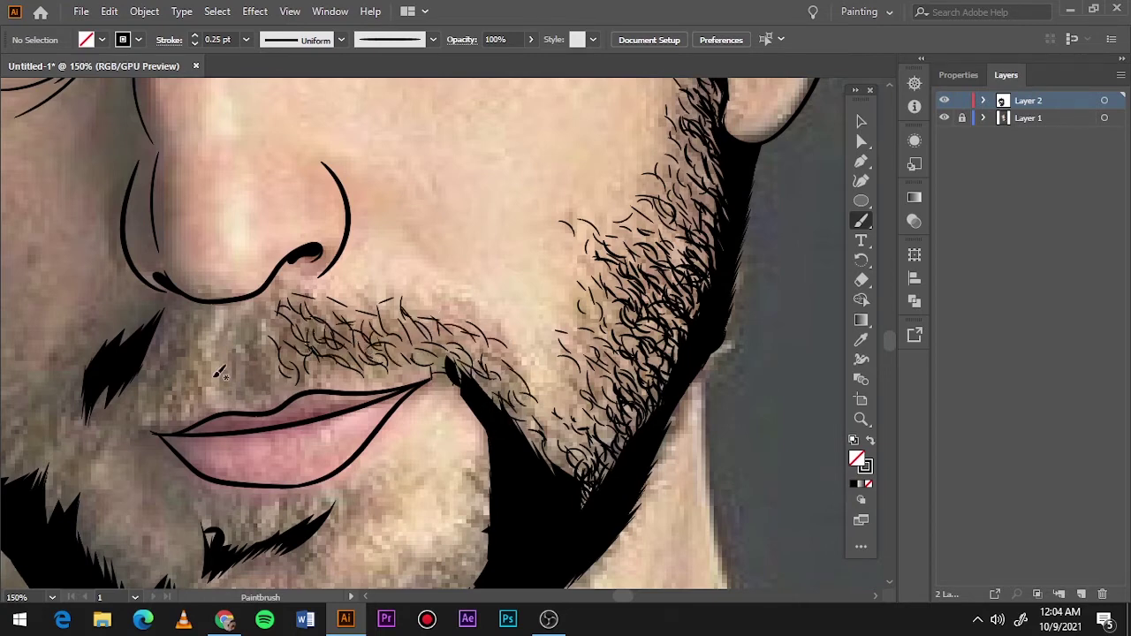
Step: Add a cluster of curly hairs at the moustache's left end
{"action": "left_click_drag", "start_coordinate": [271, 353], "coordinate": [254, 390]}
{"action": "left_click_drag", "start_coordinate": [288, 366], "coordinate": [274, 381]}
{"action": "left_click_drag", "start_coordinate": [284, 306], "coordinate": [270, 322]}
{"action": "left_click_drag", "start_coordinate": [253, 343], "coordinate": [235, 381]}
{"action": "left_click_drag", "start_coordinate": [265, 329], "coordinate": [251, 364]}
{"action": "mouse_move", "coordinate": [248, 325]}
{"action": "left_mouse_down"}
{"action": "mouse_move", "coordinate": [233, 354]}
{"action": "mouse_move", "coordinate": [252, 341]}
{"action": "left_mouse_up"}
{"action": "left_click_drag", "start_coordinate": [258, 347], "coordinate": [244, 388]}
{"action": "left_click_drag", "start_coordinate": [255, 320], "coordinate": [232, 375]}
{"action": "mouse_move", "coordinate": [256, 299]}
{"action": "left_mouse_down"}
{"action": "mouse_move", "coordinate": [235, 333]}
{"action": "mouse_move", "coordinate": [249, 367]}
{"action": "left_mouse_up"}
{"action": "left_click_drag", "start_coordinate": [280, 316], "coordinate": [267, 332]}
Step: Add curly hairs along the chin beard's left edge and where the moustache meets it
{"action": "left_click_drag", "start_coordinate": [616, 456], "coordinate": [602, 472]}
{"action": "left_click_drag", "start_coordinate": [558, 449], "coordinate": [544, 467]}
{"action": "left_click_drag", "start_coordinate": [535, 425], "coordinate": [523, 454]}
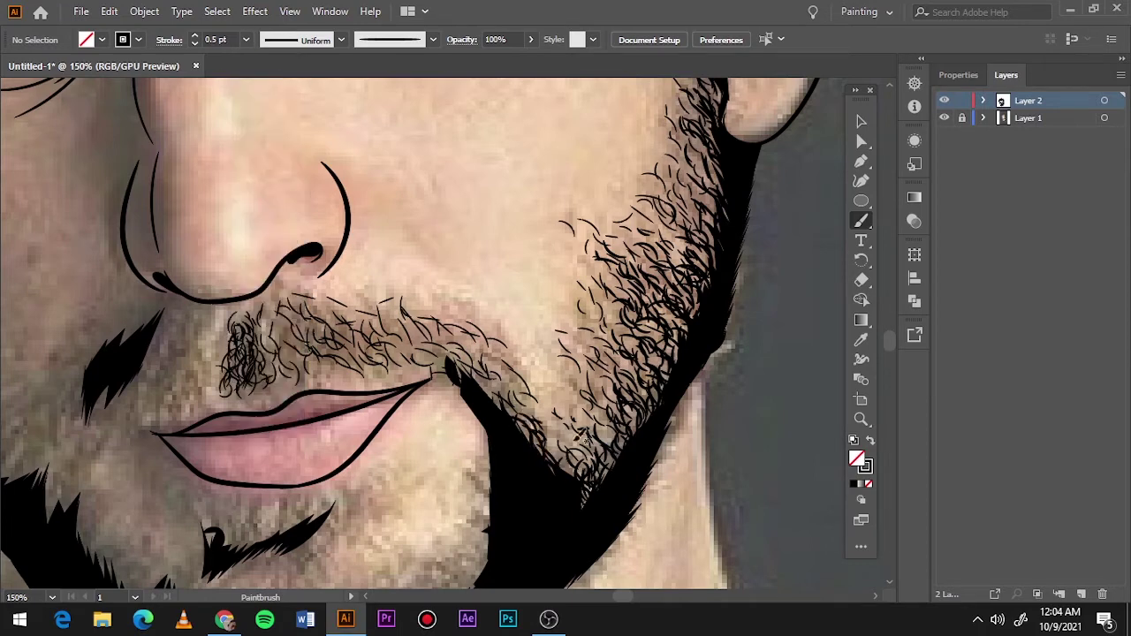
{"action": "mouse_move", "coordinate": [443, 348]}
{"action": "left_mouse_down"}
{"action": "mouse_move", "coordinate": [486, 403]}
{"action": "mouse_move", "coordinate": [472, 392]}
{"action": "left_mouse_up"}
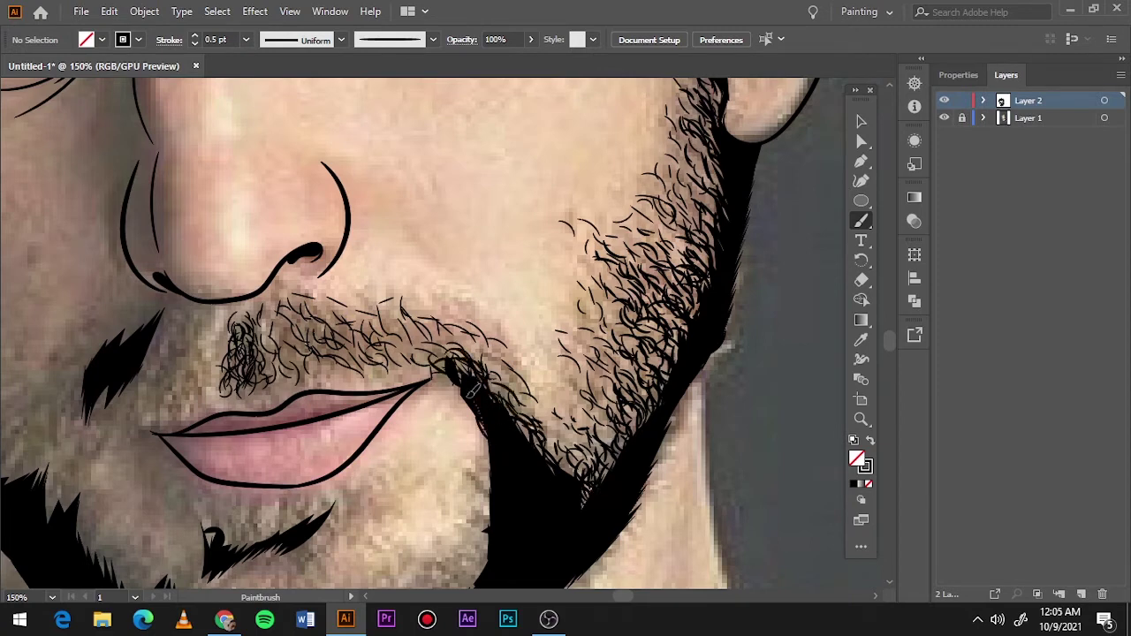
{"action": "left_click_drag", "start_coordinate": [487, 459], "coordinate": [474, 481]}
{"action": "left_click_drag", "start_coordinate": [484, 405], "coordinate": [473, 445]}
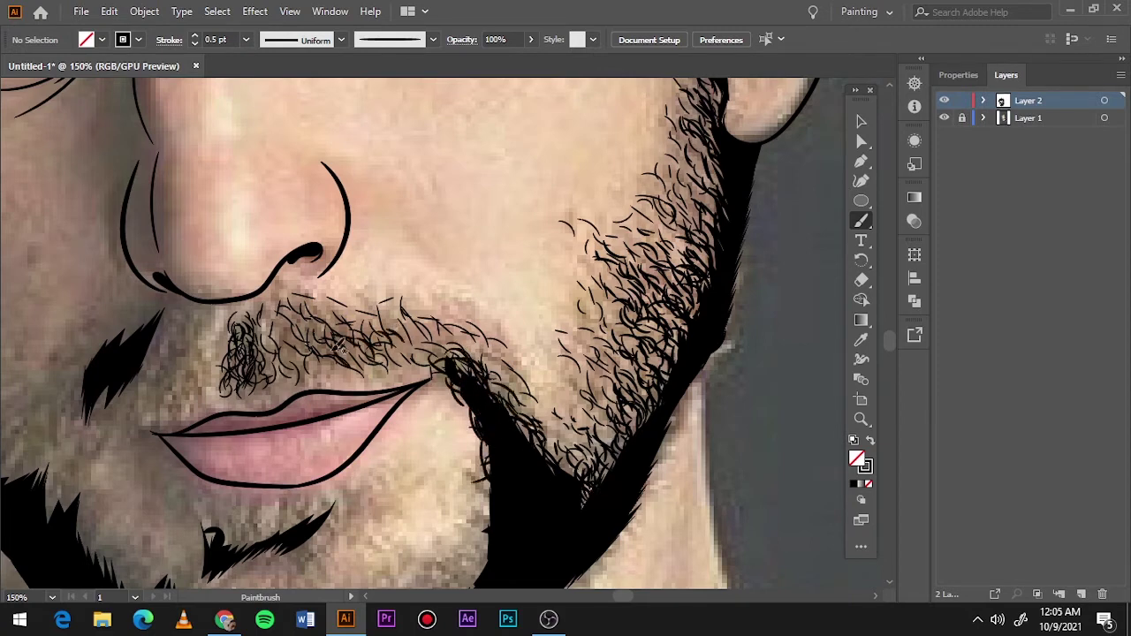
{"action": "left_click_drag", "start_coordinate": [248, 362], "coordinate": [250, 318]}
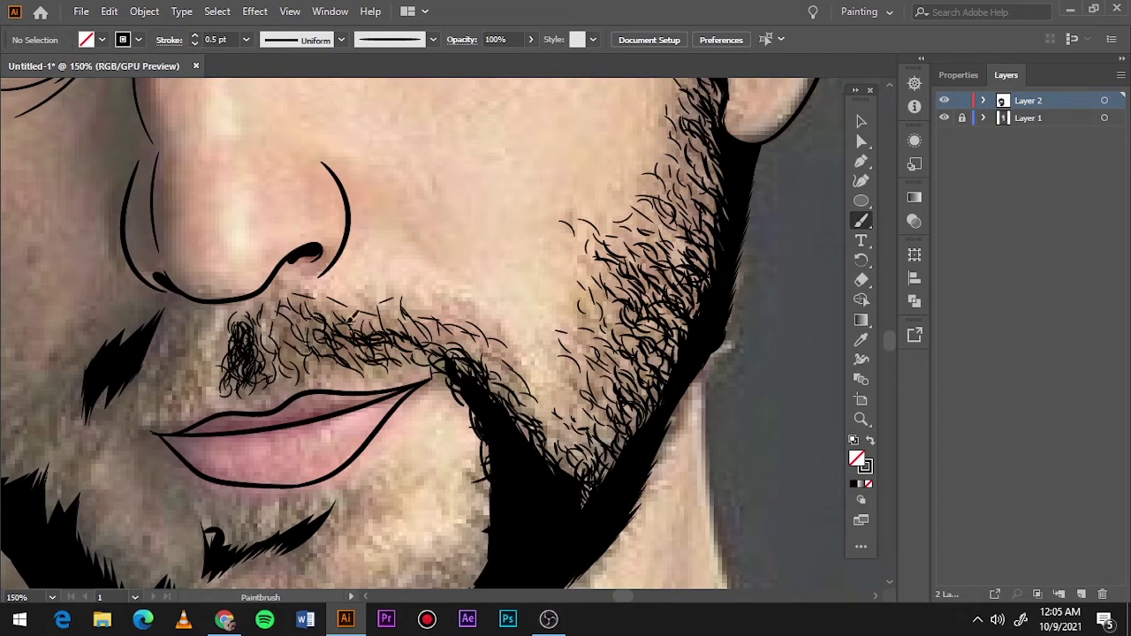
Step: Paint a jaw strand and thin strands fringing the beard's lower edge
{"action": "key", "text": "ctrl+0"}
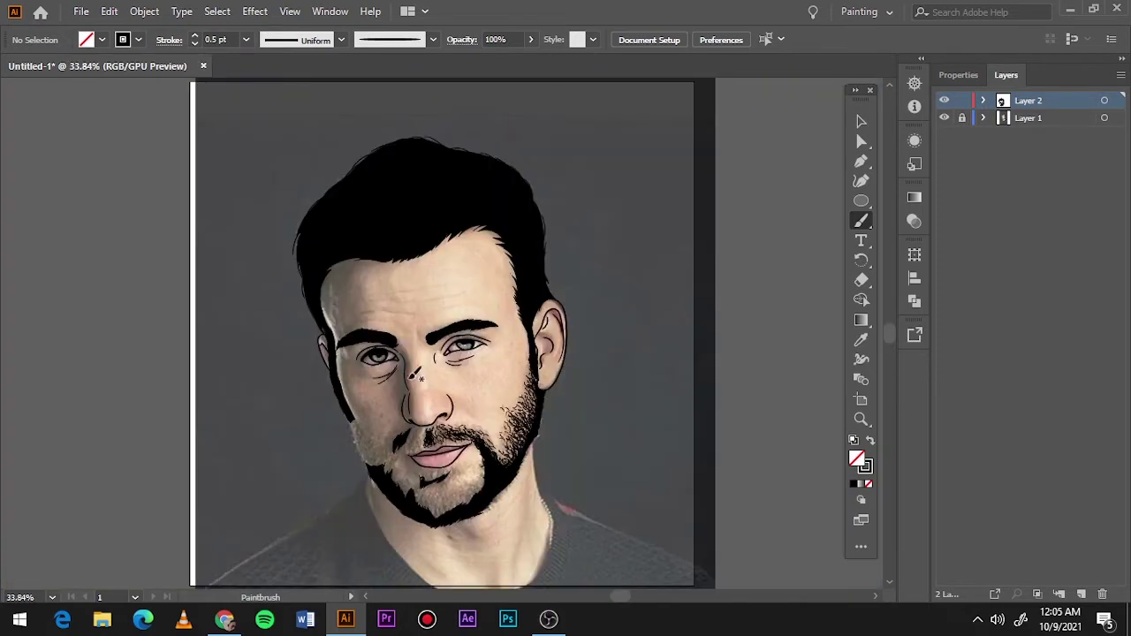
{"action": "scroll", "coordinate": [480, 452], "scroll_direction": "up", "scroll_amount": 5}
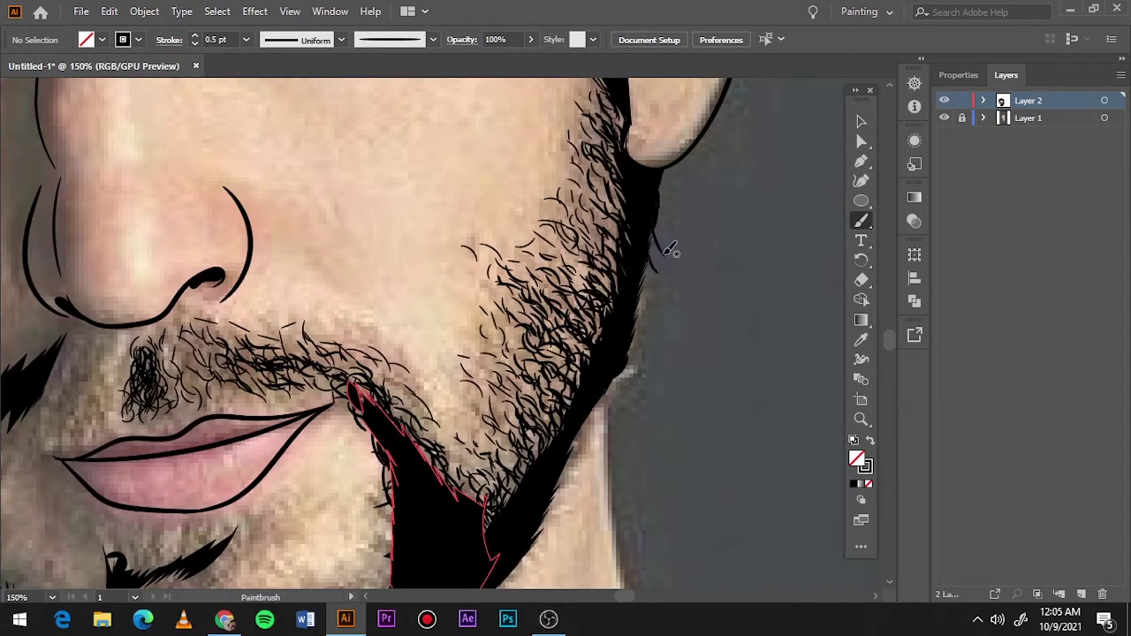
{"action": "left_click_drag", "start_coordinate": [655, 228], "coordinate": [661, 247]}
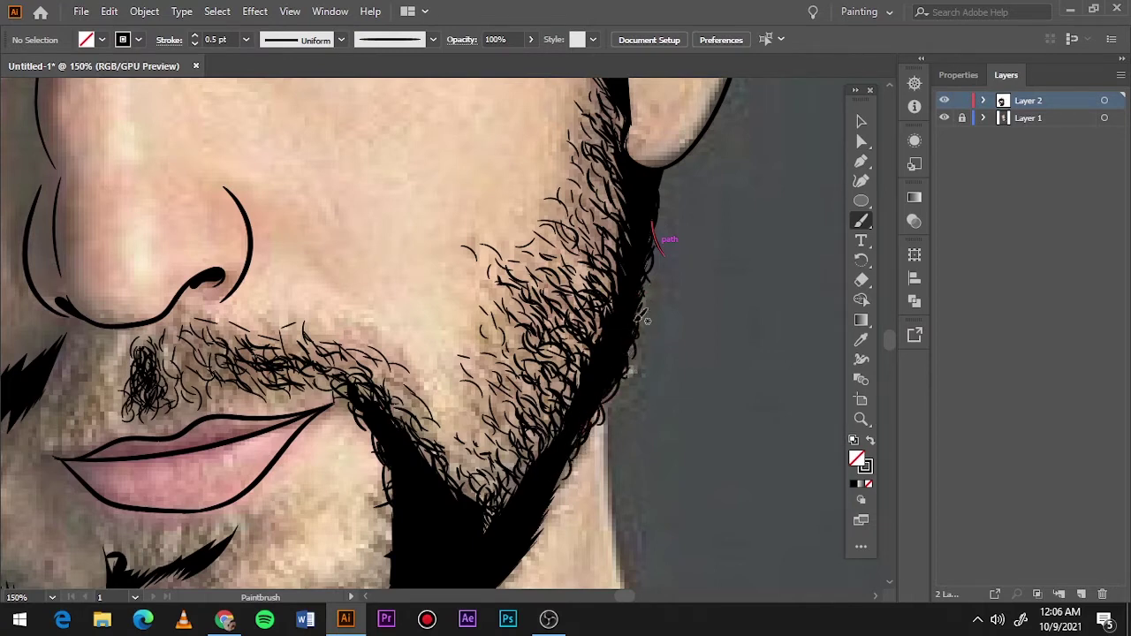
{"action": "scroll", "coordinate": [308, 205], "scroll_direction": "down", "scroll_amount": 3}
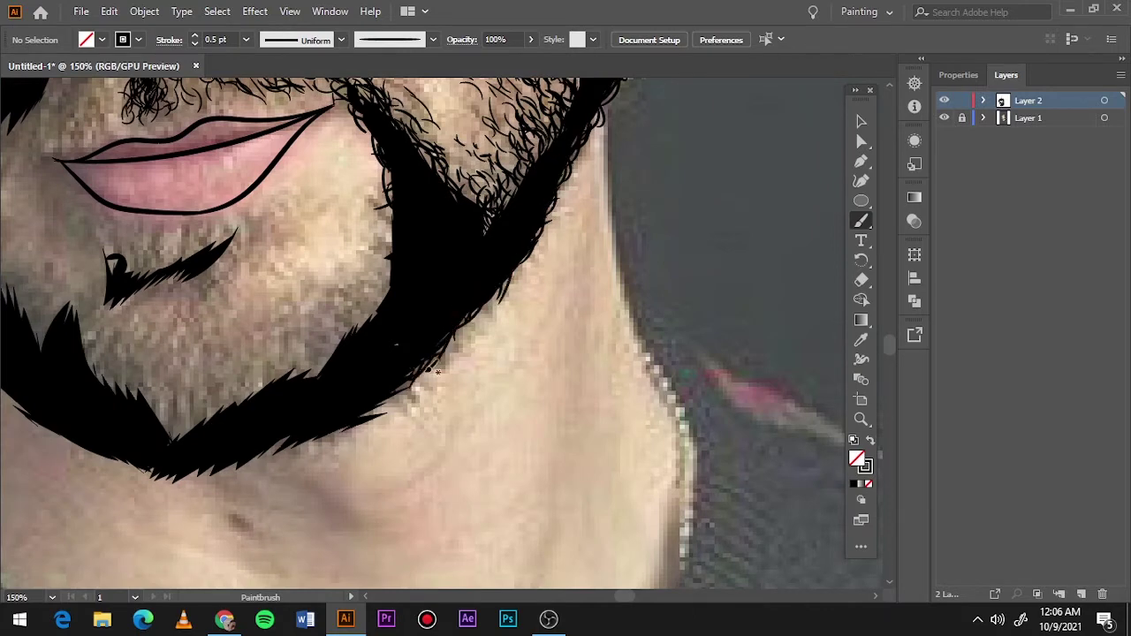
{"action": "left_click_drag", "start_coordinate": [415, 383], "coordinate": [350, 412]}
{"action": "left_click_drag", "start_coordinate": [453, 304], "coordinate": [423, 371]}
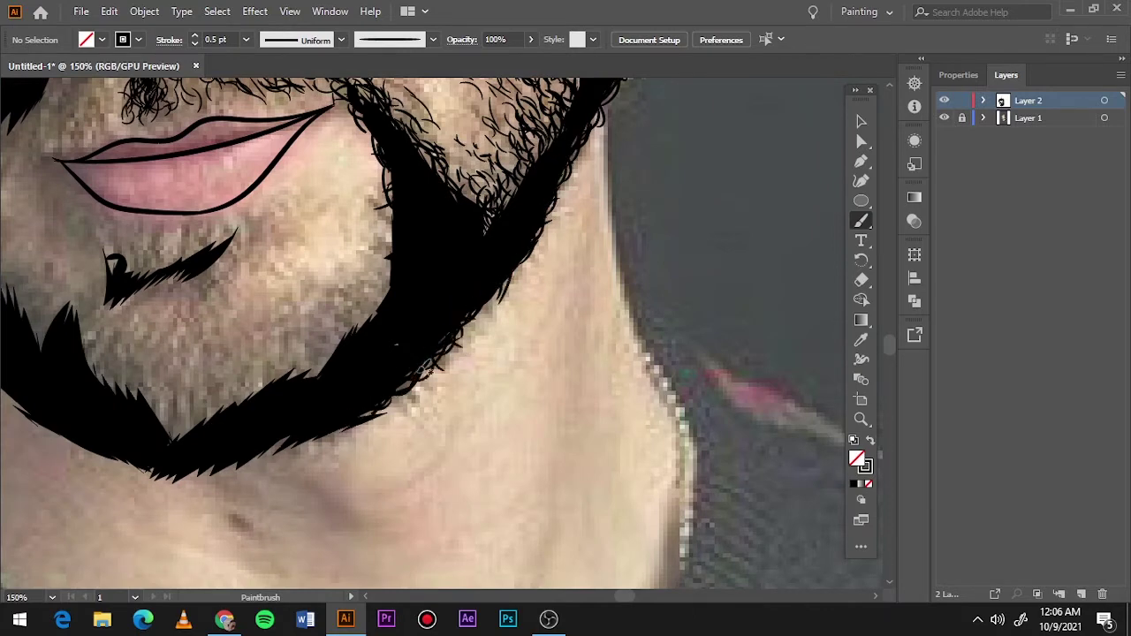
{"action": "scroll", "coordinate": [506, 277], "scroll_direction": "left", "scroll_amount": 5}
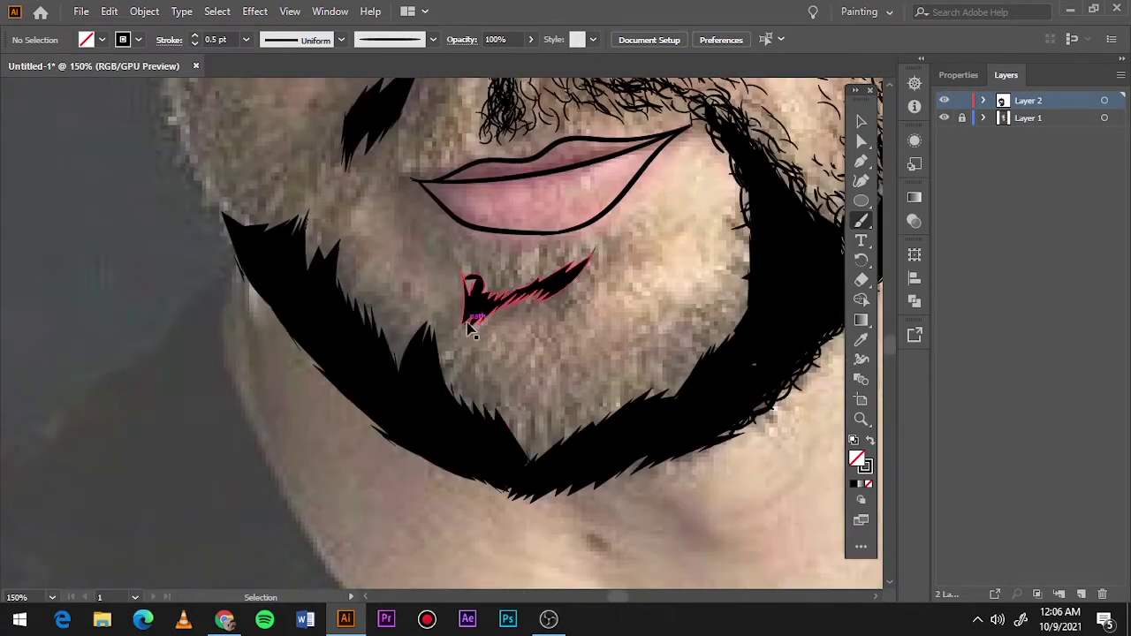
{"action": "mouse_move", "coordinate": [605, 448]}
{"action": "left_mouse_down"}
{"action": "mouse_move", "coordinate": [649, 446]}
{"action": "mouse_move", "coordinate": [565, 484]}
{"action": "mouse_move", "coordinate": [536, 473]}
{"action": "left_mouse_up"}
{"action": "mouse_move", "coordinate": [438, 466]}
{"action": "left_mouse_down"}
{"action": "mouse_move", "coordinate": [516, 495]}
{"action": "mouse_move", "coordinate": [366, 458]}
{"action": "left_mouse_up"}
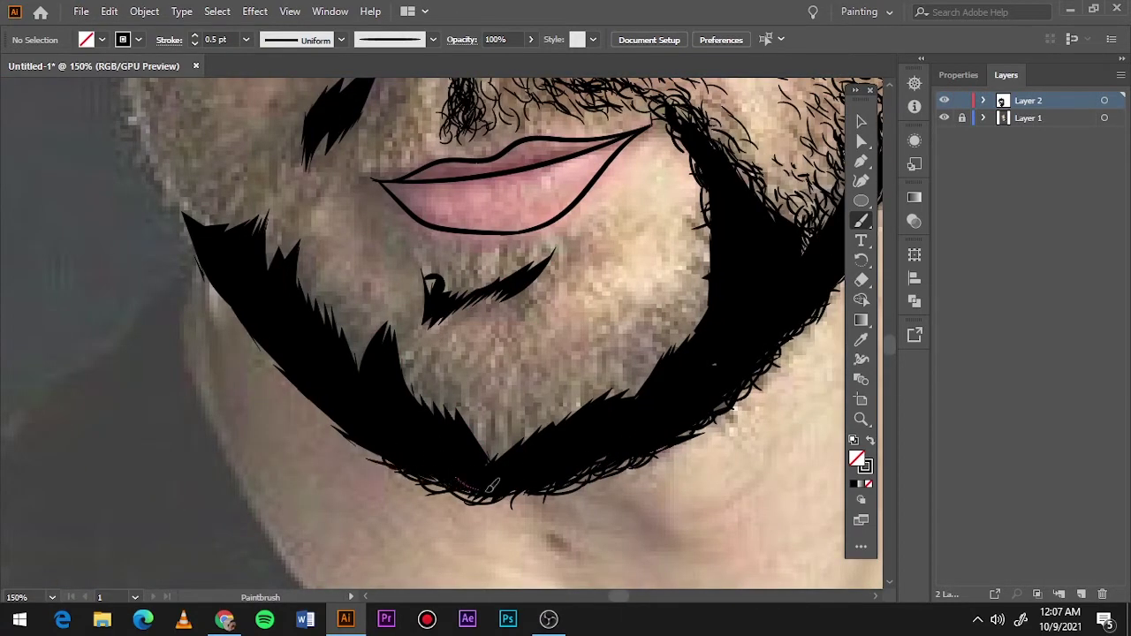
{"action": "mouse_move", "coordinate": [486, 481]}
{"action": "left_mouse_down"}
{"action": "mouse_move", "coordinate": [539, 499]}
{"action": "mouse_move", "coordinate": [611, 477]}
{"action": "left_mouse_up"}
Step: Set the brush stroke to 0.25 pt and paint thin curly hairs over the chin
{"action": "left_click", "coordinate": [246, 39]}
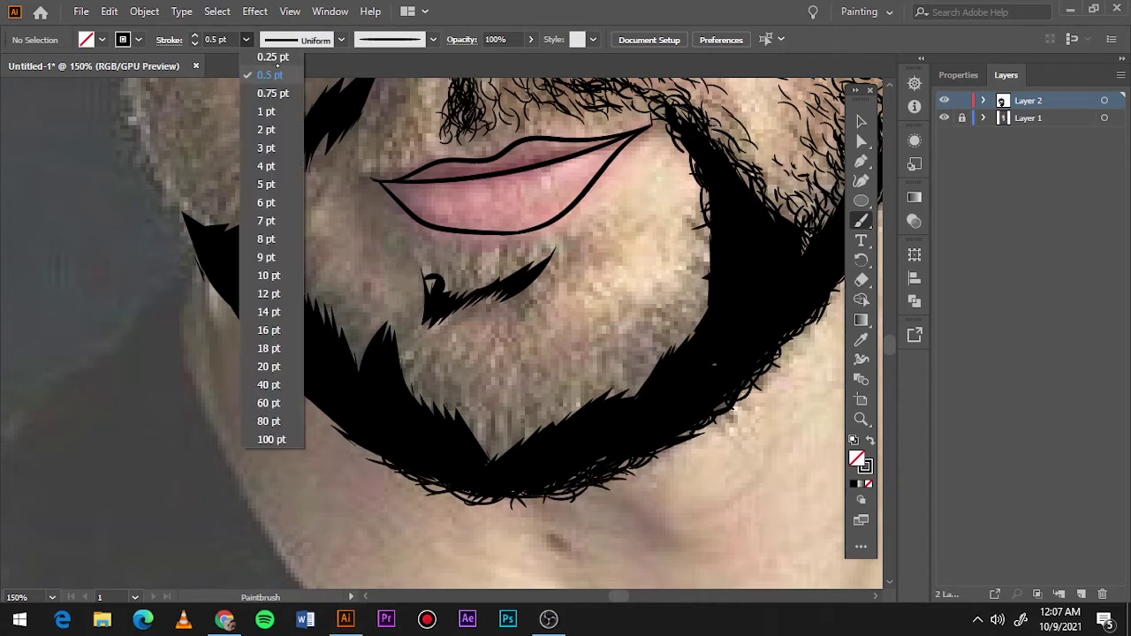
{"action": "left_click", "coordinate": [265, 35]}
{"action": "mouse_move", "coordinate": [700, 245]}
{"action": "left_mouse_down"}
{"action": "mouse_move", "coordinate": [702, 300]}
{"action": "mouse_move", "coordinate": [643, 362]}
{"action": "mouse_move", "coordinate": [599, 360]}
{"action": "left_mouse_up"}
{"action": "left_click_drag", "start_coordinate": [576, 353], "coordinate": [562, 371]}
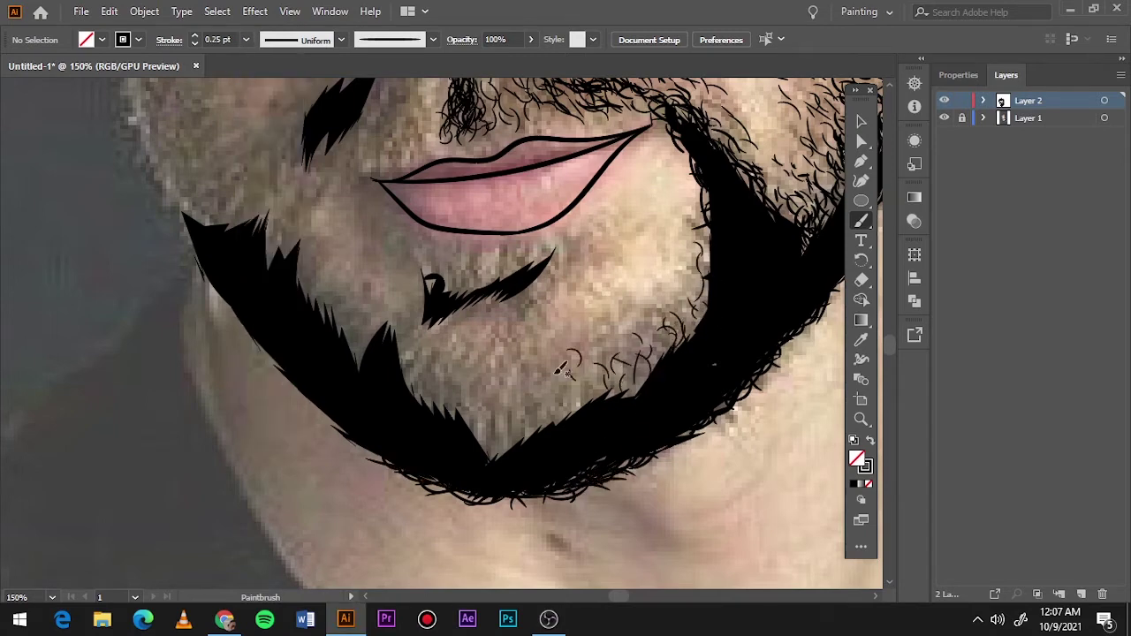
{"action": "left_click_drag", "start_coordinate": [508, 251], "coordinate": [517, 267]}
{"action": "mouse_move", "coordinate": [530, 290]}
{"action": "left_mouse_down"}
{"action": "mouse_move", "coordinate": [521, 311]}
{"action": "mouse_move", "coordinate": [567, 347]}
{"action": "left_mouse_up"}
{"action": "left_click_drag", "start_coordinate": [576, 387], "coordinate": [541, 415]}
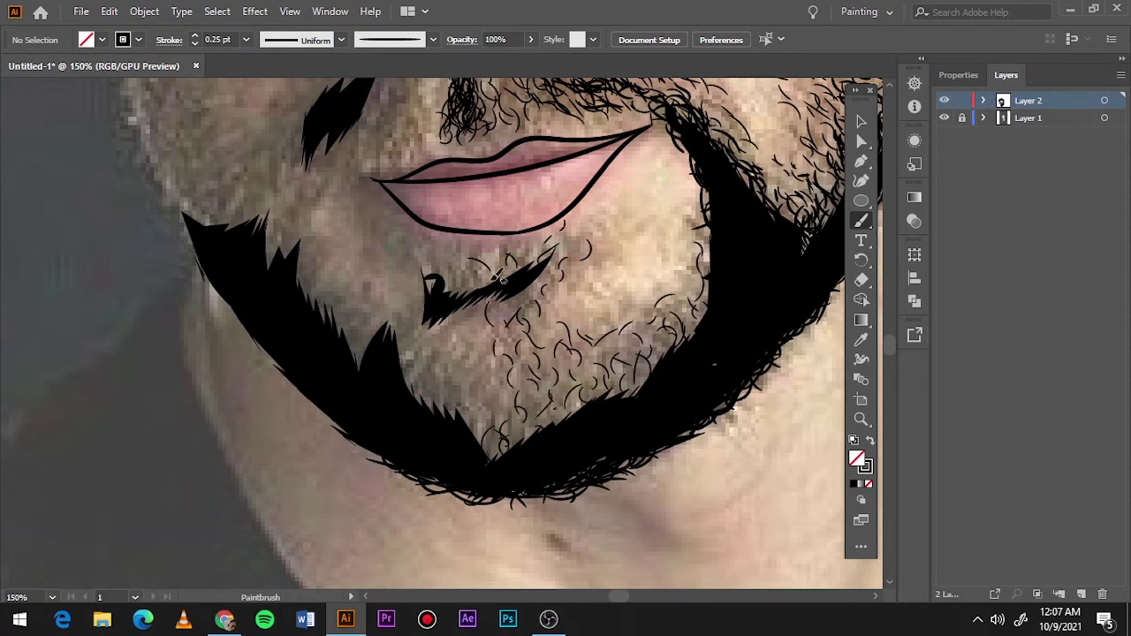
Step: Fill the area below the lower lip and across the chin with thin curls
{"action": "left_click_drag", "start_coordinate": [506, 256], "coordinate": [501, 280]}
{"action": "left_click_drag", "start_coordinate": [446, 262], "coordinate": [460, 292]}
{"action": "mouse_move", "coordinate": [491, 415]}
{"action": "left_mouse_down"}
{"action": "mouse_move", "coordinate": [483, 311]}
{"action": "mouse_move", "coordinate": [483, 385]}
{"action": "left_mouse_up"}
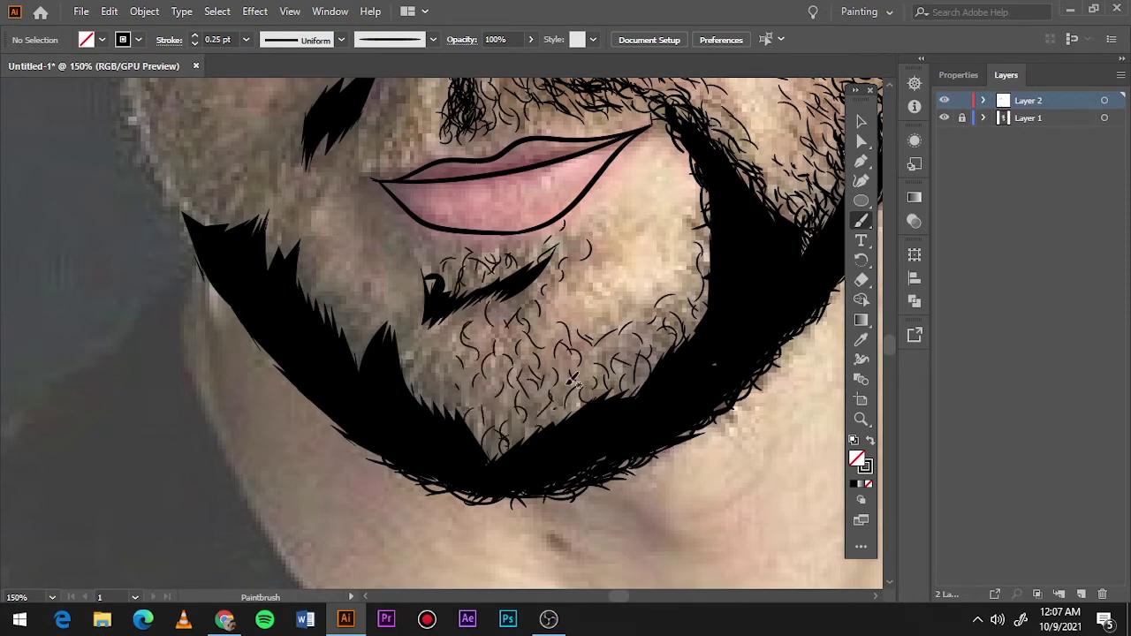
{"action": "mouse_move", "coordinate": [574, 381]}
{"action": "left_mouse_down"}
{"action": "mouse_move", "coordinate": [618, 327]}
{"action": "mouse_move", "coordinate": [536, 355]}
{"action": "mouse_move", "coordinate": [461, 404]}
{"action": "left_mouse_up"}
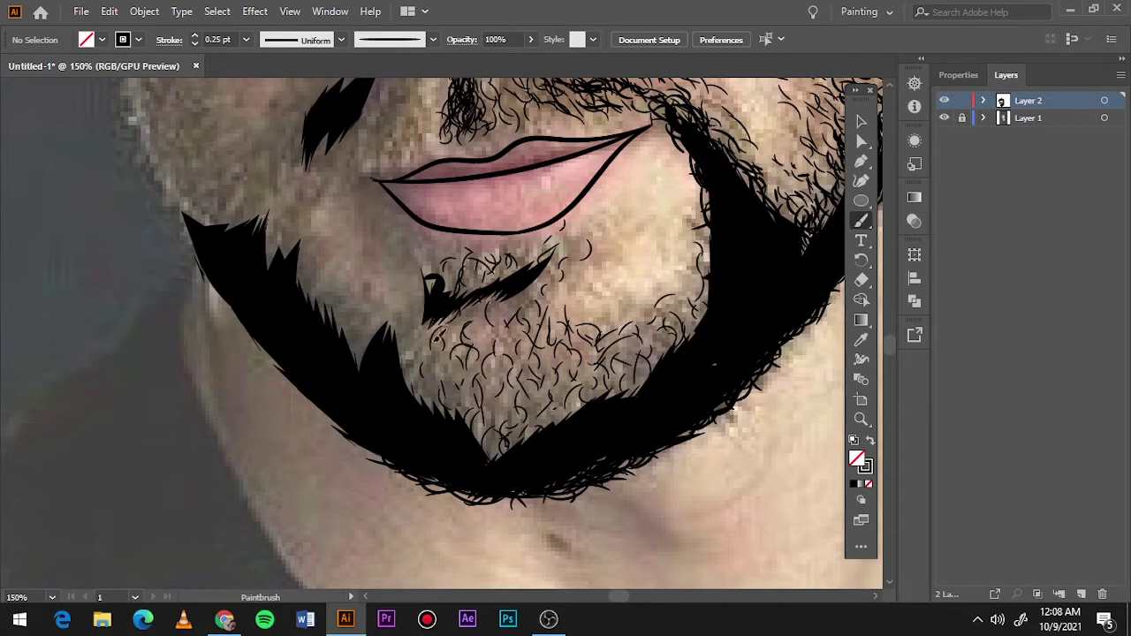
{"action": "left_click_drag", "start_coordinate": [418, 334], "coordinate": [409, 281]}
{"action": "left_click_drag", "start_coordinate": [389, 232], "coordinate": [414, 256]}
{"action": "left_click_drag", "start_coordinate": [424, 249], "coordinate": [461, 269]}
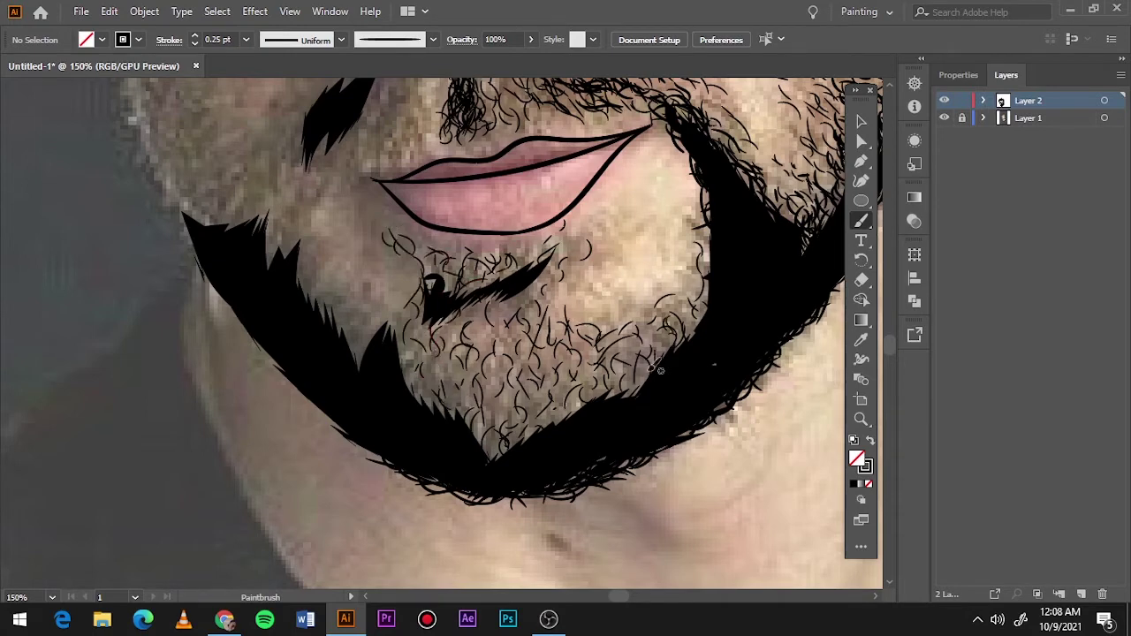
Step: Return the brush to 0.5 pt and add denser curly hairs over the chin beard
{"action": "left_click", "coordinate": [245, 38]}
{"action": "left_click", "coordinate": [267, 86]}
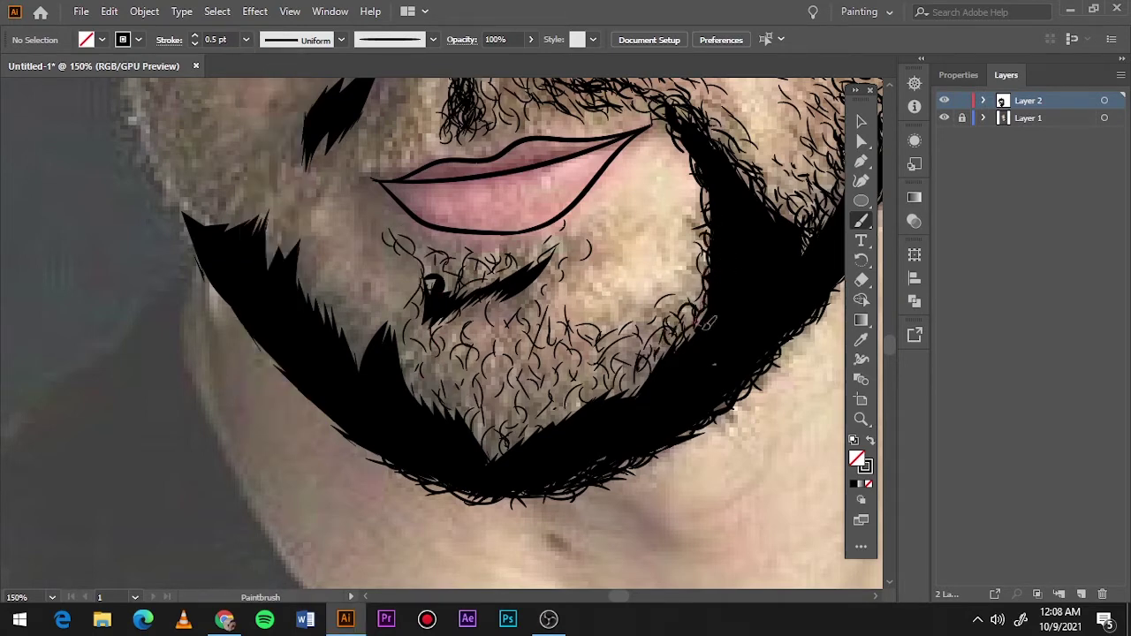
{"action": "mouse_move", "coordinate": [707, 322]}
{"action": "left_mouse_down"}
{"action": "mouse_move", "coordinate": [632, 382]}
{"action": "mouse_move", "coordinate": [543, 423]}
{"action": "left_mouse_up"}
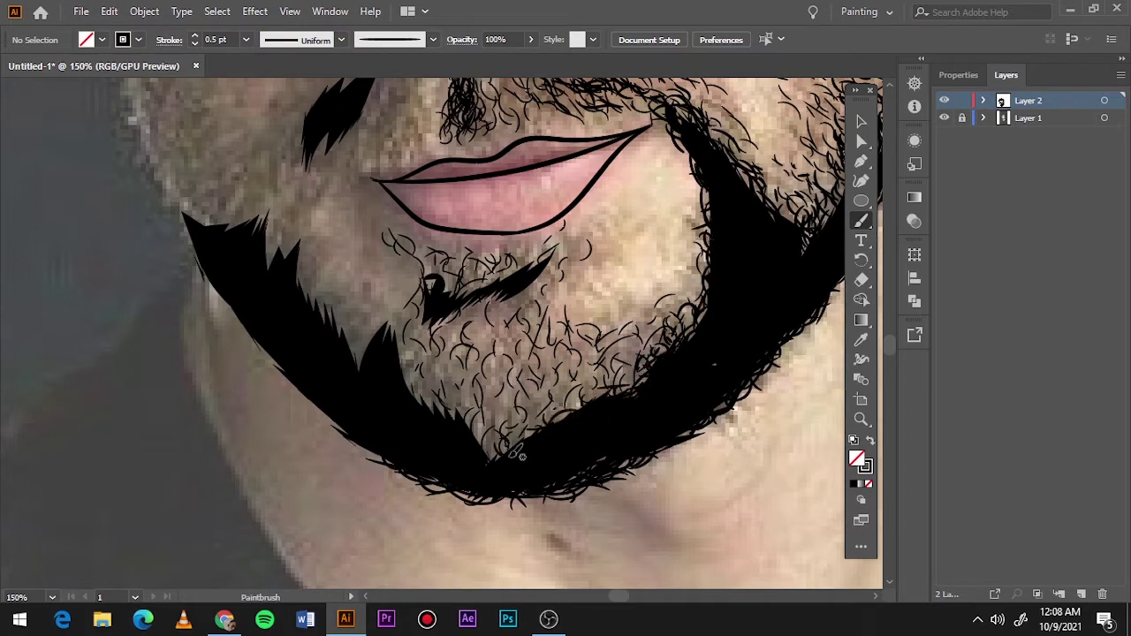
{"action": "mouse_move", "coordinate": [485, 448]}
{"action": "left_mouse_down"}
{"action": "mouse_move", "coordinate": [552, 367]}
{"action": "mouse_move", "coordinate": [629, 358]}
{"action": "left_mouse_up"}
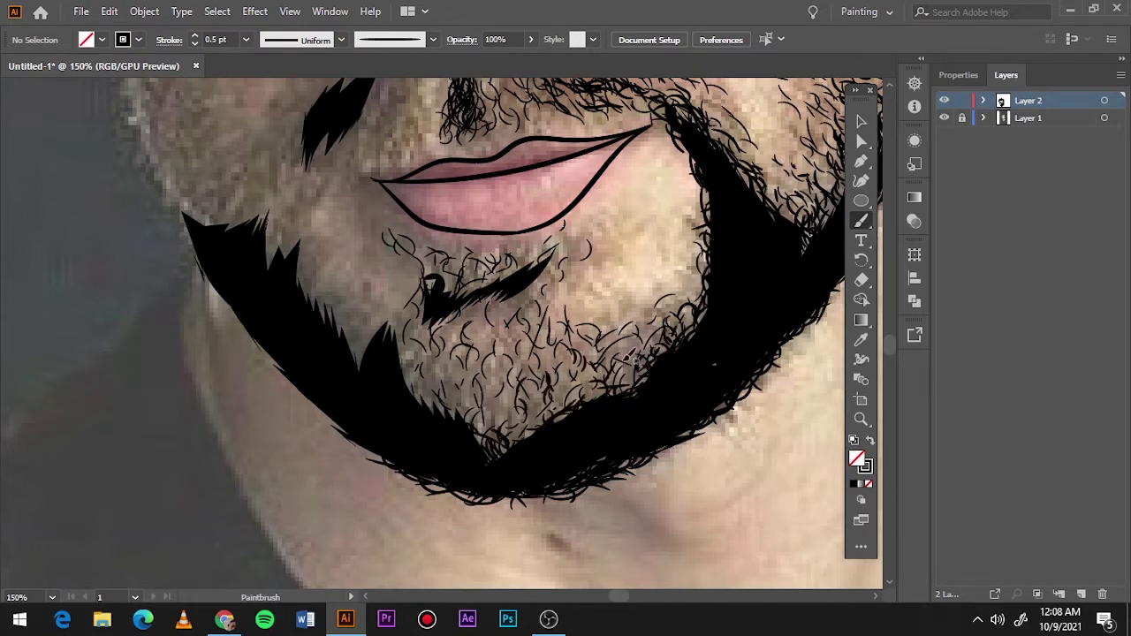
{"action": "mouse_move", "coordinate": [566, 389]}
{"action": "left_mouse_down"}
{"action": "mouse_move", "coordinate": [534, 420]}
{"action": "mouse_move", "coordinate": [459, 390]}
{"action": "mouse_move", "coordinate": [529, 426]}
{"action": "mouse_move", "coordinate": [636, 344]}
{"action": "mouse_move", "coordinate": [629, 380]}
{"action": "left_mouse_up"}
{"action": "left_click_drag", "start_coordinate": [565, 389], "coordinate": [563, 411]}
{"action": "mouse_move", "coordinate": [490, 424]}
{"action": "left_mouse_down"}
{"action": "mouse_move", "coordinate": [511, 459]}
{"action": "mouse_move", "coordinate": [570, 406]}
{"action": "mouse_move", "coordinate": [636, 375]}
{"action": "left_mouse_up"}
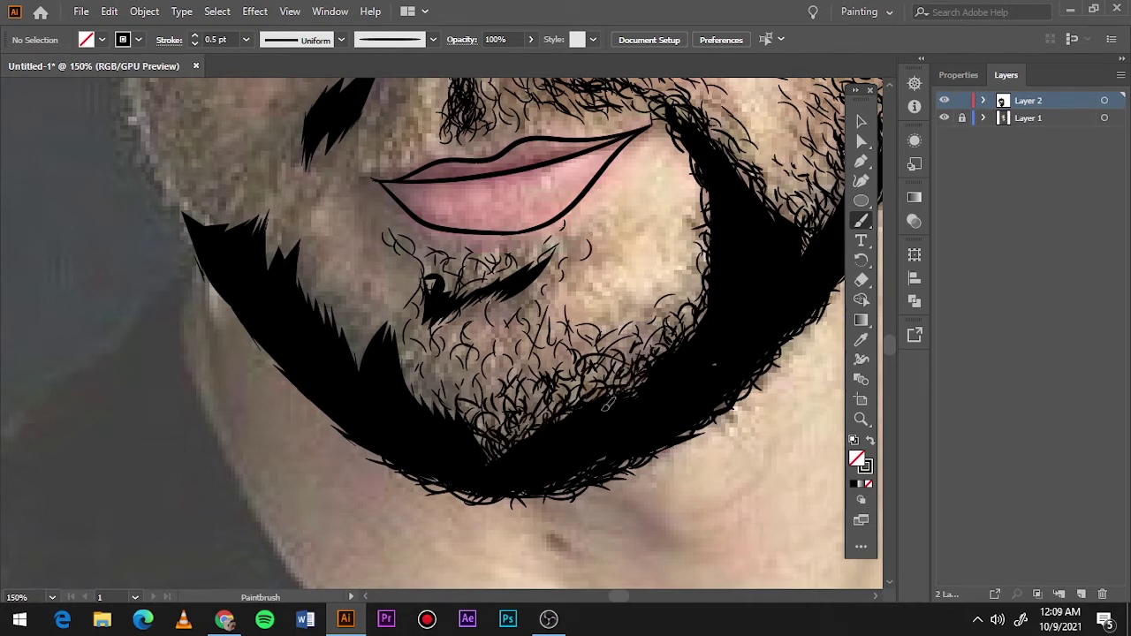
{"action": "left_click_drag", "start_coordinate": [484, 453], "coordinate": [459, 389]}
{"action": "mouse_move", "coordinate": [530, 367]}
{"action": "left_mouse_down"}
{"action": "mouse_move", "coordinate": [583, 340]}
{"action": "mouse_move", "coordinate": [512, 382]}
{"action": "left_mouse_up"}
{"action": "mouse_move", "coordinate": [451, 349]}
{"action": "left_mouse_down"}
{"action": "mouse_move", "coordinate": [431, 376]}
{"action": "mouse_move", "coordinate": [446, 371]}
{"action": "left_mouse_up"}
{"action": "left_click_drag", "start_coordinate": [437, 387], "coordinate": [453, 407]}
{"action": "left_click_drag", "start_coordinate": [508, 348], "coordinate": [503, 361]}
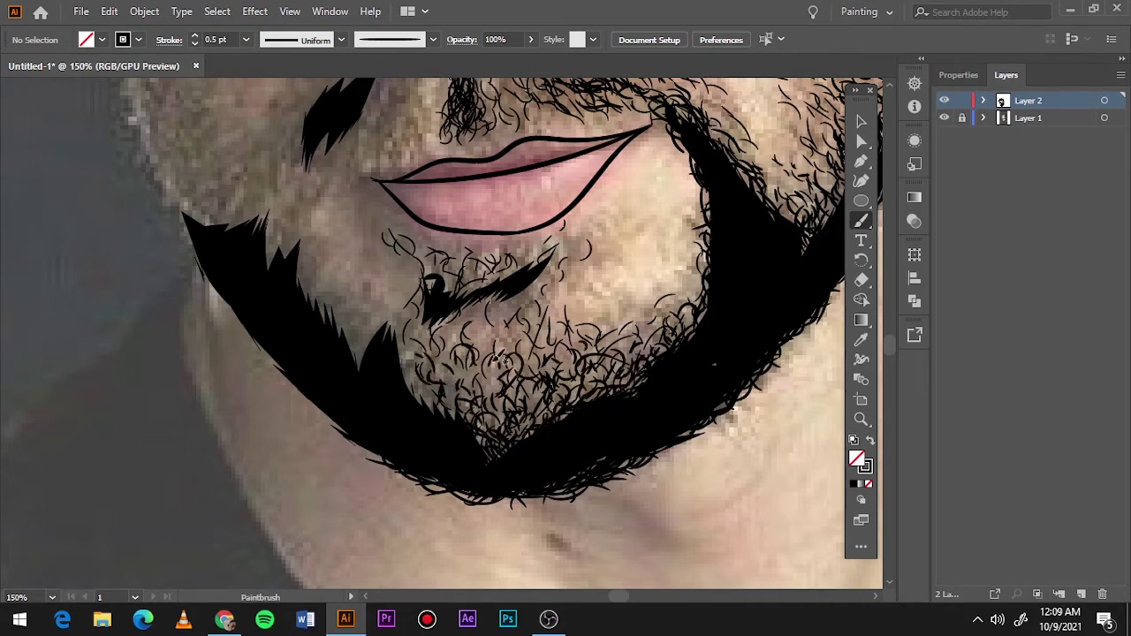
Step: Add curls to the chin beard's left side and darken the patch under the lower lip
{"action": "mouse_move", "coordinate": [440, 402]}
{"action": "left_mouse_down"}
{"action": "mouse_move", "coordinate": [414, 390]}
{"action": "mouse_move", "coordinate": [402, 349]}
{"action": "left_mouse_up"}
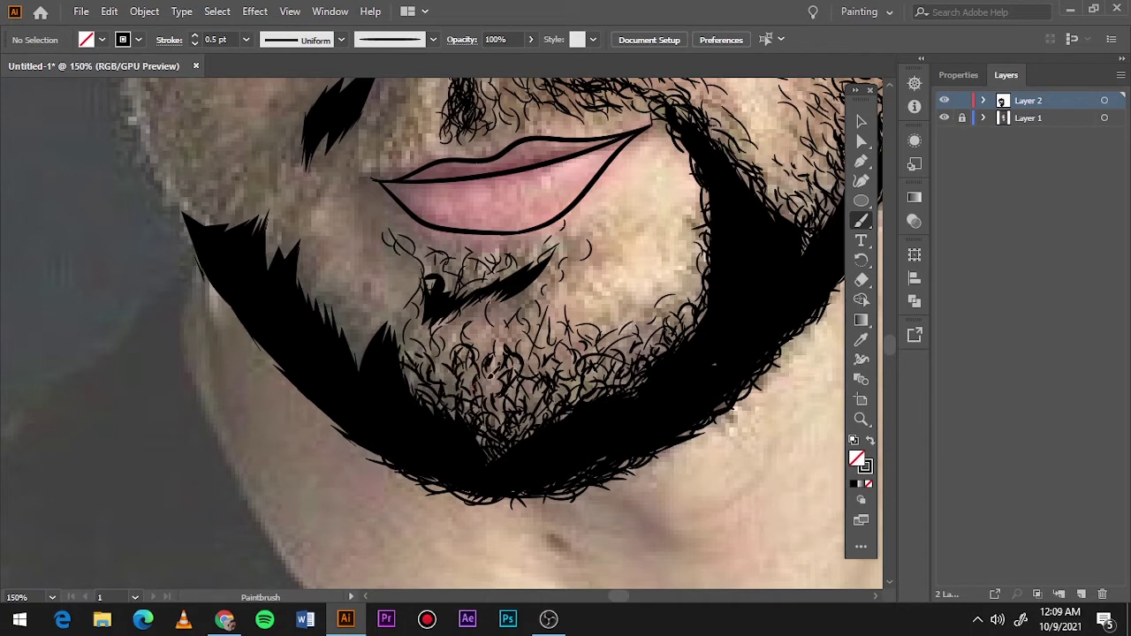
{"action": "mouse_move", "coordinate": [432, 258]}
{"action": "left_mouse_down"}
{"action": "mouse_move", "coordinate": [477, 292]}
{"action": "mouse_move", "coordinate": [561, 238]}
{"action": "left_mouse_up"}
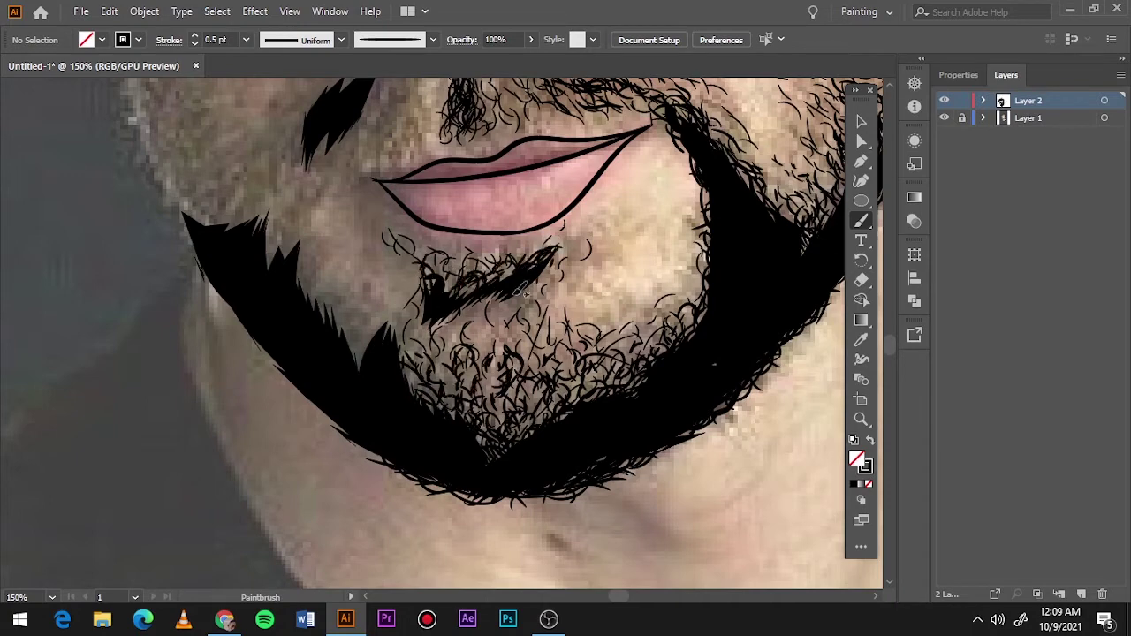
{"action": "left_click_drag", "start_coordinate": [523, 292], "coordinate": [463, 299]}
{"action": "mouse_move", "coordinate": [393, 249]}
{"action": "left_mouse_down"}
{"action": "mouse_move", "coordinate": [499, 256]}
{"action": "mouse_move", "coordinate": [540, 277]}
{"action": "left_mouse_up"}
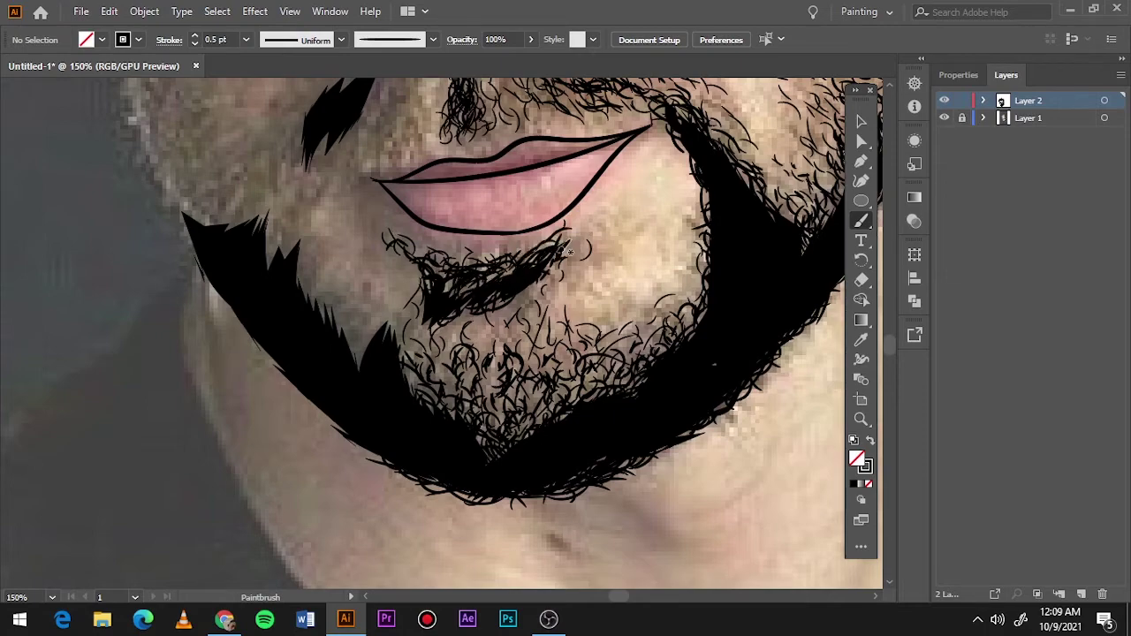
{"action": "key", "text": "ctrl+0"}
Step: Check the reference photo, then paint 0.25 pt curly stubble near the jaw and left cheek
{"action": "left_click", "coordinate": [943, 118]}
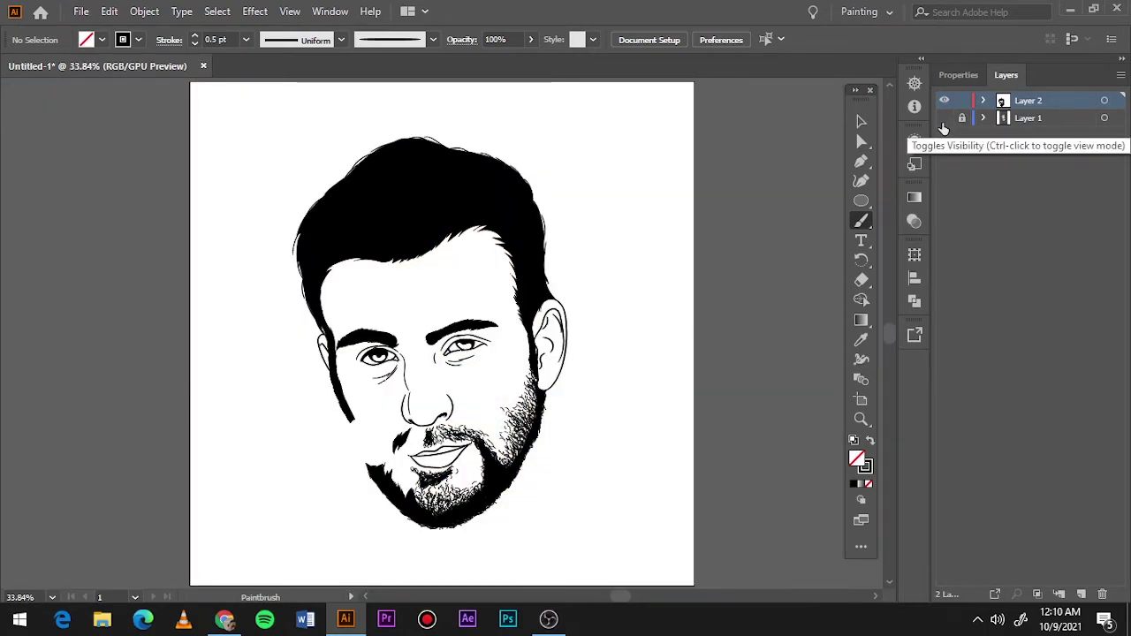
{"action": "left_click", "coordinate": [944, 120]}
{"action": "scroll", "coordinate": [415, 474], "scroll_direction": "up", "scroll_amount": 4}
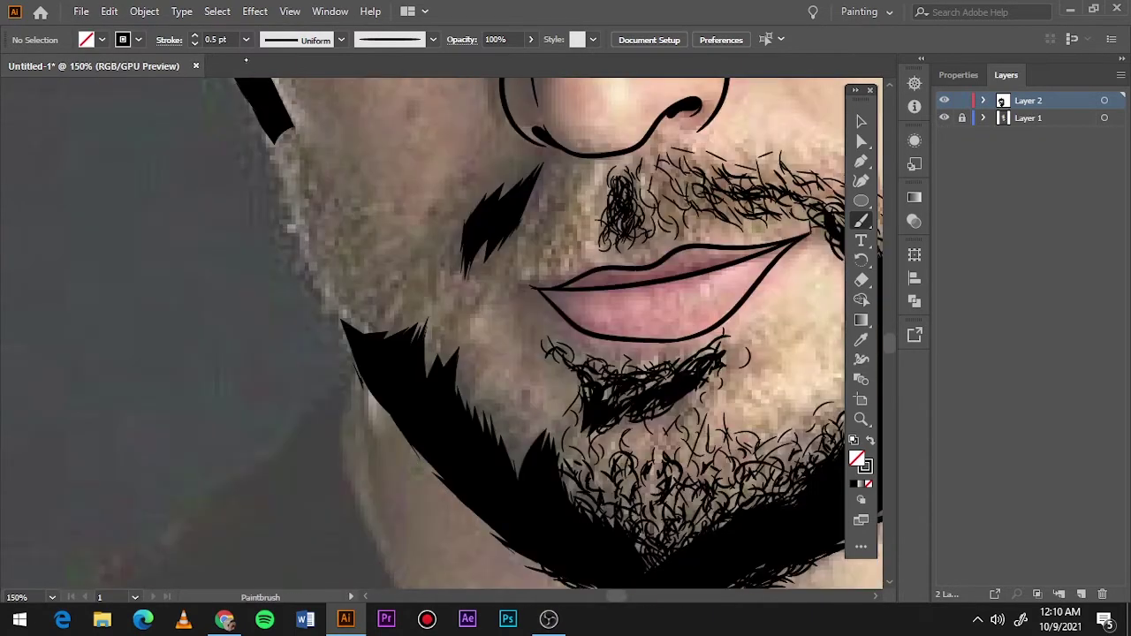
{"action": "left_click", "coordinate": [245, 60]}
{"action": "left_click_drag", "start_coordinate": [516, 424], "coordinate": [544, 447]}
{"action": "left_click_drag", "start_coordinate": [500, 258], "coordinate": [492, 281]}
{"action": "left_click_drag", "start_coordinate": [553, 229], "coordinate": [546, 256]}
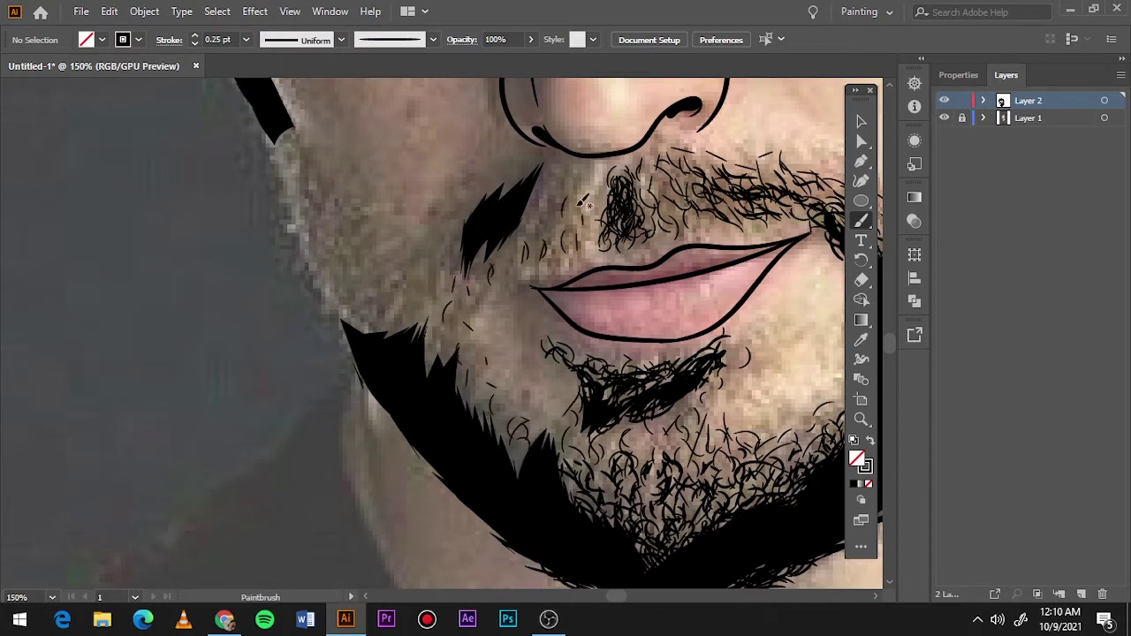
{"action": "left_click_drag", "start_coordinate": [550, 173], "coordinate": [507, 246]}
{"action": "mouse_move", "coordinate": [457, 279]}
{"action": "left_mouse_down"}
{"action": "mouse_move", "coordinate": [445, 314]}
{"action": "mouse_move", "coordinate": [477, 405]}
{"action": "mouse_move", "coordinate": [516, 437]}
{"action": "left_mouse_up"}
Step: Add more curly stubble up the left cheek and along the jawline
{"action": "left_click_drag", "start_coordinate": [522, 406], "coordinate": [530, 438]}
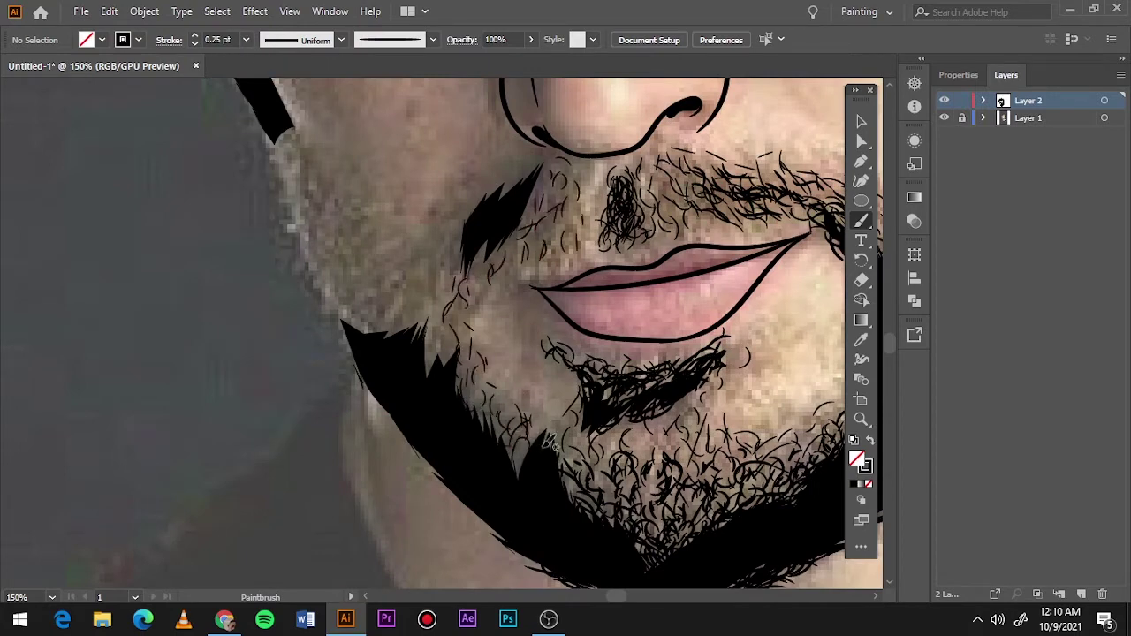
{"action": "left_click_drag", "start_coordinate": [447, 353], "coordinate": [431, 320]}
{"action": "left_click_drag", "start_coordinate": [468, 212], "coordinate": [458, 233]}
{"action": "left_click_drag", "start_coordinate": [527, 168], "coordinate": [507, 200]}
{"action": "left_click_drag", "start_coordinate": [436, 251], "coordinate": [427, 283]}
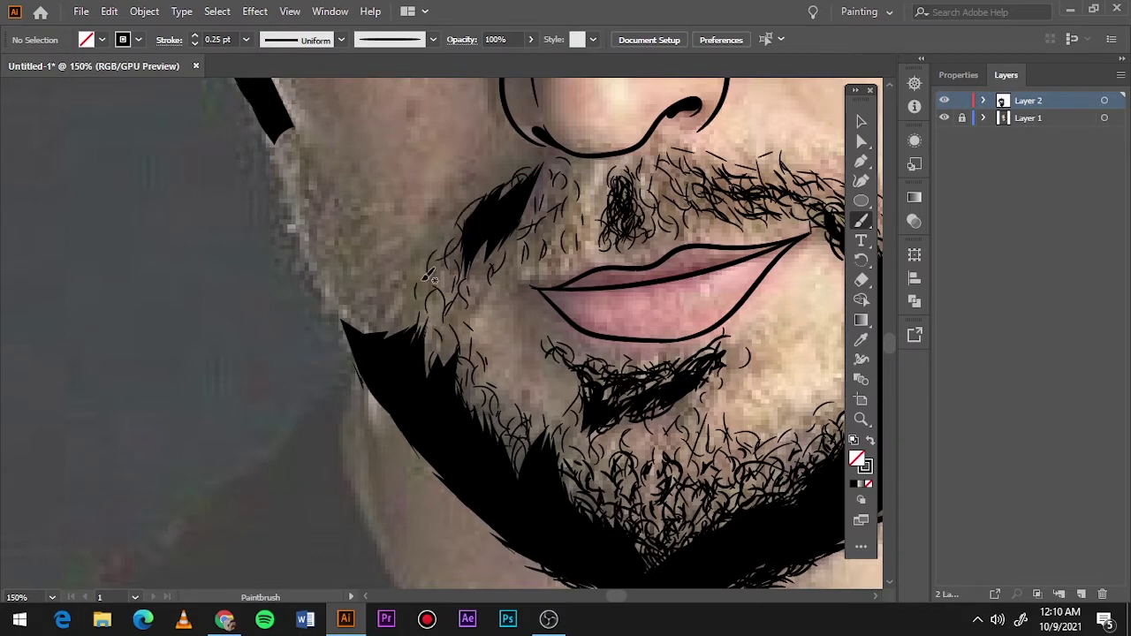
{"action": "left_click_drag", "start_coordinate": [470, 334], "coordinate": [456, 309]}
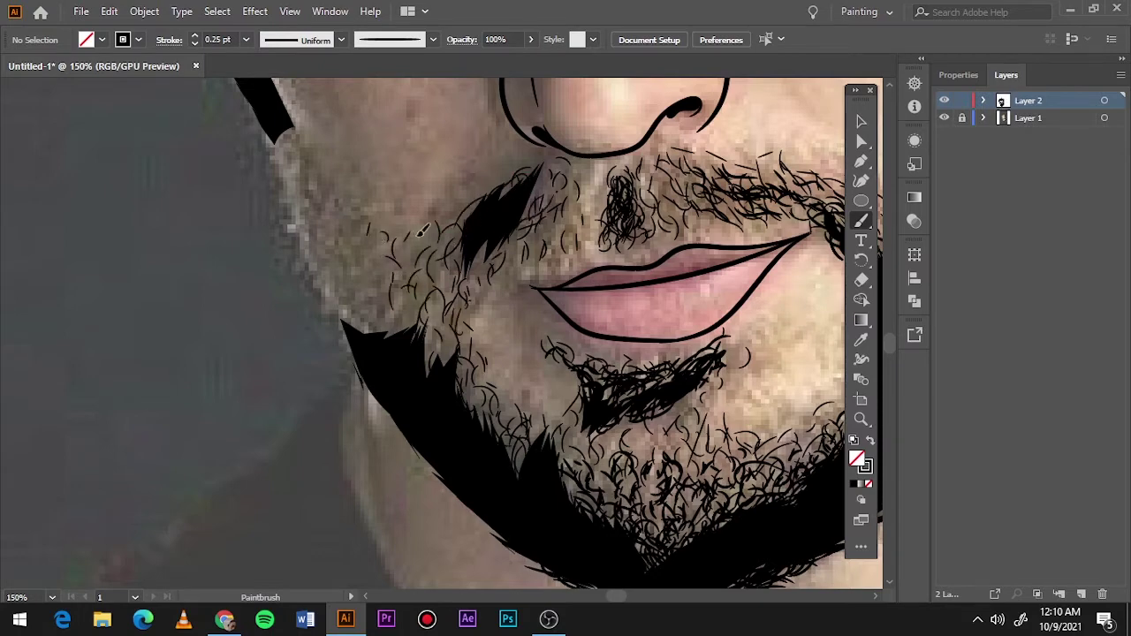
{"action": "left_click_drag", "start_coordinate": [423, 232], "coordinate": [440, 236]}
Step: Draw 0.5 pt curly strokes across the cheek beard, undo a stray one, and return to 0.25 pt
{"action": "left_click", "coordinate": [227, 39]}
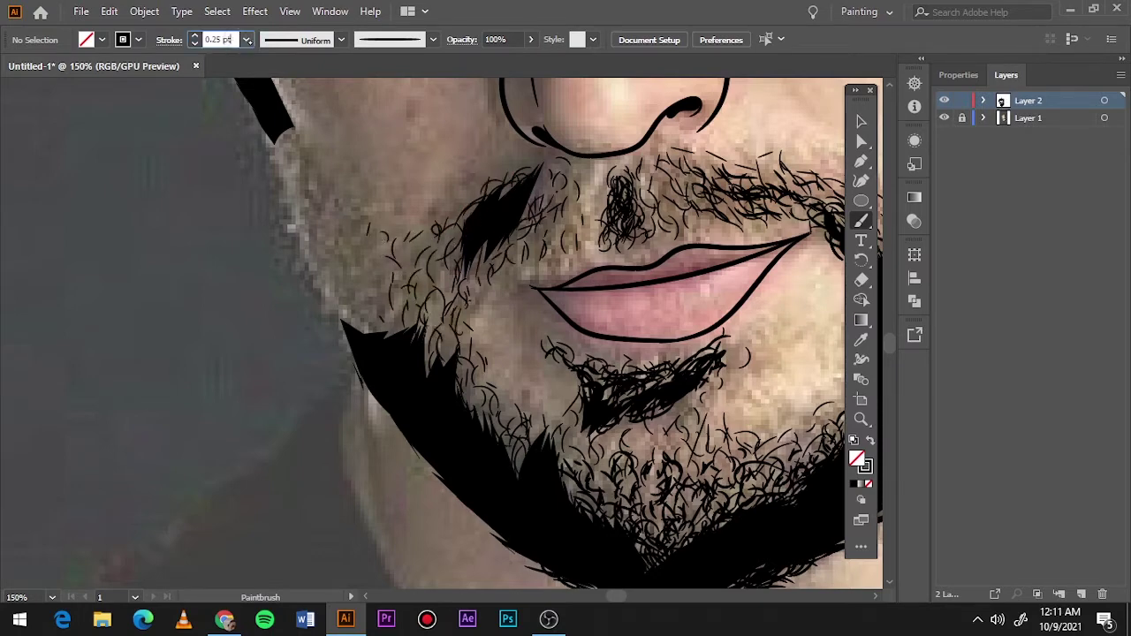
{"action": "key", "text": "Up"}
{"action": "mouse_move", "coordinate": [472, 406]}
{"action": "left_mouse_down"}
{"action": "mouse_move", "coordinate": [494, 263]}
{"action": "mouse_move", "coordinate": [551, 175]}
{"action": "mouse_move", "coordinate": [538, 239]}
{"action": "left_mouse_up"}
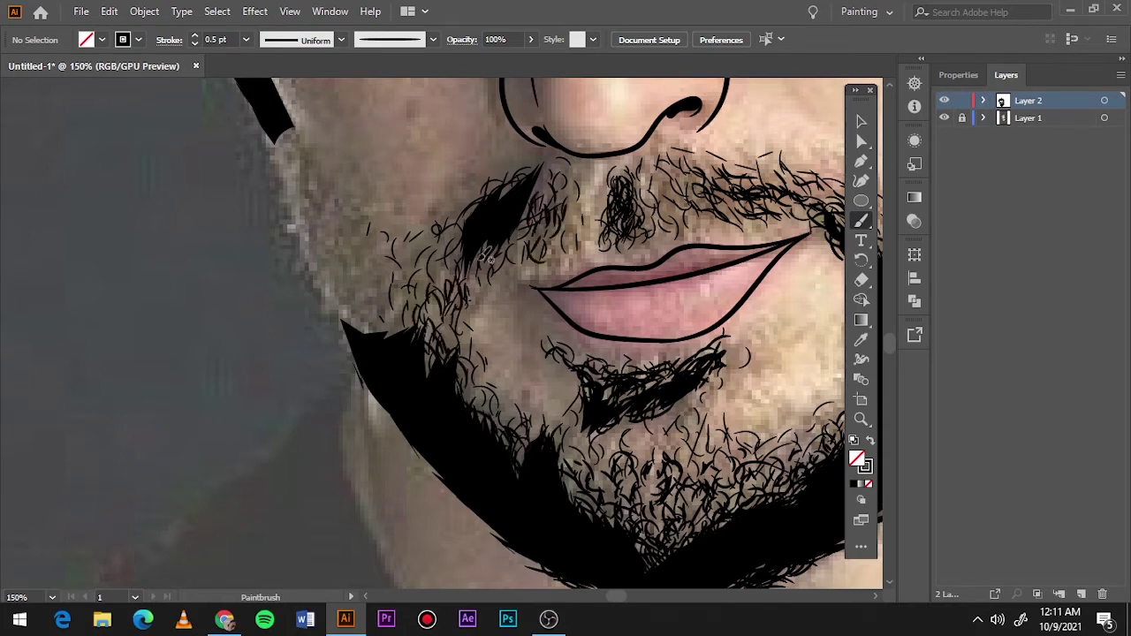
{"action": "mouse_move", "coordinate": [562, 161]}
{"action": "left_mouse_down"}
{"action": "mouse_move", "coordinate": [473, 224]}
{"action": "mouse_move", "coordinate": [414, 311]}
{"action": "mouse_move", "coordinate": [477, 388]}
{"action": "mouse_move", "coordinate": [452, 302]}
{"action": "left_mouse_up"}
{"action": "key", "text": "ctrl+z"}
{"action": "left_click", "coordinate": [195, 44]}
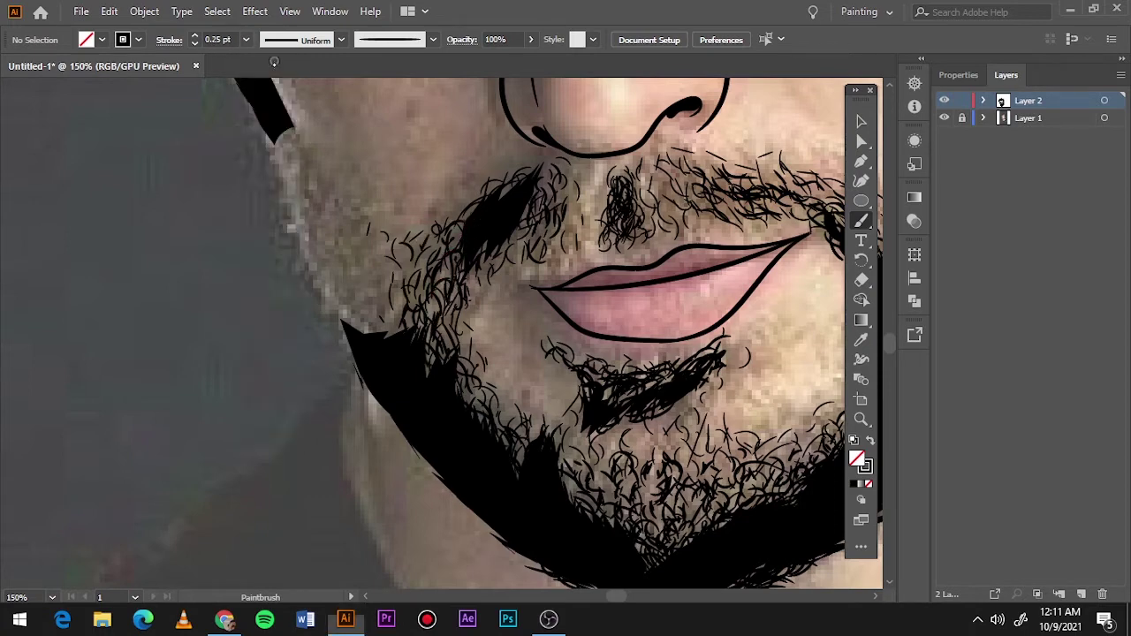
{"action": "mouse_move", "coordinate": [287, 159]}
{"action": "left_mouse_down"}
{"action": "mouse_move", "coordinate": [380, 313]}
{"action": "mouse_move", "coordinate": [311, 199]}
{"action": "left_mouse_up"}
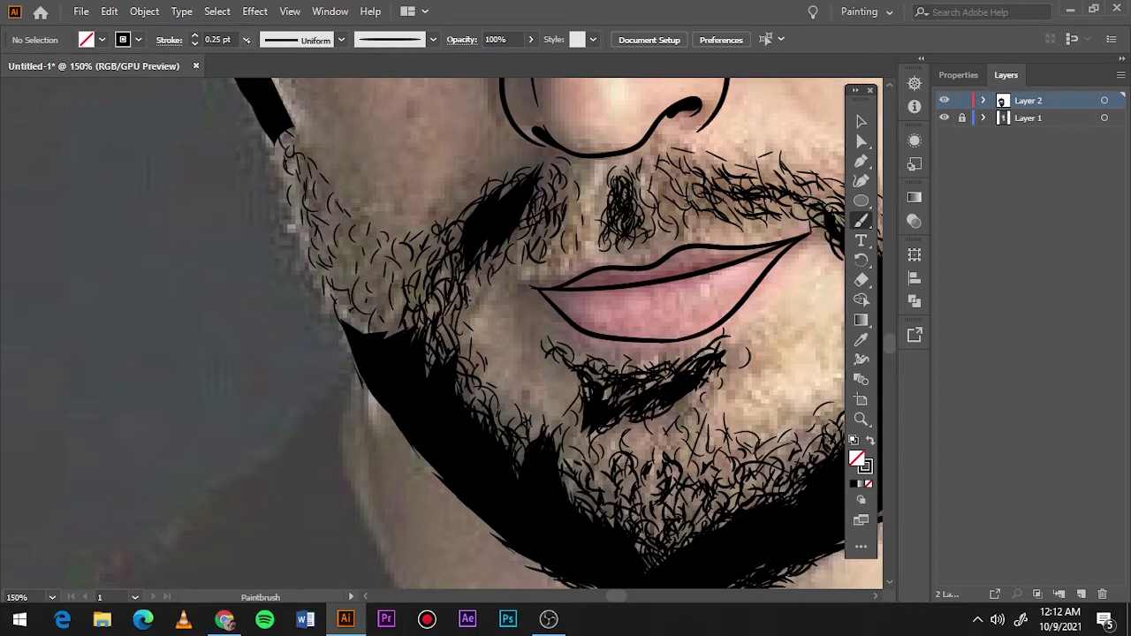
Step: Trace a long dark line along the left jaw, add curly hairs up the cheek, and hide the photo
{"action": "left_click_drag", "start_coordinate": [265, 113], "coordinate": [358, 338]}
{"action": "left_click", "coordinate": [245, 39]}
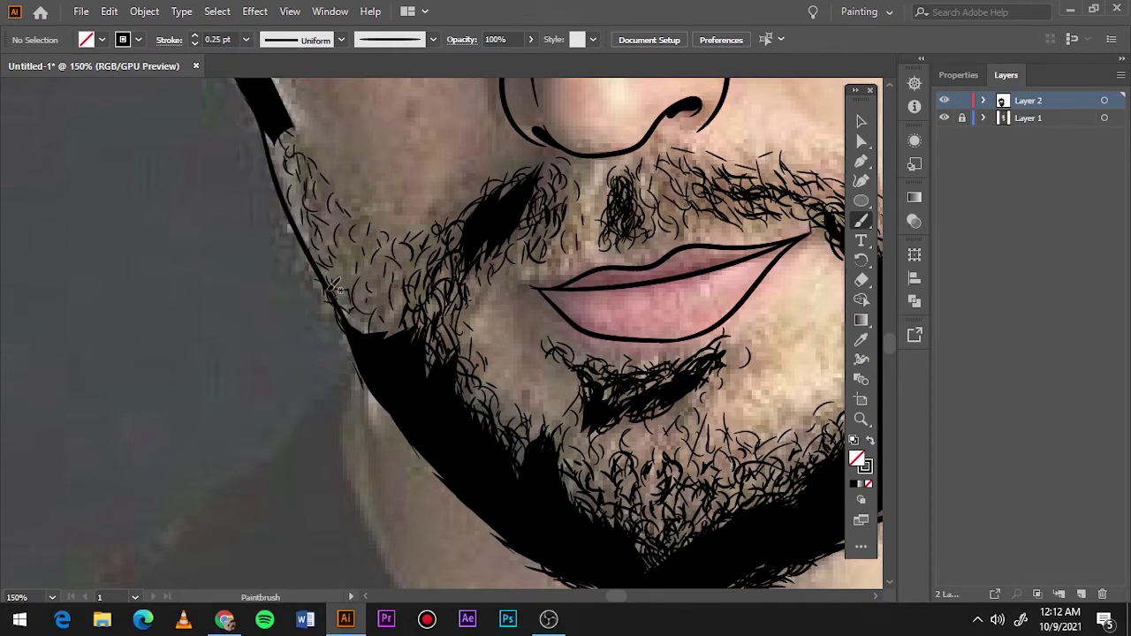
{"action": "left_click_drag", "start_coordinate": [334, 285], "coordinate": [307, 225]}
{"action": "left_click_drag", "start_coordinate": [267, 146], "coordinate": [353, 265]}
{"action": "mouse_move", "coordinate": [397, 304]}
{"action": "left_mouse_down"}
{"action": "mouse_move", "coordinate": [402, 261]}
{"action": "mouse_move", "coordinate": [314, 181]}
{"action": "left_mouse_up"}
{"action": "left_click_drag", "start_coordinate": [292, 132], "coordinate": [322, 192]}
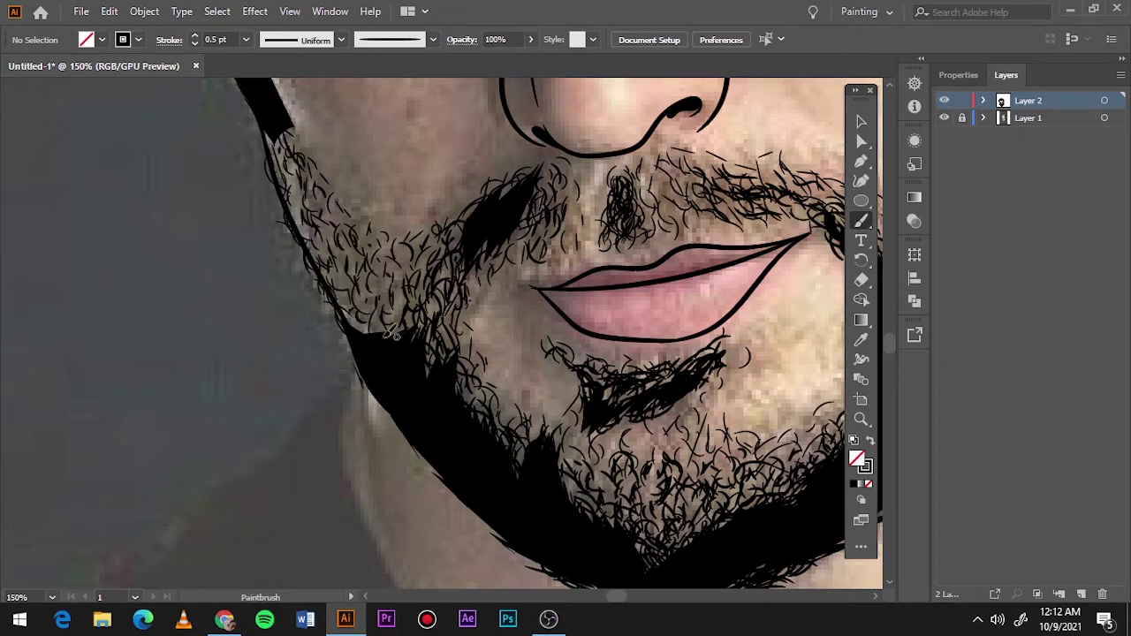
{"action": "mouse_move", "coordinate": [381, 271]}
{"action": "left_mouse_down"}
{"action": "mouse_move", "coordinate": [349, 262]}
{"action": "mouse_move", "coordinate": [286, 149]}
{"action": "mouse_move", "coordinate": [380, 270]}
{"action": "mouse_move", "coordinate": [446, 234]}
{"action": "left_mouse_up"}
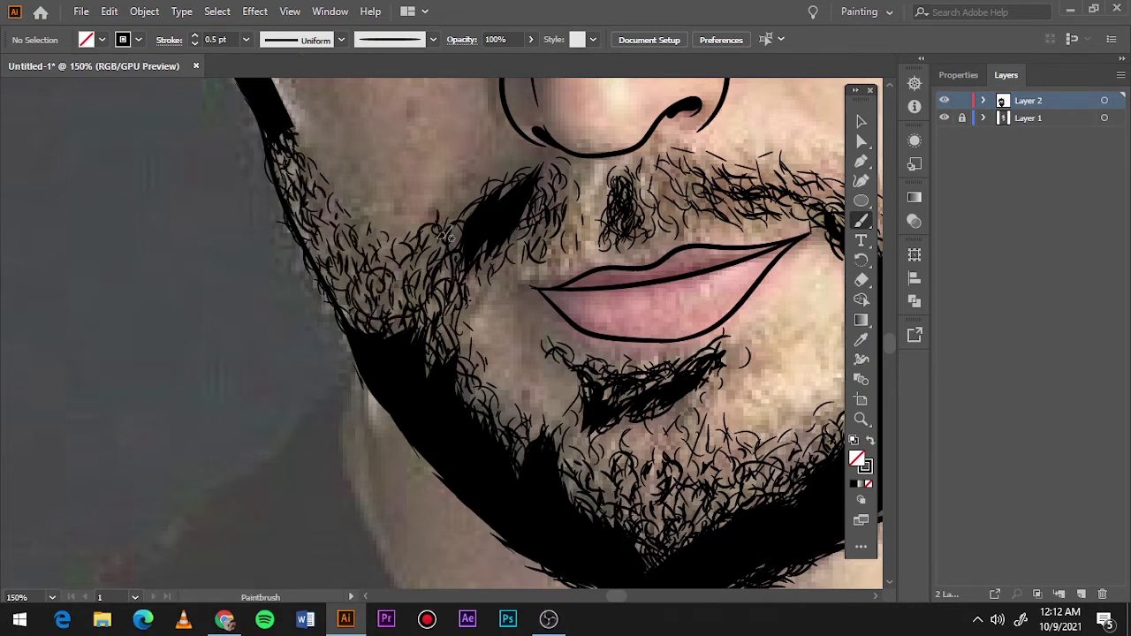
{"action": "key", "text": "bracketleft"}
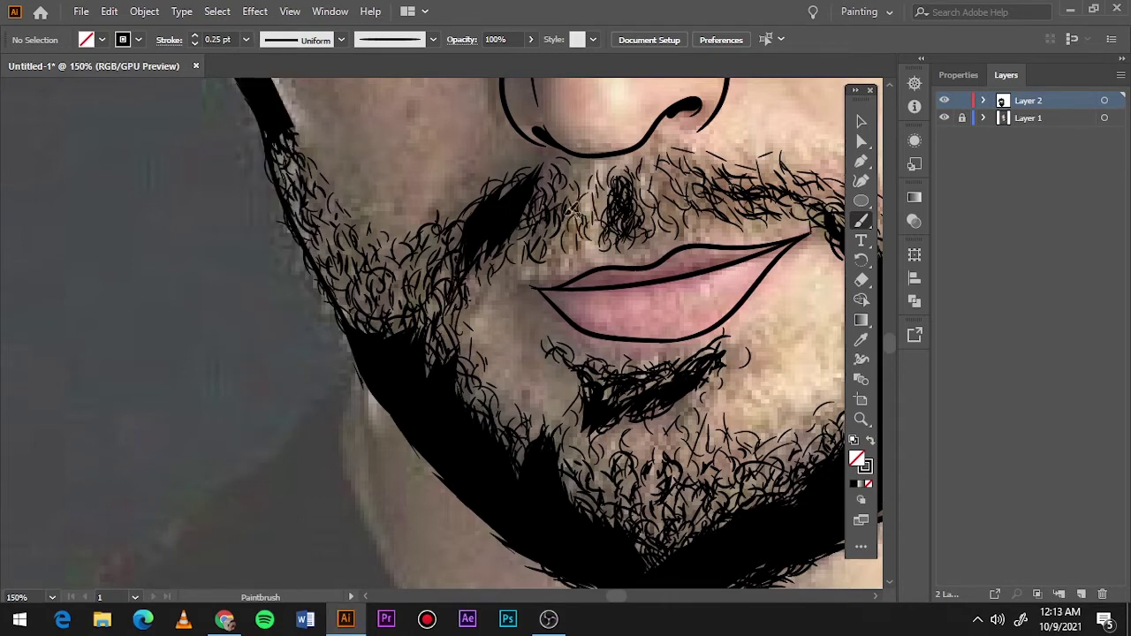
{"action": "key", "text": "ctrl+0"}
{"action": "left_click", "coordinate": [943, 118]}
Step: Compare against the reference photo, then add 0.5 pt hairs along the left jawline and chin
{"action": "left_click", "coordinate": [943, 117]}
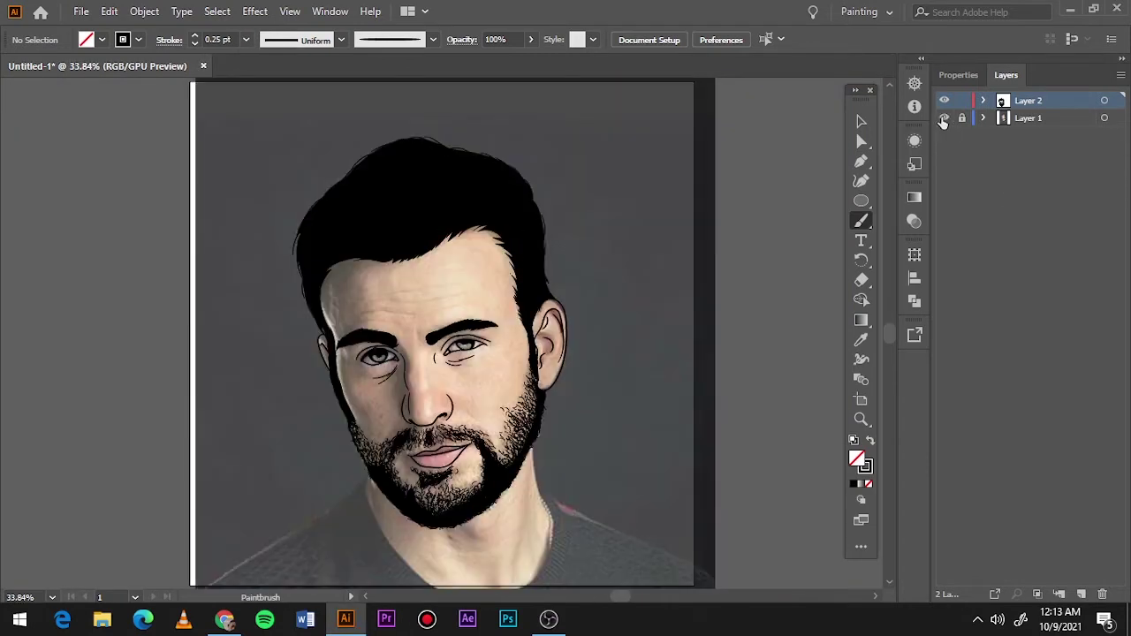
{"action": "left_click", "coordinate": [944, 117]}
{"action": "left_click", "coordinate": [943, 118]}
{"action": "left_click", "coordinate": [943, 117]}
{"action": "scroll", "coordinate": [377, 477], "scroll_direction": "up", "scroll_amount": 3}
{"action": "left_click", "coordinate": [245, 39]}
{"action": "left_click", "coordinate": [265, 81]}
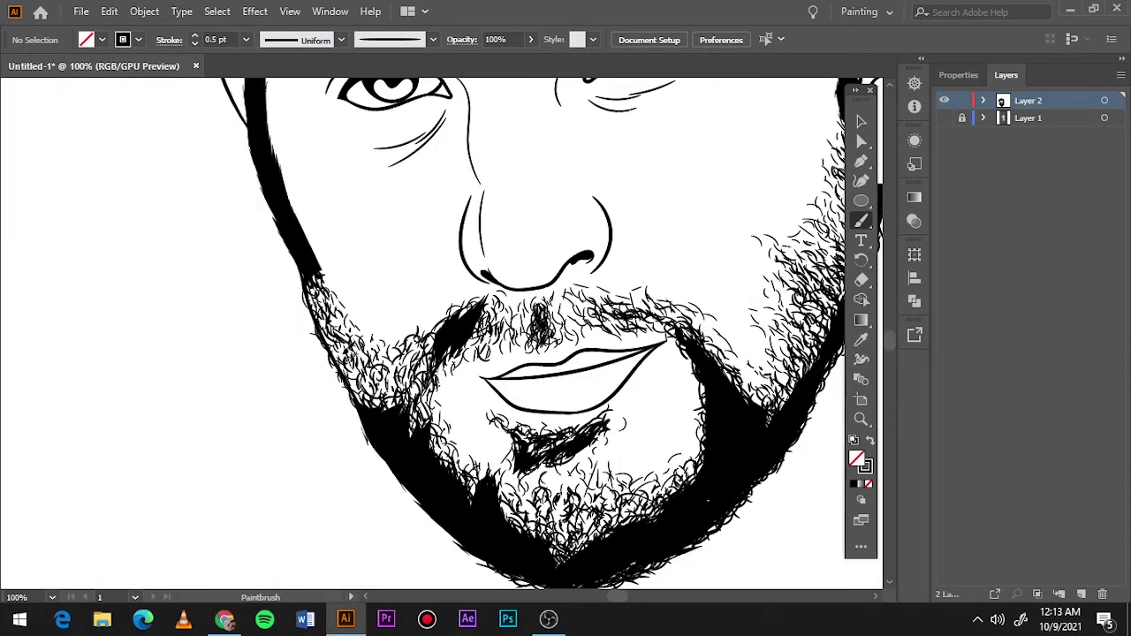
{"action": "left_click_drag", "start_coordinate": [314, 280], "coordinate": [354, 348]}
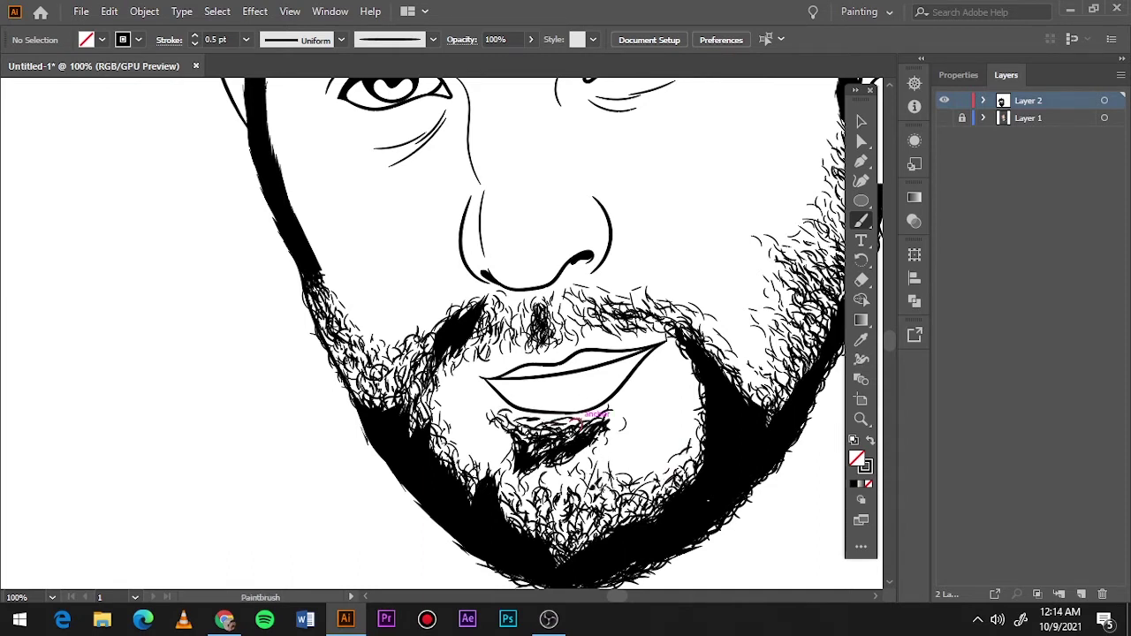
{"action": "left_click_drag", "start_coordinate": [566, 521], "coordinate": [511, 491]}
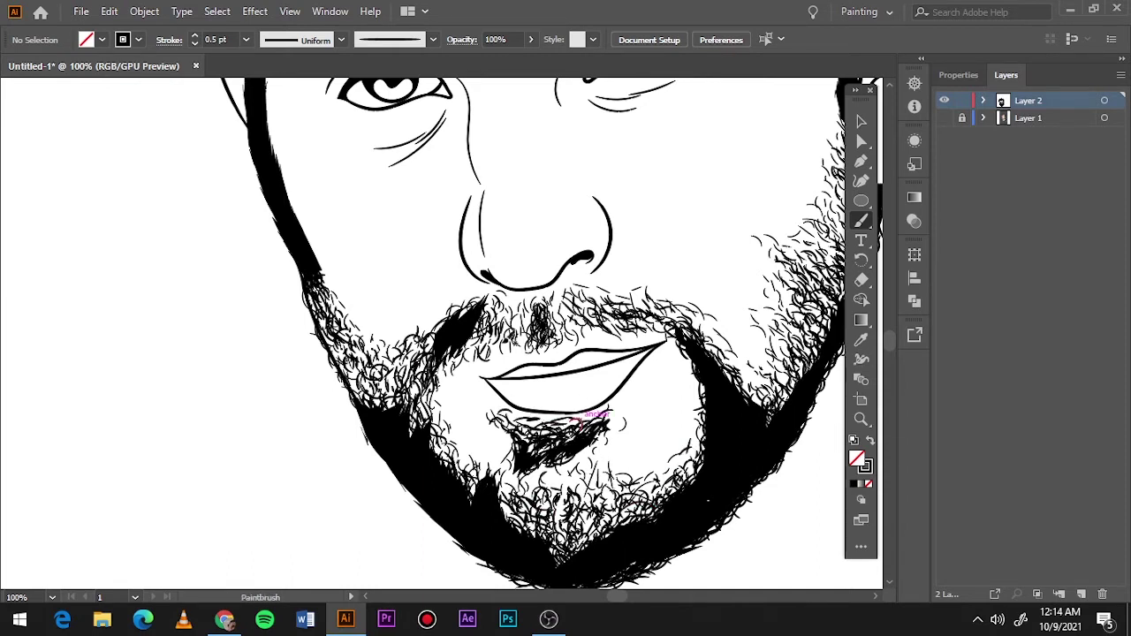
Step: Draw a small Pencil loop inside the eye and swap its fill and stroke colours
{"action": "key", "text": "ctrl+0"}
{"action": "key", "text": "n"}
{"action": "scroll", "coordinate": [566, 354], "scroll_direction": "up", "scroll_amount": 5}
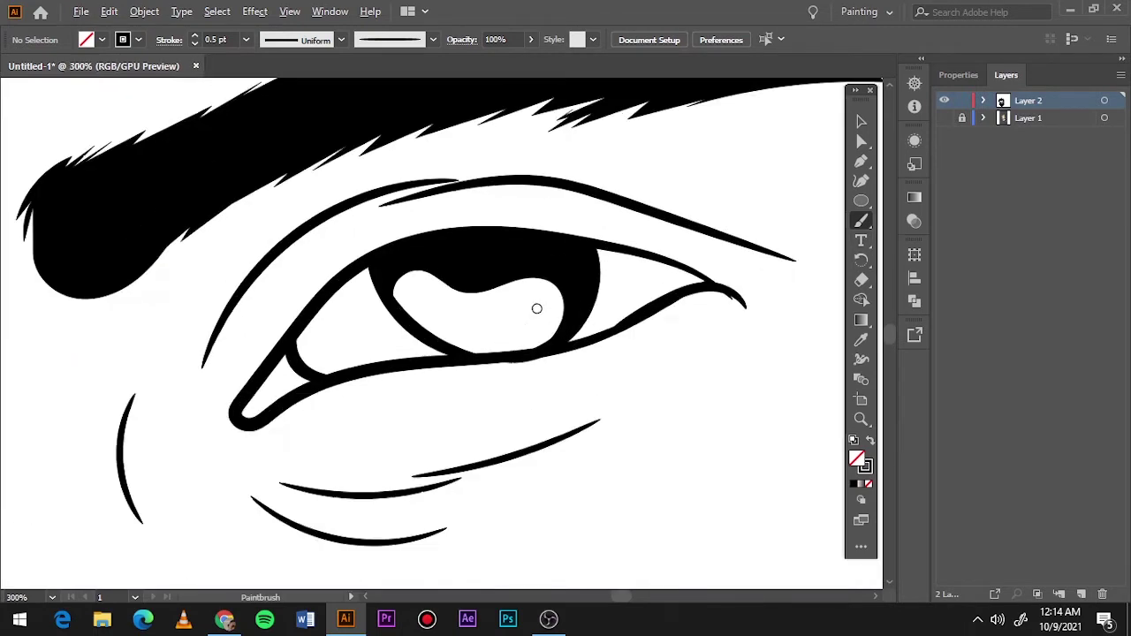
{"action": "scroll", "coordinate": [417, 369], "scroll_direction": "up", "scroll_amount": 2}
{"action": "left_click_drag", "start_coordinate": [417, 369], "coordinate": [411, 364]}
{"action": "key", "text": "v"}
{"action": "key", "text": "shift+x"}
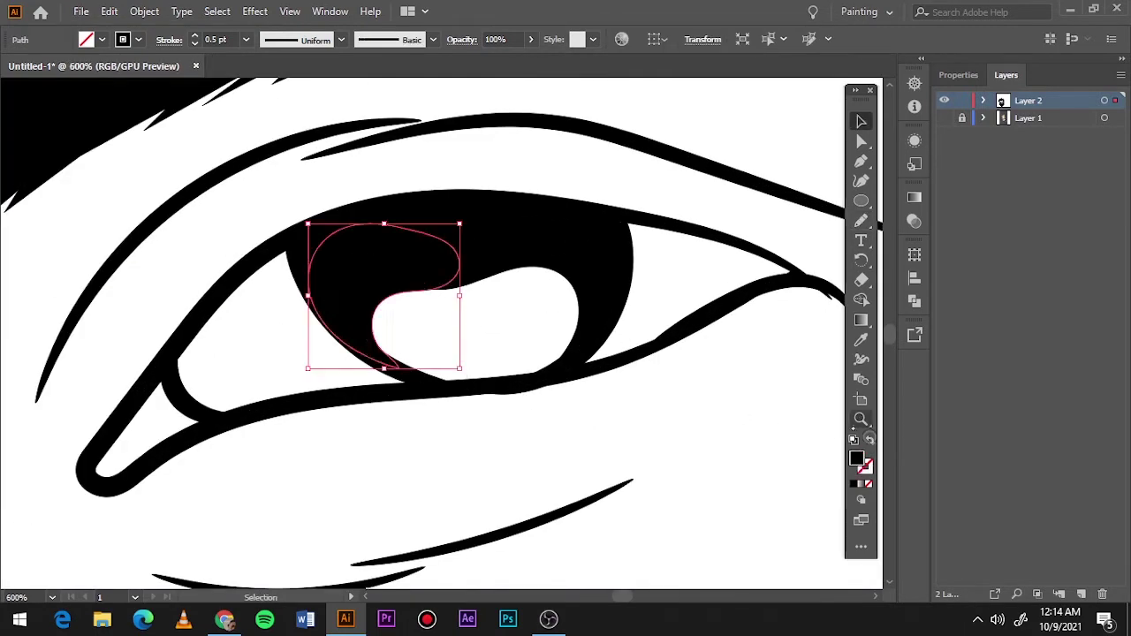
{"action": "key", "text": "ctrl+0"}
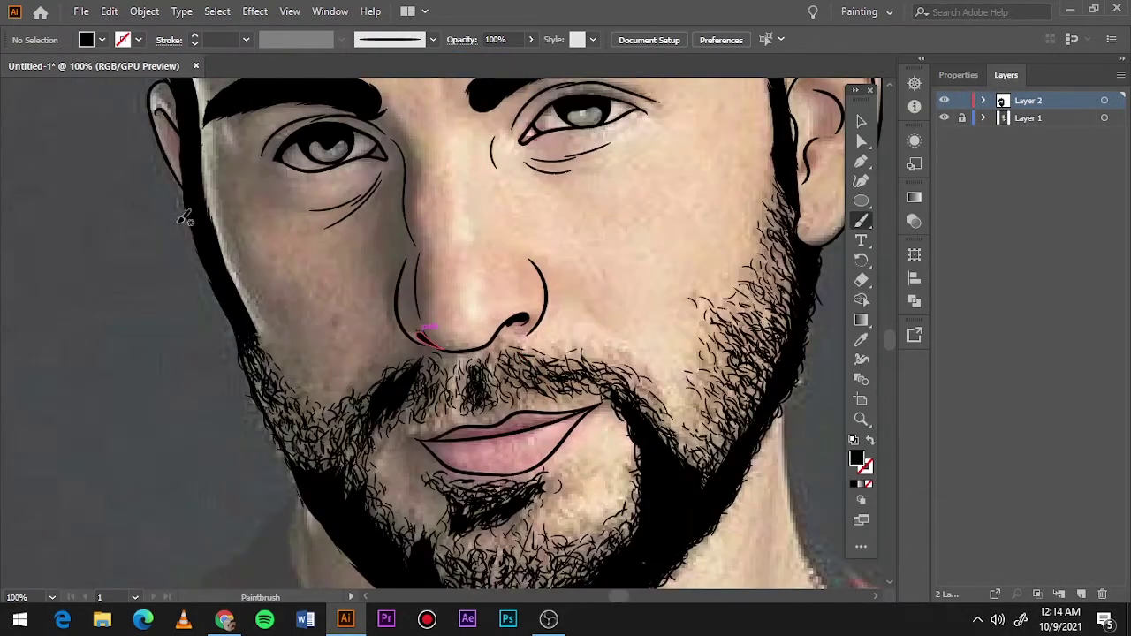
Step: Set a 0.5 pt brush and draw four thin wrinkle lines across the forehead
{"action": "key", "text": "shift+x"}
{"action": "left_click", "coordinate": [246, 39]}
{"action": "left_click", "coordinate": [265, 111]}
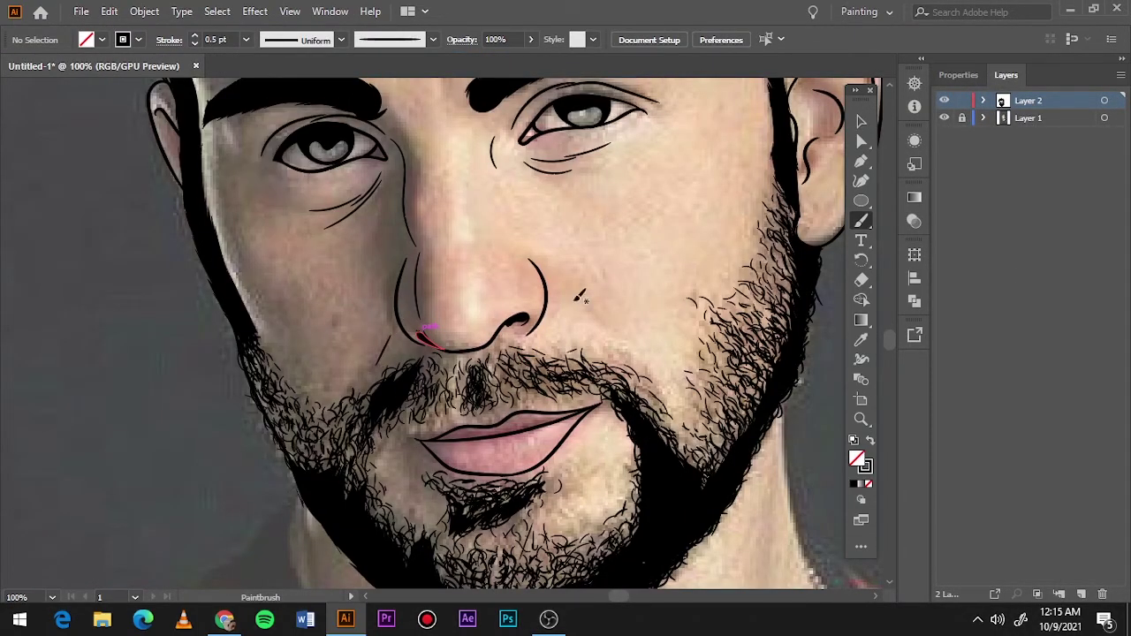
{"action": "key", "text": "ctrl+0"}
{"action": "key", "text": "ctrl+1"}
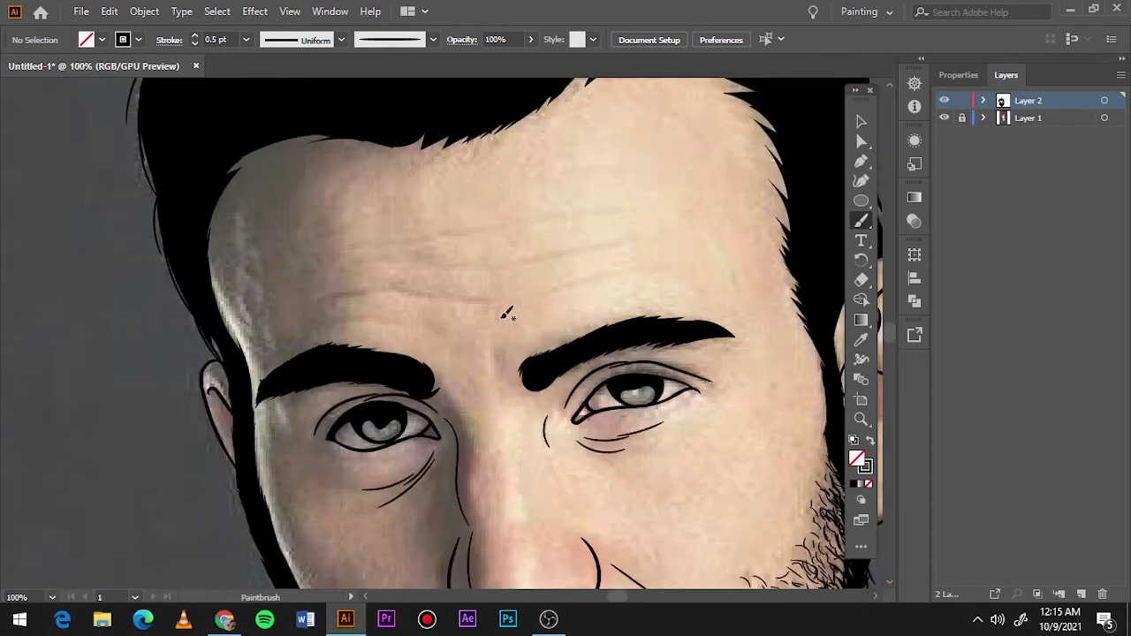
{"action": "scroll", "coordinate": [505, 315], "scroll_direction": "up", "scroll_amount": 1}
{"action": "key", "text": "ctrl+z"}
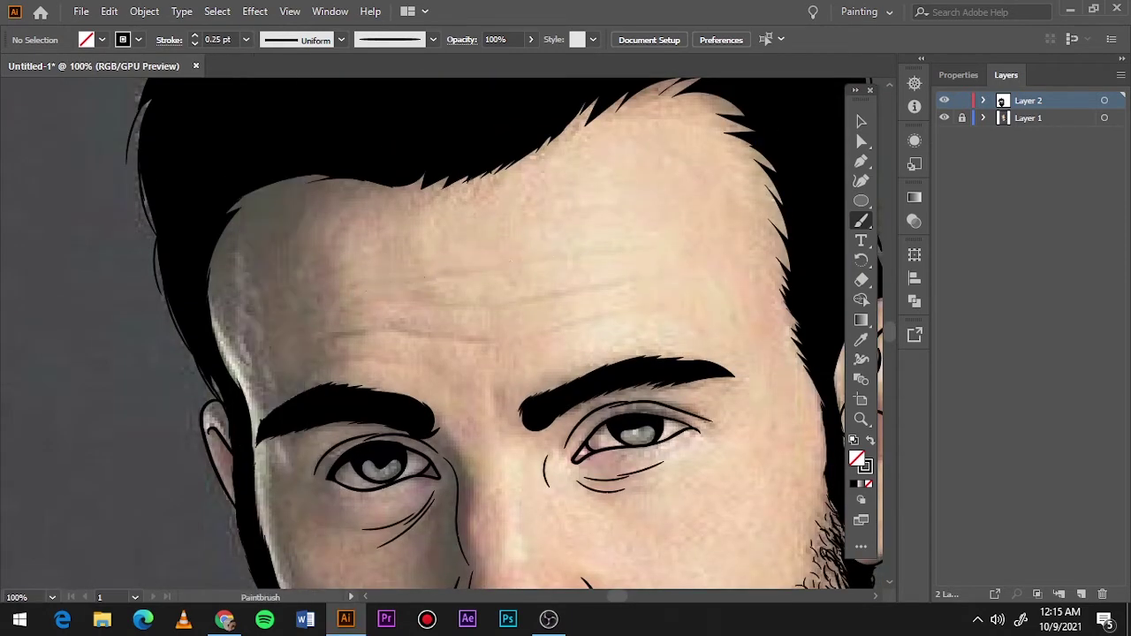
{"action": "left_click_drag", "start_coordinate": [365, 301], "coordinate": [608, 288]}
{"action": "left_click_drag", "start_coordinate": [539, 335], "coordinate": [634, 311]}
{"action": "mouse_move", "coordinate": [496, 347]}
{"action": "left_mouse_down"}
{"action": "mouse_move", "coordinate": [307, 348]}
{"action": "mouse_move", "coordinate": [431, 375]}
{"action": "left_mouse_up"}
{"action": "left_click_drag", "start_coordinate": [371, 286], "coordinate": [519, 257]}
Step: Zoom out, select and deselect all the line art, and swap fill and stroke colours
{"action": "key", "text": "ctrl+0"}
{"action": "left_click", "coordinate": [862, 121]}
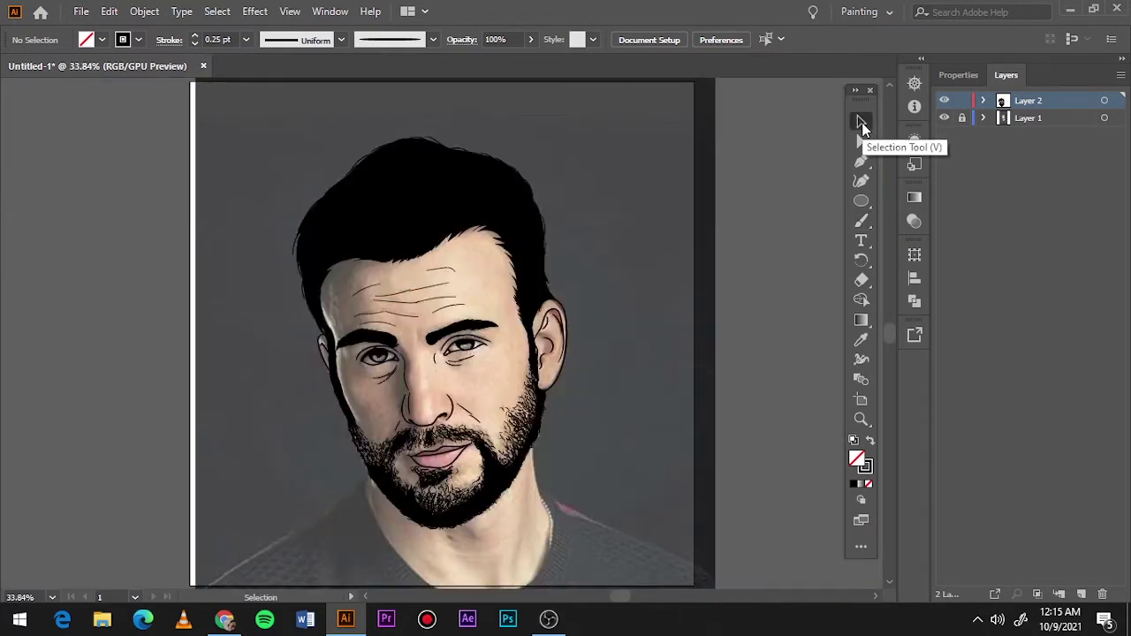
{"action": "key", "text": "ctrl+a"}
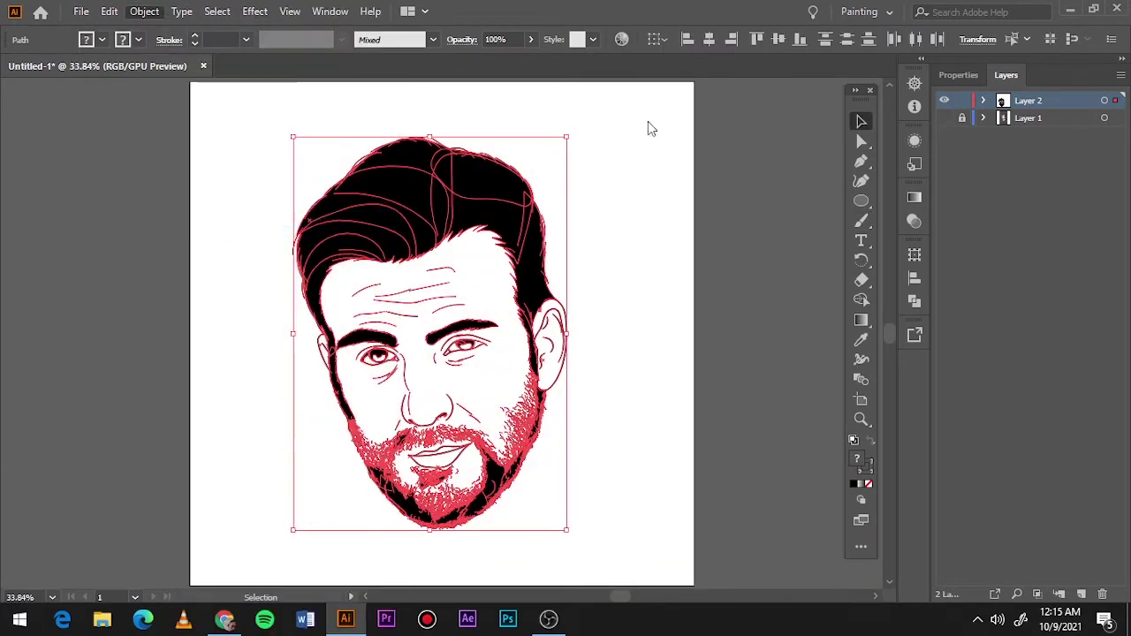
{"action": "left_click", "coordinate": [759, 305]}
{"action": "key", "text": "F7"}
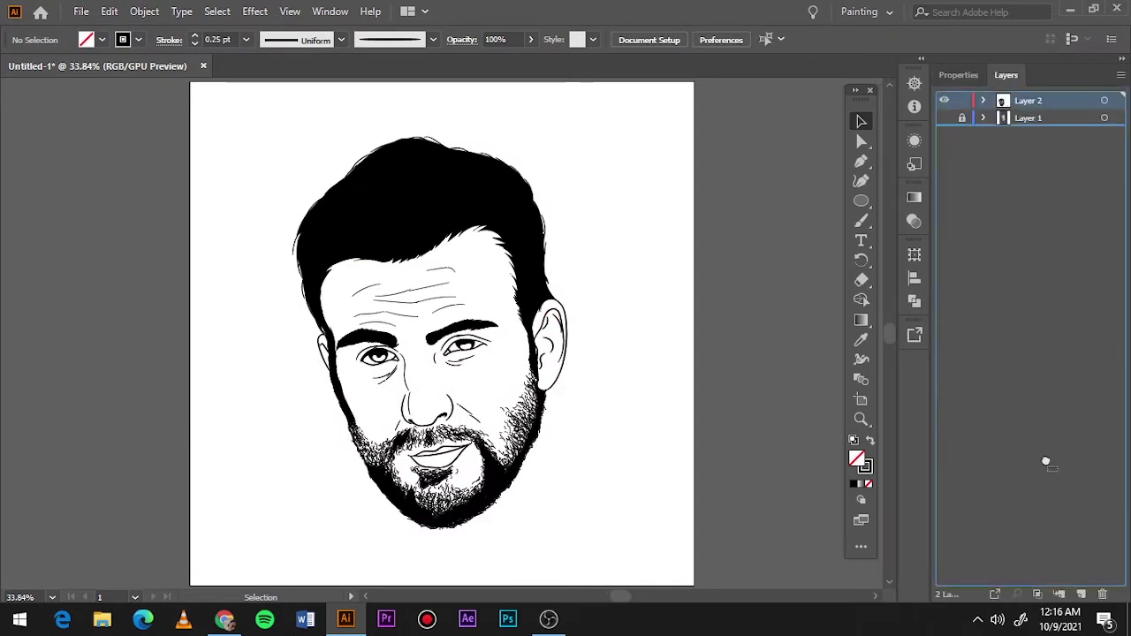
{"action": "left_click", "coordinate": [869, 440]}
Step: Draw a light peach rectangle covering the whole face
{"action": "double_click", "coordinate": [856, 458]}
{"action": "type", "text": "FFC5AB"}
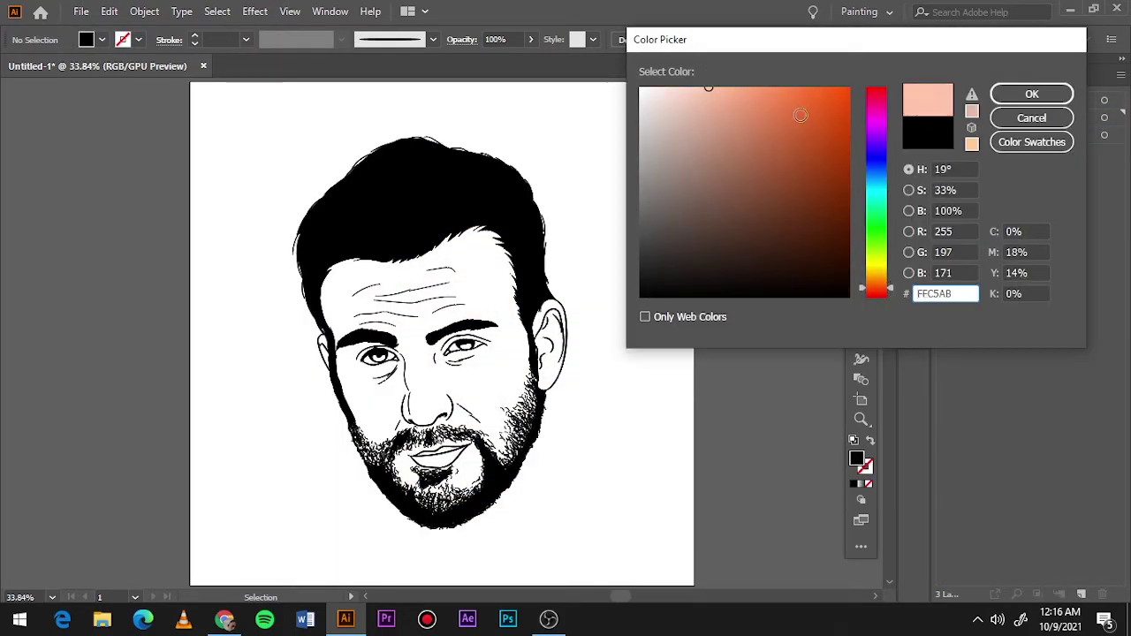
{"action": "left_click", "coordinate": [721, 99]}
{"action": "left_click", "coordinate": [1031, 94]}
{"action": "key", "text": "m"}
{"action": "left_click_drag", "start_coordinate": [227, 118], "coordinate": [635, 550]}
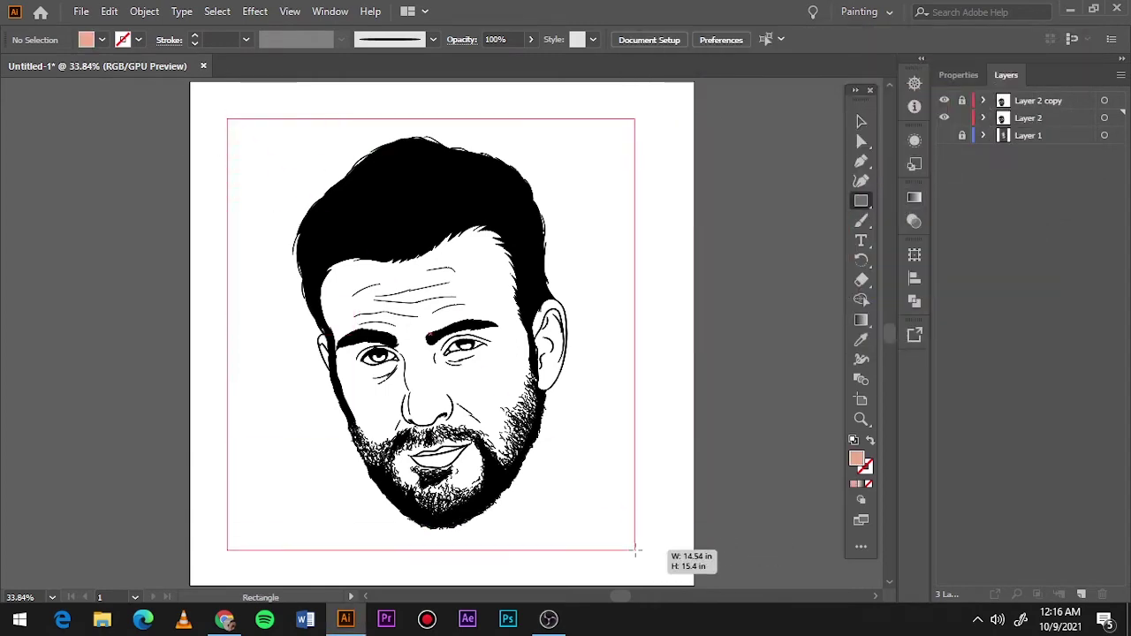
Step: Refine the rectangle's fill to a lighter, slightly pinker orange-peach tone
{"action": "double_click", "coordinate": [856, 459]}
{"action": "left_click", "coordinate": [725, 90]}
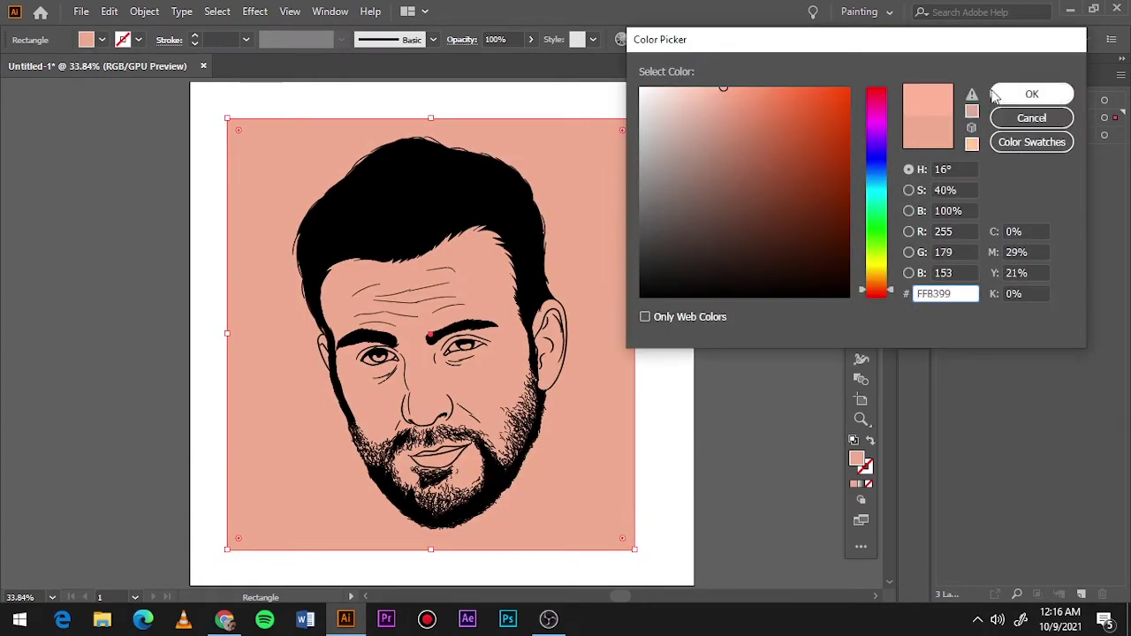
{"action": "left_click", "coordinate": [1030, 94]}
{"action": "double_click", "coordinate": [856, 458]}
{"action": "left_click", "coordinate": [812, 111]}
{"action": "left_click", "coordinate": [808, 89]}
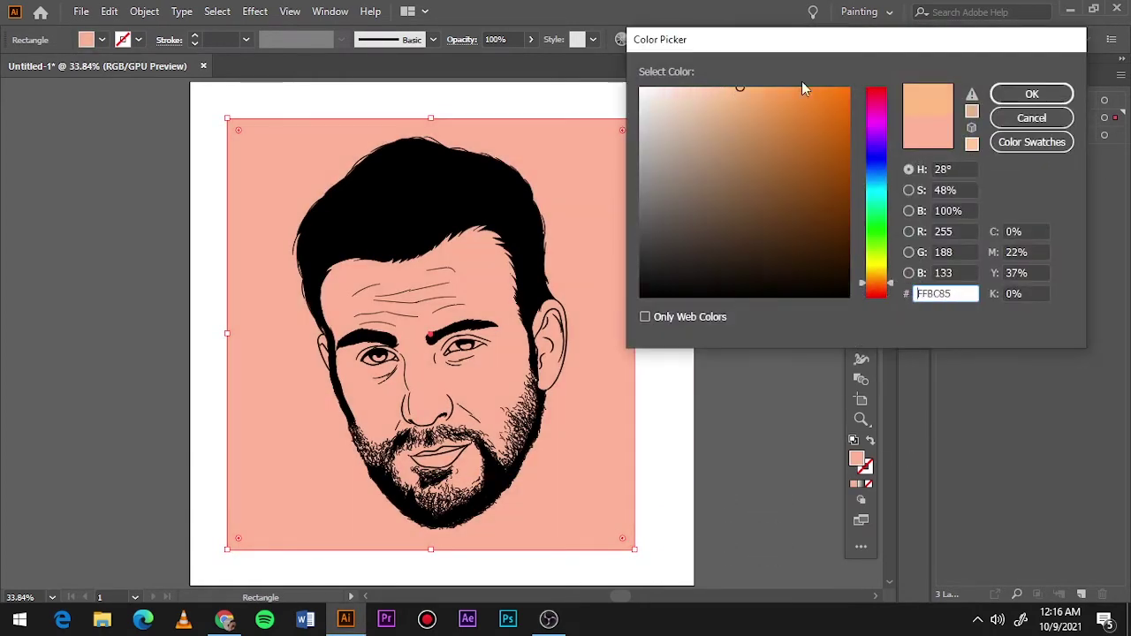
{"action": "left_click", "coordinate": [1031, 93]}
{"action": "double_click", "coordinate": [856, 458]}
{"action": "left_click", "coordinate": [877, 287]}
{"action": "left_click", "coordinate": [1027, 94]}
Step: Send the peach rectangle behind the line art and isolate the face group in Layers
{"action": "right_click", "coordinate": [562, 144]}
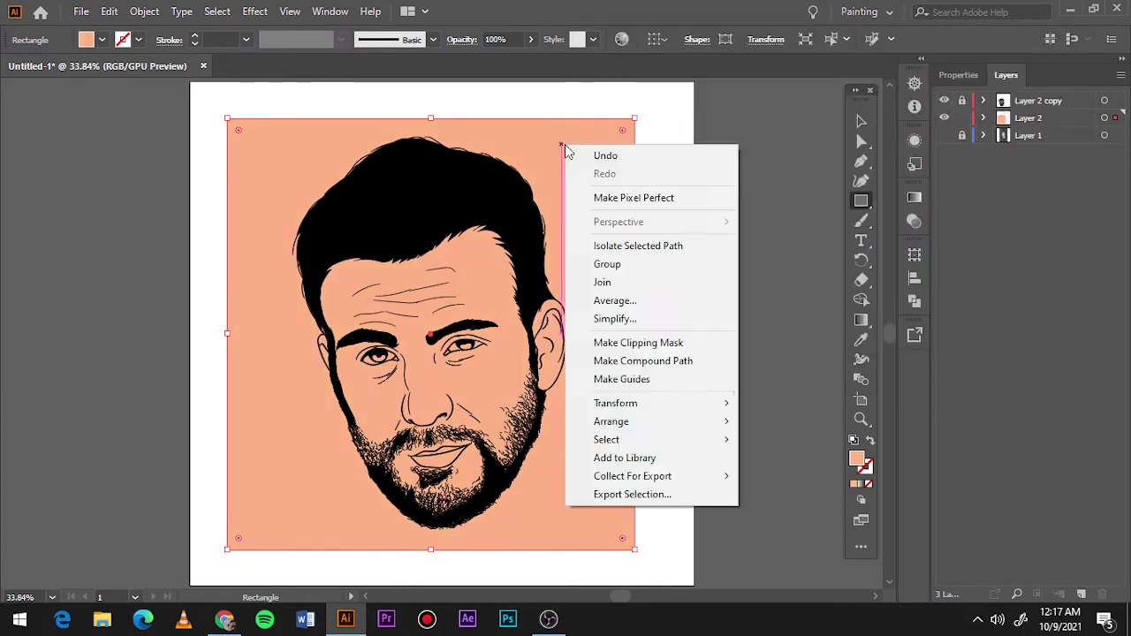
{"action": "left_click", "coordinate": [760, 478]}
{"action": "left_click_drag", "start_coordinate": [242, 156], "coordinate": [717, 565]}
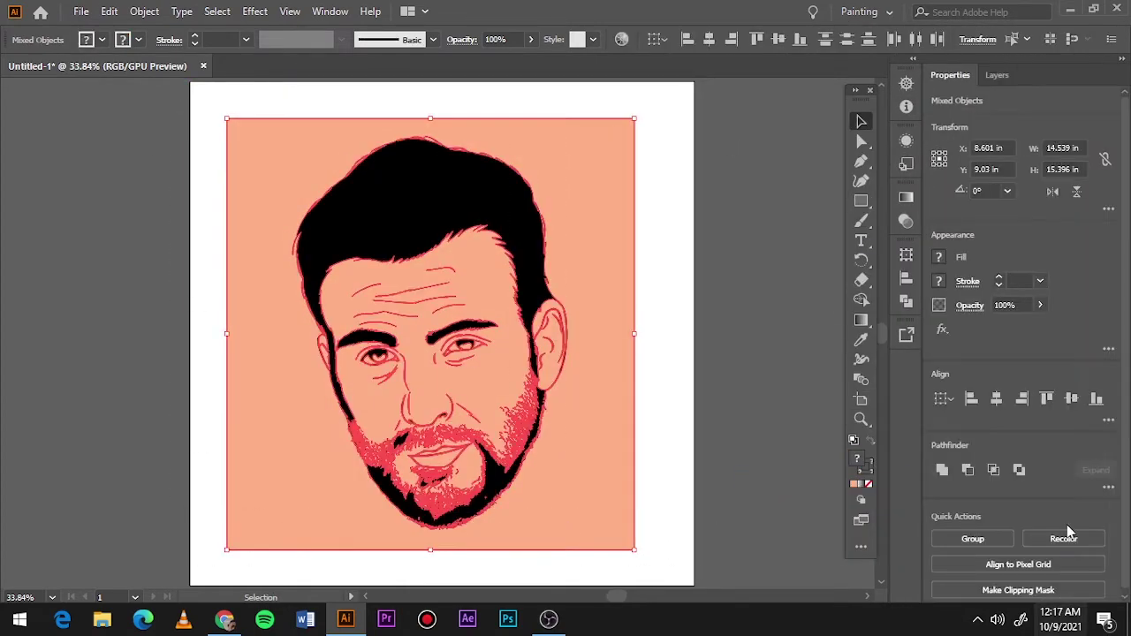
{"action": "left_click", "coordinate": [716, 310]}
{"action": "double_click", "coordinate": [626, 280]}
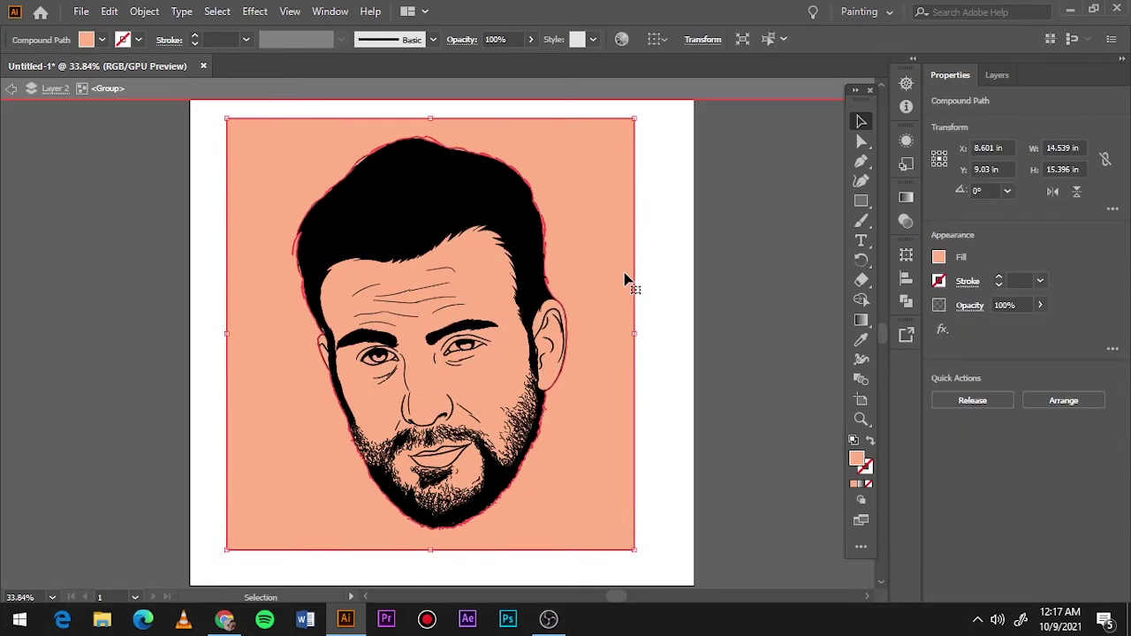
{"action": "left_click", "coordinate": [721, 143]}
{"action": "left_click", "coordinate": [996, 75]}
Step: Expand the face group's contents in the Layers panel and switch to Direct Selection
{"action": "left_click", "coordinate": [950, 119]}
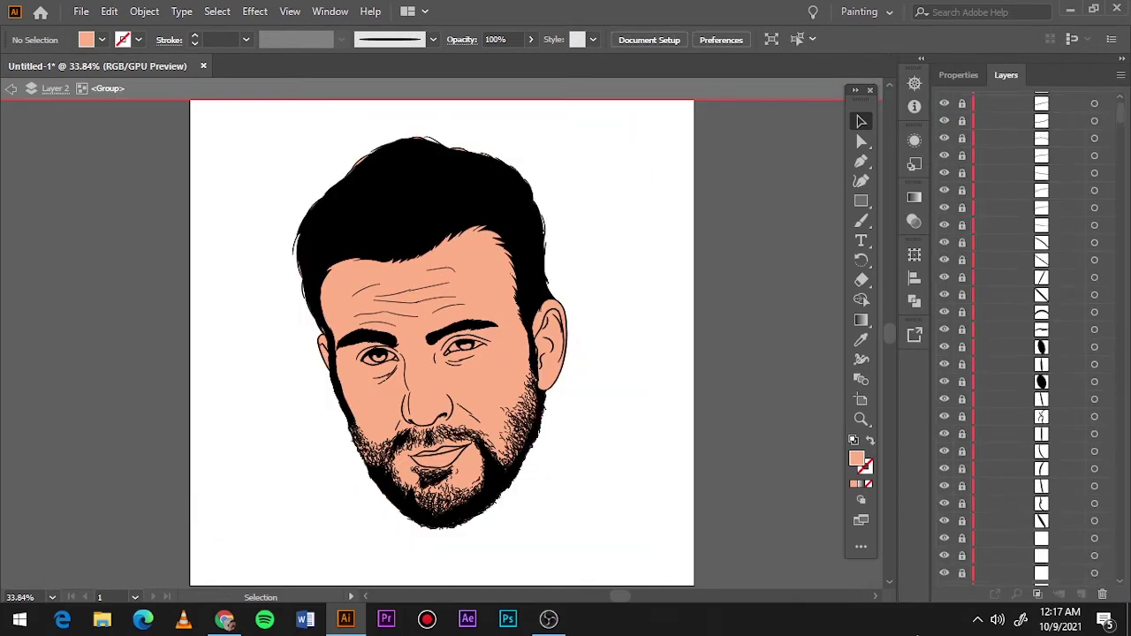
{"action": "scroll", "coordinate": [1120, 151], "scroll_direction": "down", "scroll_amount": 2}
{"action": "scroll", "coordinate": [1119, 152], "scroll_direction": "down", "scroll_amount": 2}
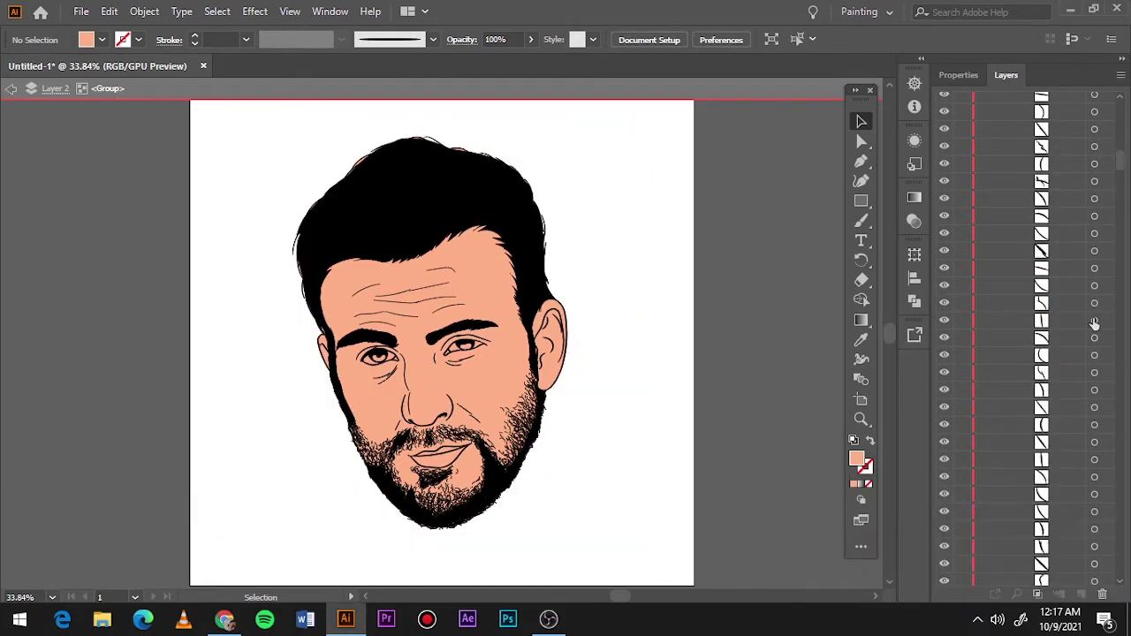
{"action": "left_click_drag", "start_coordinate": [963, 209], "coordinate": [1007, 90]}
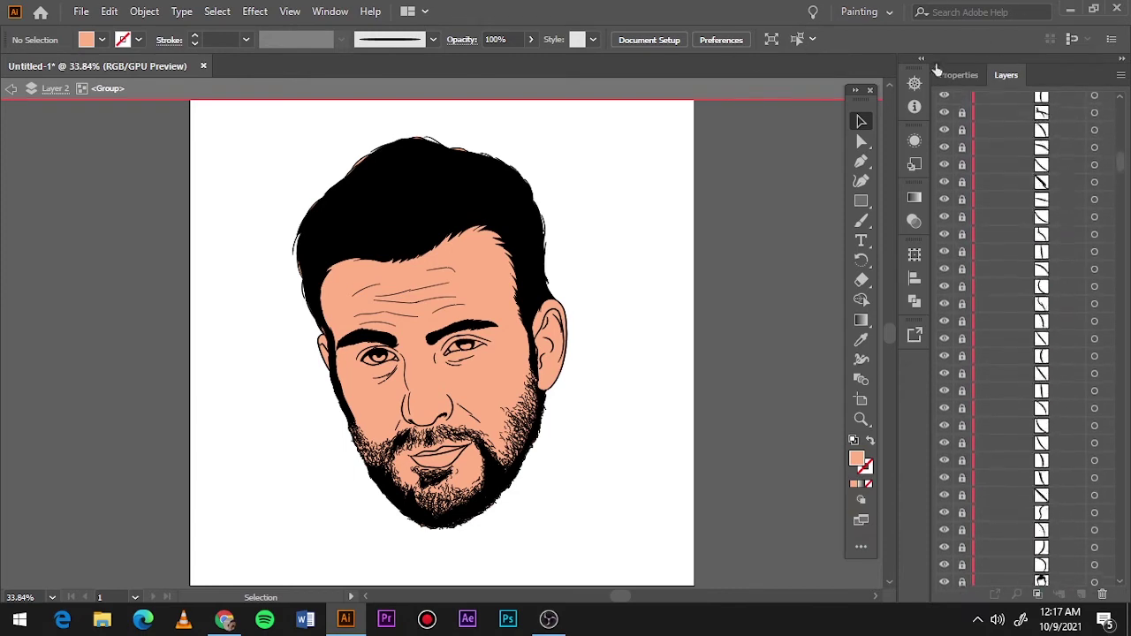
{"action": "scroll", "coordinate": [988, 149], "scroll_direction": "up", "scroll_amount": 10}
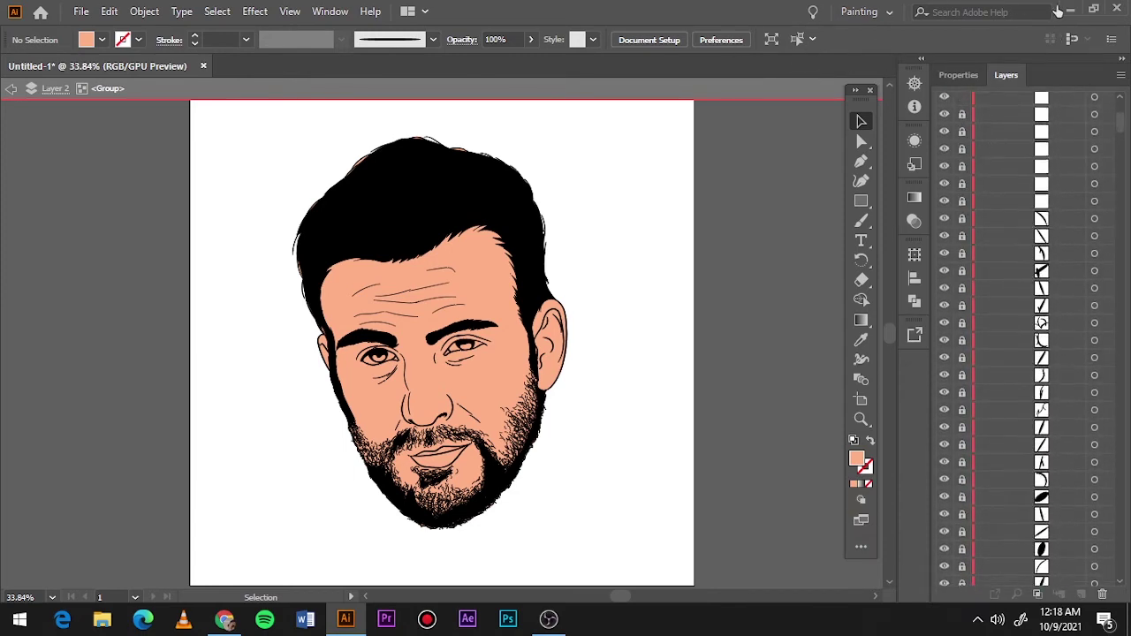
{"action": "scroll", "coordinate": [869, 146], "scroll_direction": "down", "scroll_amount": 2}
{"action": "left_click", "coordinate": [862, 142]}
{"action": "scroll", "coordinate": [309, 132], "scroll_direction": "up", "scroll_amount": 2}
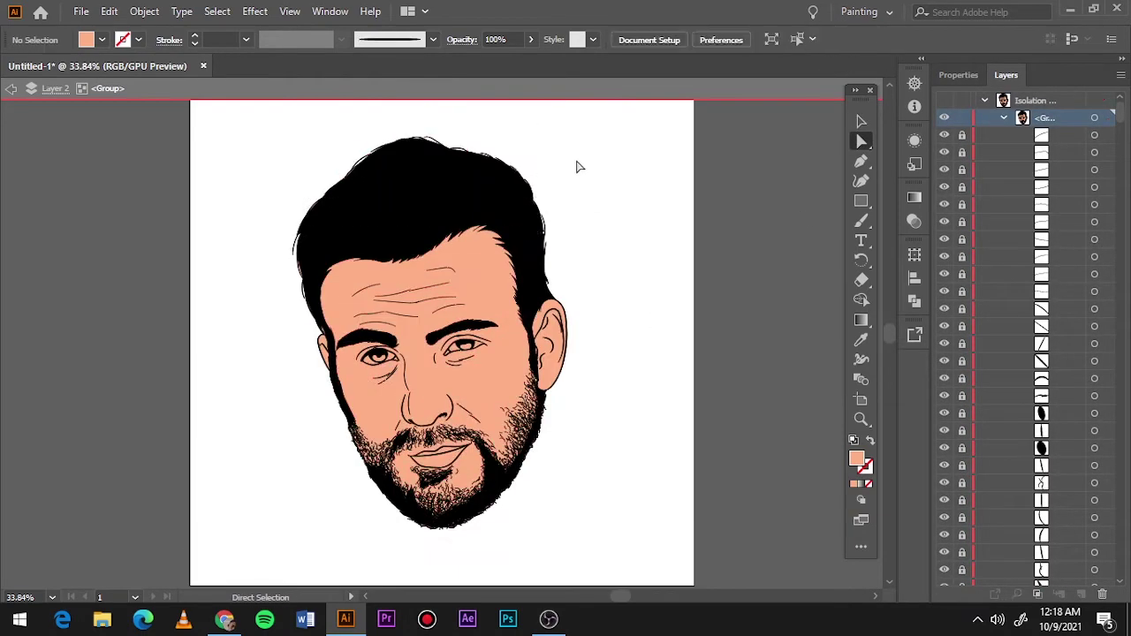
Step: Zoom in and marquee the stray anchor points along the chin and jaw edge
{"action": "key", "text": "ctrl+1"}
{"action": "scroll", "coordinate": [521, 309], "scroll_direction": "down", "scroll_amount": 3}
{"action": "scroll", "coordinate": [583, 407], "scroll_direction": "down", "scroll_amount": 2}
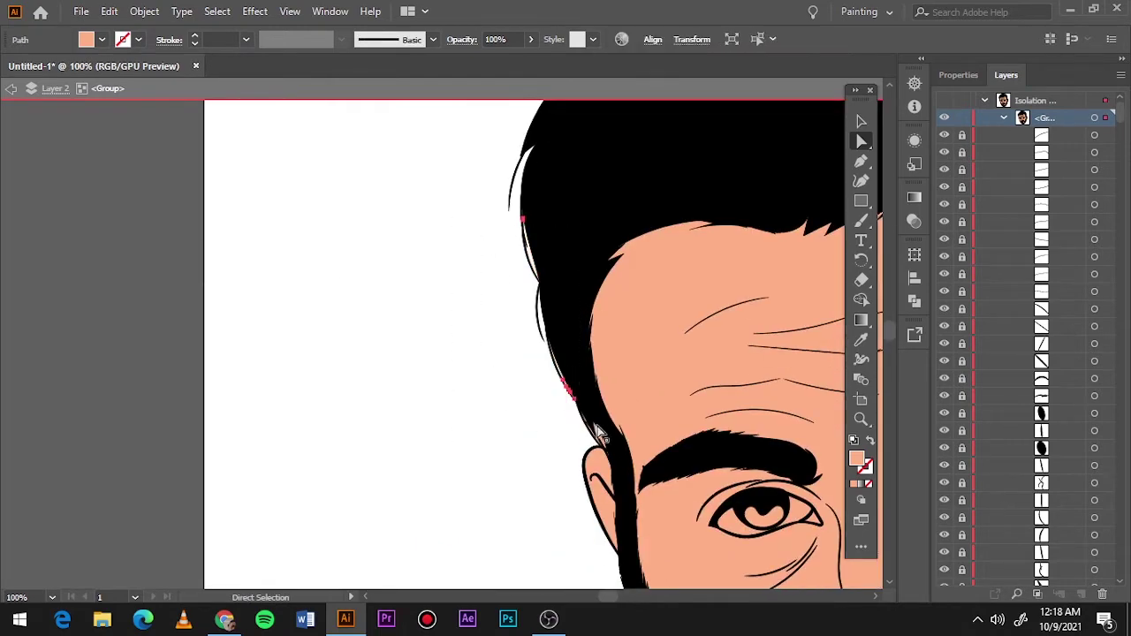
{"action": "scroll", "coordinate": [595, 435], "scroll_direction": "down", "scroll_amount": 4}
{"action": "scroll", "coordinate": [596, 435], "scroll_direction": "up", "scroll_amount": 1}
{"action": "left_click", "coordinate": [458, 334]}
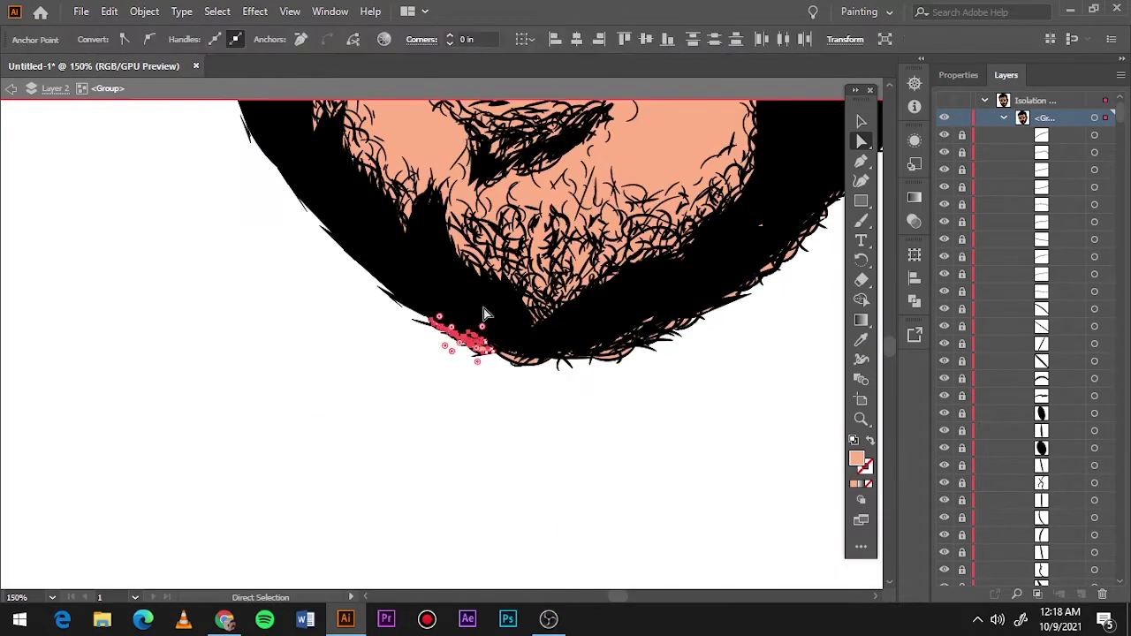
{"action": "left_click_drag", "start_coordinate": [752, 290], "coordinate": [613, 374]}
{"action": "mouse_move", "coordinate": [600, 377]}
{"action": "left_mouse_down"}
{"action": "mouse_move", "coordinate": [517, 468]}
{"action": "mouse_move", "coordinate": [529, 434]}
{"action": "mouse_move", "coordinate": [518, 459]}
{"action": "left_mouse_up"}
Step: Clean up the remaining stray path pieces further up the jaw, then zoom out to the whole face
{"action": "key", "text": "ctrl+equal"}
{"action": "key", "text": "ctrl+equal"}
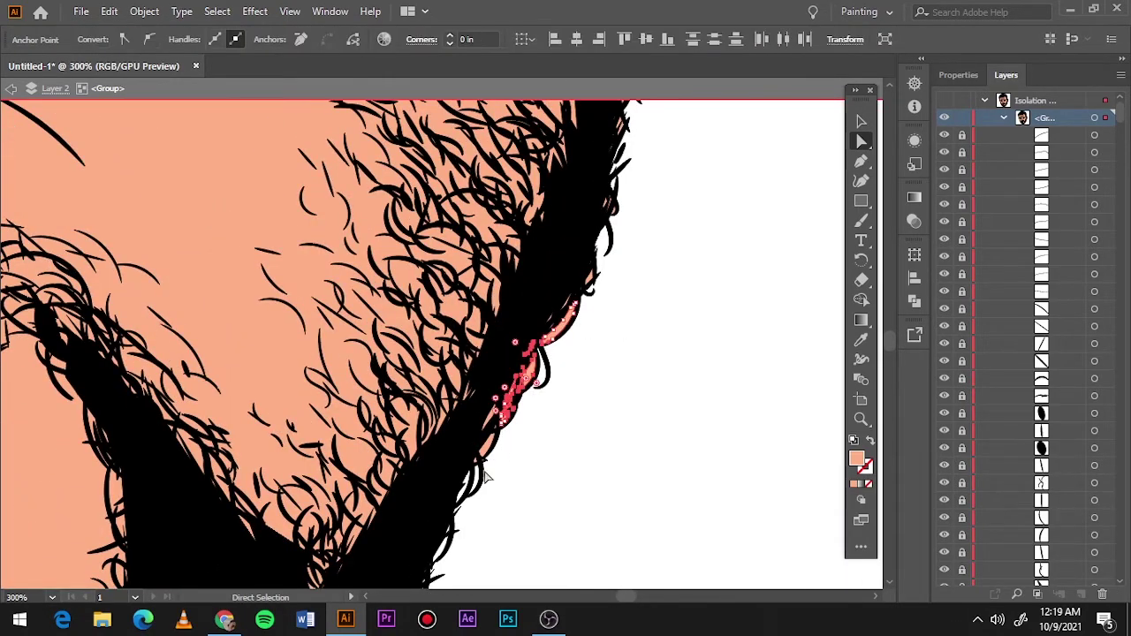
{"action": "left_click_drag", "start_coordinate": [586, 474], "coordinate": [698, 364]}
{"action": "scroll", "coordinate": [698, 364], "scroll_direction": "up", "scroll_amount": 1}
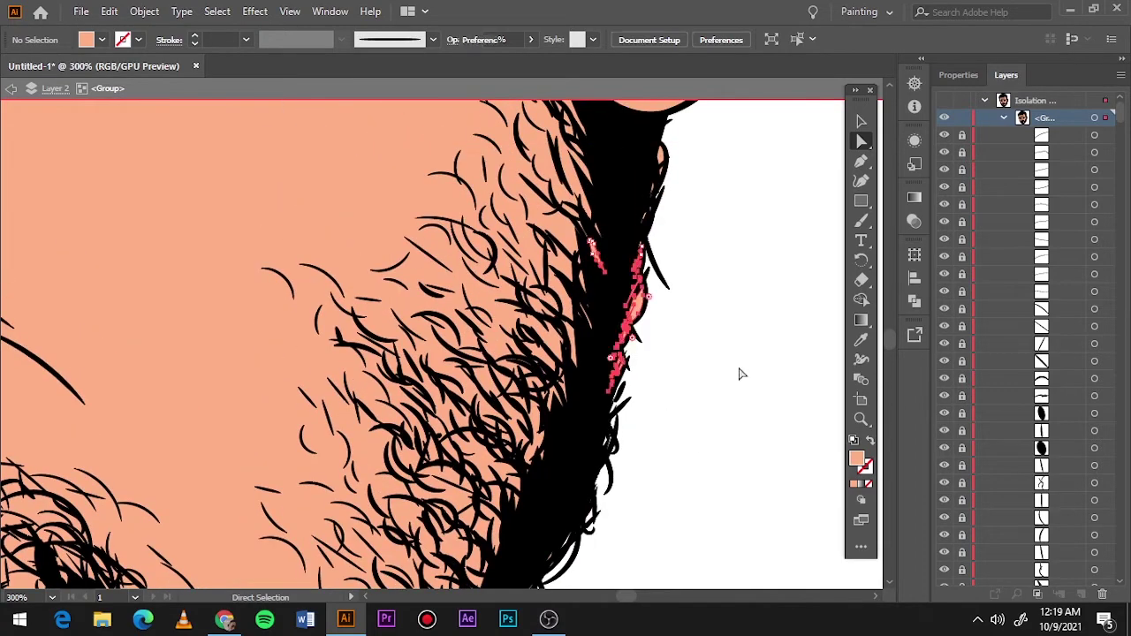
{"action": "scroll", "coordinate": [739, 373], "scroll_direction": "up", "scroll_amount": 3}
{"action": "left_click_drag", "start_coordinate": [707, 257], "coordinate": [658, 327]}
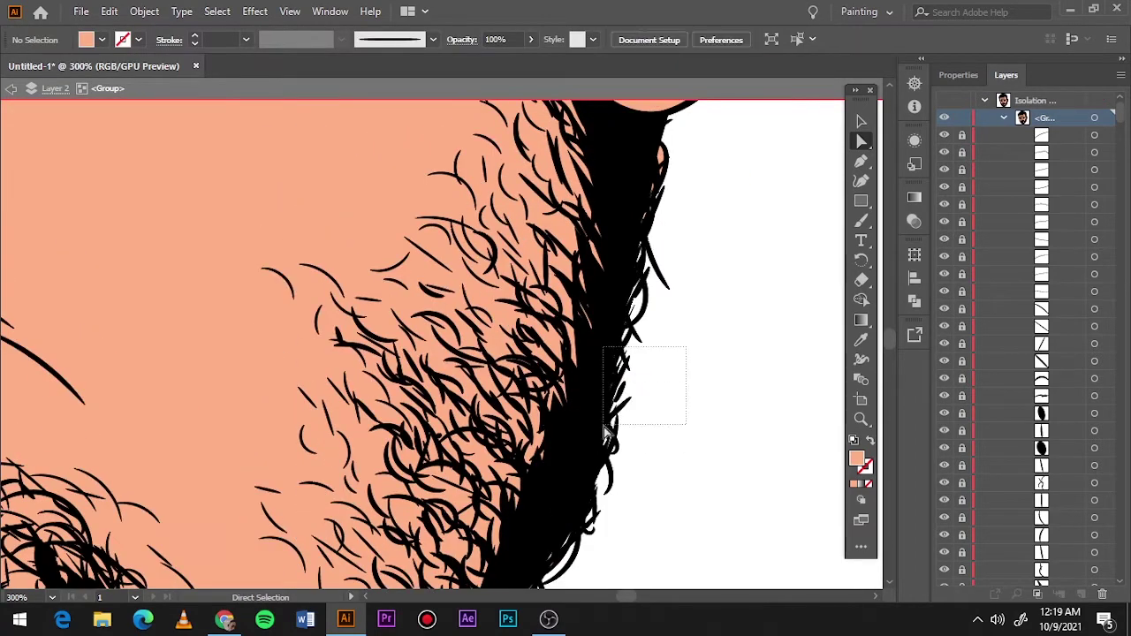
{"action": "key", "text": "ctrl+0"}
{"action": "scroll", "coordinate": [375, 358], "scroll_direction": "up", "scroll_amount": 5}
Step: Fill the lower and upper lip shapes pink
{"action": "scroll", "coordinate": [376, 357], "scroll_direction": "down", "scroll_amount": 3}
{"action": "left_click", "coordinate": [495, 493]}
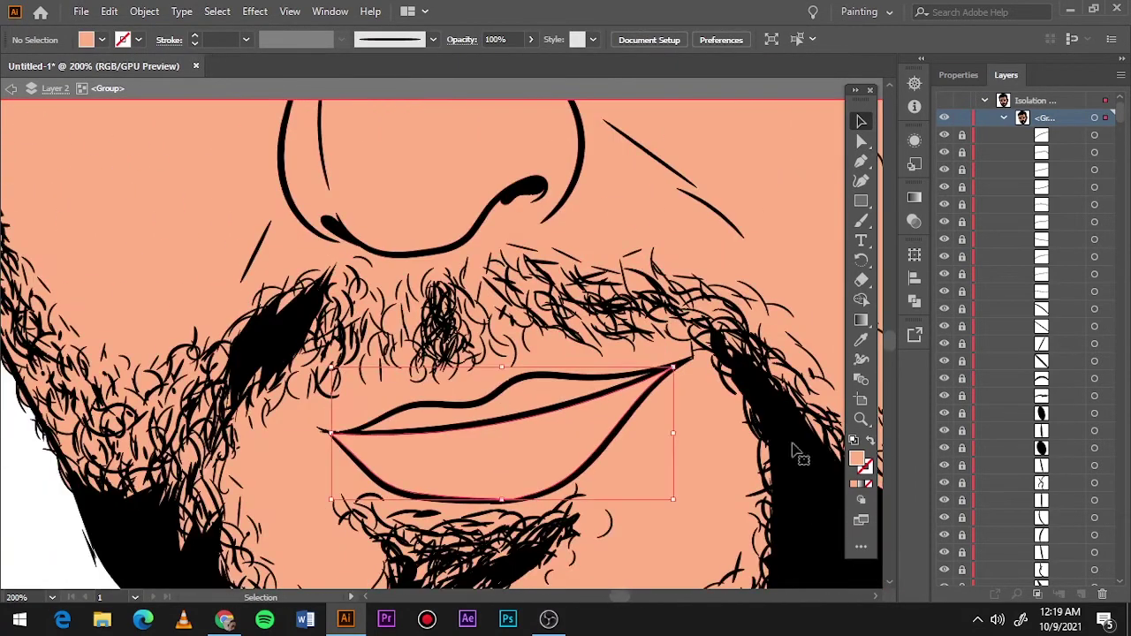
{"action": "double_click", "coordinate": [856, 458]}
{"action": "left_click", "coordinate": [726, 89]}
{"action": "key", "text": "Return"}
{"action": "left_click", "coordinate": [530, 395]}
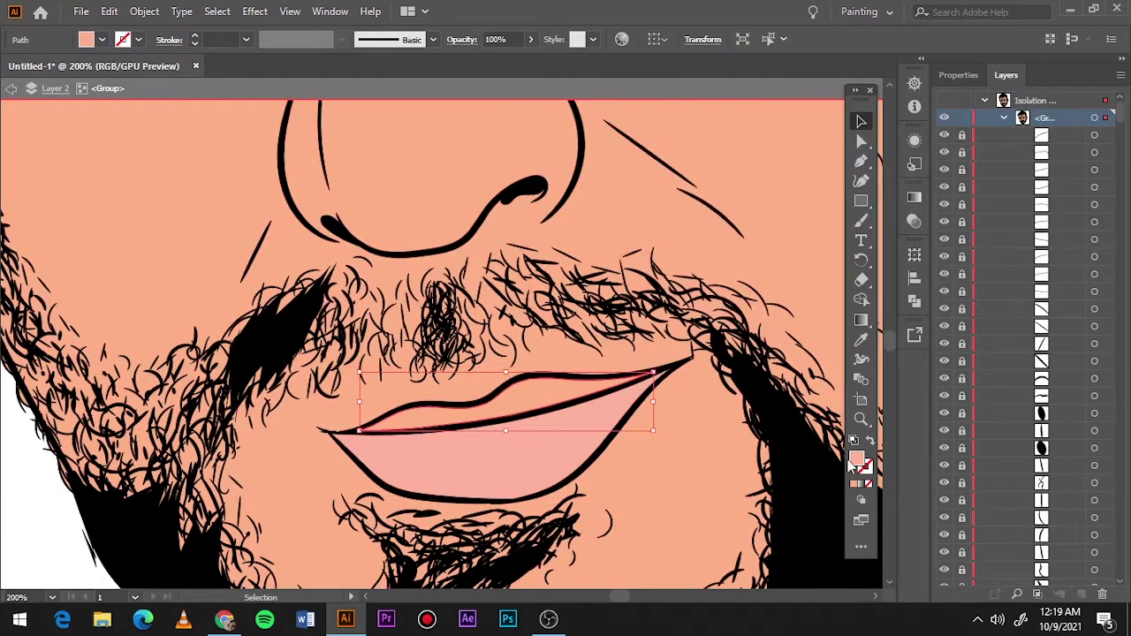
{"action": "double_click", "coordinate": [856, 458]}
{"action": "left_click", "coordinate": [743, 108]}
{"action": "left_click", "coordinate": [1007, 94]}
Step: Fill the eye whites white and the inner eye corners pink
{"action": "key", "text": "ctrl+minus"}
{"action": "scroll", "coordinate": [672, 276], "scroll_direction": "up", "scroll_amount": 2}
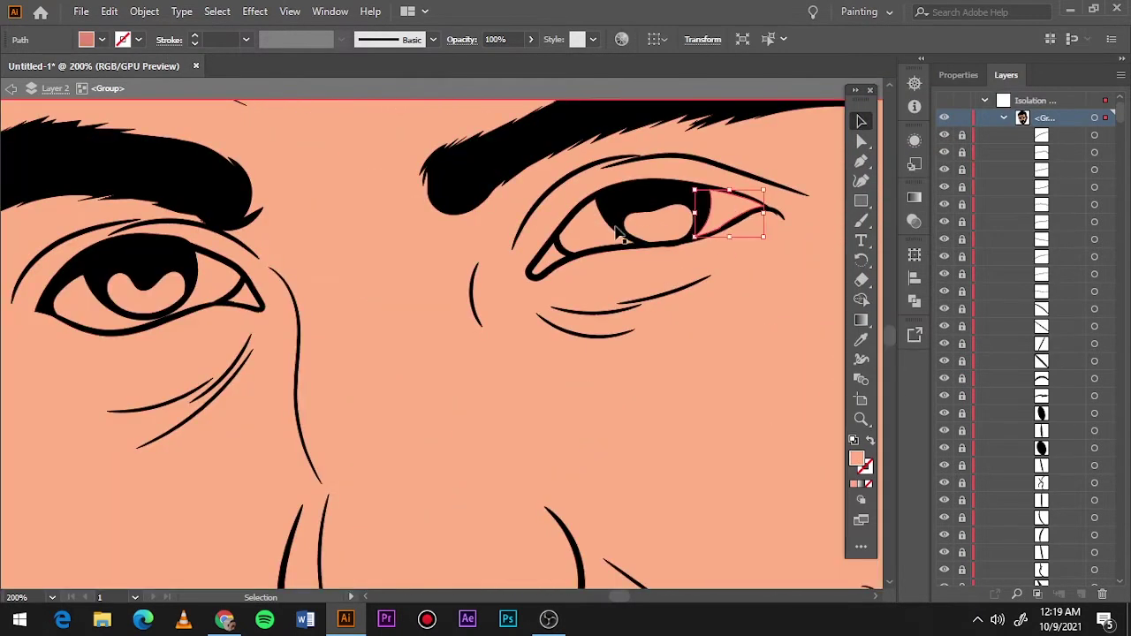
{"action": "left_click", "coordinate": [680, 216]}
{"action": "double_click", "coordinate": [856, 458]}
{"action": "left_click", "coordinate": [1031, 94]}
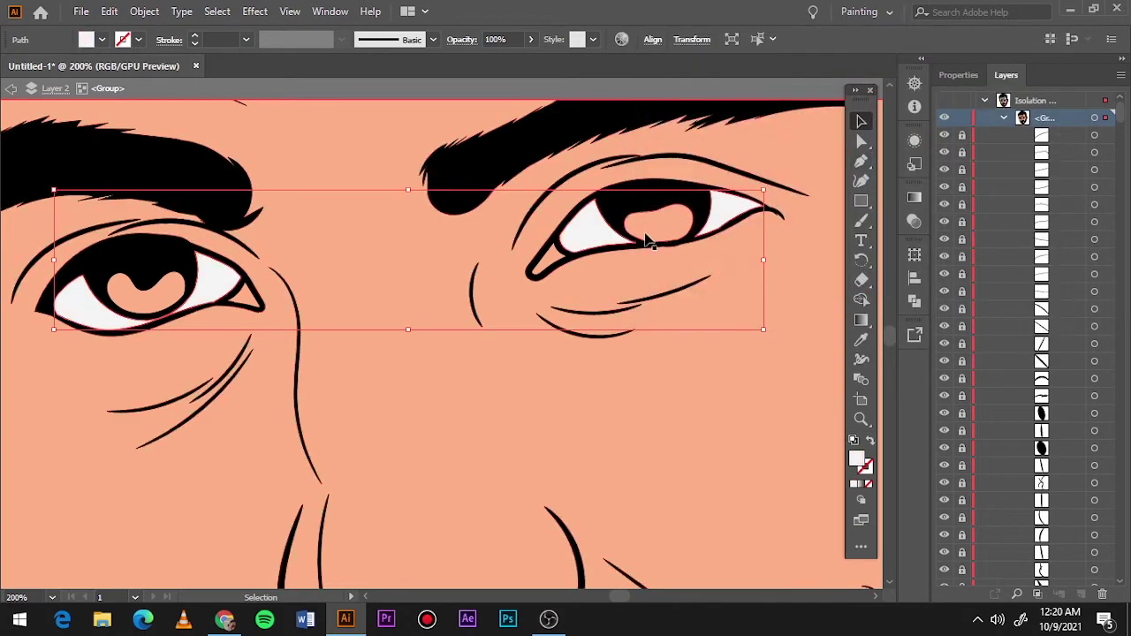
{"action": "left_click", "coordinate": [547, 265]}
{"action": "double_click", "coordinate": [856, 457]}
{"action": "left_click", "coordinate": [735, 106]}
{"action": "left_click", "coordinate": [1031, 94]}
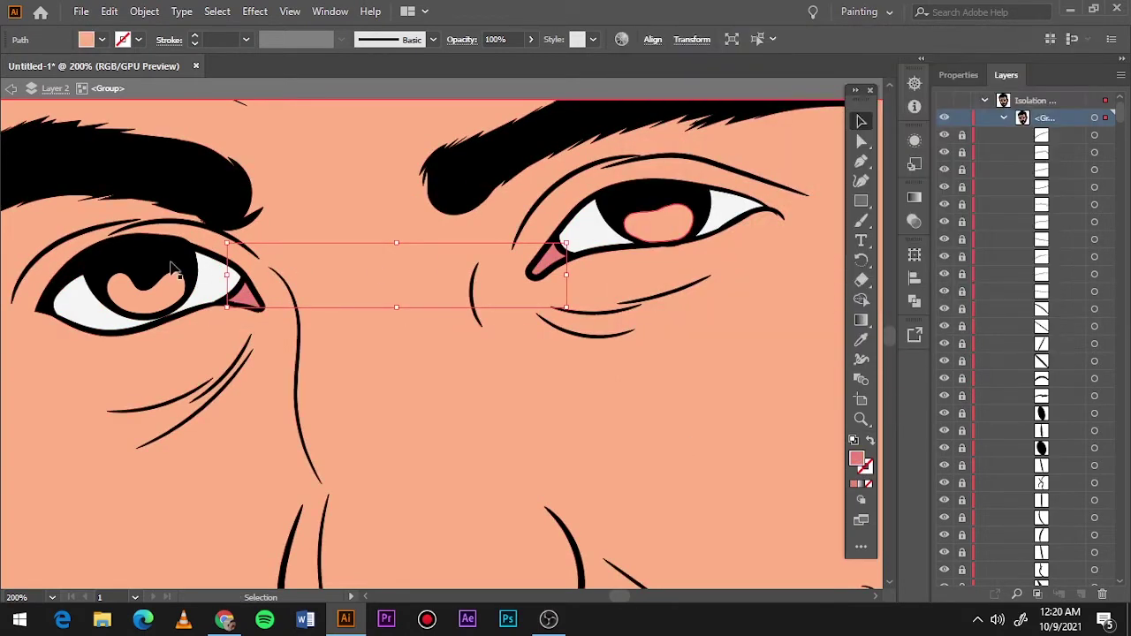
Step: Fill both irises pale green A9FFAF, then fit the artboard and hide the cartoon layer
{"action": "left_click", "coordinate": [176, 228]}
{"action": "double_click", "coordinate": [856, 458]}
{"action": "left_click", "coordinate": [888, 220]}
{"action": "left_click", "coordinate": [687, 108]}
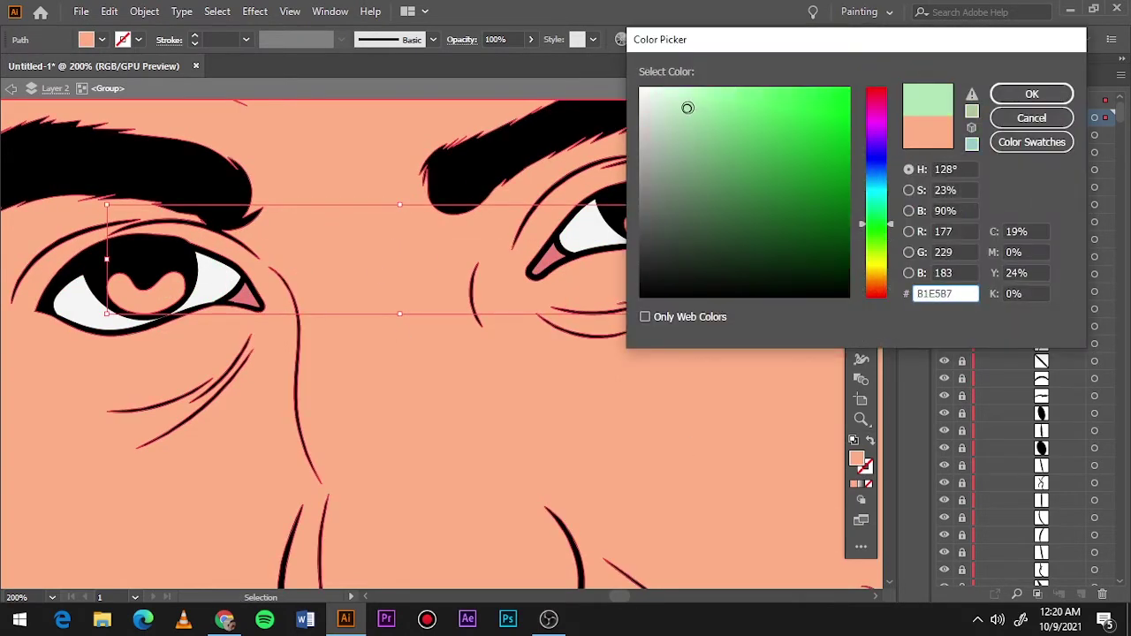
{"action": "left_click", "coordinate": [1031, 94]}
{"action": "double_click", "coordinate": [856, 457]}
{"action": "left_click", "coordinate": [712, 86]}
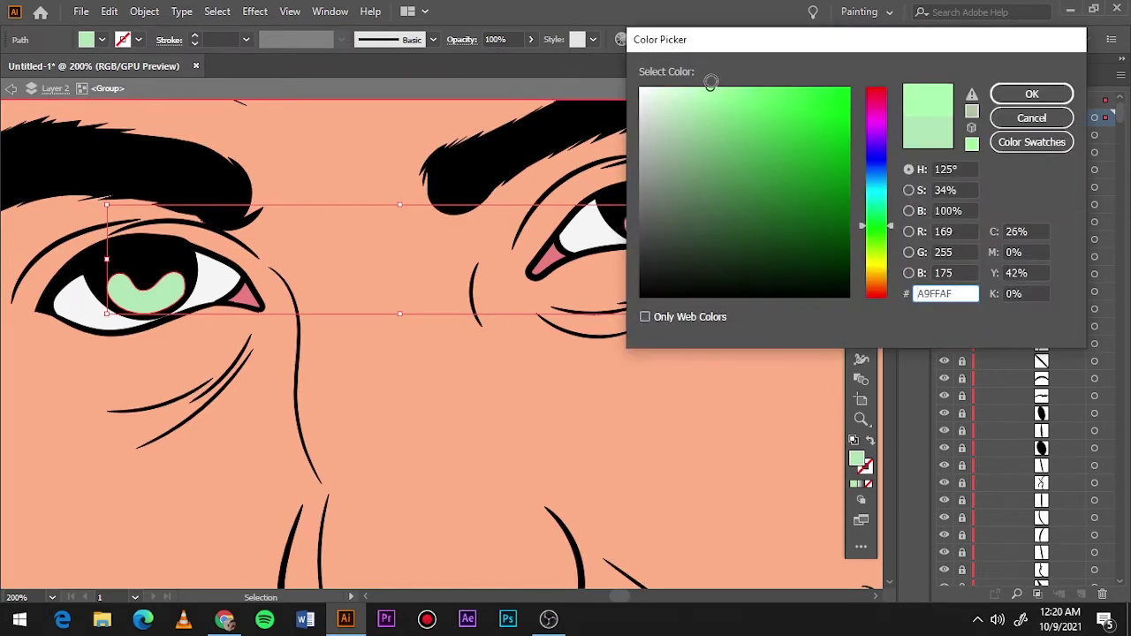
{"action": "left_click", "coordinate": [1031, 94]}
{"action": "key", "text": "ctrl+0"}
{"action": "left_click", "coordinate": [944, 118]}
Step: Hide the reference photo layer and duplicate the cartoon layer
{"action": "left_click", "coordinate": [943, 118]}
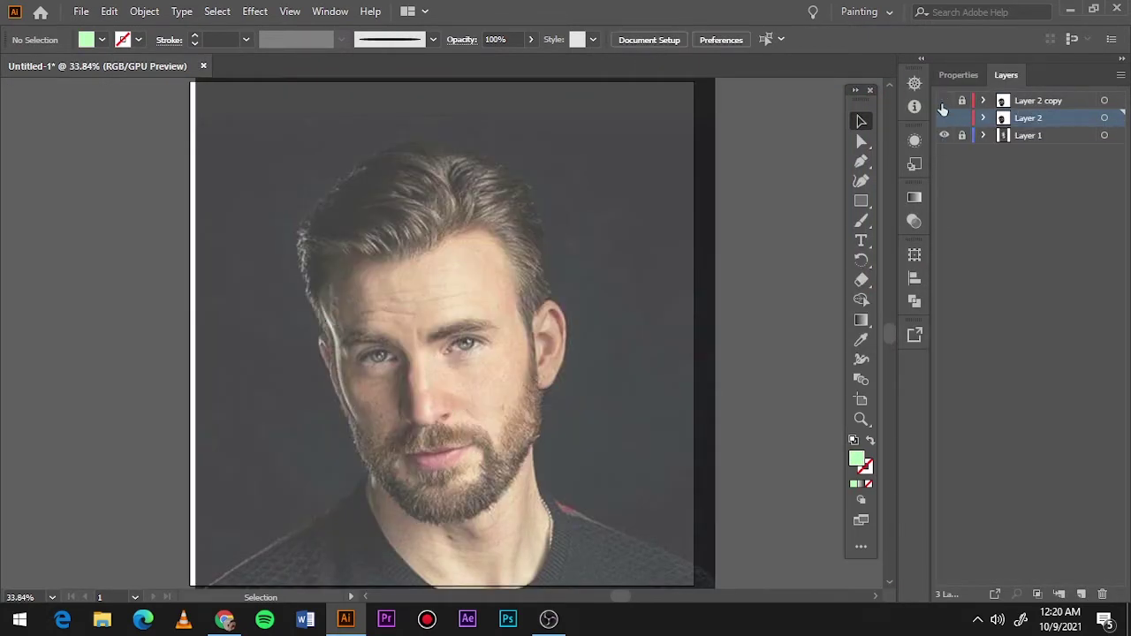
{"action": "left_click", "coordinate": [944, 118]}
{"action": "left_click", "coordinate": [943, 135]}
{"action": "left_click_drag", "start_coordinate": [1060, 603], "coordinate": [1059, 593]}
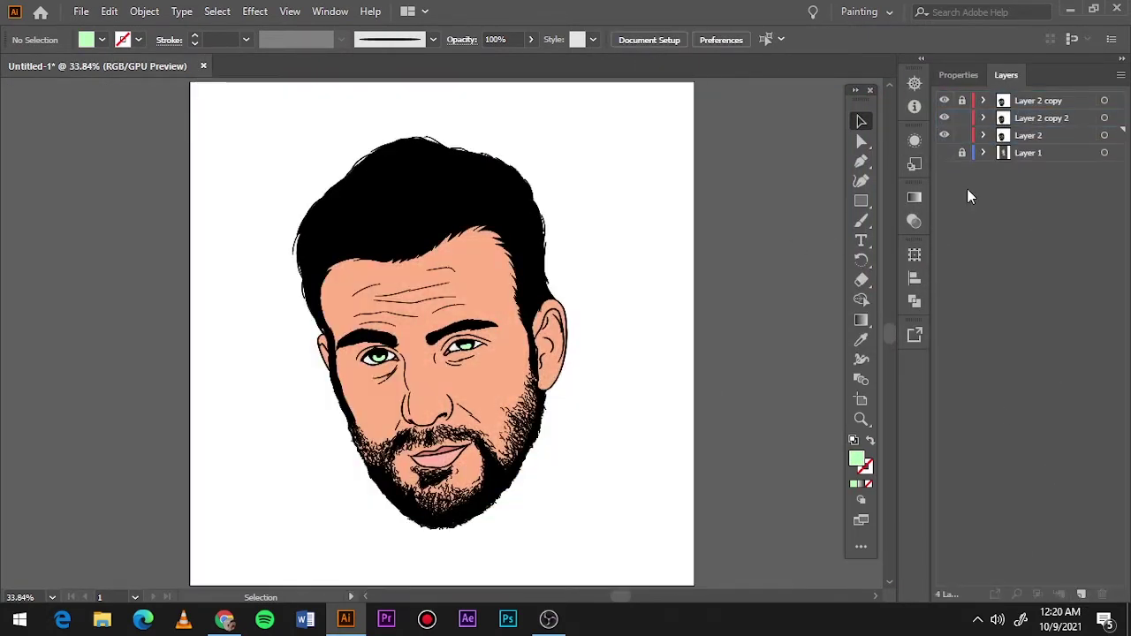
Step: Delete the face skin and ear peach fills from the duplicate layer
{"action": "key", "text": "a"}
{"action": "left_click", "coordinate": [477, 274], "text": "alt"}
{"action": "key", "text": "Delete"}
{"action": "scroll", "coordinate": [492, 317], "scroll_direction": "up", "scroll_amount": 1}
{"action": "scroll", "coordinate": [492, 316], "scroll_direction": "down", "scroll_amount": 2}
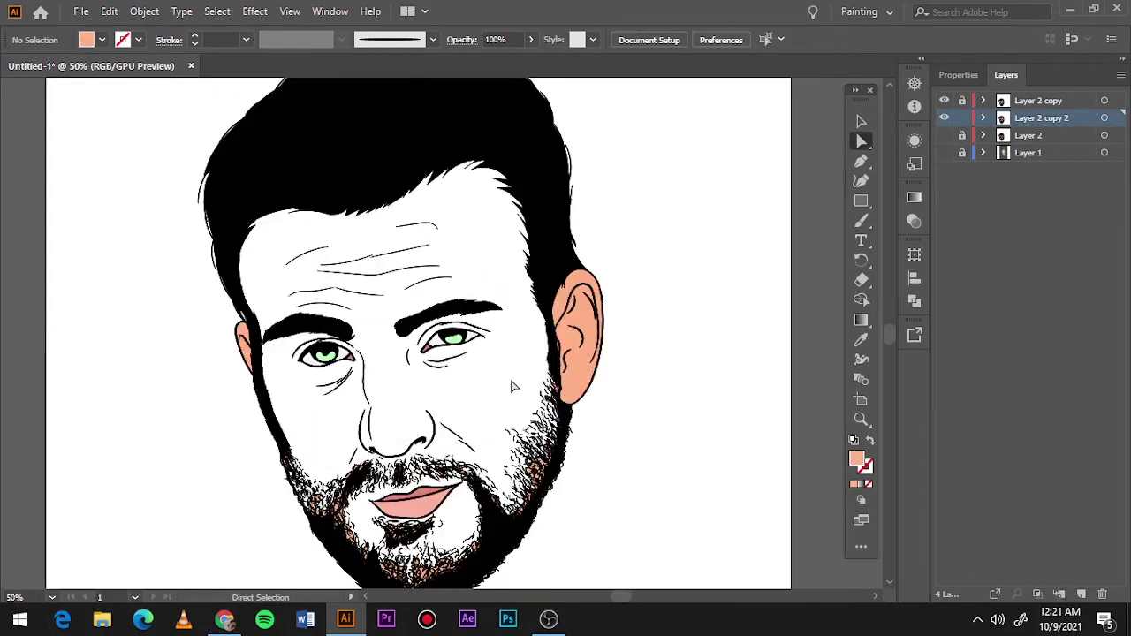
{"action": "left_click_drag", "start_coordinate": [668, 277], "coordinate": [505, 542]}
{"action": "key", "text": "Delete"}
Step: Delete the left-jaw beard paths from the copy, add a new layer and show the photo
{"action": "scroll", "coordinate": [386, 530], "scroll_direction": "down", "scroll_amount": 2}
{"action": "scroll", "coordinate": [315, 334], "scroll_direction": "up", "scroll_amount": 1}
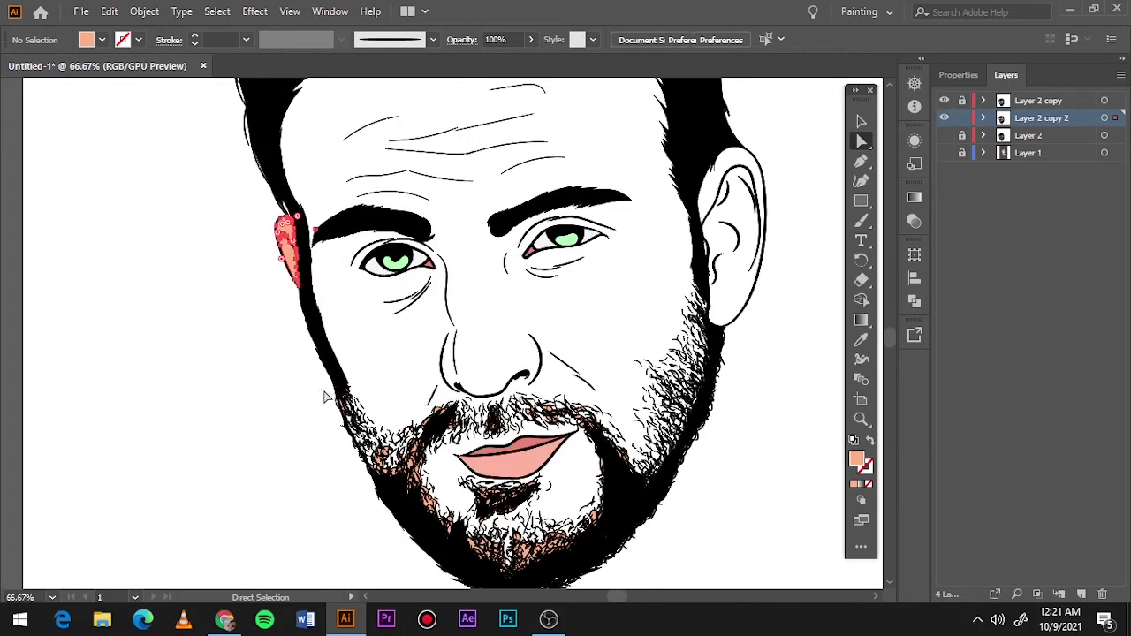
{"action": "scroll", "coordinate": [323, 389], "scroll_direction": "up", "scroll_amount": 5}
{"action": "scroll", "coordinate": [324, 389], "scroll_direction": "down", "scroll_amount": 7}
{"action": "left_click_drag", "start_coordinate": [277, 164], "coordinate": [448, 380]}
{"action": "key", "text": "Delete"}
{"action": "scroll", "coordinate": [446, 380], "scroll_direction": "up", "scroll_amount": 2}
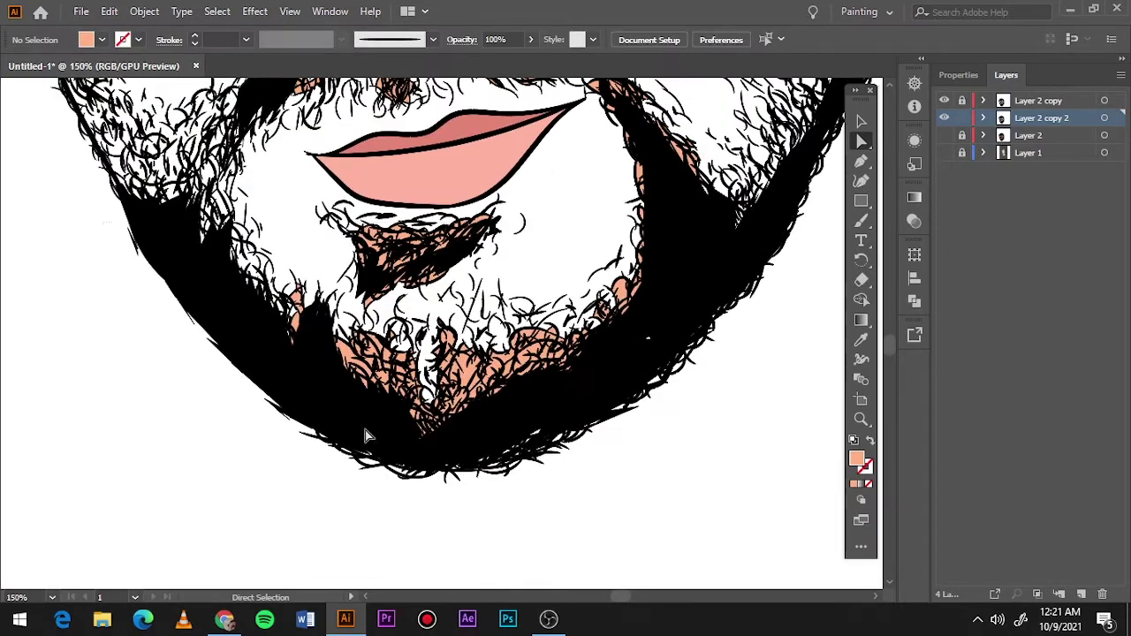
{"action": "scroll", "coordinate": [714, 516], "scroll_direction": "up", "scroll_amount": 1}
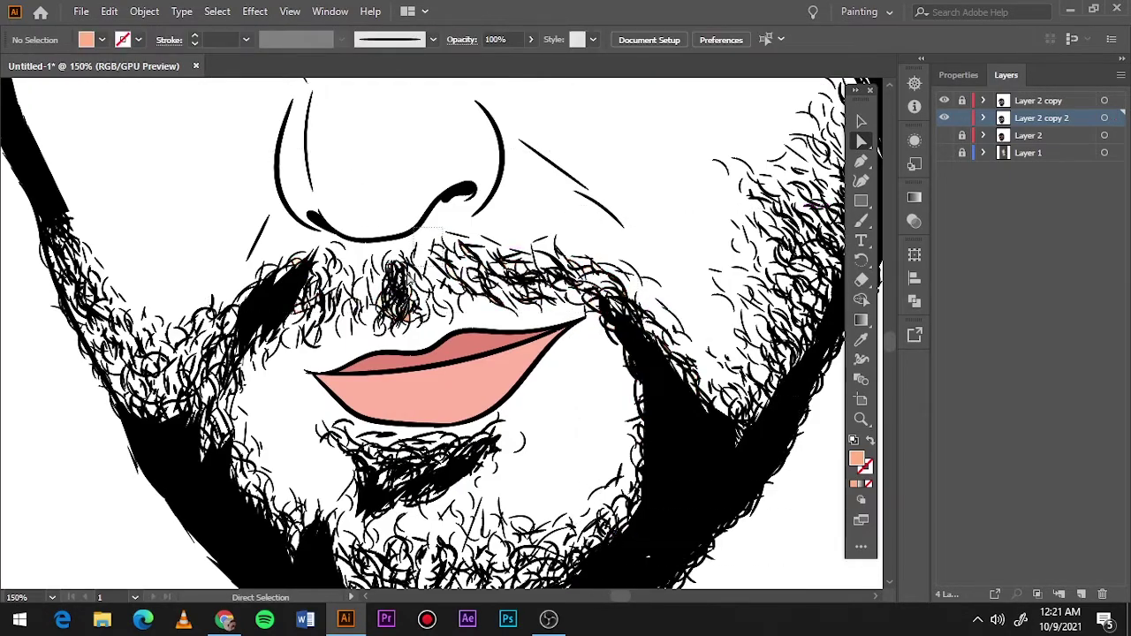
{"action": "key", "text": "ctrl+0"}
{"action": "left_click", "coordinate": [1025, 135]}
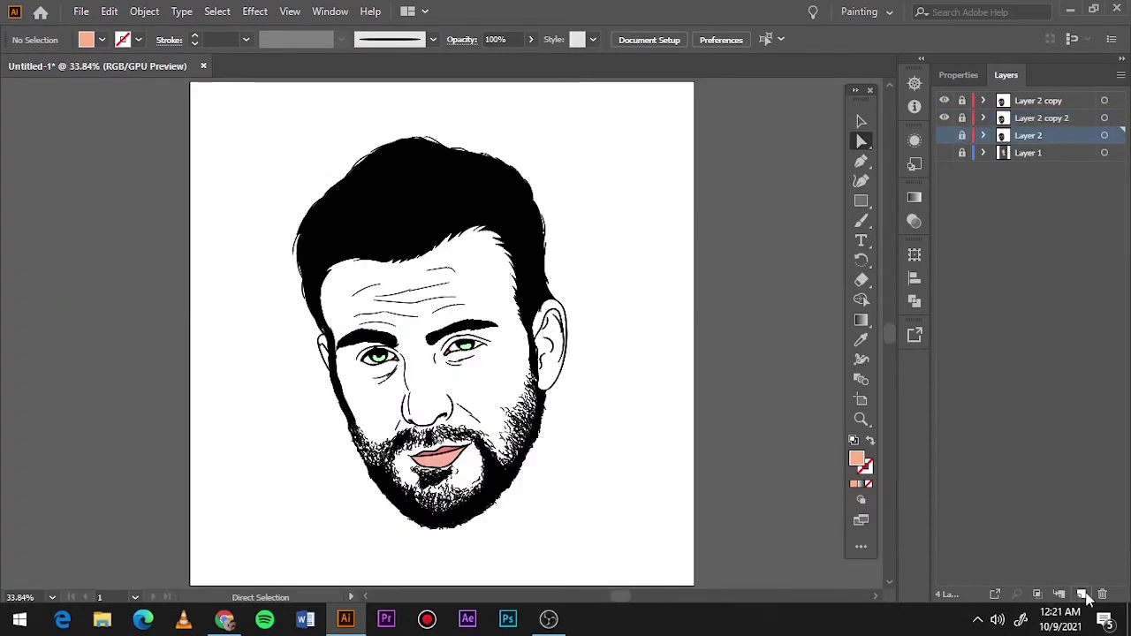
{"action": "left_click", "coordinate": [1081, 594]}
Step: Set a darker salmon fill and the Pencil tool, checking the photo beneath the cartoon layers
{"action": "left_click", "coordinate": [944, 169]}
{"action": "scroll", "coordinate": [348, 402], "scroll_direction": "up", "scroll_amount": 2}
{"action": "scroll", "coordinate": [332, 212], "scroll_direction": "up", "scroll_amount": 1}
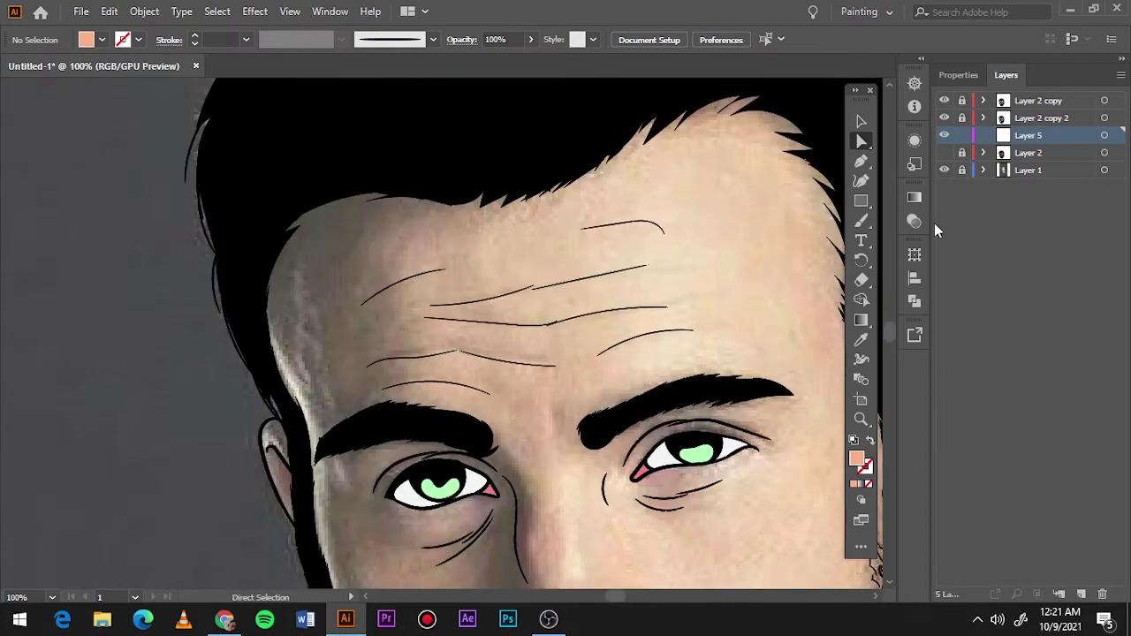
{"action": "left_click_drag", "start_coordinate": [943, 135], "coordinate": [943, 106]}
{"action": "scroll", "coordinate": [528, 384], "scroll_direction": "up", "scroll_amount": 1}
{"action": "double_click", "coordinate": [856, 458]}
{"action": "left_click", "coordinate": [1005, 97]}
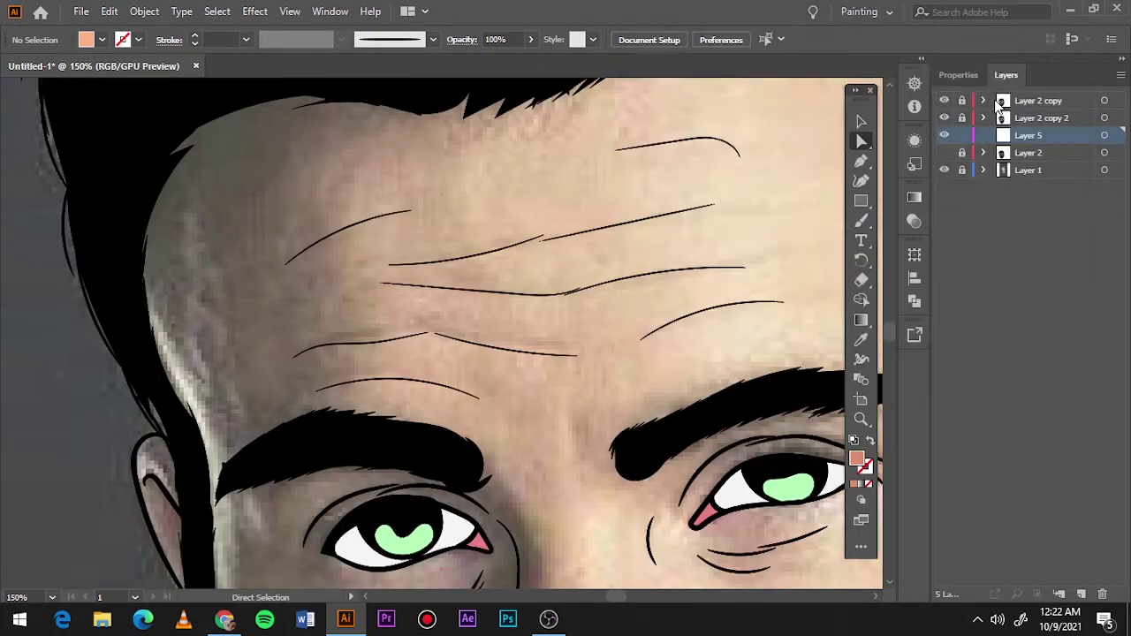
{"action": "key", "text": "n"}
{"action": "left_click", "coordinate": [943, 152]}
{"action": "left_click", "coordinate": [943, 152]}
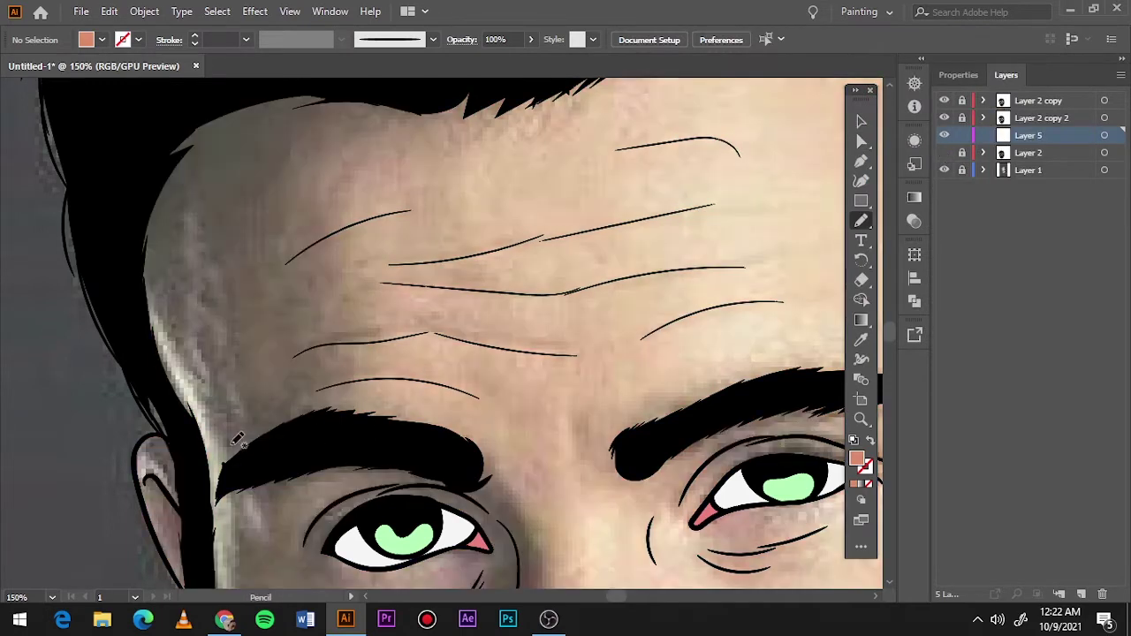
Step: Draw salmon shadow shapes along the left hairline, forehead wrinkles and upper hairline
{"action": "scroll", "coordinate": [264, 451], "scroll_direction": "left", "scroll_amount": 2}
{"action": "left_click_drag", "start_coordinate": [290, 430], "coordinate": [490, 74]}
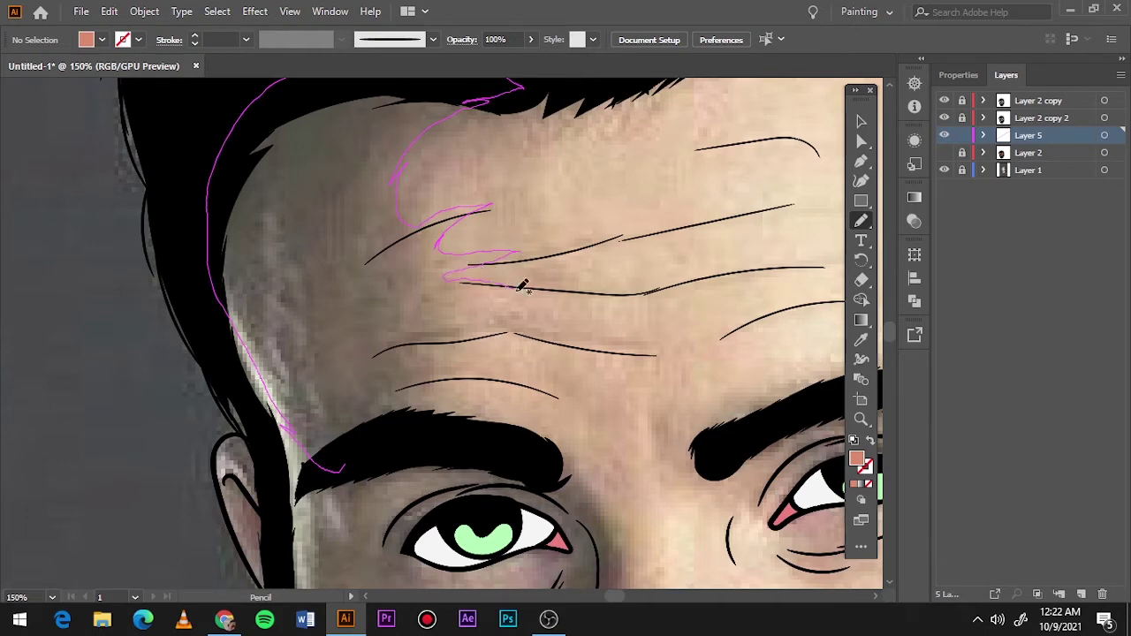
{"action": "left_click_drag", "start_coordinate": [448, 374], "coordinate": [422, 408]}
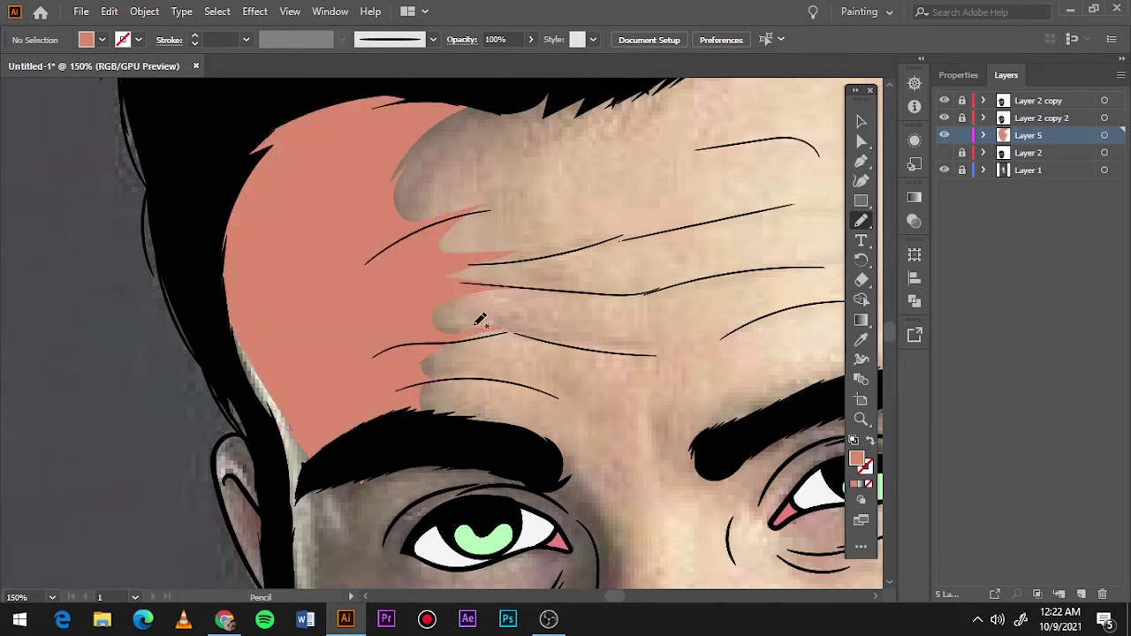
{"action": "left_click_drag", "start_coordinate": [487, 336], "coordinate": [492, 334]}
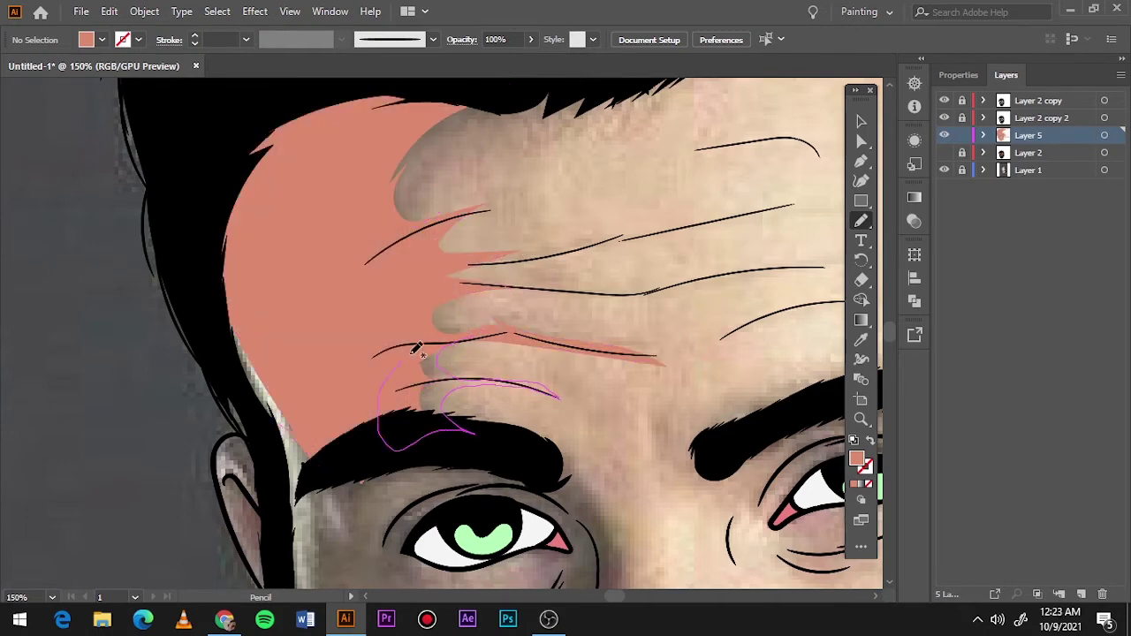
{"action": "left_click_drag", "start_coordinate": [556, 291], "coordinate": [496, 286]}
{"action": "left_click_drag", "start_coordinate": [504, 212], "coordinate": [461, 238]}
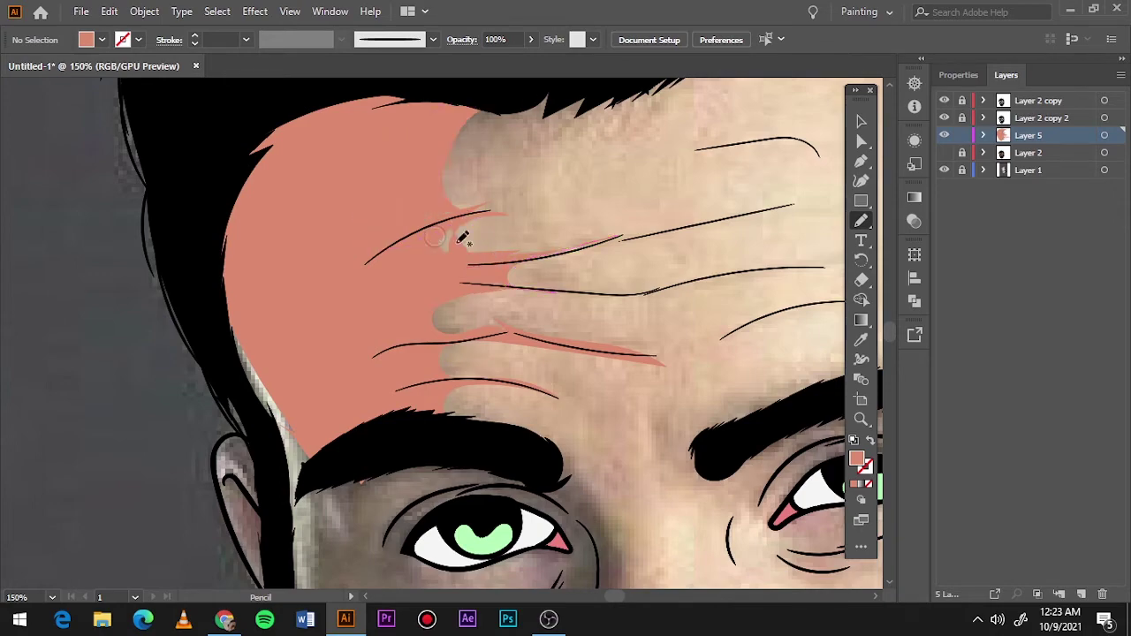
{"action": "key", "text": "ctrl+0"}
Step: Draw salmon shadow shapes over the left cheek and temple
{"action": "left_click", "coordinate": [943, 169]}
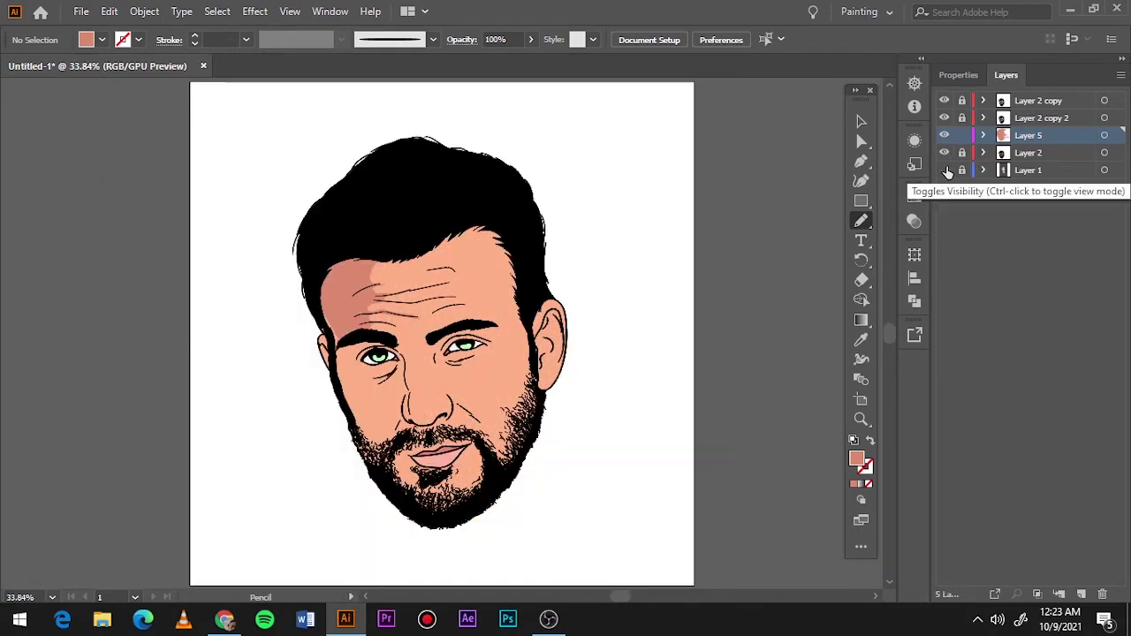
{"action": "left_click", "coordinate": [943, 170]}
{"action": "scroll", "coordinate": [380, 416], "scroll_direction": "up", "scroll_amount": 4}
{"action": "scroll", "coordinate": [379, 415], "scroll_direction": "up", "scroll_amount": 1}
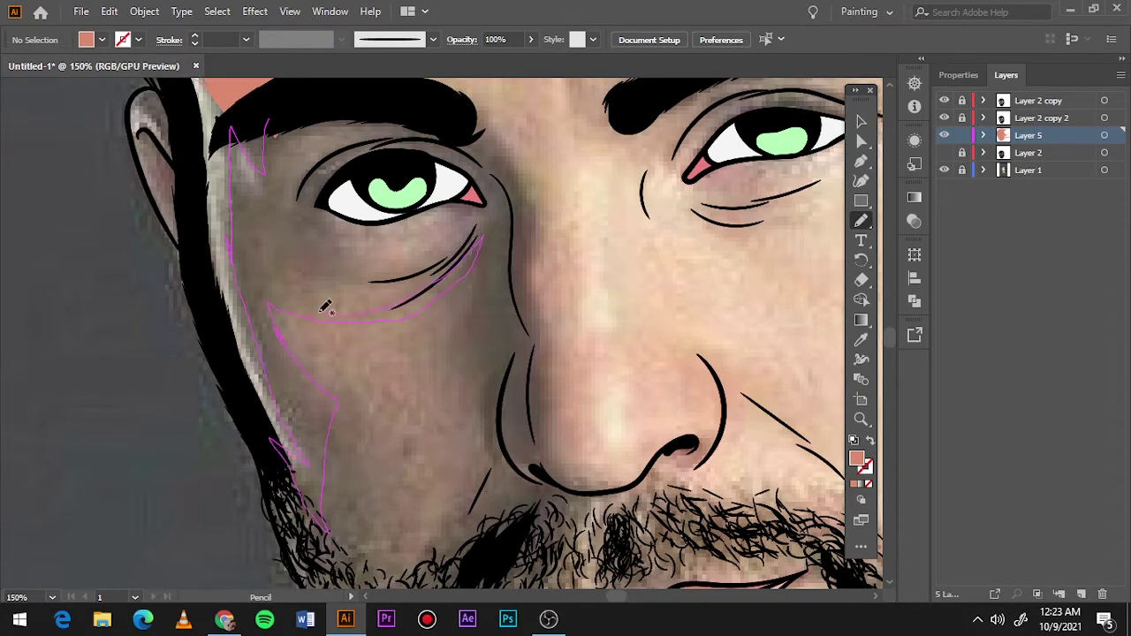
{"action": "left_click_drag", "start_coordinate": [332, 165], "coordinate": [277, 183]}
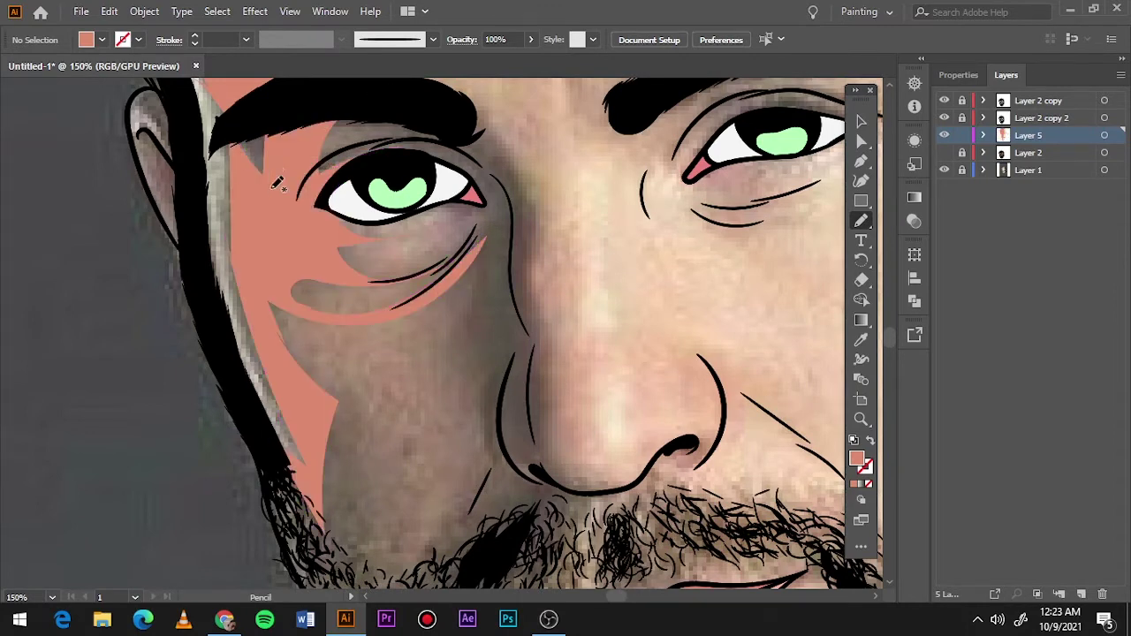
{"action": "left_click_drag", "start_coordinate": [227, 214], "coordinate": [264, 227]}
{"action": "scroll", "coordinate": [599, 298], "scroll_direction": "up", "scroll_amount": 1}
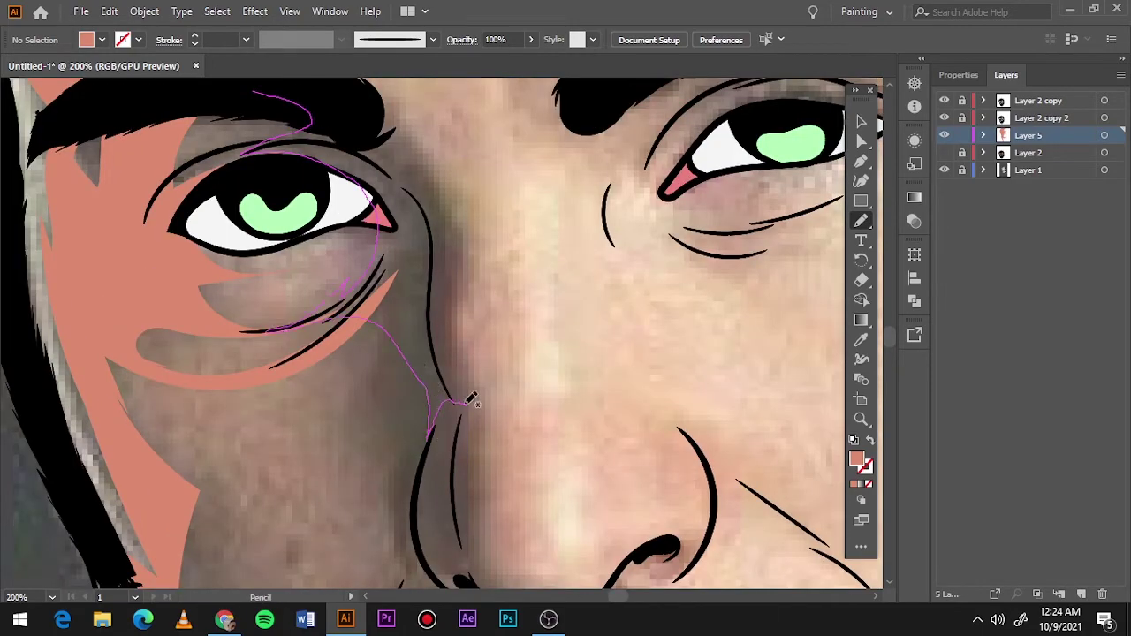
{"action": "left_click_drag", "start_coordinate": [428, 150], "coordinate": [265, 97]}
{"action": "scroll", "coordinate": [618, 353], "scroll_direction": "down", "scroll_amount": 5}
{"action": "scroll", "coordinate": [879, 528], "scroll_direction": "up", "scroll_amount": 1}
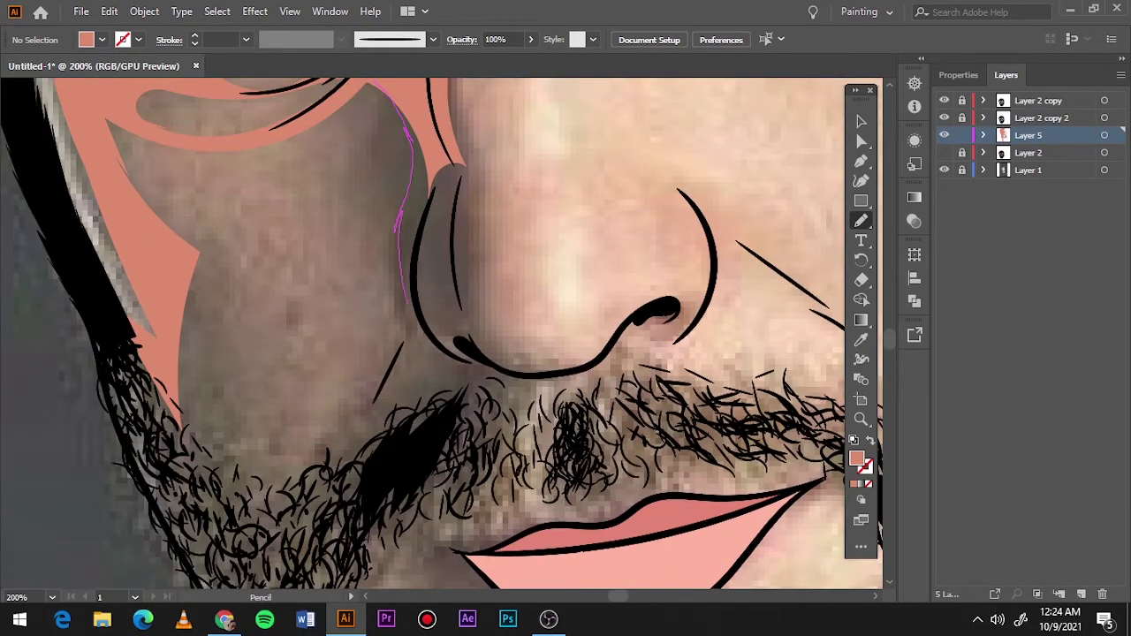
Step: Add salmon shadows down the nose side, cheek, beard edge and jaw to the chin
{"action": "left_click_drag", "start_coordinate": [482, 238], "coordinate": [475, 187]}
{"action": "scroll", "coordinate": [441, 336], "scroll_direction": "down", "scroll_amount": 3}
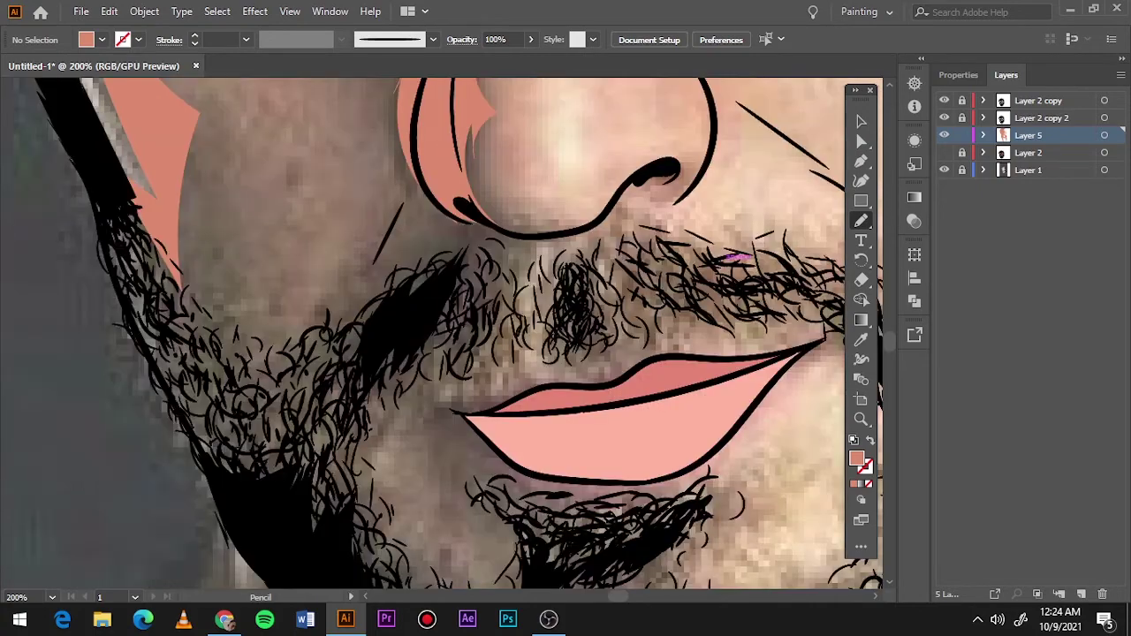
{"action": "scroll", "coordinate": [325, 231], "scroll_direction": "down", "scroll_amount": 1}
{"action": "mouse_move", "coordinate": [287, 296]}
{"action": "left_mouse_down"}
{"action": "mouse_move", "coordinate": [429, 494]}
{"action": "mouse_move", "coordinate": [509, 160]}
{"action": "left_mouse_up"}
{"action": "left_click_drag", "start_coordinate": [433, 309], "coordinate": [493, 268]}
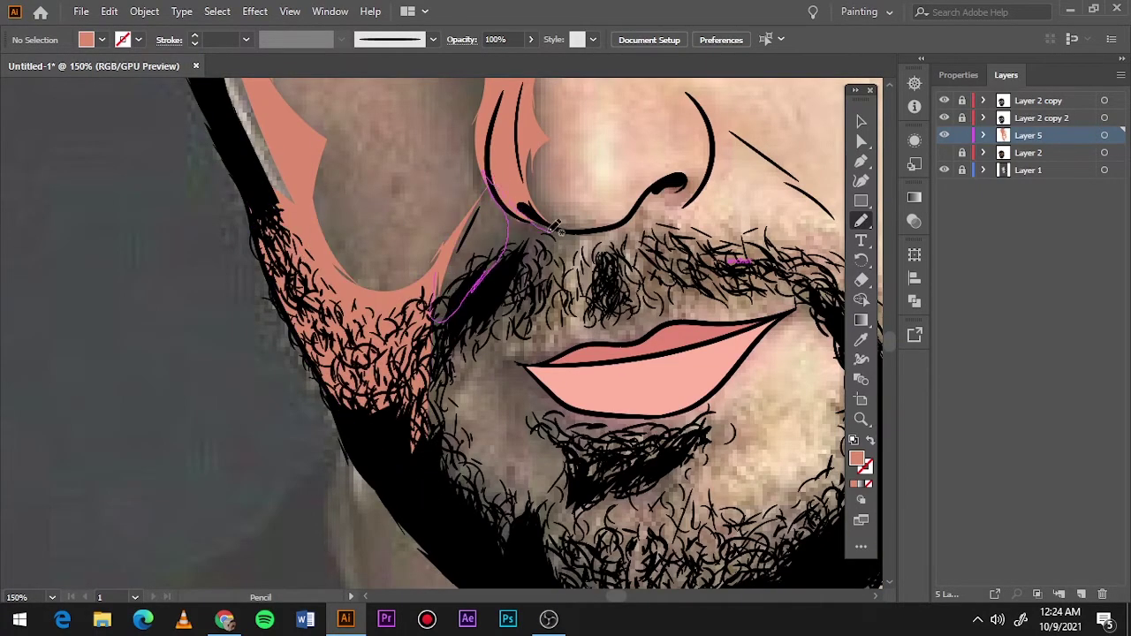
{"action": "left_click_drag", "start_coordinate": [472, 382], "coordinate": [466, 393]}
{"action": "scroll", "coordinate": [462, 359], "scroll_direction": "down", "scroll_amount": 2}
{"action": "scroll", "coordinate": [463, 358], "scroll_direction": "right", "scroll_amount": 5}
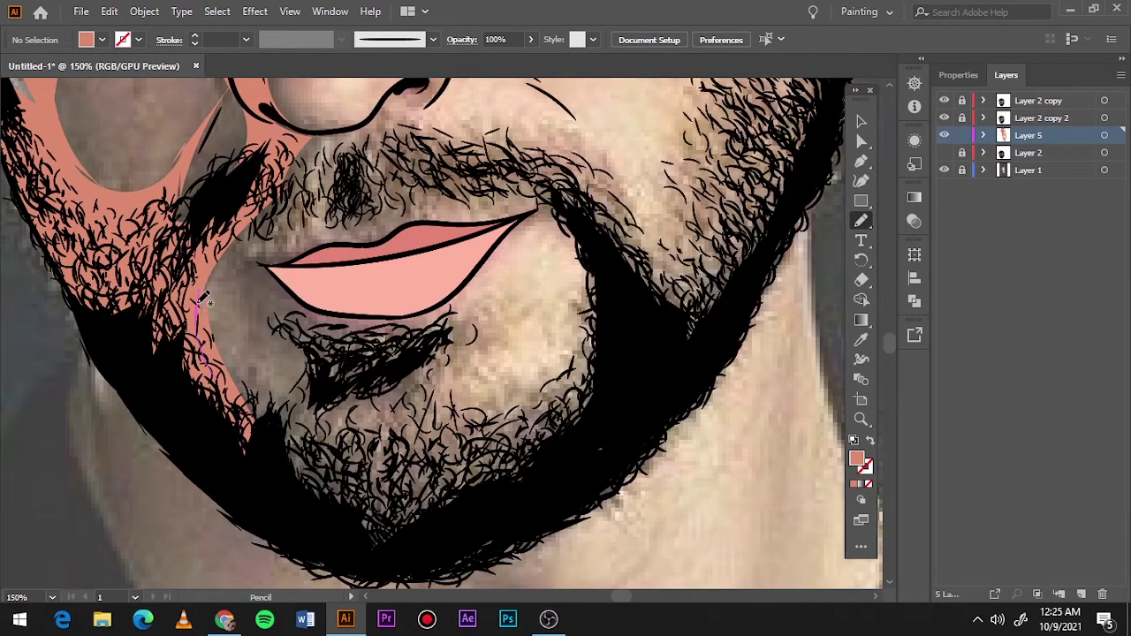
{"action": "mouse_move", "coordinate": [261, 261]}
{"action": "left_mouse_down"}
{"action": "mouse_move", "coordinate": [226, 300]}
{"action": "mouse_move", "coordinate": [247, 371]}
{"action": "left_mouse_up"}
Step: Fit the artboard and hide the reference photo to preview the shaded face
{"action": "key", "text": "ctrl+minus"}
{"action": "key", "text": "ctrl+0"}
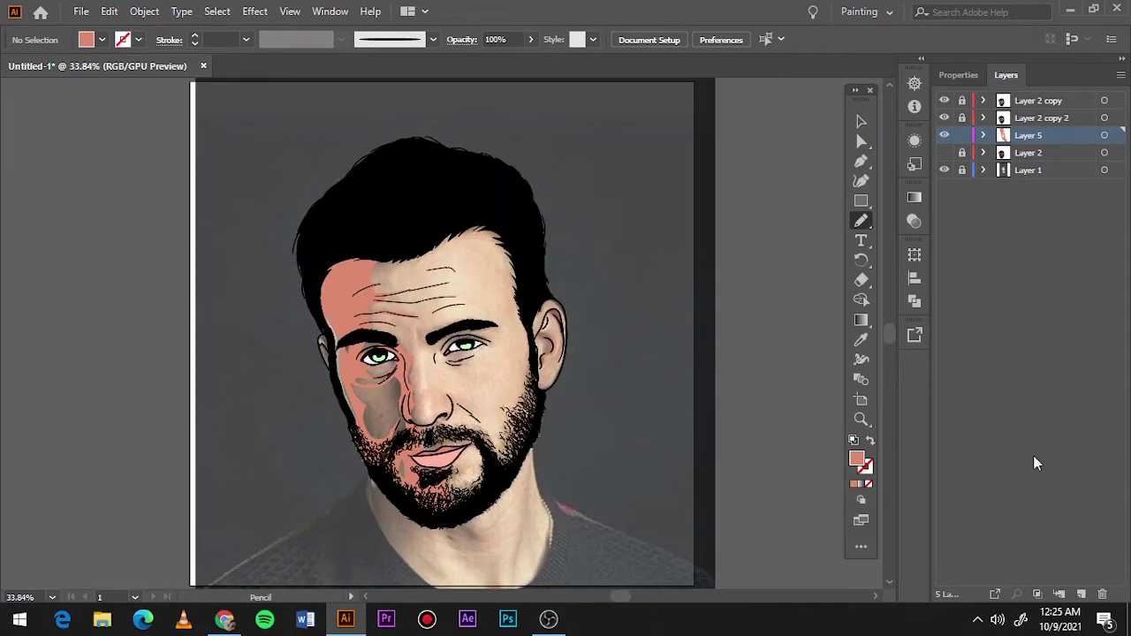
{"action": "left_click_drag", "start_coordinate": [943, 153], "coordinate": [943, 170]}
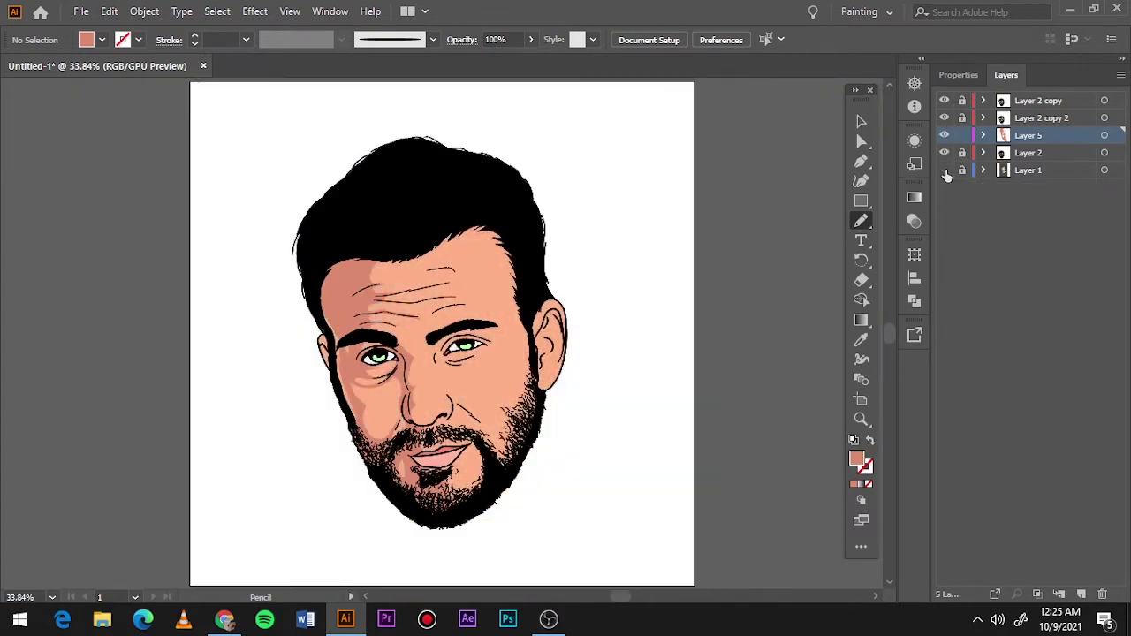
Step: Add a new layer and set a darker red fill for the shadows
{"action": "left_click", "coordinate": [944, 170]}
{"action": "key", "text": "ctrl+plus"}
{"action": "key", "text": "ctrl+plus"}
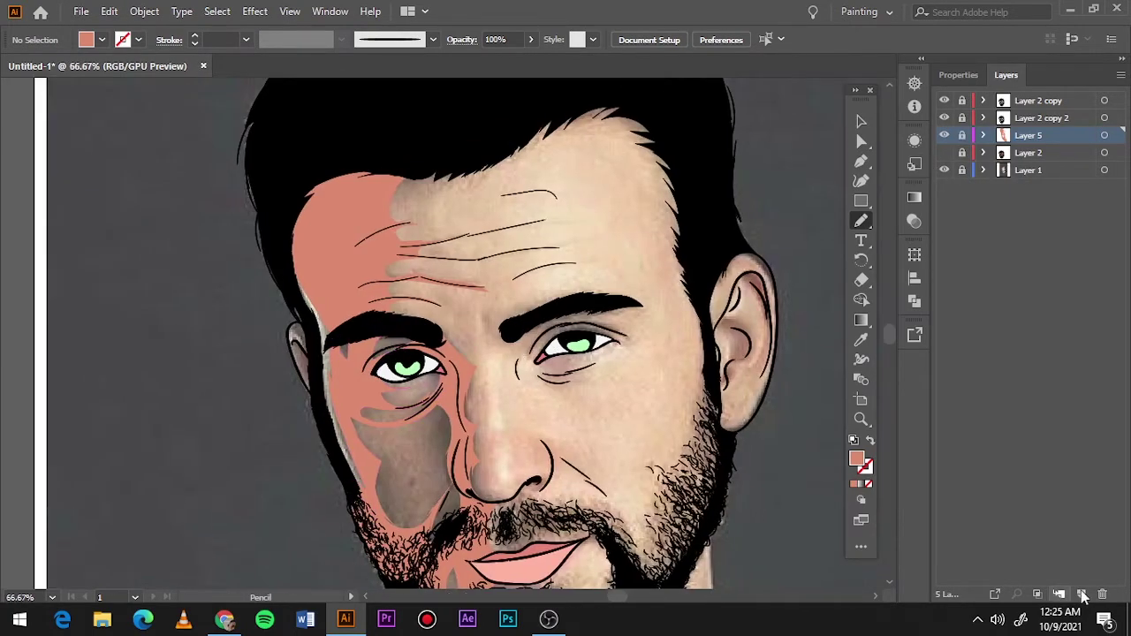
{"action": "left_click", "coordinate": [1081, 593]}
{"action": "key", "text": "ctrl+plus"}
{"action": "left_click", "coordinate": [943, 157]}
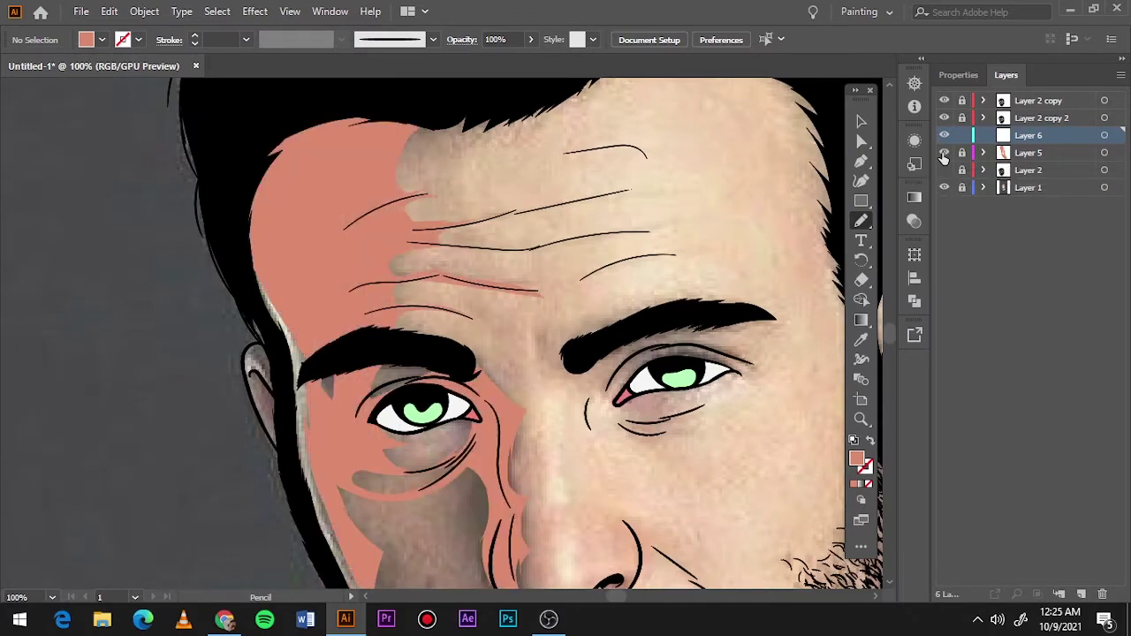
{"action": "double_click", "coordinate": [855, 458]}
{"action": "left_click", "coordinate": [745, 147]}
{"action": "left_click", "coordinate": [1027, 93]}
{"action": "key", "text": "ctrl+plus"}
Step: Draw dark red shadow shapes across the forehead, hairline and temple
{"action": "left_click_drag", "start_coordinate": [355, 231], "coordinate": [373, 290]}
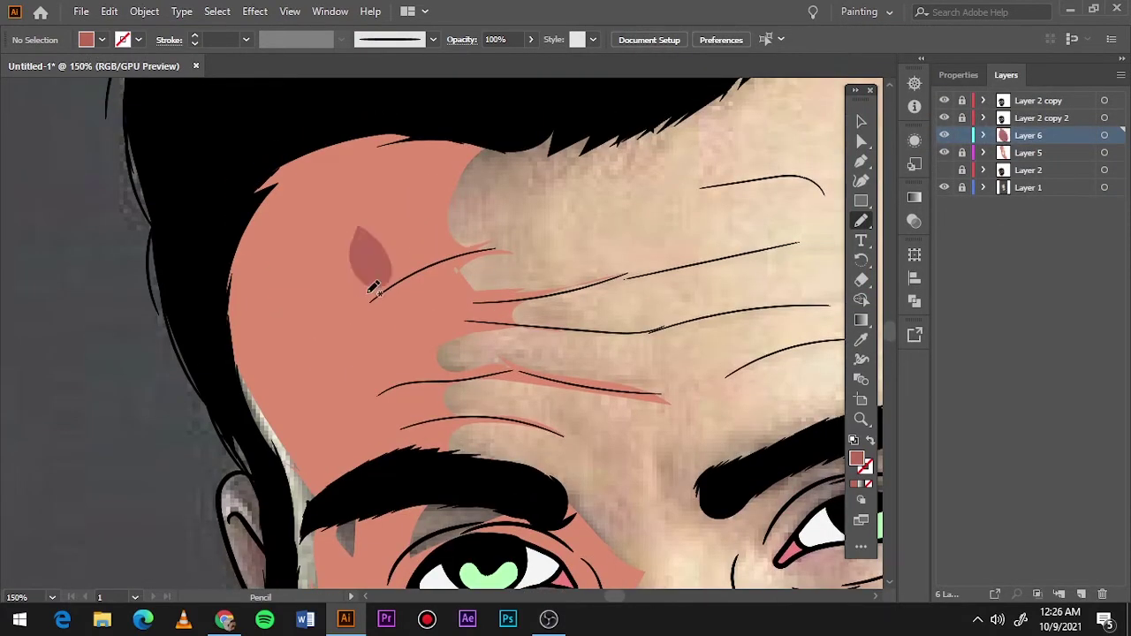
{"action": "key", "text": "ctrl+z"}
{"action": "left_click", "coordinate": [943, 188]}
{"action": "left_click_drag", "start_coordinate": [492, 125], "coordinate": [434, 189]}
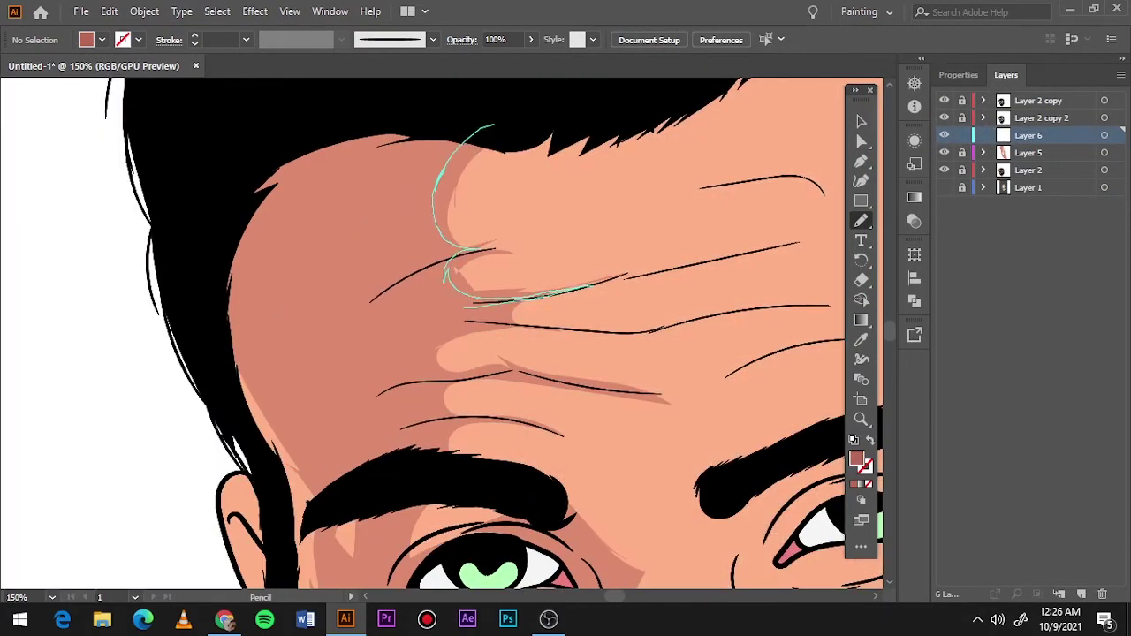
{"action": "left_click_drag", "start_coordinate": [594, 284], "coordinate": [265, 190]}
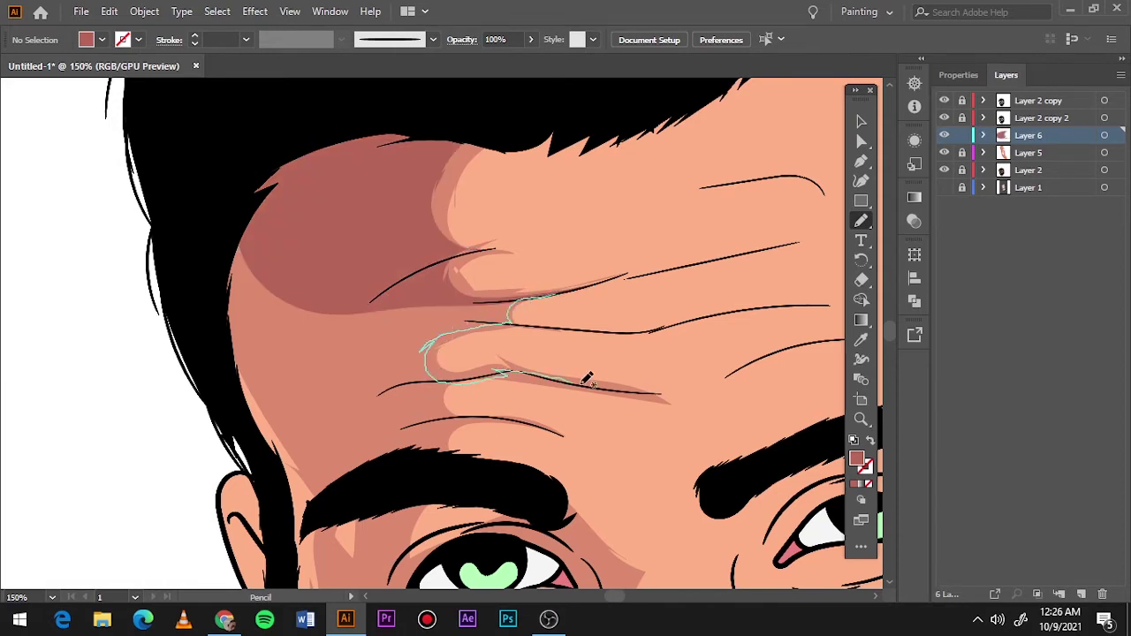
{"action": "left_click_drag", "start_coordinate": [587, 378], "coordinate": [256, 177]}
{"action": "scroll", "coordinate": [262, 158], "scroll_direction": "down", "scroll_amount": 5}
{"action": "left_click_drag", "start_coordinate": [260, 126], "coordinate": [327, 298]}
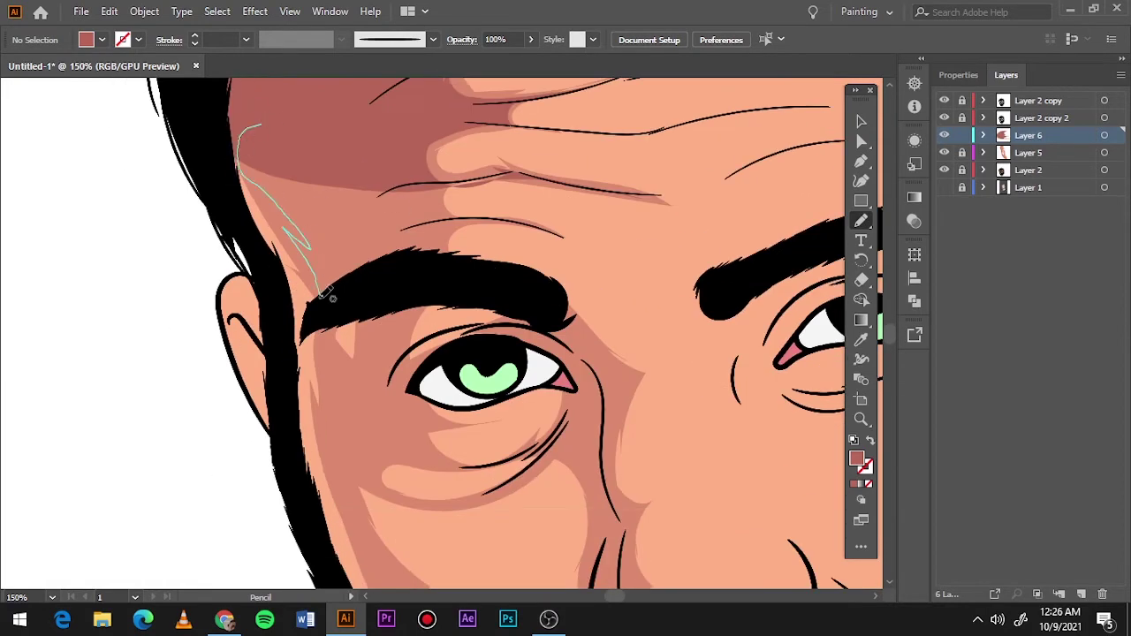
{"action": "left_click_drag", "start_coordinate": [510, 214], "coordinate": [369, 282]}
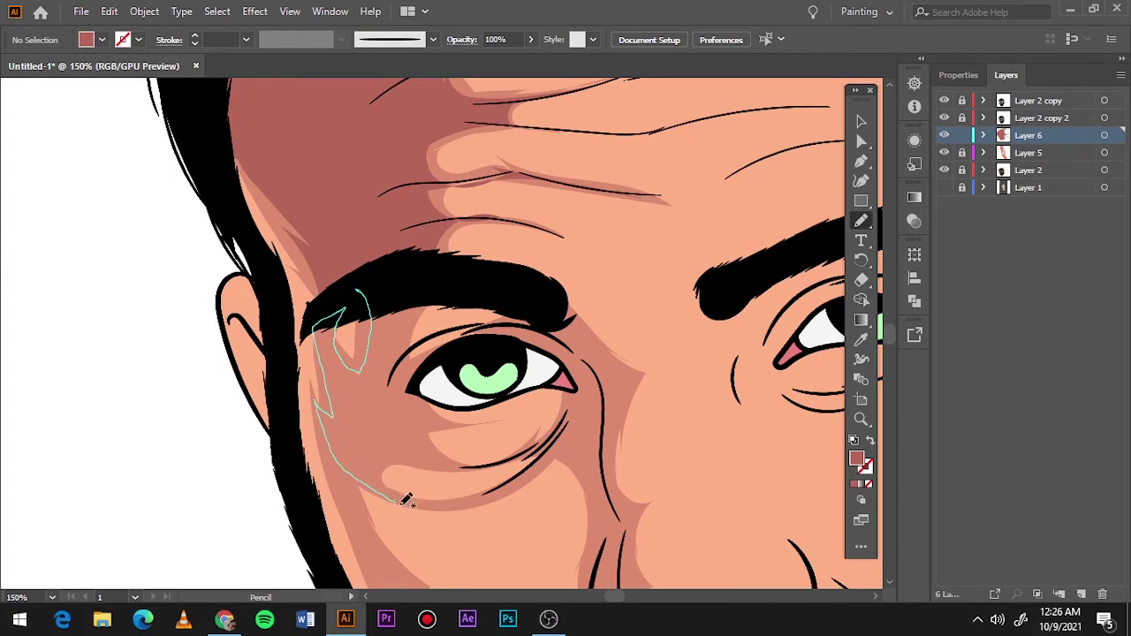
Step: Shade under the eye and the cheek along the beard edge
{"action": "left_click_drag", "start_coordinate": [448, 346], "coordinate": [444, 349]}
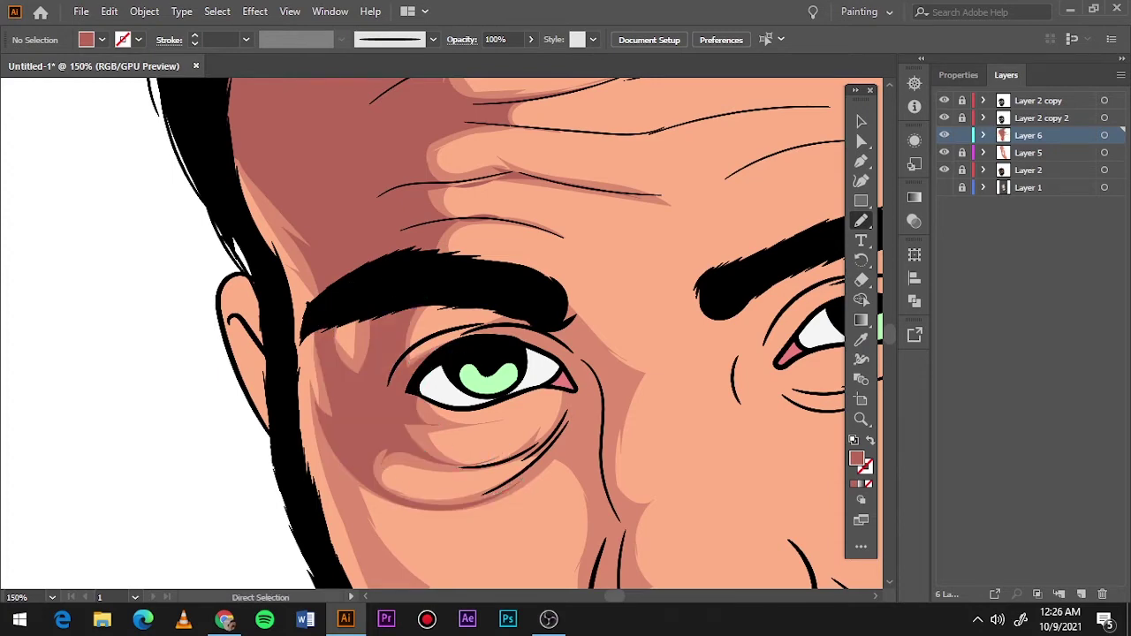
{"action": "key", "text": "ctrl+0"}
{"action": "key", "text": "v"}
{"action": "scroll", "coordinate": [399, 343], "scroll_direction": "up", "scroll_amount": 3}
{"action": "scroll", "coordinate": [399, 343], "scroll_direction": "up", "scroll_amount": 5}
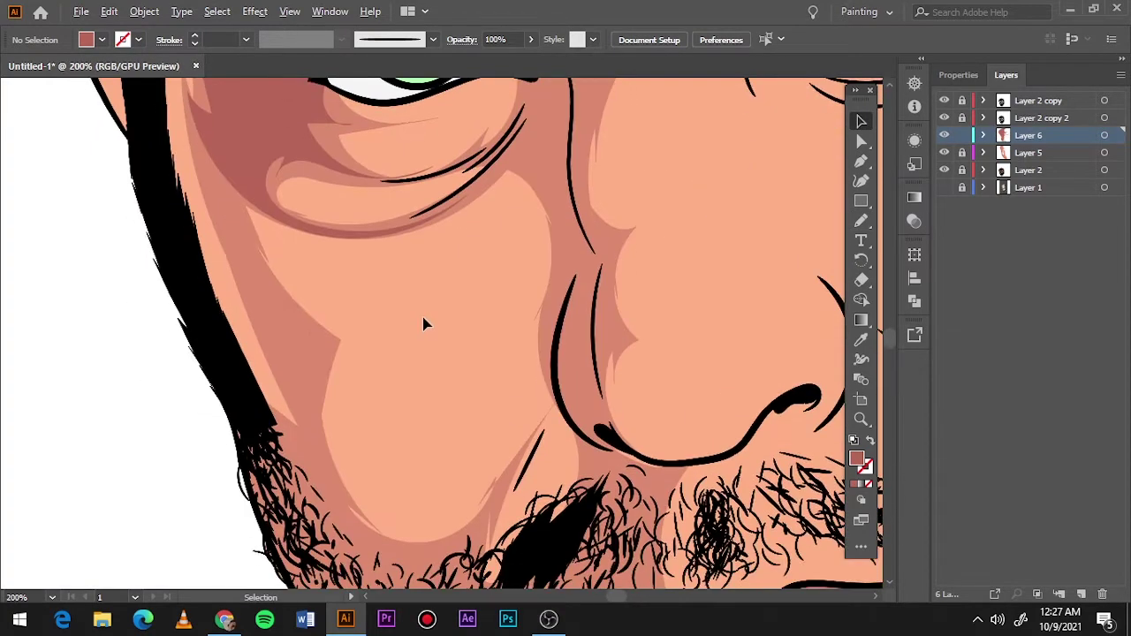
{"action": "scroll", "coordinate": [424, 321], "scroll_direction": "up", "scroll_amount": 3}
{"action": "key", "text": "n"}
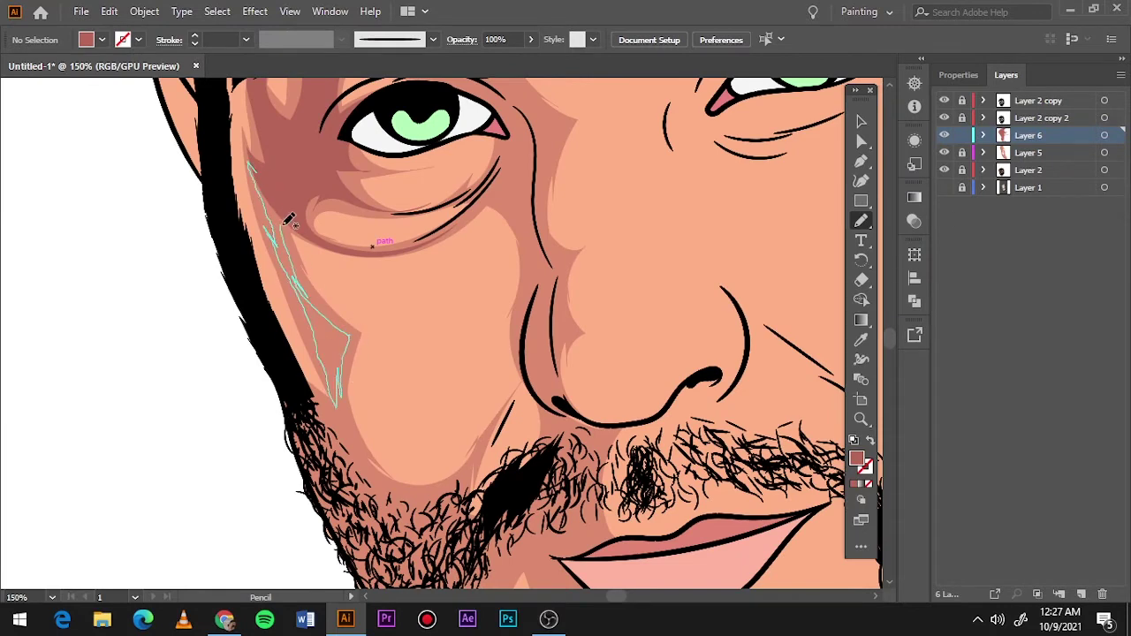
{"action": "scroll", "coordinate": [587, 246], "scroll_direction": "down", "scroll_amount": 5}
{"action": "left_click_drag", "start_coordinate": [289, 219], "coordinate": [393, 426]}
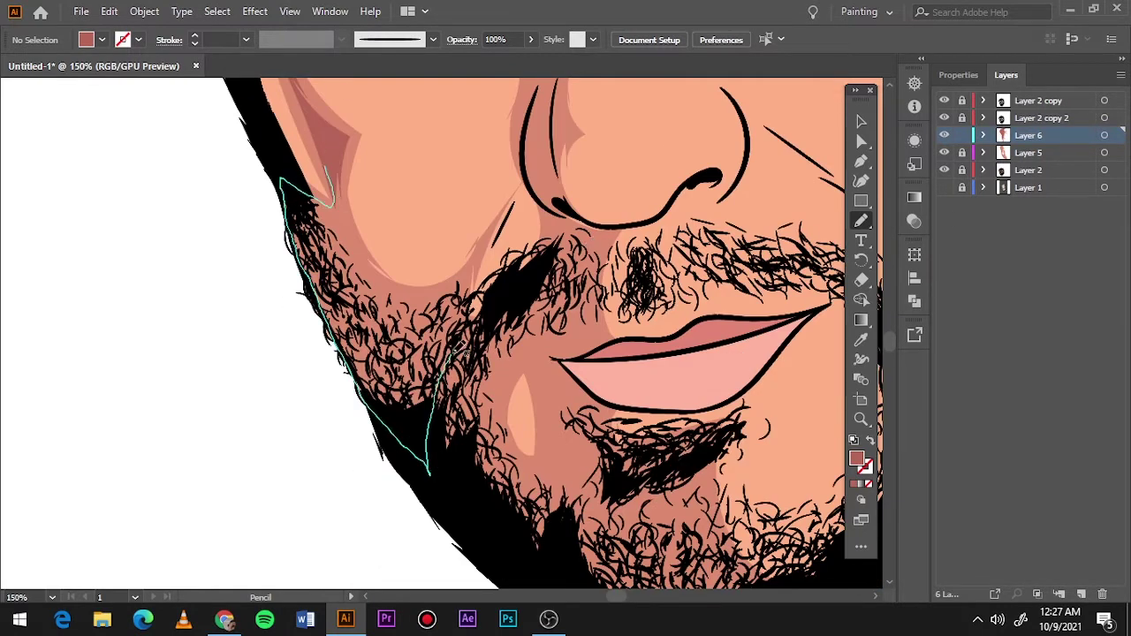
{"action": "left_click_drag", "start_coordinate": [486, 240], "coordinate": [484, 243]}
Step: Add dark red shadows near the mouth corner, chin and beside the nose
{"action": "left_click_drag", "start_coordinate": [460, 287], "coordinate": [514, 304]}
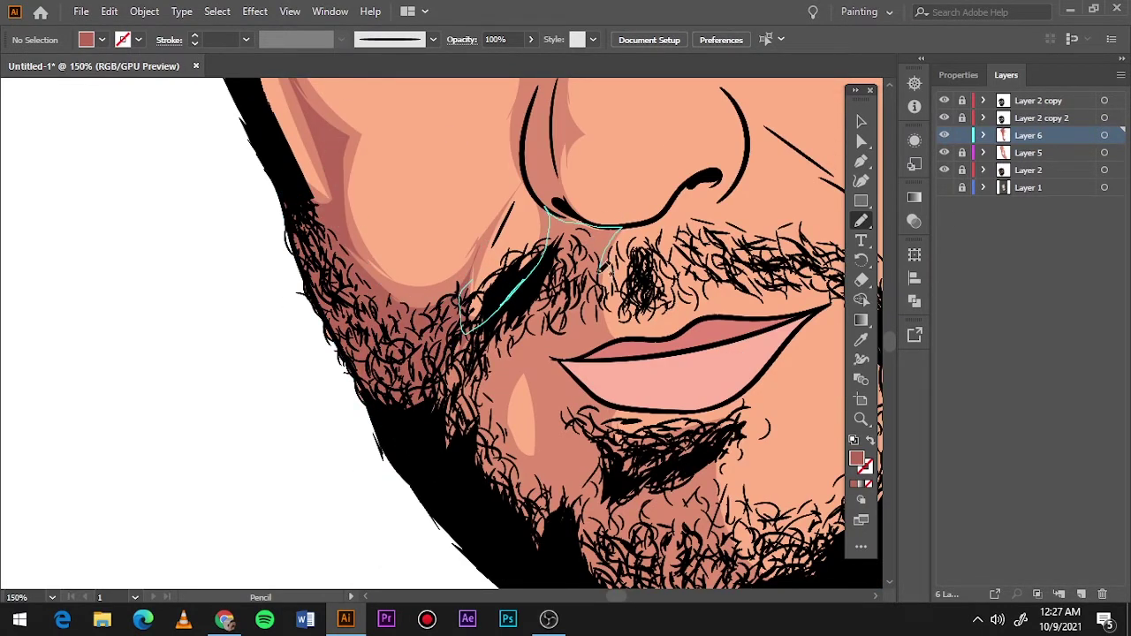
{"action": "left_click_drag", "start_coordinate": [573, 346], "coordinate": [574, 351]}
{"action": "scroll", "coordinate": [565, 265], "scroll_direction": "down", "scroll_amount": 4}
{"action": "left_click_drag", "start_coordinate": [539, 194], "coordinate": [672, 304]}
{"action": "key", "text": "ctrl+0"}
{"action": "scroll", "coordinate": [377, 362], "scroll_direction": "up", "scroll_amount": 5}
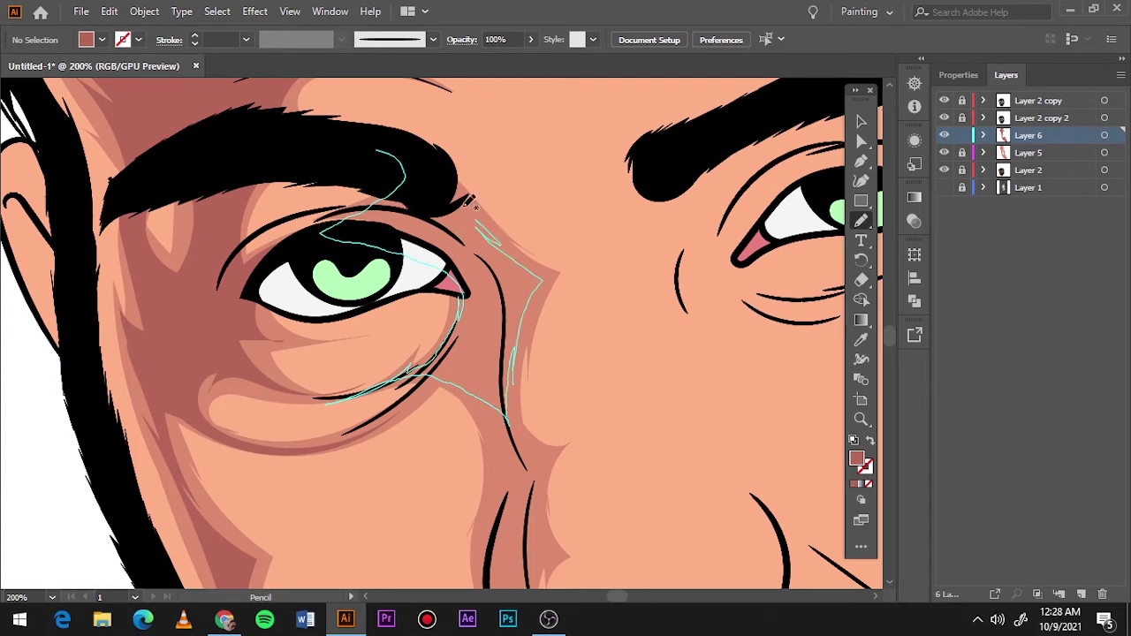
{"action": "left_click_drag", "start_coordinate": [452, 341], "coordinate": [477, 209]}
{"action": "scroll", "coordinate": [388, 415], "scroll_direction": "down", "scroll_amount": 4}
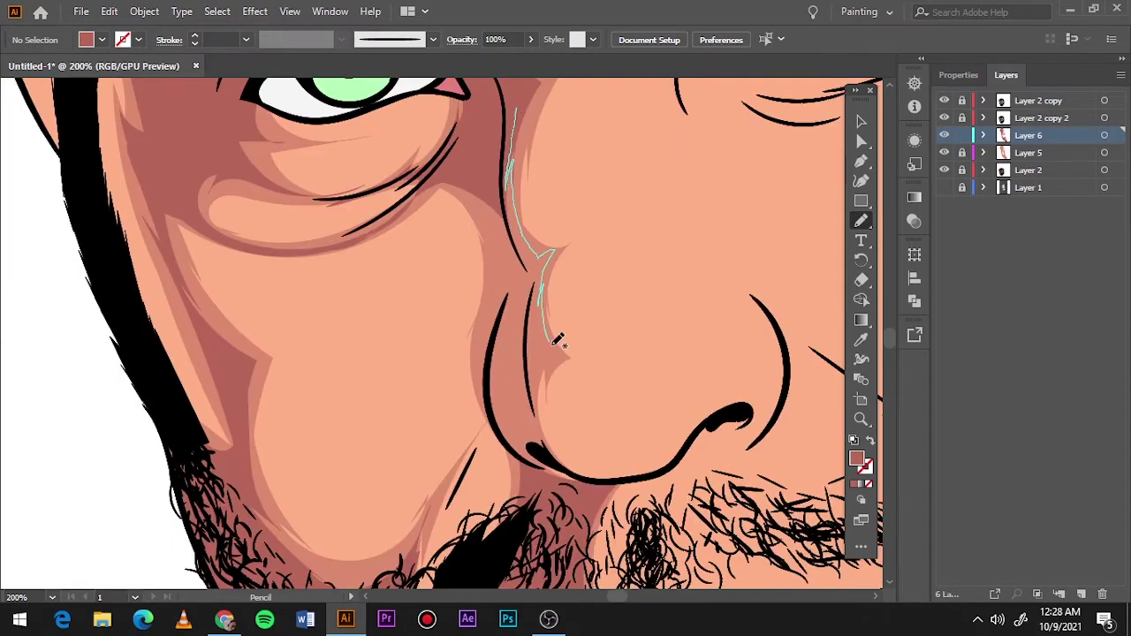
{"action": "left_click_drag", "start_coordinate": [501, 210], "coordinate": [501, 210]}
{"action": "left_click_drag", "start_coordinate": [508, 247], "coordinate": [500, 297]}
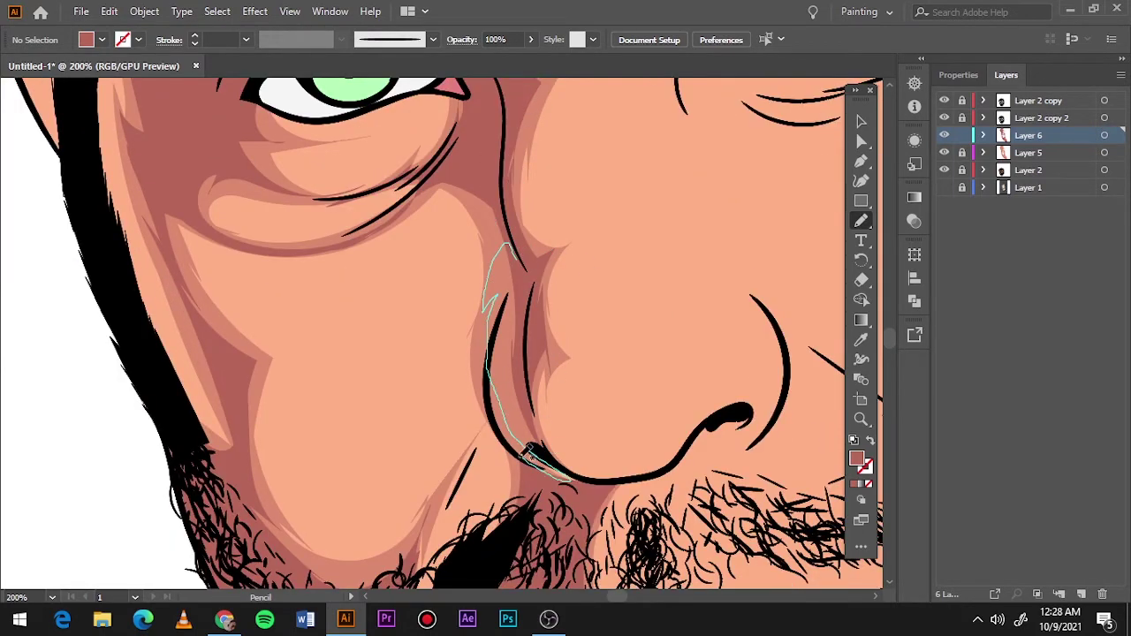
{"action": "left_click_drag", "start_coordinate": [435, 188], "coordinate": [435, 188]}
{"action": "key", "text": "ctrl+0"}
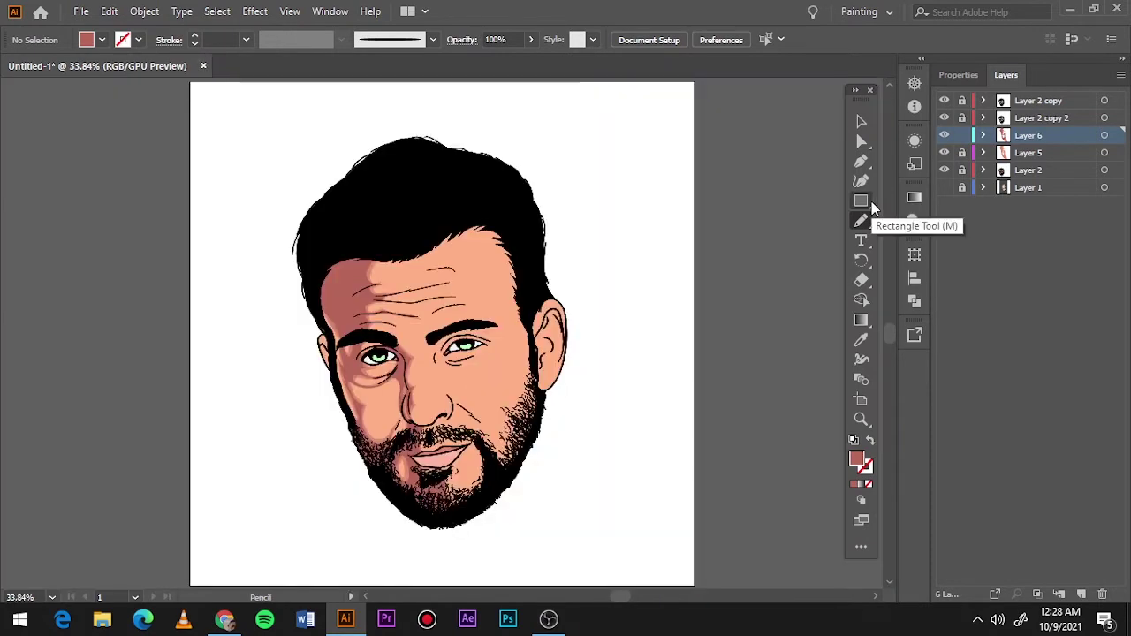
Step: Add a new layer and set a lighter salmon fill sampled from the face's skin
{"action": "left_click", "coordinate": [1080, 593]}
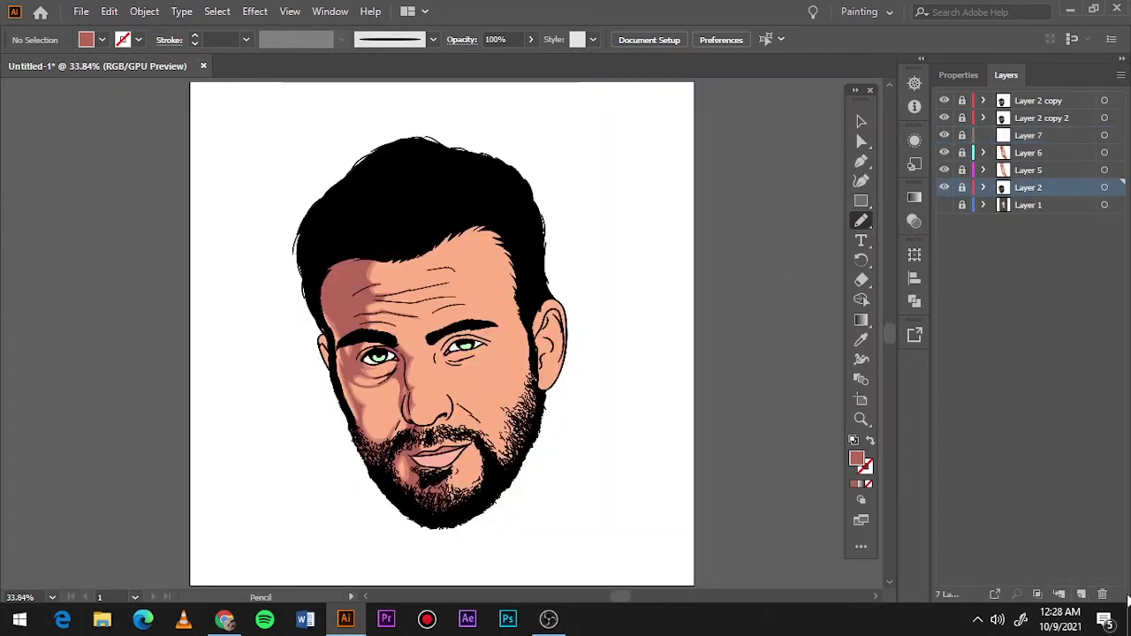
{"action": "left_click", "coordinate": [1080, 594]}
{"action": "left_click", "coordinate": [860, 343]}
{"action": "left_click", "coordinate": [442, 292]}
{"action": "key", "text": "ctrl+plus"}
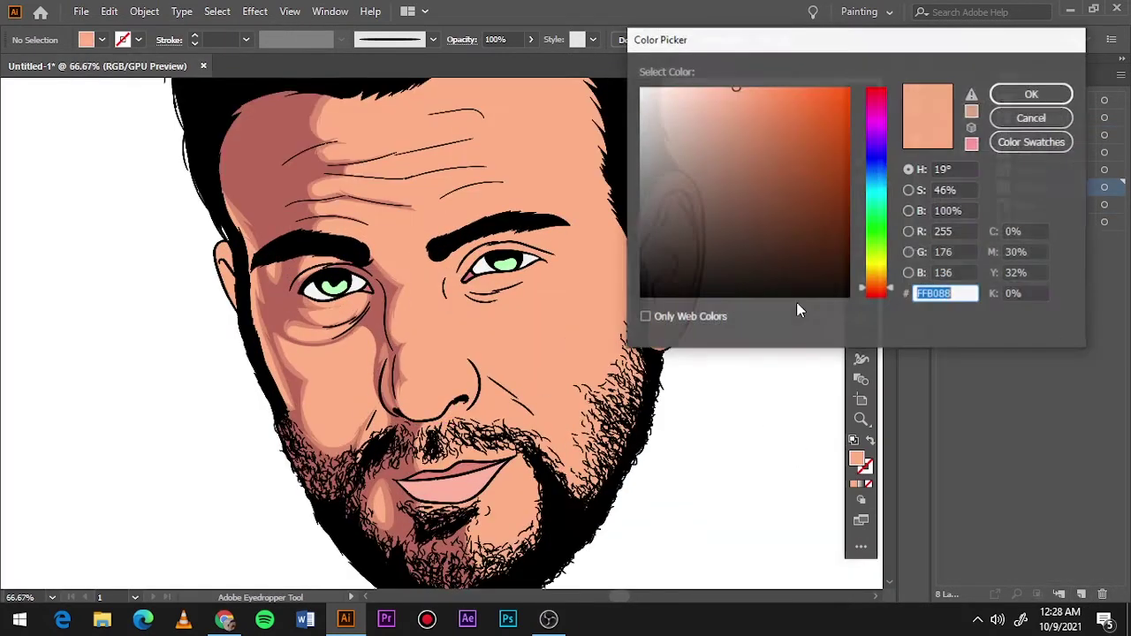
{"action": "key", "text": "ctrl+plus"}
{"action": "double_click", "coordinate": [856, 458]}
{"action": "left_click", "coordinate": [1016, 117]}
Step: Draw salmon skin shapes from the nose toward the eye and down the cheek
{"action": "key", "text": "ctrl+plus"}
{"action": "key", "text": "ctrl+plus"}
{"action": "key", "text": "n"}
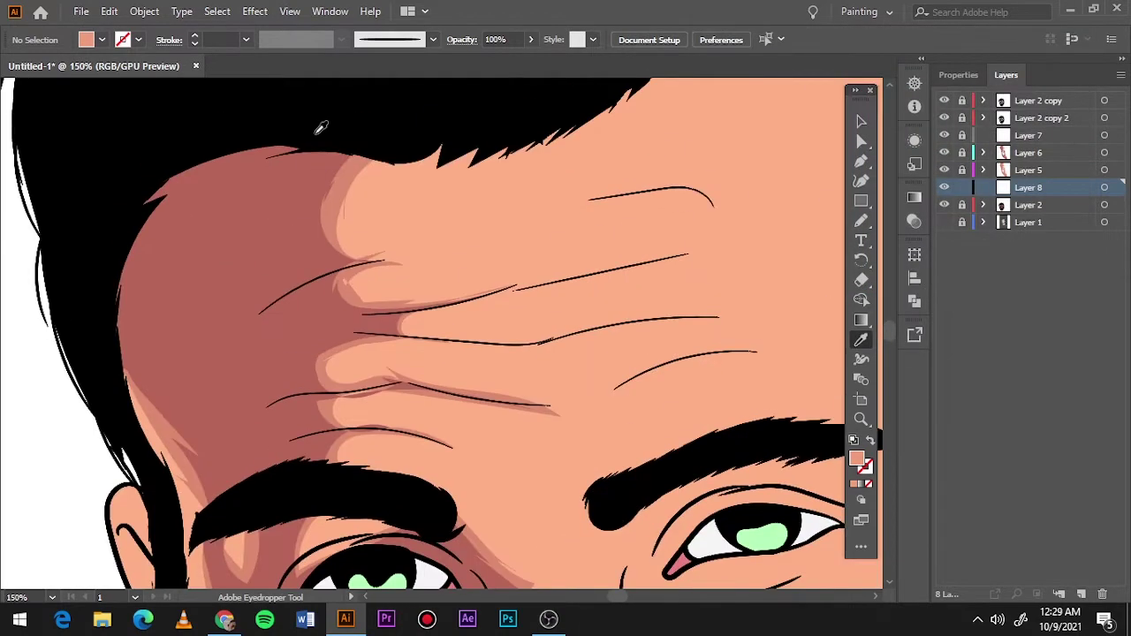
{"action": "key", "text": "ctrl+minus"}
{"action": "key", "text": "ctrl+minus"}
{"action": "scroll", "coordinate": [579, 322], "scroll_direction": "down", "scroll_amount": 3}
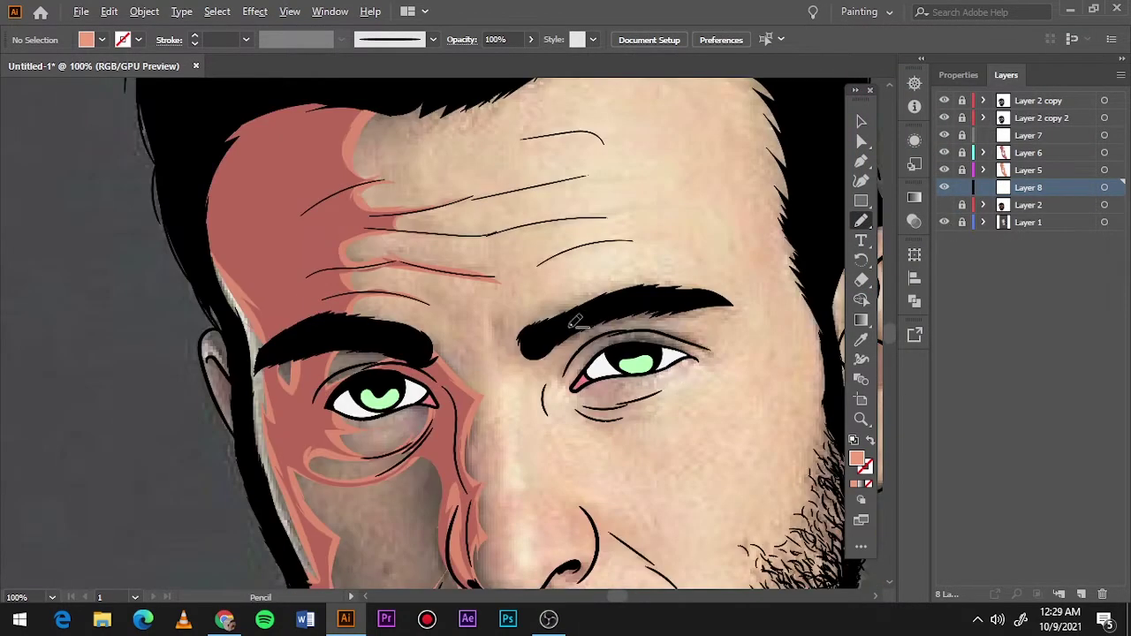
{"action": "scroll", "coordinate": [523, 345], "scroll_direction": "down", "scroll_amount": 4}
{"action": "key", "text": "ctrl+plus"}
{"action": "key", "text": "ctrl+plus"}
{"action": "key", "text": "ctrl+plus"}
{"action": "scroll", "coordinate": [543, 477], "scroll_direction": "down", "scroll_amount": 1}
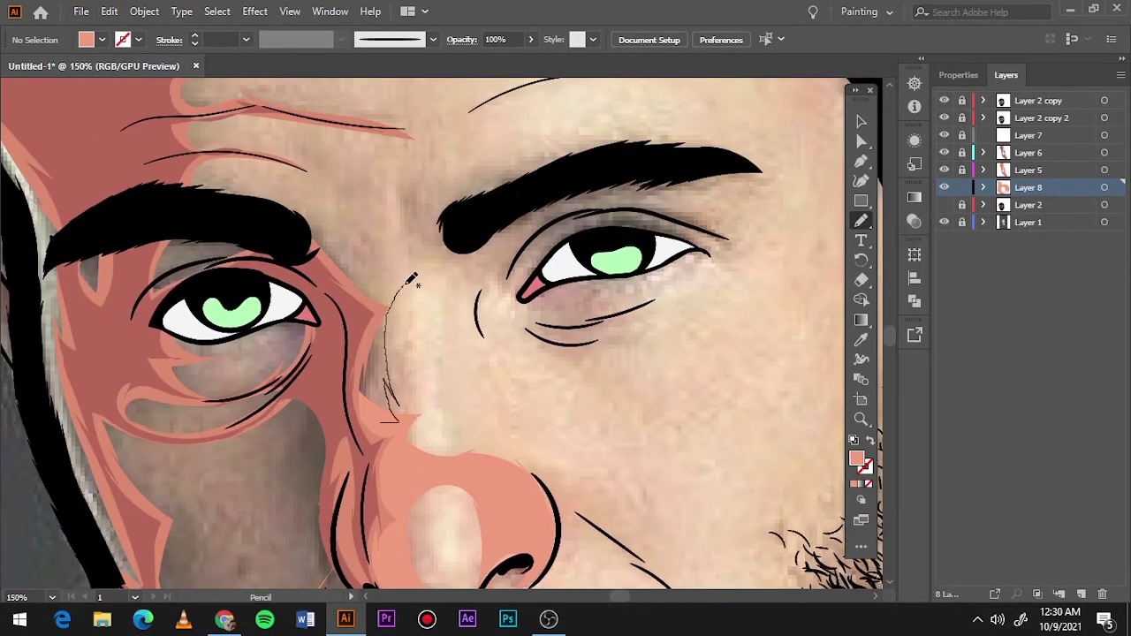
{"action": "left_click_drag", "start_coordinate": [559, 536], "coordinate": [510, 326]}
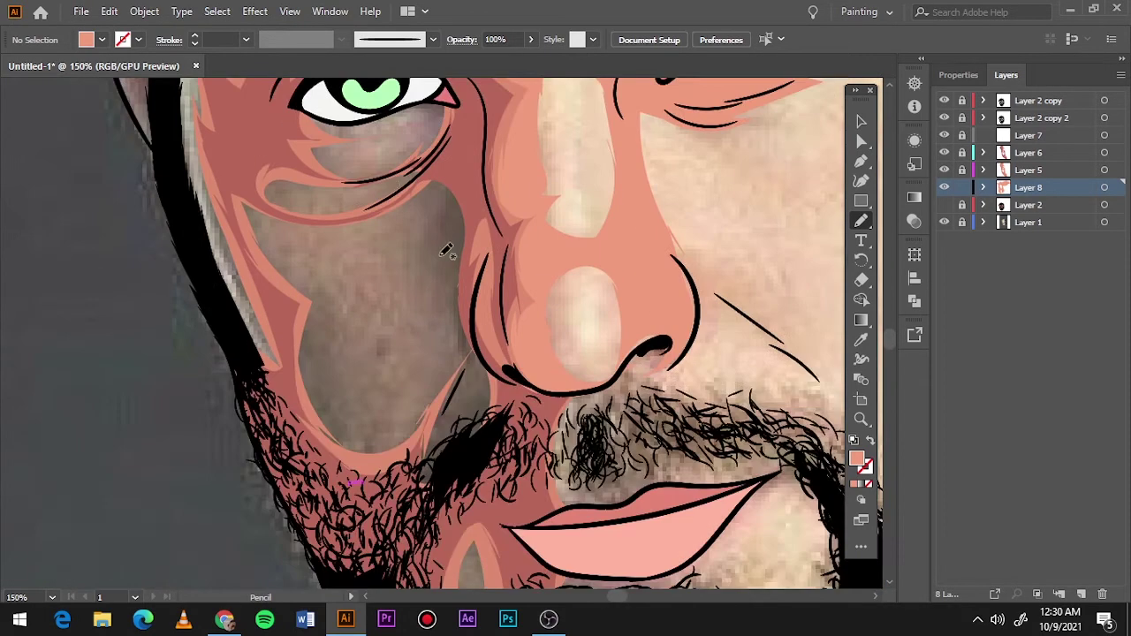
{"action": "left_click_drag", "start_coordinate": [336, 225], "coordinate": [403, 279]}
{"action": "left_click_drag", "start_coordinate": [426, 361], "coordinate": [360, 404]}
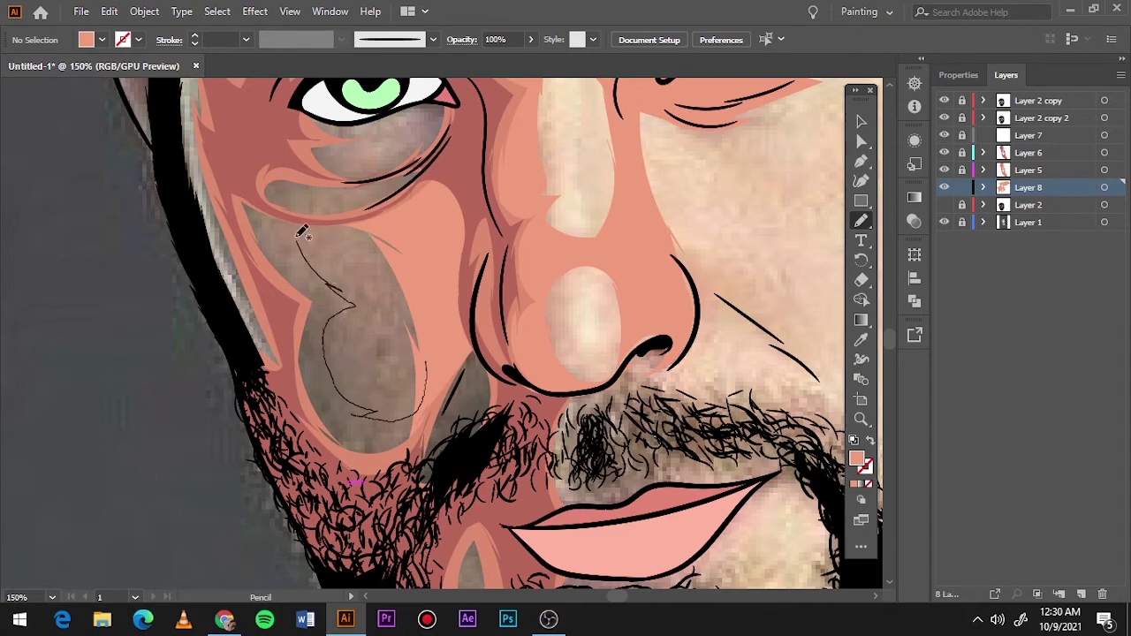
Step: Reshape the grey under-eye shadows with salmon skin shapes
{"action": "scroll", "coordinate": [436, 352], "scroll_direction": "up", "scroll_amount": 3}
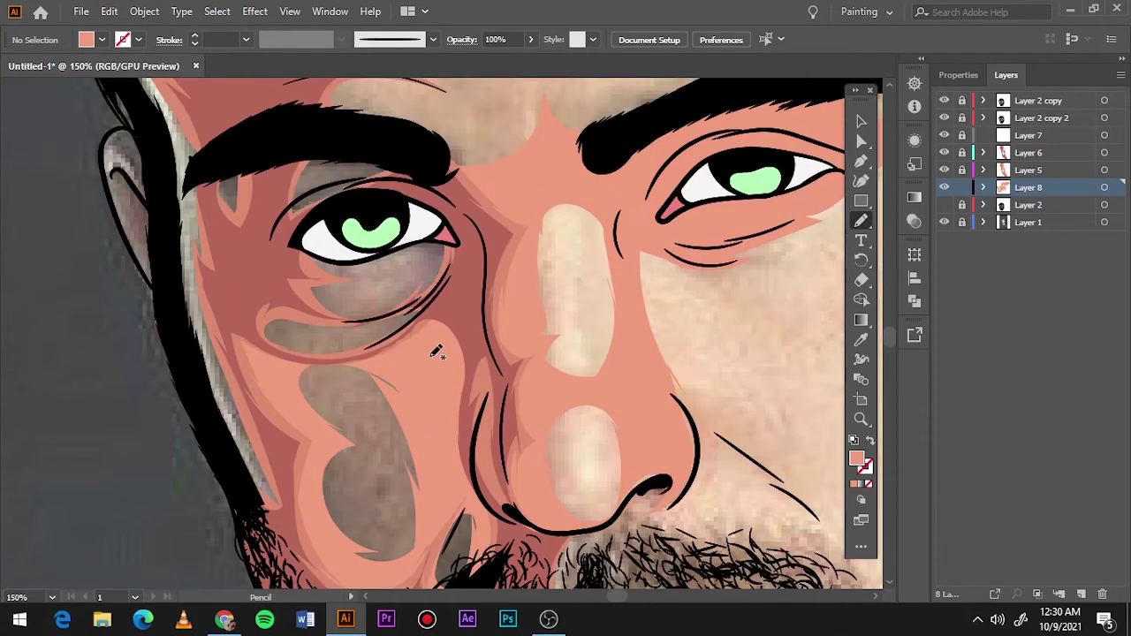
{"action": "key", "text": "ctrl+0"}
{"action": "left_click", "coordinate": [944, 223]}
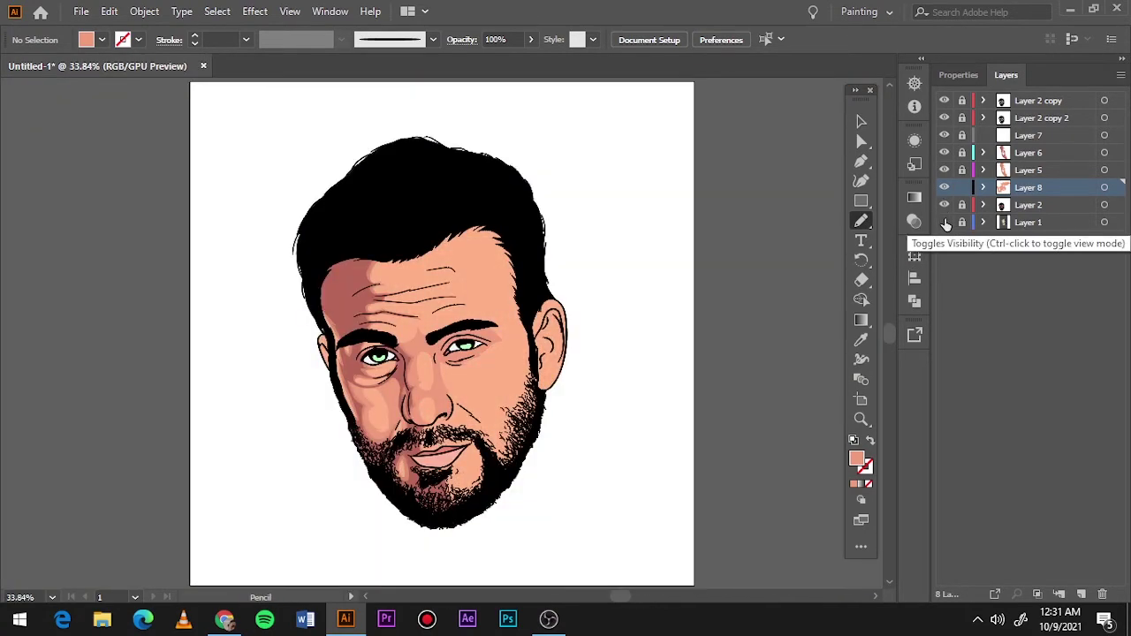
{"action": "left_click", "coordinate": [944, 223]}
{"action": "scroll", "coordinate": [385, 354], "scroll_direction": "up", "scroll_amount": 7}
{"action": "left_click_drag", "start_coordinate": [349, 389], "coordinate": [521, 415]}
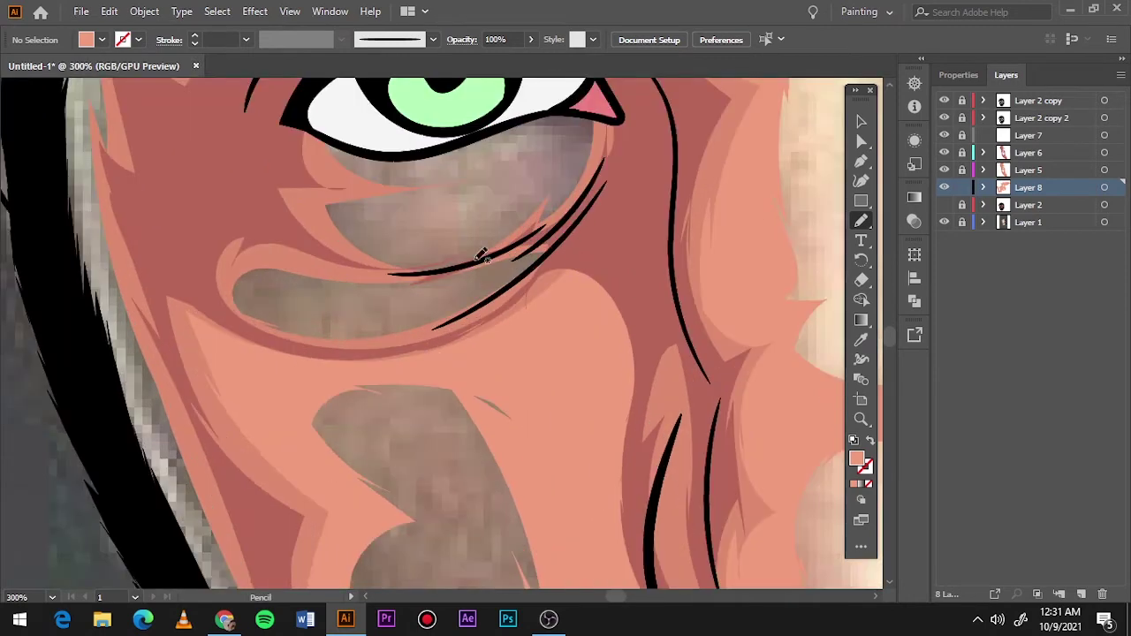
{"action": "mouse_move", "coordinate": [477, 258]}
{"action": "left_mouse_down"}
{"action": "mouse_move", "coordinate": [391, 282]}
{"action": "mouse_move", "coordinate": [460, 274]}
{"action": "left_mouse_up"}
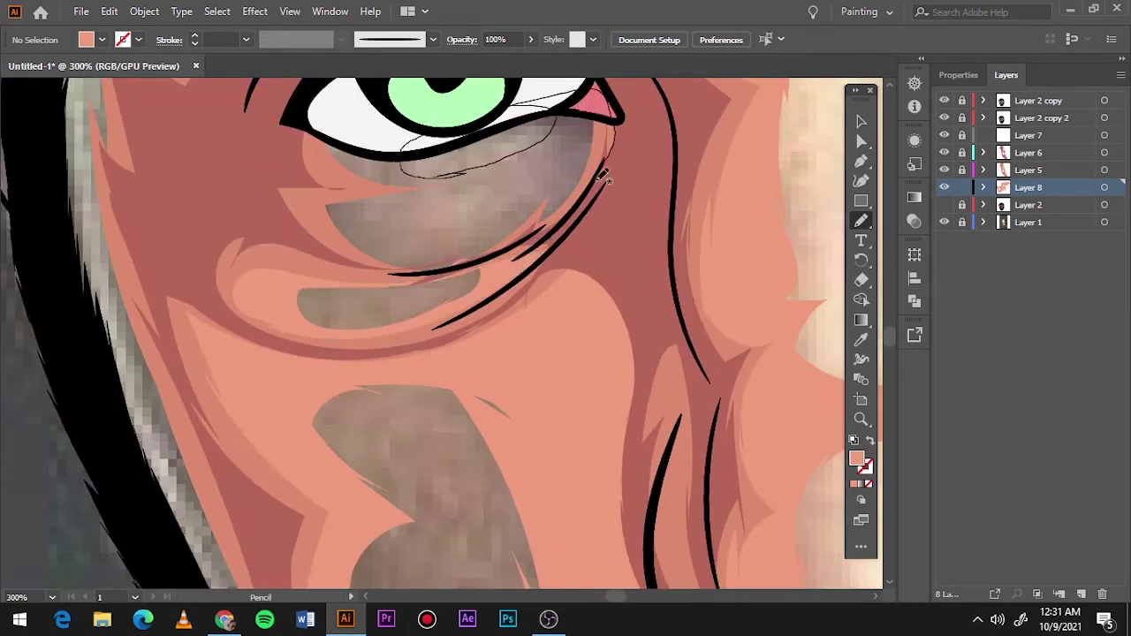
{"action": "mouse_move", "coordinate": [433, 143]}
{"action": "left_mouse_down"}
{"action": "mouse_move", "coordinate": [292, 207]}
{"action": "mouse_move", "coordinate": [548, 168]}
{"action": "left_mouse_up"}
Step: Fill the gaps between the forehead wrinkles with salmon shapes
{"action": "scroll", "coordinate": [709, 186], "scroll_direction": "up", "scroll_amount": 3}
{"action": "scroll", "coordinate": [710, 186], "scroll_direction": "up", "scroll_amount": 4}
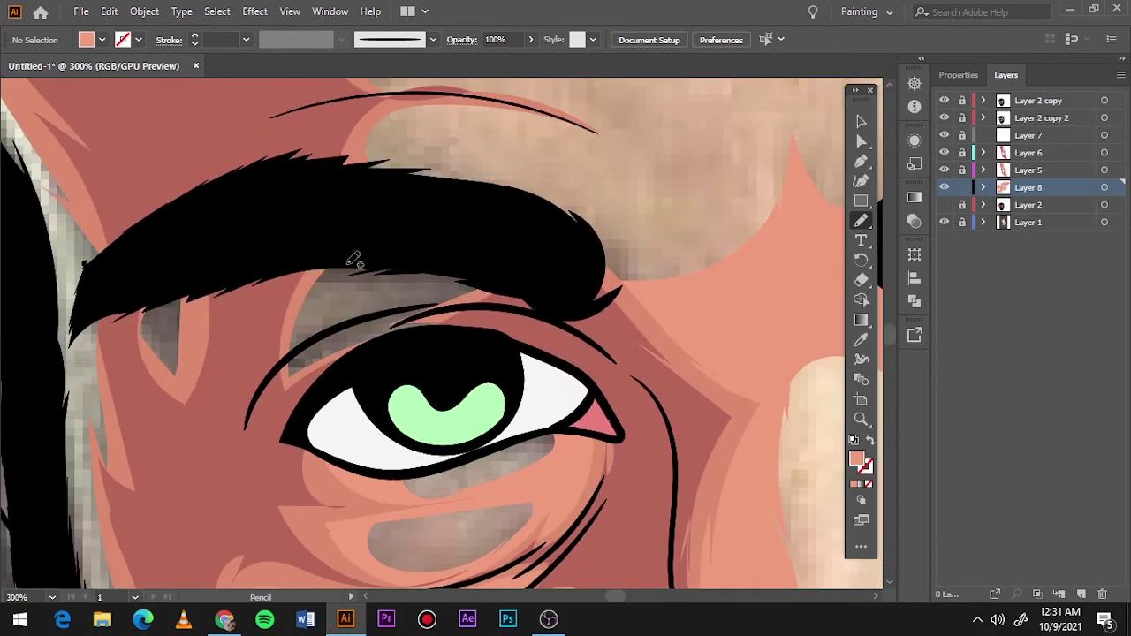
{"action": "scroll", "coordinate": [291, 380], "scroll_direction": "down", "scroll_amount": 3}
{"action": "scroll", "coordinate": [389, 344], "scroll_direction": "up", "scroll_amount": 1}
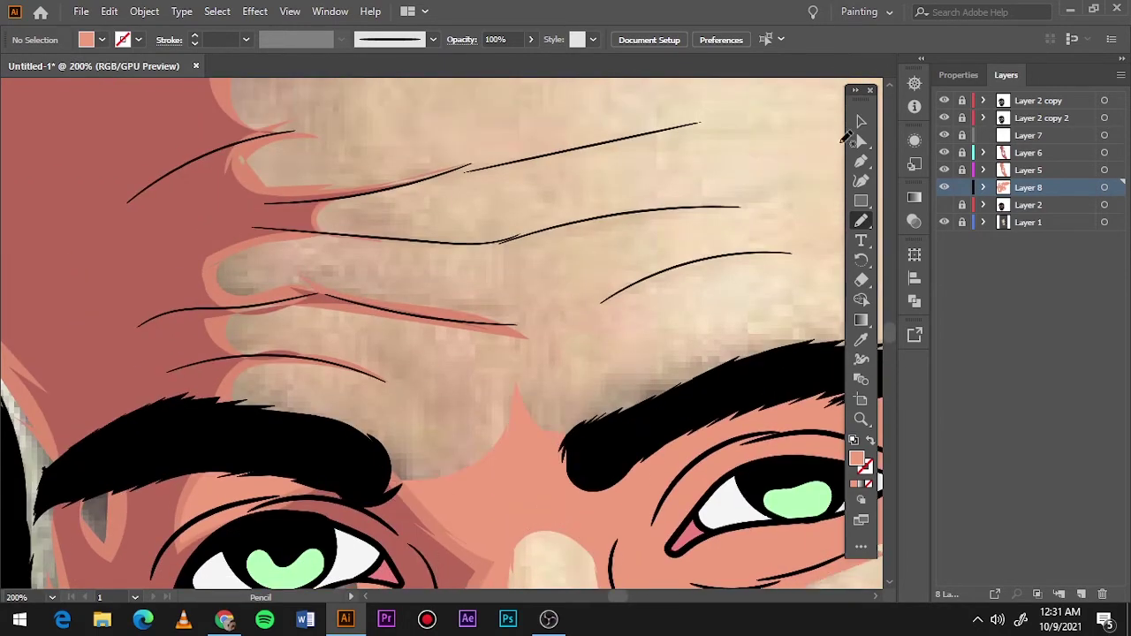
{"action": "key", "text": "ctrl+0"}
{"action": "scroll", "coordinate": [388, 345], "scroll_direction": "up", "scroll_amount": 5}
{"action": "scroll", "coordinate": [391, 344], "scroll_direction": "left", "scroll_amount": 1}
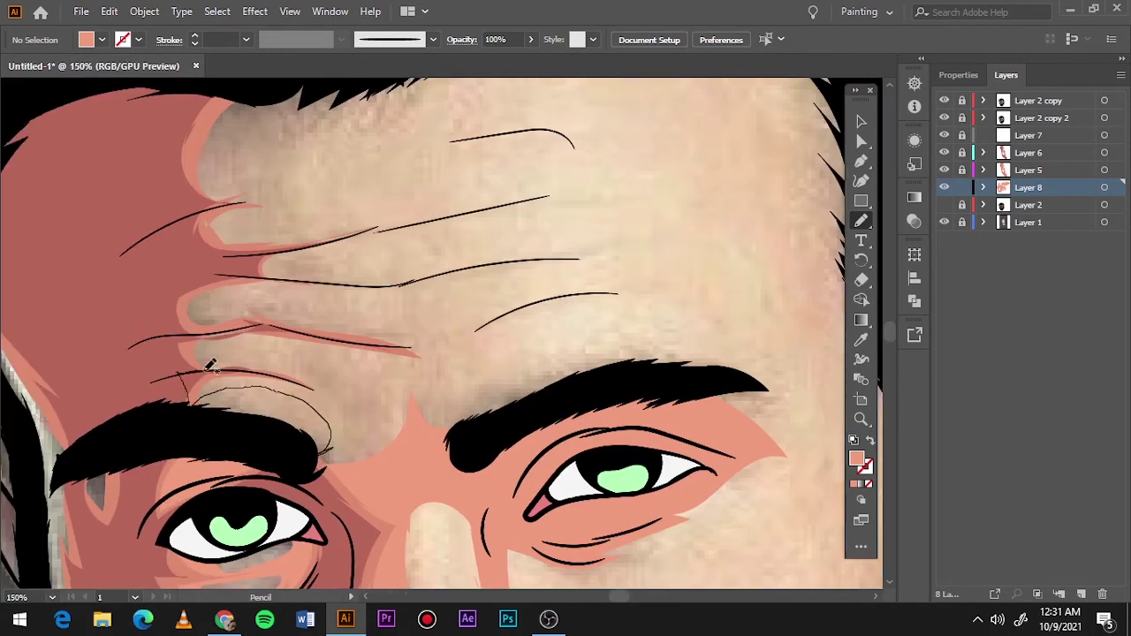
{"action": "left_click_drag", "start_coordinate": [409, 346], "coordinate": [512, 305]}
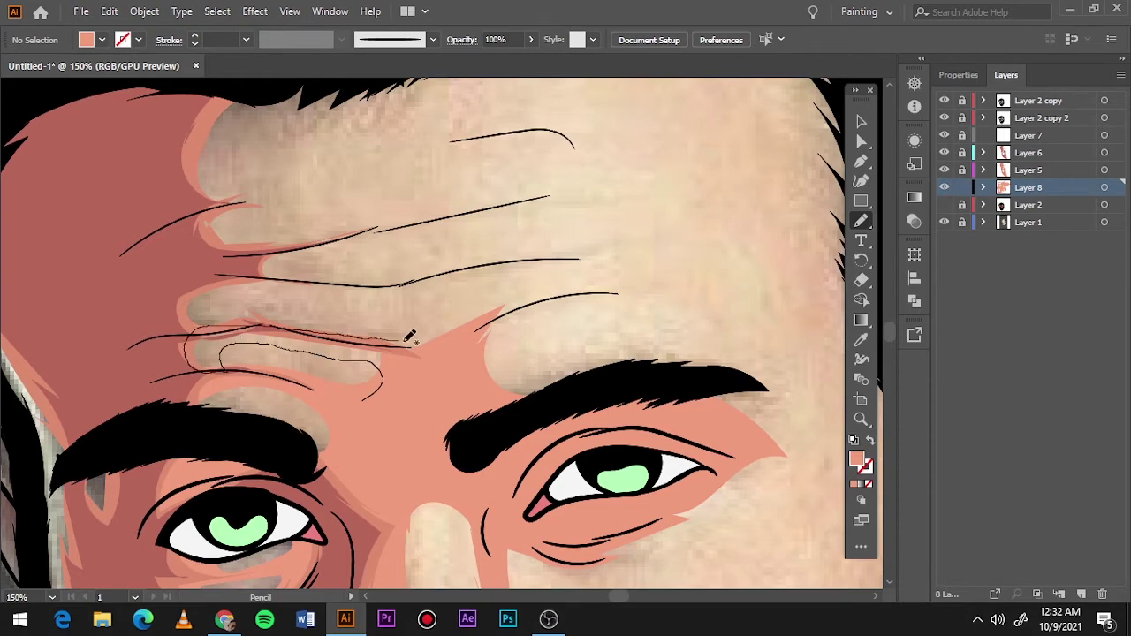
{"action": "left_click_drag", "start_coordinate": [645, 287], "coordinate": [495, 393]}
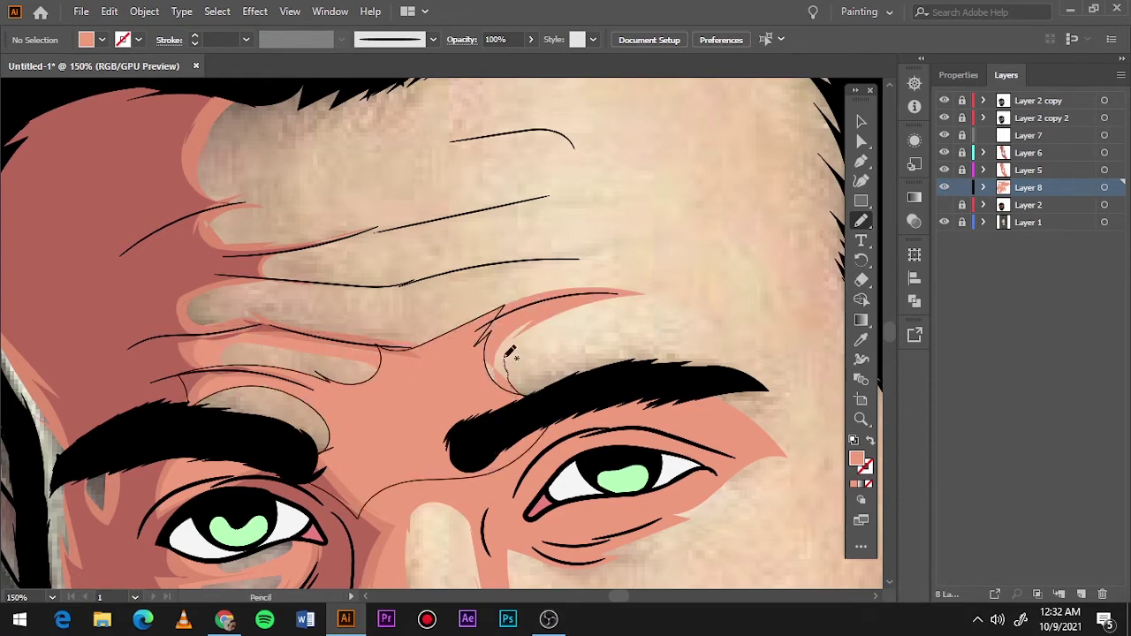
{"action": "left_click_drag", "start_coordinate": [267, 327], "coordinate": [372, 66]}
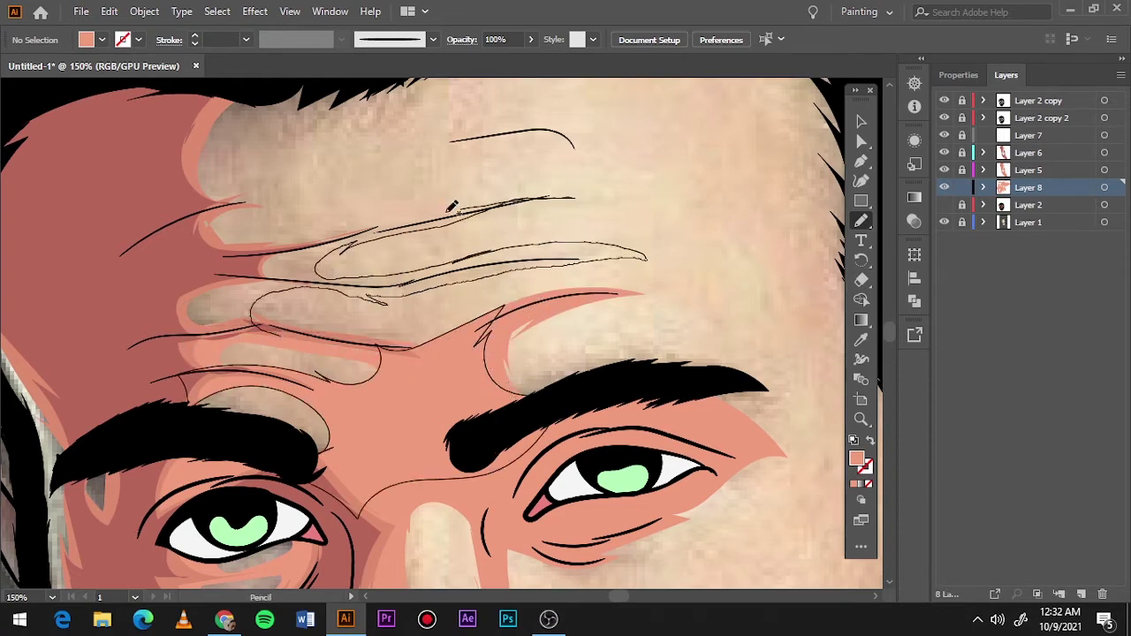
{"action": "key", "text": "ctrl+0"}
Step: Add a new layer and set a lighter peach fill sampled from the skin
{"action": "left_click", "coordinate": [944, 222]}
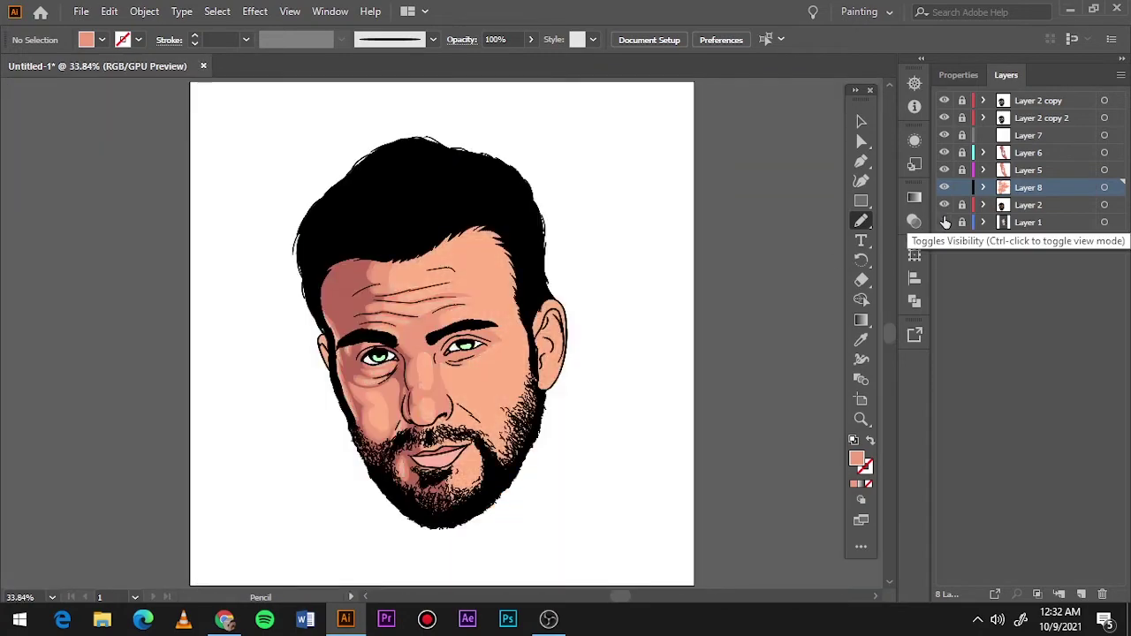
{"action": "left_click", "coordinate": [944, 222]}
{"action": "scroll", "coordinate": [605, 344], "scroll_direction": "up", "scroll_amount": 2}
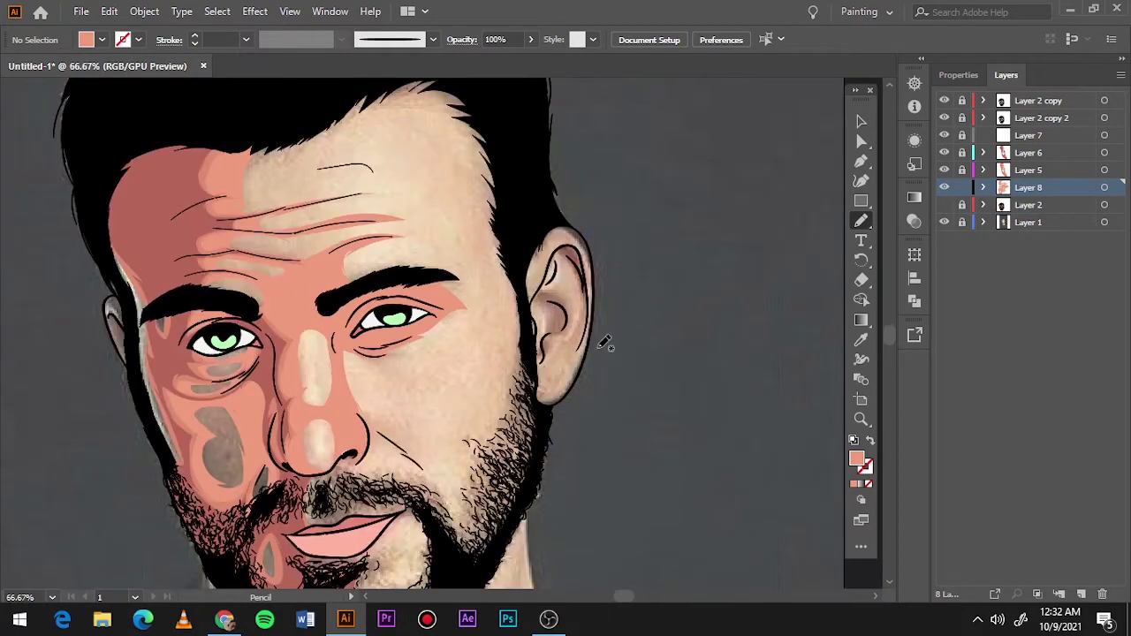
{"action": "left_click", "coordinate": [1080, 594]}
{"action": "key", "text": "i"}
{"action": "left_click", "coordinate": [943, 222]}
{"action": "left_click", "coordinate": [459, 371]}
{"action": "double_click", "coordinate": [856, 457]}
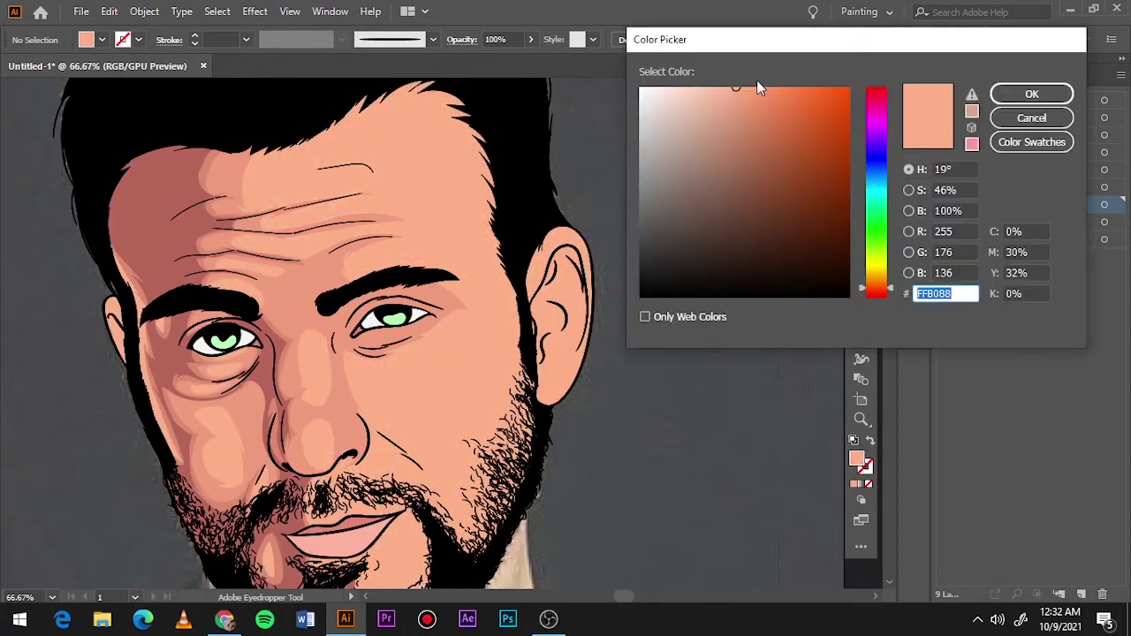
{"action": "left_click", "coordinate": [1055, 99]}
{"action": "scroll", "coordinate": [433, 530], "scroll_direction": "up", "scroll_amount": 1}
{"action": "scroll", "coordinate": [434, 530], "scroll_direction": "down", "scroll_amount": 2}
{"action": "key", "text": "n"}
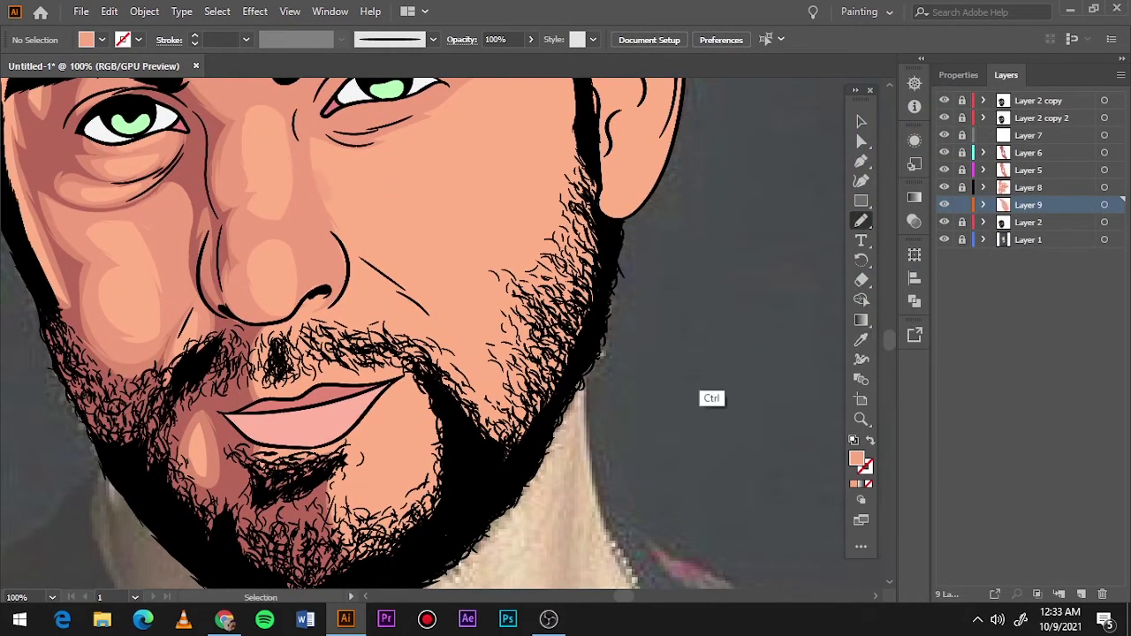
Step: Draw peach highlight shapes down from the nose and over the right cheek
{"action": "left_click", "coordinate": [944, 222]}
{"action": "mouse_move", "coordinate": [402, 389]}
{"action": "left_mouse_down"}
{"action": "mouse_move", "coordinate": [424, 547]}
{"action": "mouse_move", "coordinate": [410, 415]}
{"action": "left_mouse_up"}
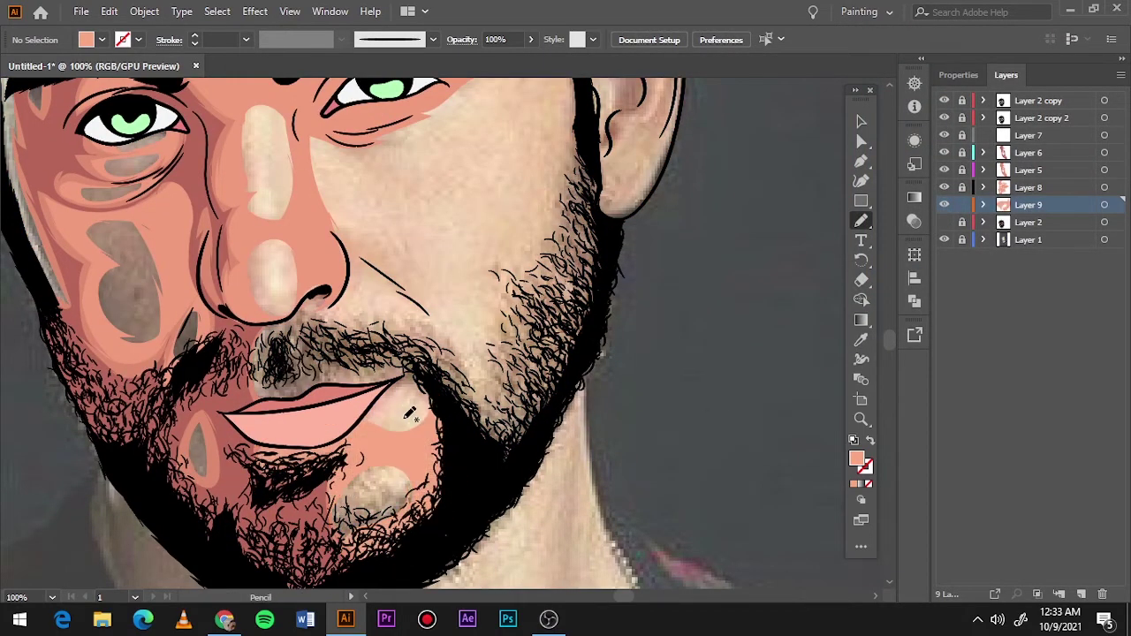
{"action": "key", "text": "ctrl+z"}
{"action": "left_click_drag", "start_coordinate": [419, 332], "coordinate": [344, 263]}
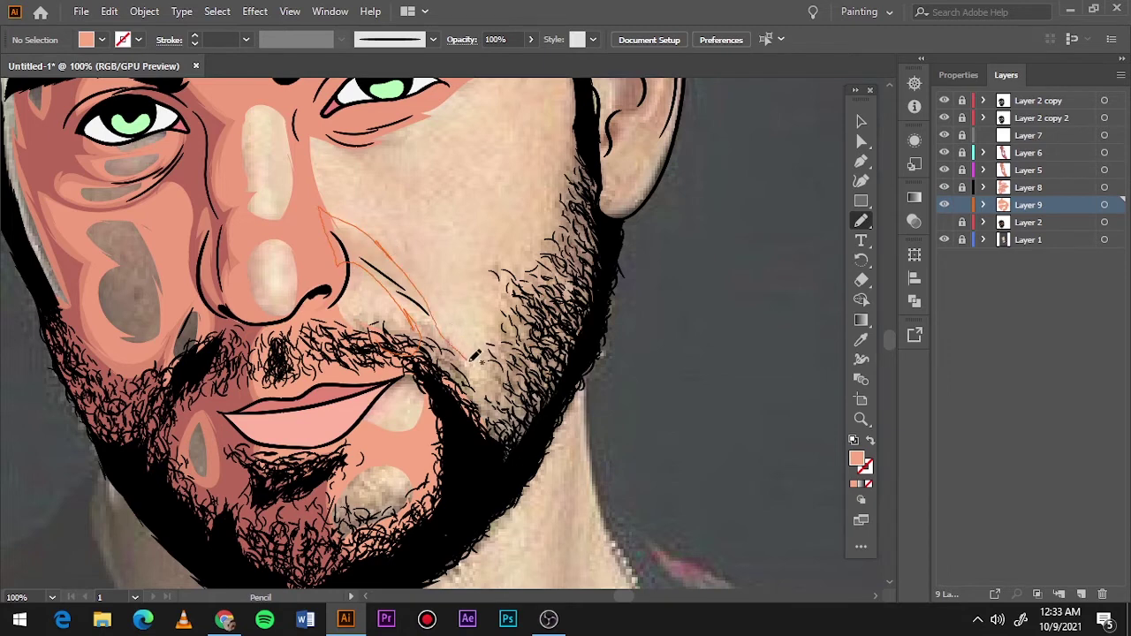
{"action": "left_click_drag", "start_coordinate": [473, 357], "coordinate": [429, 338]}
{"action": "left_click_drag", "start_coordinate": [611, 245], "coordinate": [490, 399]}
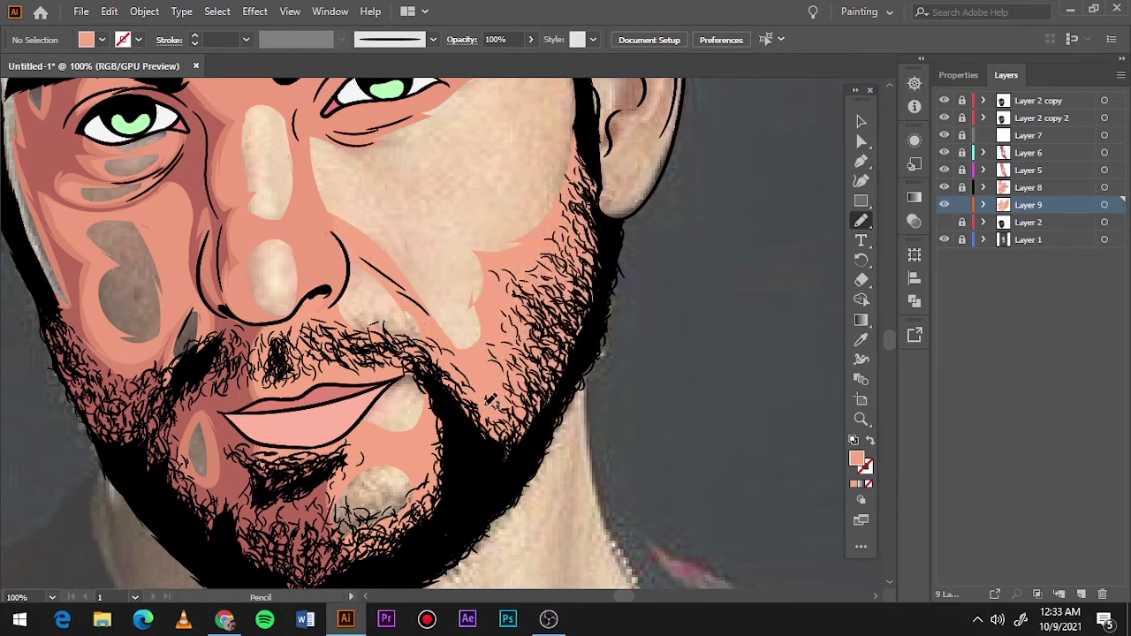
Step: Add peach highlights beside the nose, down to the beard and under the eye
{"action": "scroll", "coordinate": [475, 409], "scroll_direction": "up", "scroll_amount": 2}
{"action": "left_click_drag", "start_coordinate": [253, 350], "coordinate": [344, 465]}
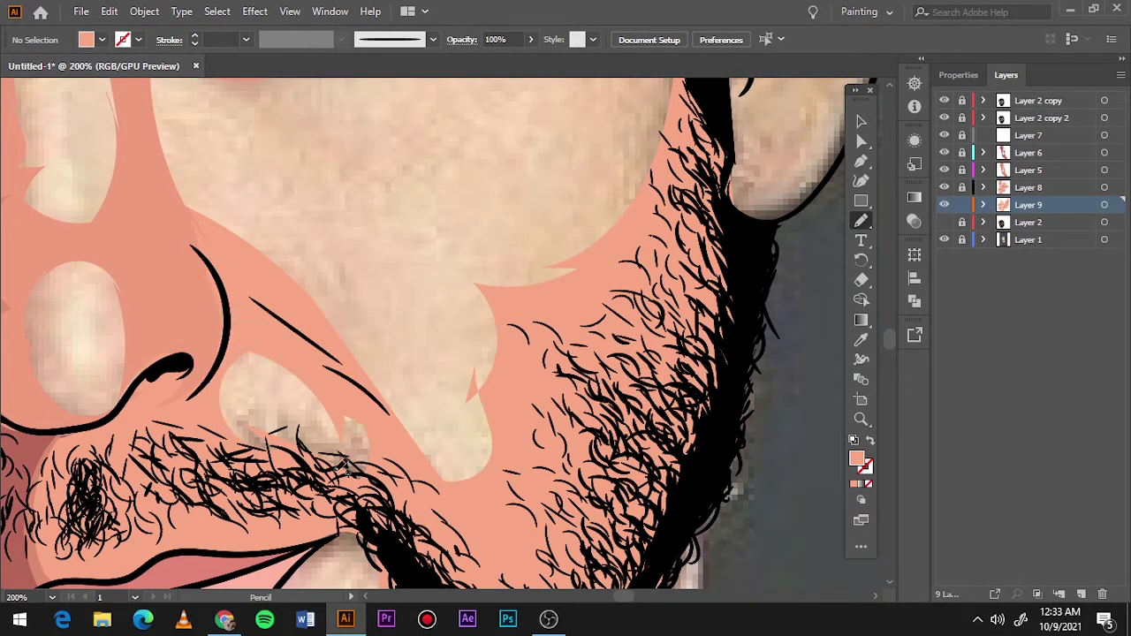
{"action": "left_click_drag", "start_coordinate": [474, 371], "coordinate": [610, 214]}
{"action": "scroll", "coordinate": [325, 344], "scroll_direction": "up", "scroll_amount": 3}
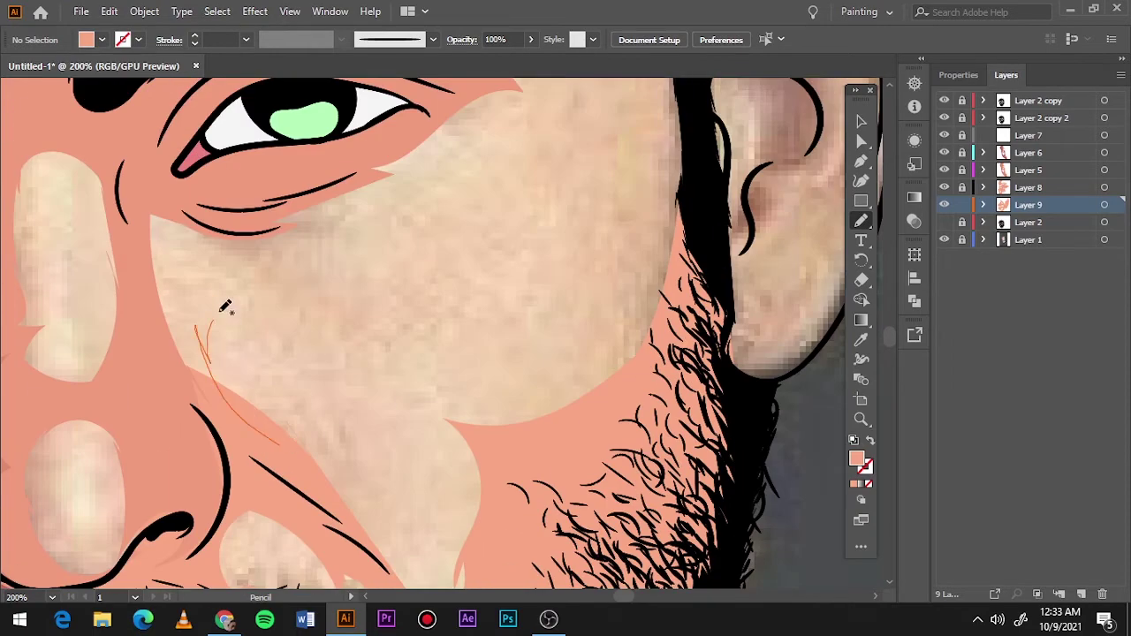
{"action": "left_click_drag", "start_coordinate": [338, 207], "coordinate": [278, 442]}
{"action": "key", "text": "ctrl+0"}
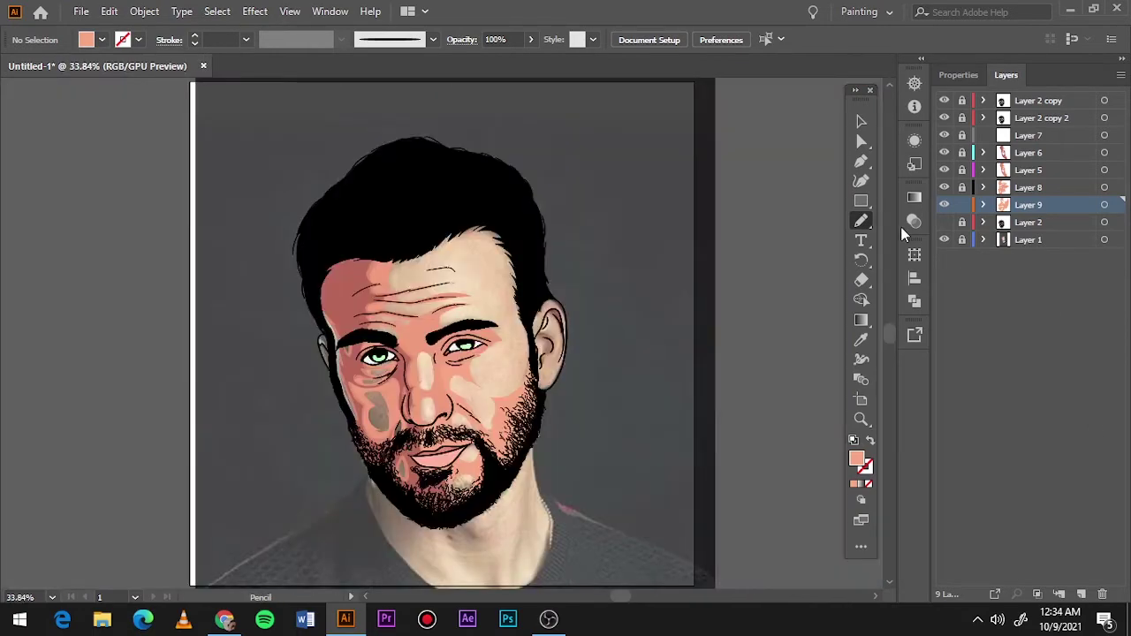
{"action": "left_click", "coordinate": [943, 239]}
{"action": "left_click", "coordinate": [943, 239]}
{"action": "scroll", "coordinate": [530, 318], "scroll_direction": "up", "scroll_amount": 4}
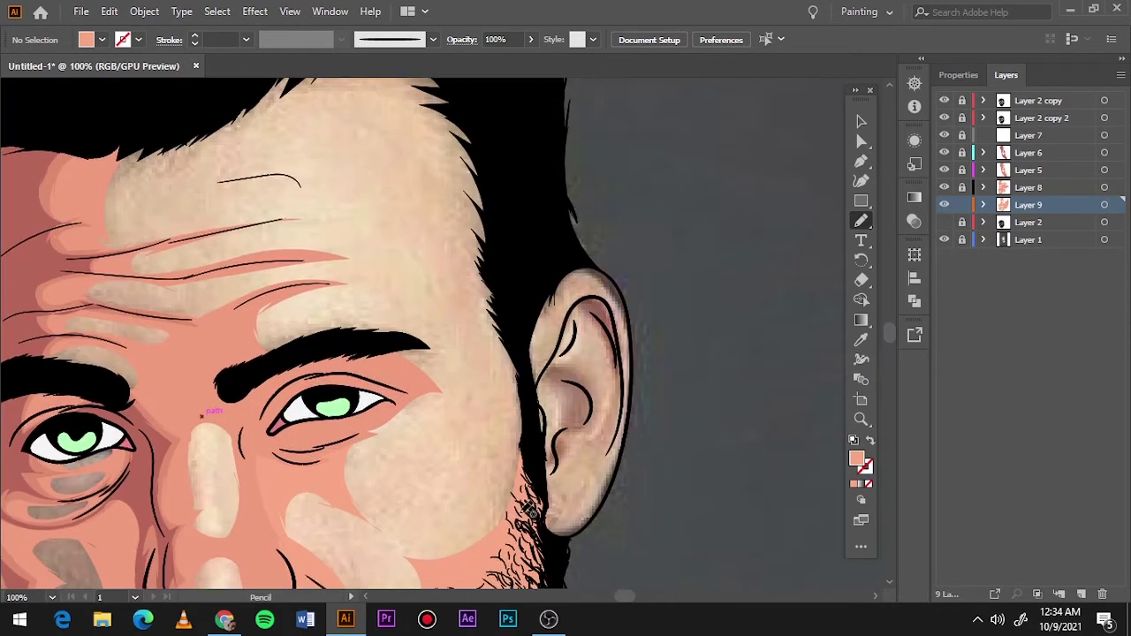
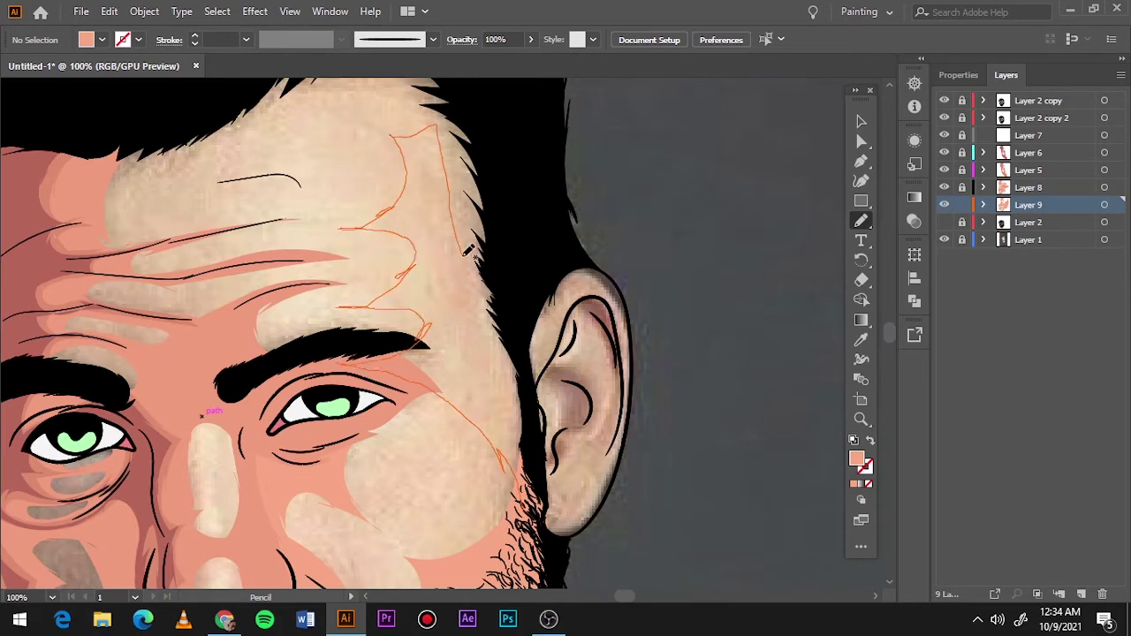
Step: Close the forehead outline into a skin fill and draw a salmon hairline shape
{"action": "left_click_drag", "start_coordinate": [468, 250], "coordinate": [527, 506]}
{"action": "scroll", "coordinate": [500, 435], "scroll_direction": "up", "scroll_amount": 3}
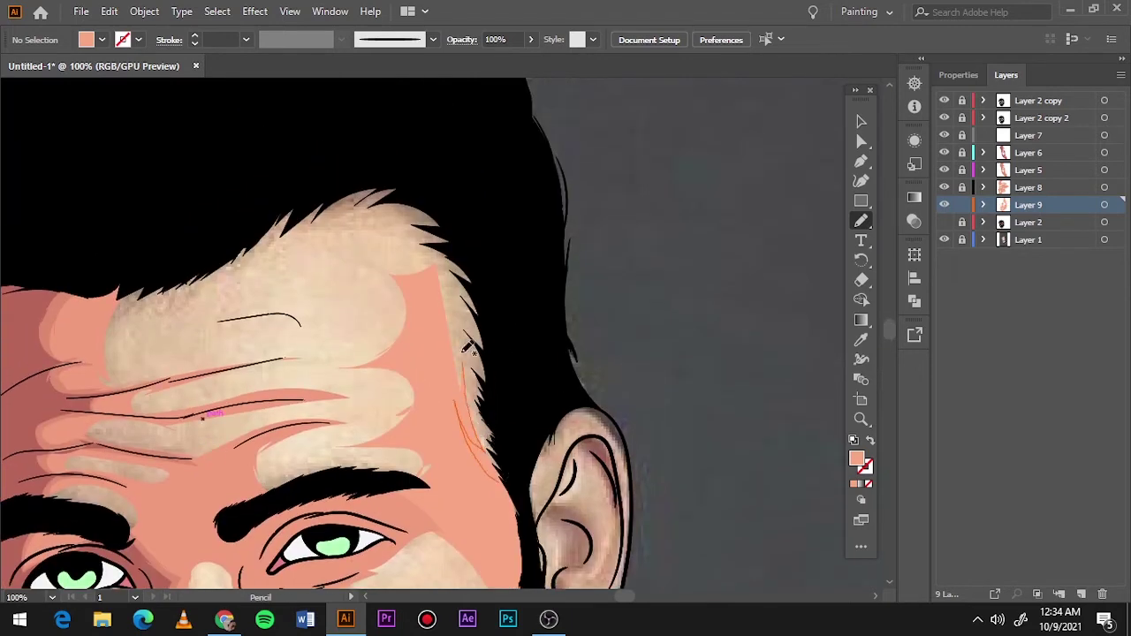
{"action": "left_click_drag", "start_coordinate": [302, 228], "coordinate": [304, 231]}
{"action": "left_click_drag", "start_coordinate": [446, 190], "coordinate": [356, 273]}
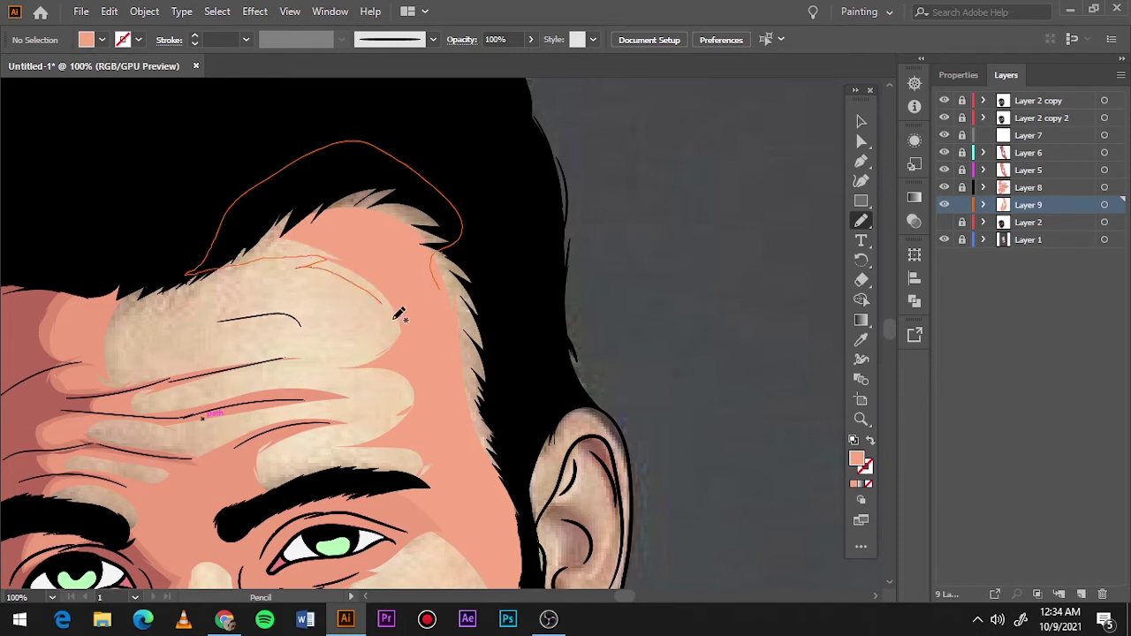
{"action": "left_click_drag", "start_coordinate": [125, 361], "coordinate": [122, 357]}
Step: Fit the artboard, toggle the photo reference layer, hide Layer 2, and zoom in
{"action": "key", "text": "ctrl+0"}
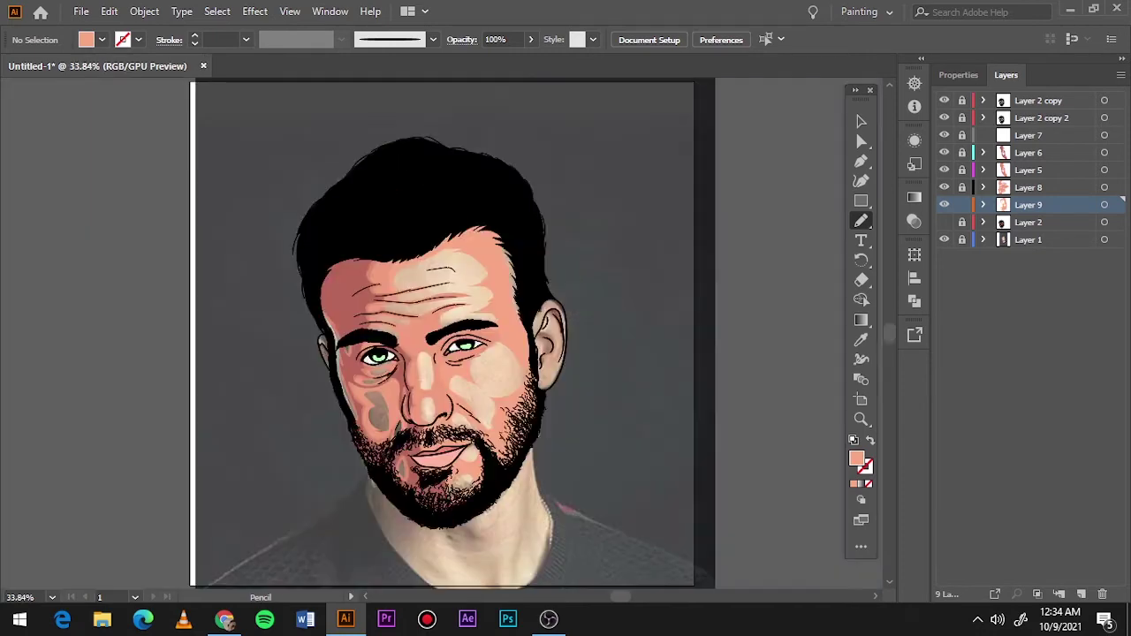
{"action": "left_click", "coordinate": [944, 239]}
{"action": "left_click", "coordinate": [944, 239]}
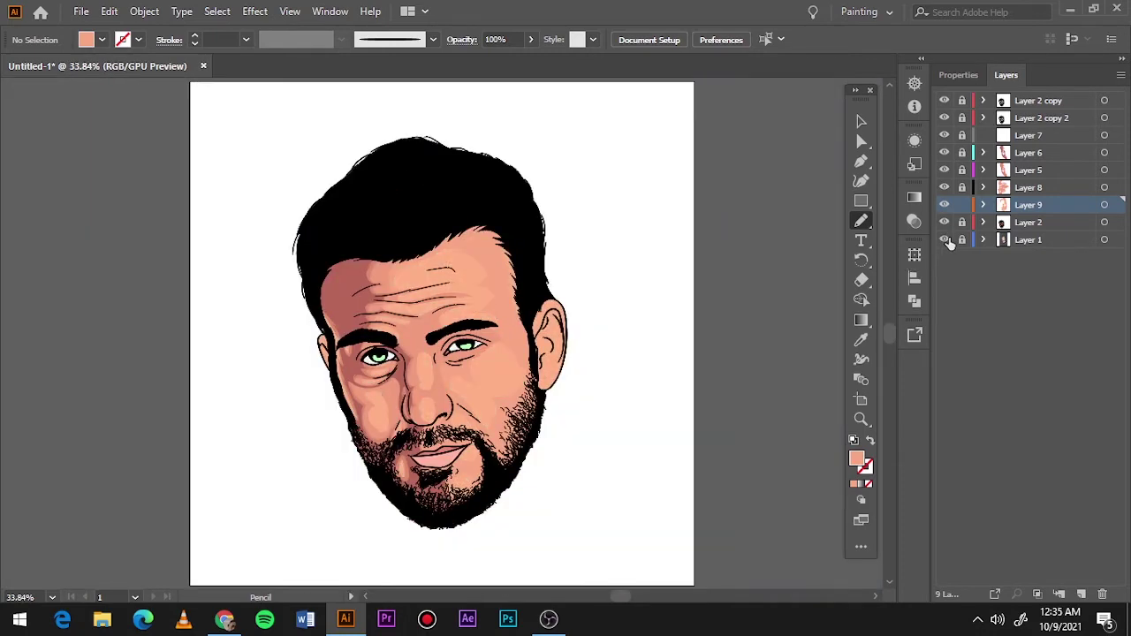
{"action": "left_click", "coordinate": [943, 221]}
{"action": "key", "text": "ctrl+plus"}
{"action": "key", "text": "ctrl+plus"}
{"action": "key", "text": "ctrl+plus"}
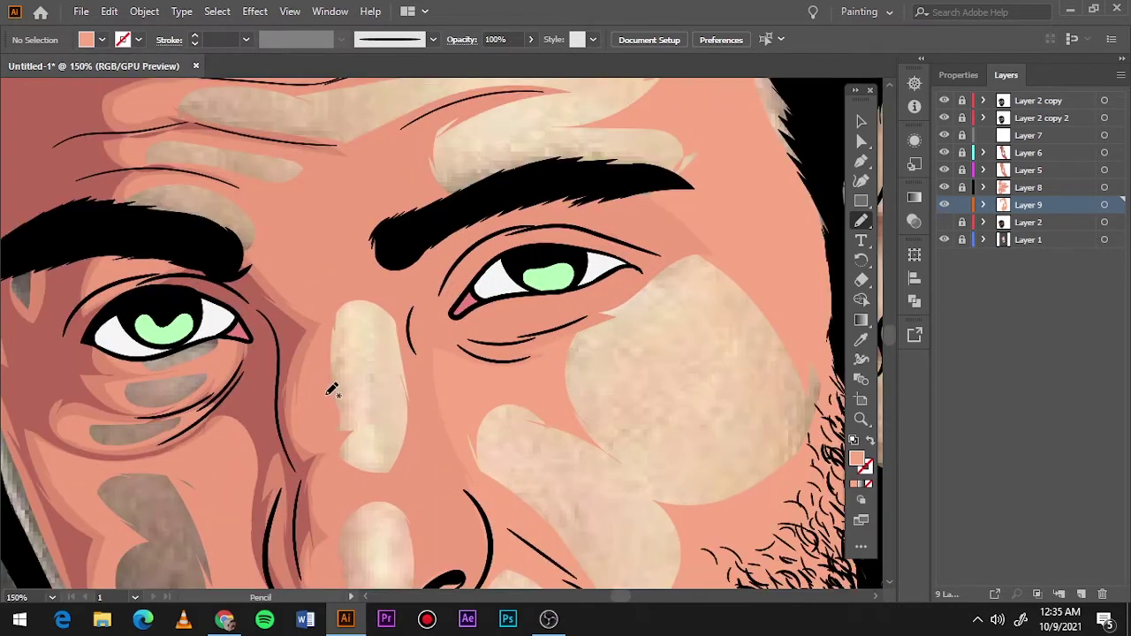
Step: Draw a nose highlight and redraw two smaller grey blobs on the cheek
{"action": "left_click_drag", "start_coordinate": [353, 321], "coordinate": [433, 383]}
{"action": "scroll", "coordinate": [400, 425], "scroll_direction": "down", "scroll_amount": 3}
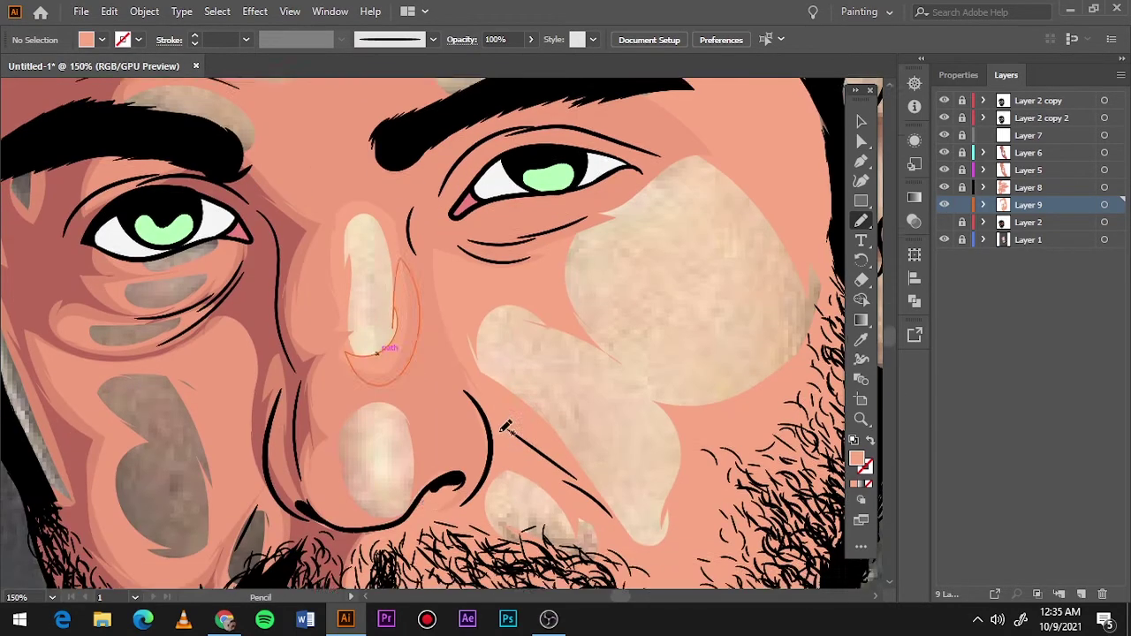
{"action": "scroll", "coordinate": [399, 425], "scroll_direction": "down", "scroll_amount": 2}
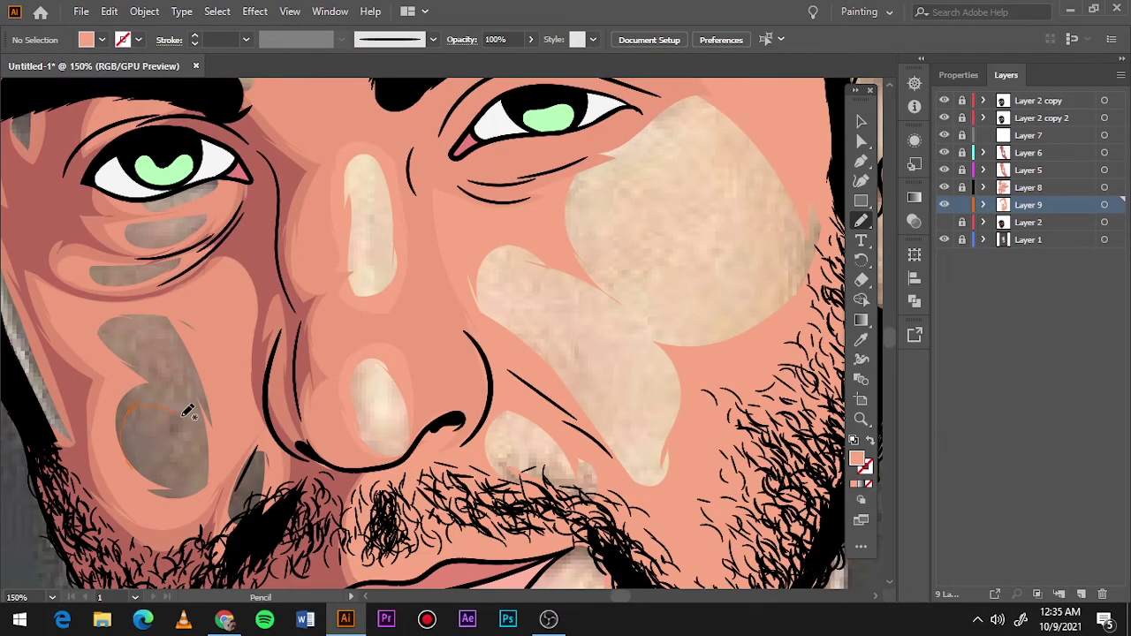
{"action": "left_click_drag", "start_coordinate": [187, 411], "coordinate": [132, 415]}
{"action": "left_click_drag", "start_coordinate": [159, 363], "coordinate": [150, 332]}
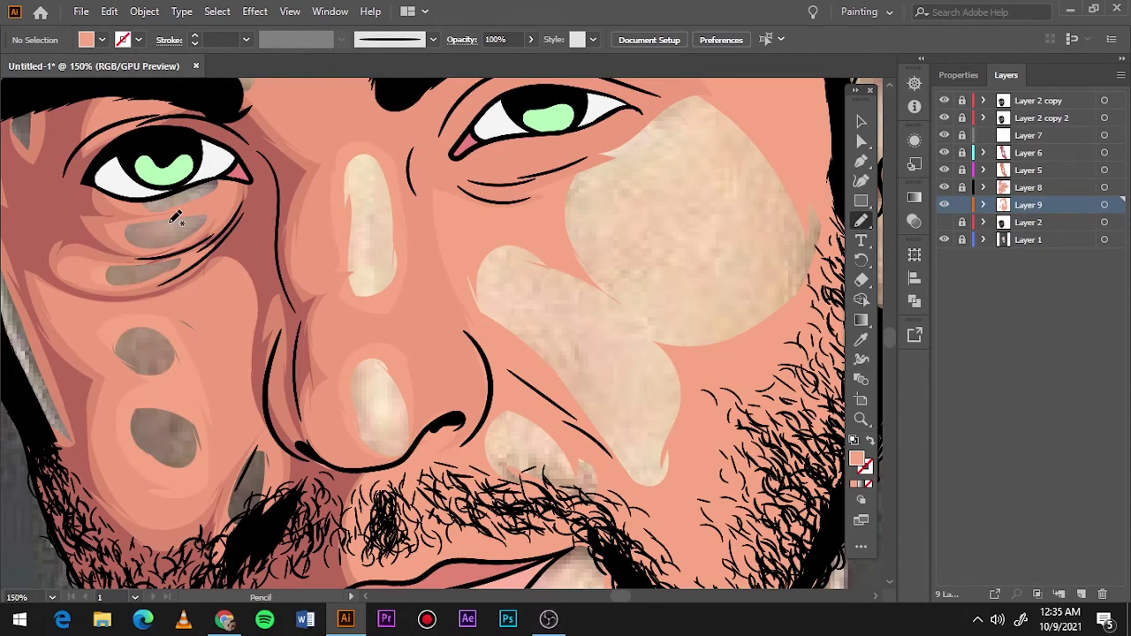
{"action": "scroll", "coordinate": [436, 378], "scroll_direction": "up", "scroll_amount": 5}
{"action": "scroll", "coordinate": [436, 378], "scroll_direction": "up", "scroll_amount": 5}
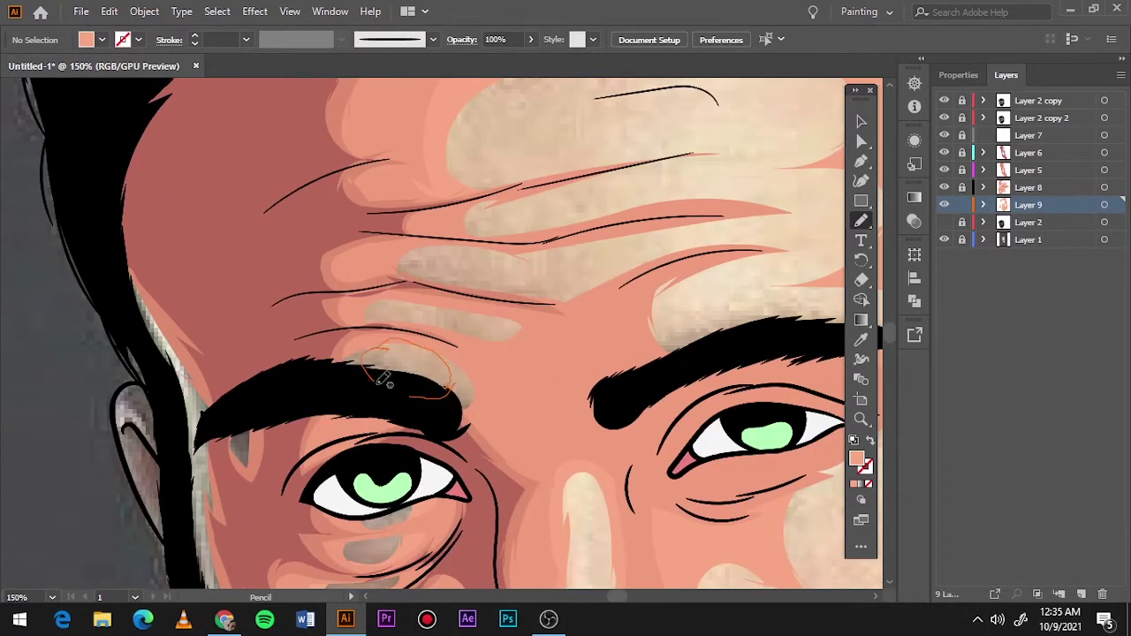
Step: Add light skin shapes near the brow and pink wrinkle fills on the forehead
{"action": "left_click_drag", "start_coordinate": [385, 378], "coordinate": [379, 380]}
{"action": "left_click_drag", "start_coordinate": [334, 371], "coordinate": [347, 342]}
{"action": "left_click_drag", "start_coordinate": [408, 301], "coordinate": [397, 296]}
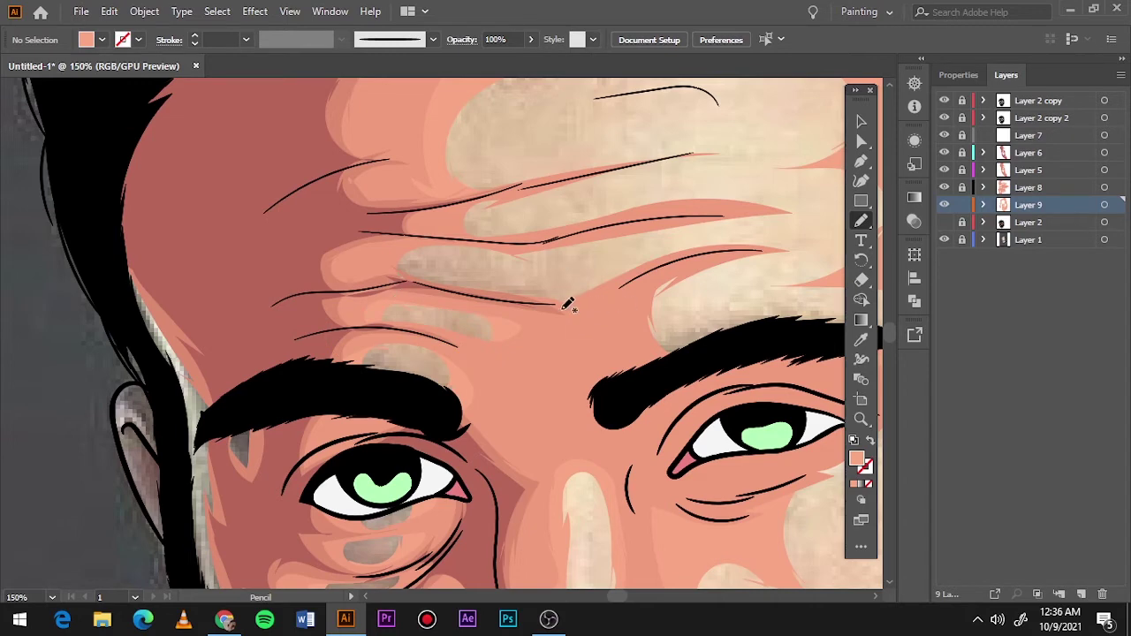
{"action": "scroll", "coordinate": [616, 373], "scroll_direction": "up", "scroll_amount": 2}
{"action": "scroll", "coordinate": [615, 374], "scroll_direction": "right", "scroll_amount": 4}
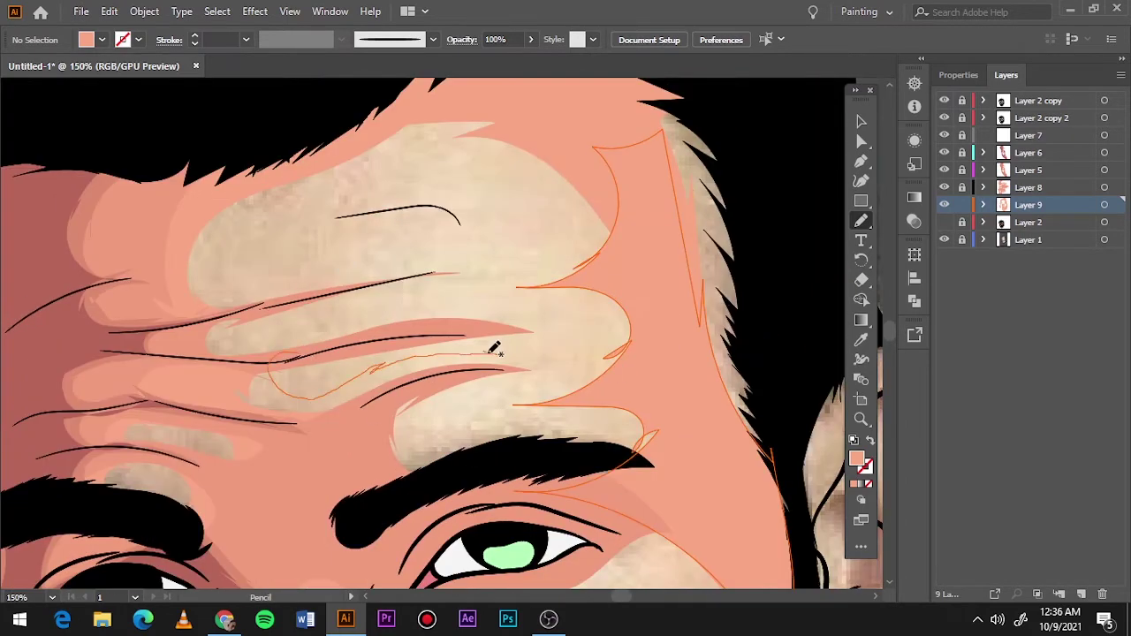
{"action": "left_click_drag", "start_coordinate": [495, 349], "coordinate": [274, 362]}
{"action": "left_click_drag", "start_coordinate": [261, 408], "coordinate": [235, 382]}
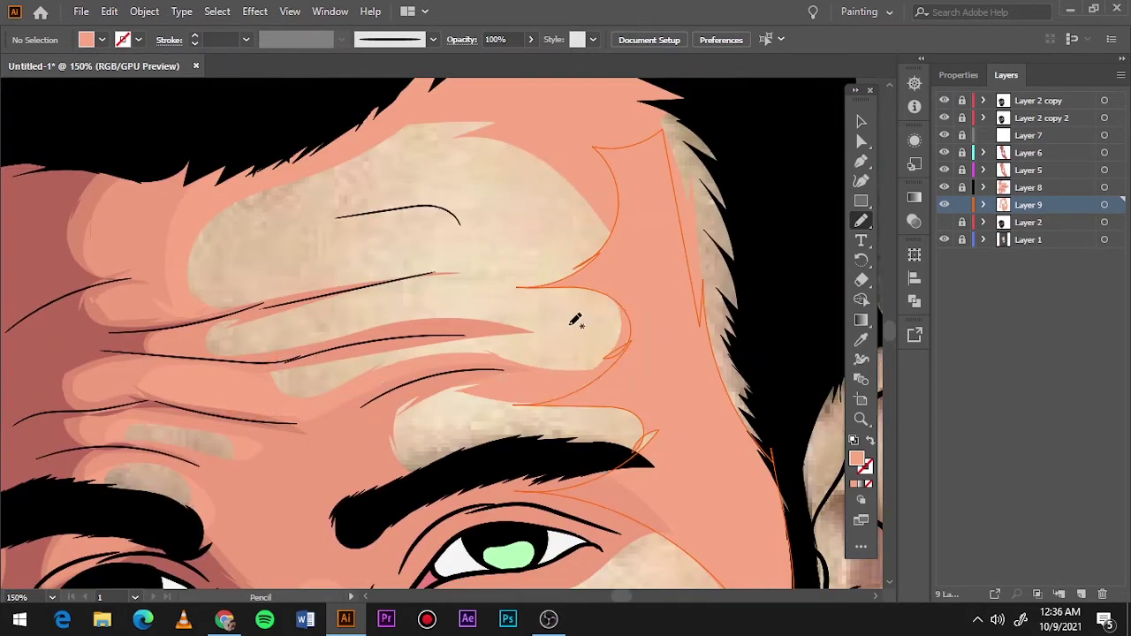
{"action": "left_click_drag", "start_coordinate": [623, 334], "coordinate": [513, 292]}
Step: Reshape the beige forehead highlight, finish the hairline stroke, and hide the photo reference
{"action": "left_click_drag", "start_coordinate": [518, 127], "coordinate": [515, 124]}
{"action": "left_click_drag", "start_coordinate": [484, 311], "coordinate": [260, 245]}
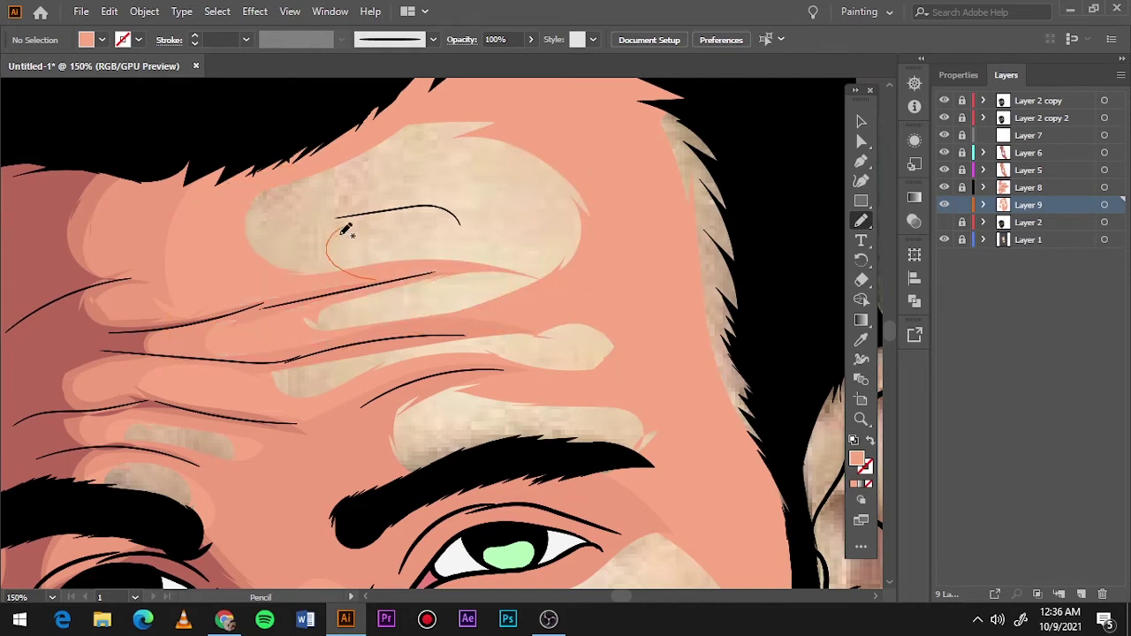
{"action": "mouse_move", "coordinate": [346, 229]}
{"action": "left_mouse_down"}
{"action": "mouse_move", "coordinate": [449, 182]}
{"action": "mouse_move", "coordinate": [477, 141]}
{"action": "left_mouse_up"}
{"action": "key", "text": "ctrl+="}
{"action": "scroll", "coordinate": [458, 231], "scroll_direction": "up", "scroll_amount": 3}
{"action": "left_click_drag", "start_coordinate": [412, 352], "coordinate": [415, 349]}
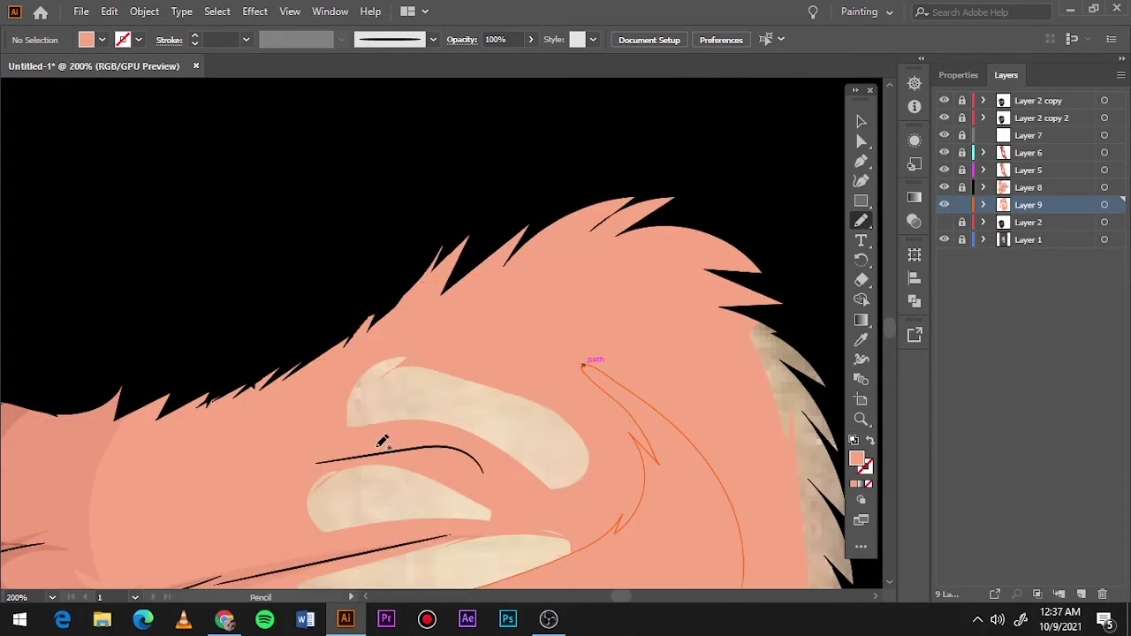
{"action": "key", "text": "ctrl+0"}
{"action": "left_click", "coordinate": [943, 239]}
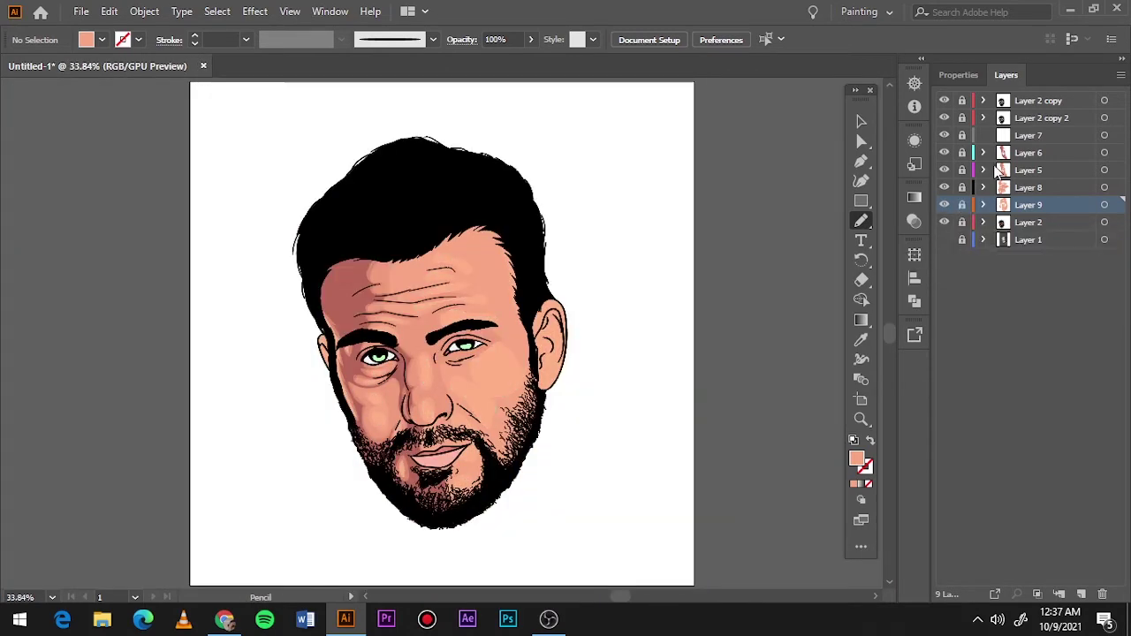
Step: On Layer 7, sample the face skin and pick a darker shadow fill colour
{"action": "left_click", "coordinate": [971, 135]}
{"action": "scroll", "coordinate": [348, 292], "scroll_direction": "up", "scroll_amount": 1}
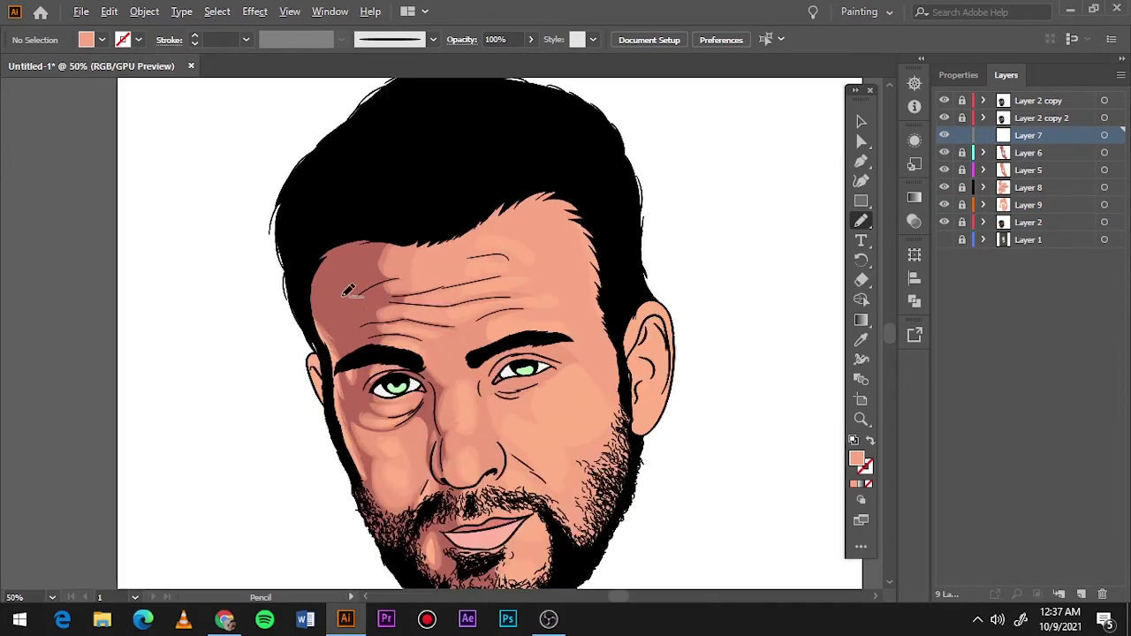
{"action": "key", "text": "i"}
{"action": "left_click", "coordinate": [349, 293]}
{"action": "double_click", "coordinate": [856, 459]}
{"action": "left_click", "coordinate": [756, 172]}
{"action": "left_click", "coordinate": [1031, 94]}
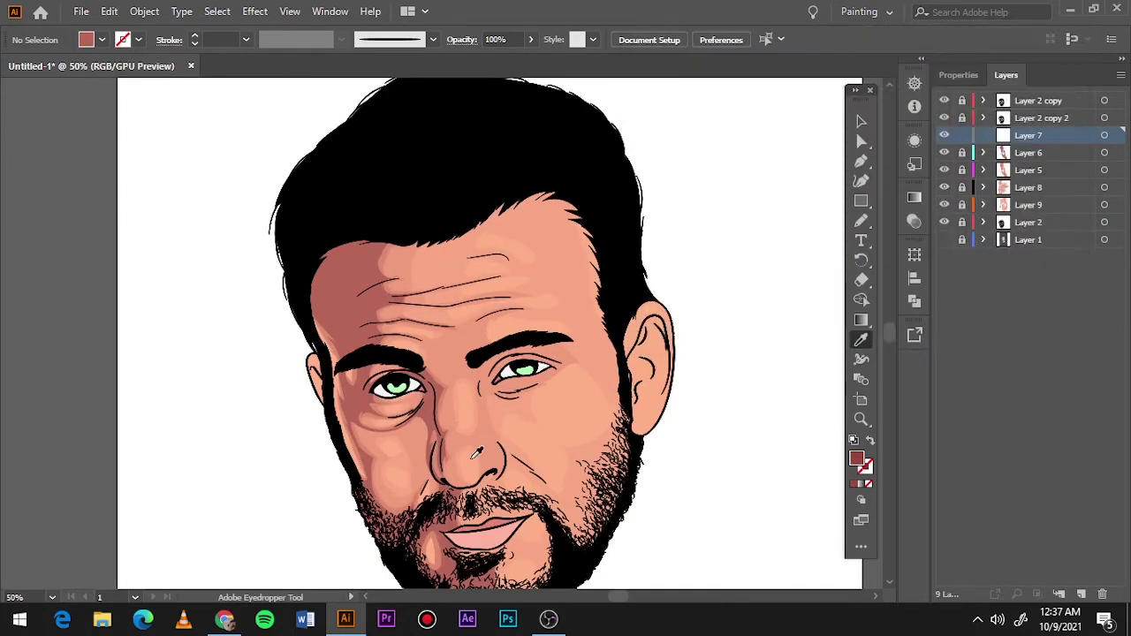
{"action": "key", "text": "n"}
Step: Draw a dark shadow around the eye socket
{"action": "scroll", "coordinate": [462, 462], "scroll_direction": "up", "scroll_amount": 3}
{"action": "scroll", "coordinate": [466, 461], "scroll_direction": "up", "scroll_amount": 1}
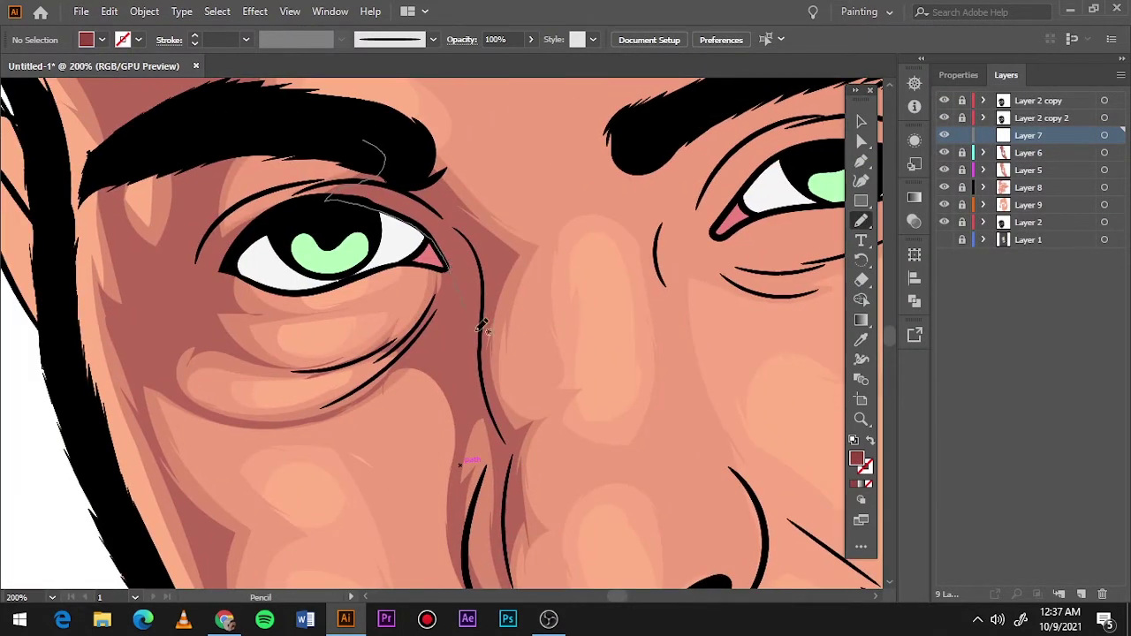
{"action": "left_click_drag", "start_coordinate": [481, 327], "coordinate": [454, 215]}
{"action": "double_click", "coordinate": [856, 458]}
{"action": "left_click", "coordinate": [1030, 93]}
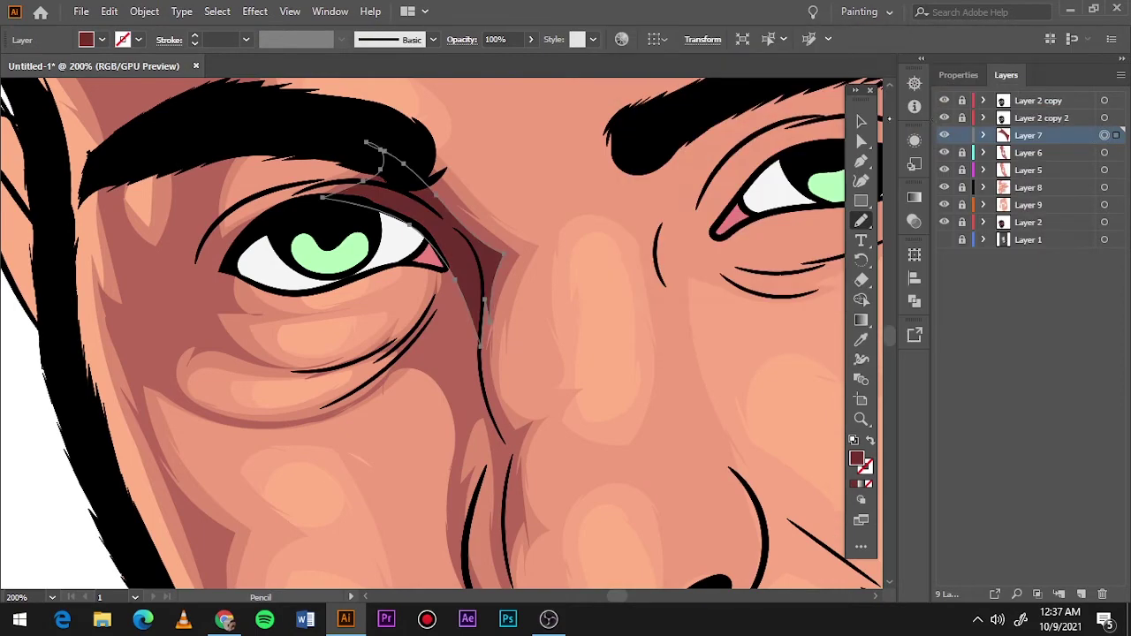
Step: Add dark shadow shapes beside the nose
{"action": "key", "text": "v"}
{"action": "key", "text": "ctrl+0"}
{"action": "scroll", "coordinate": [411, 352], "scroll_direction": "up", "scroll_amount": 1}
{"action": "scroll", "coordinate": [411, 351], "scroll_direction": "up", "scroll_amount": 2}
{"action": "key", "text": "n"}
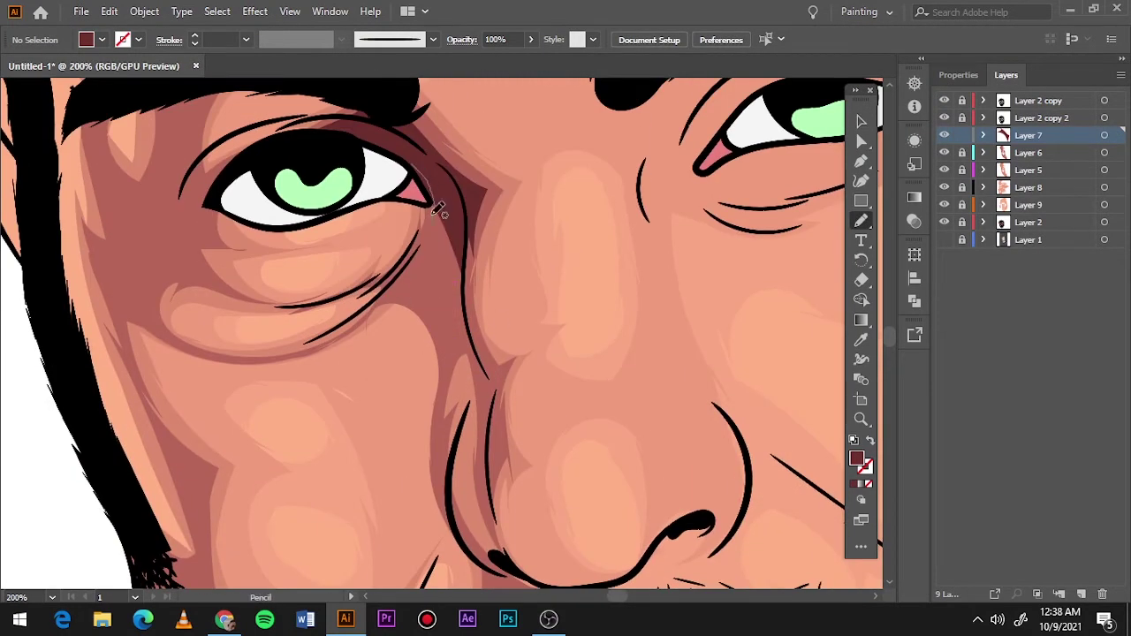
{"action": "left_click_drag", "start_coordinate": [500, 378], "coordinate": [432, 199]}
{"action": "scroll", "coordinate": [442, 335], "scroll_direction": "down", "scroll_amount": 3}
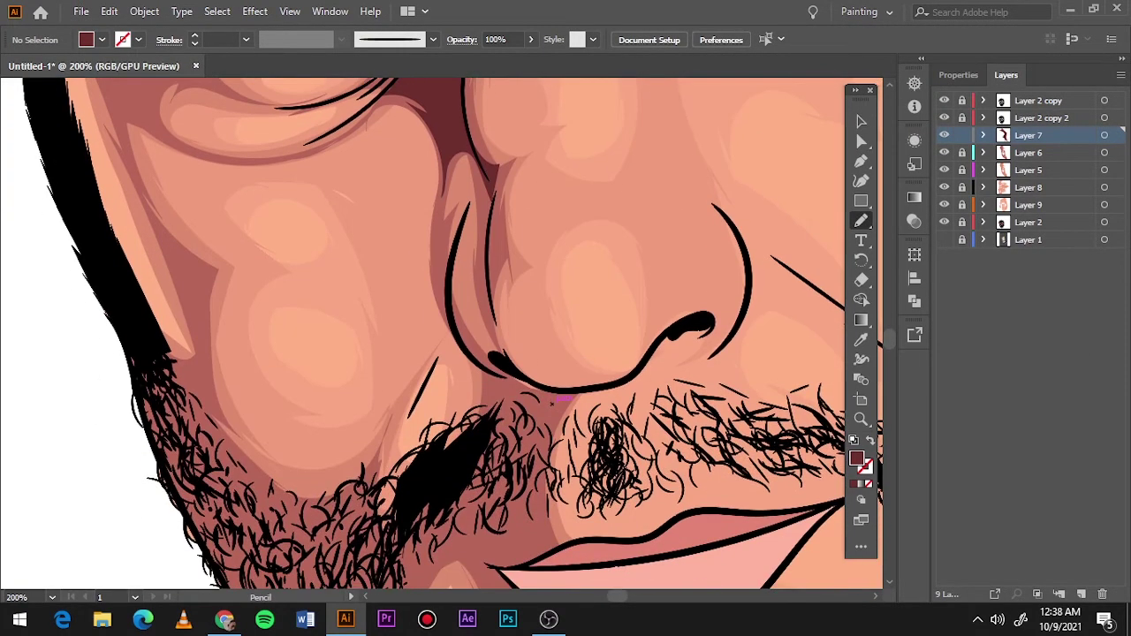
{"action": "left_click_drag", "start_coordinate": [450, 160], "coordinate": [440, 285]}
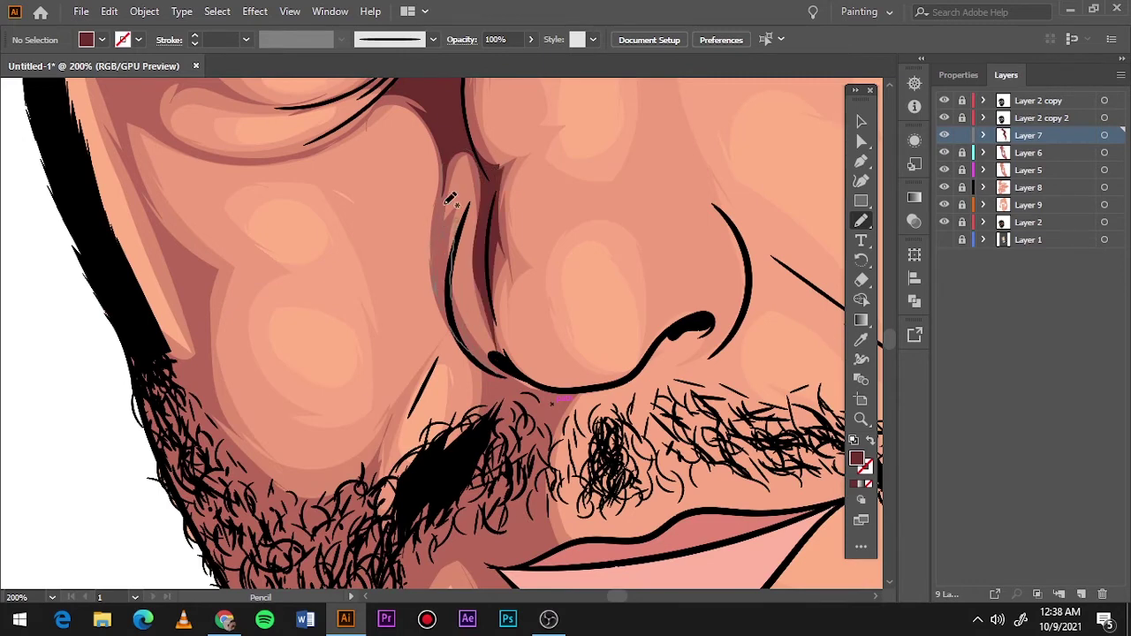
Step: Draw dark shadows on the forehead's left side and under the eye and brow
{"action": "key", "text": "ctrl+0"}
{"action": "scroll", "coordinate": [442, 450], "scroll_direction": "up", "scroll_amount": 3}
{"action": "scroll", "coordinate": [442, 450], "scroll_direction": "up", "scroll_amount": 2}
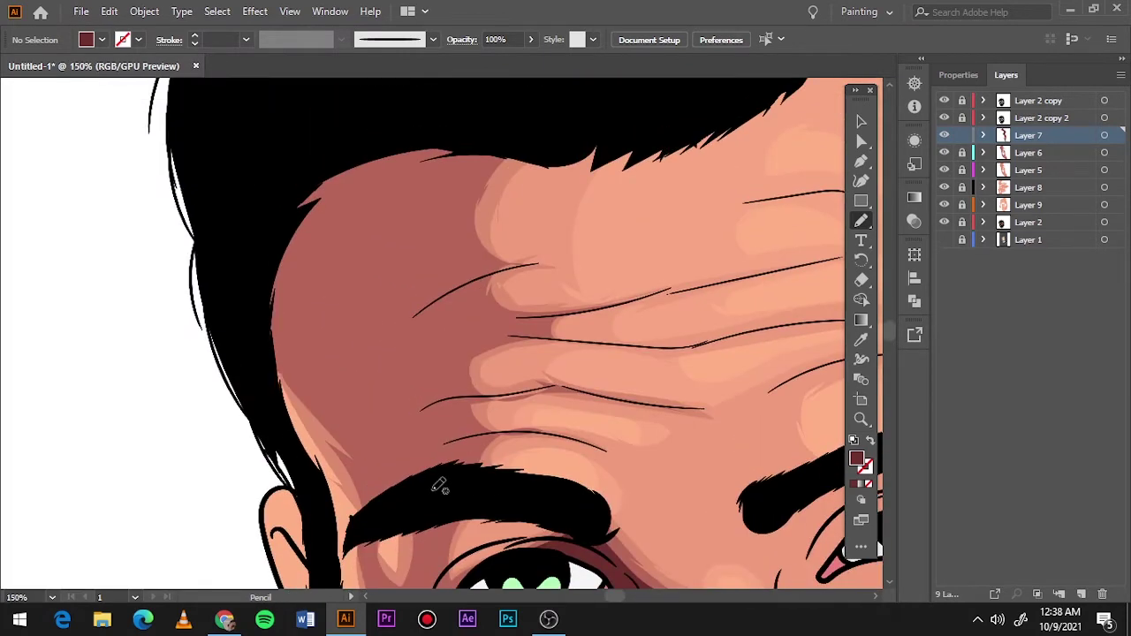
{"action": "left_click_drag", "start_coordinate": [490, 115], "coordinate": [353, 454]}
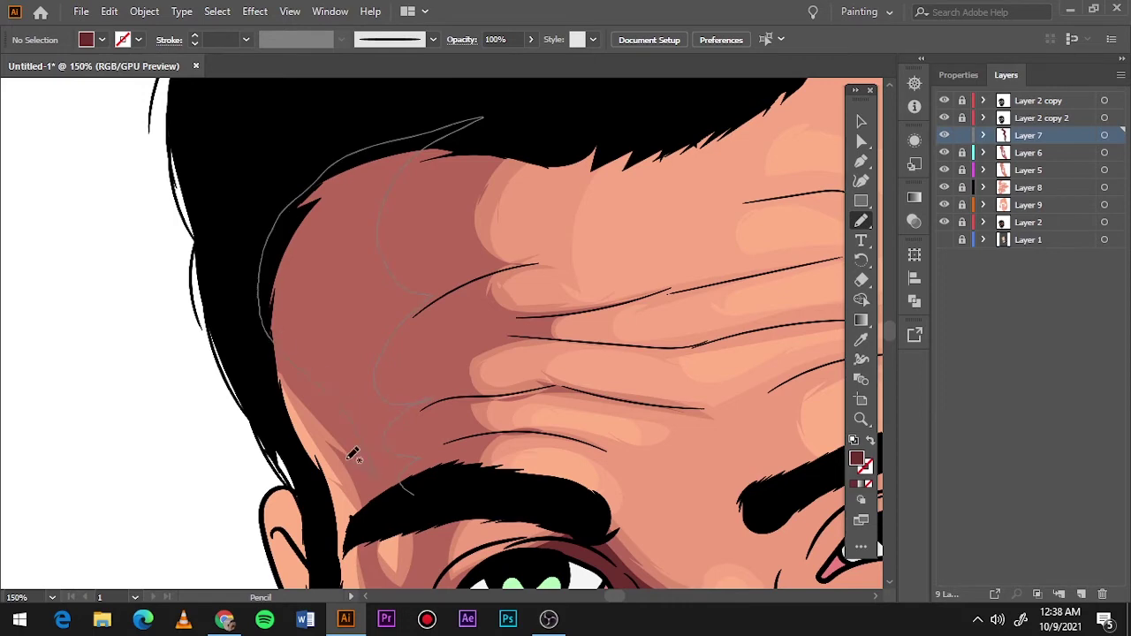
{"action": "key", "text": "ctrl+0"}
{"action": "scroll", "coordinate": [361, 364], "scroll_direction": "up", "scroll_amount": 5}
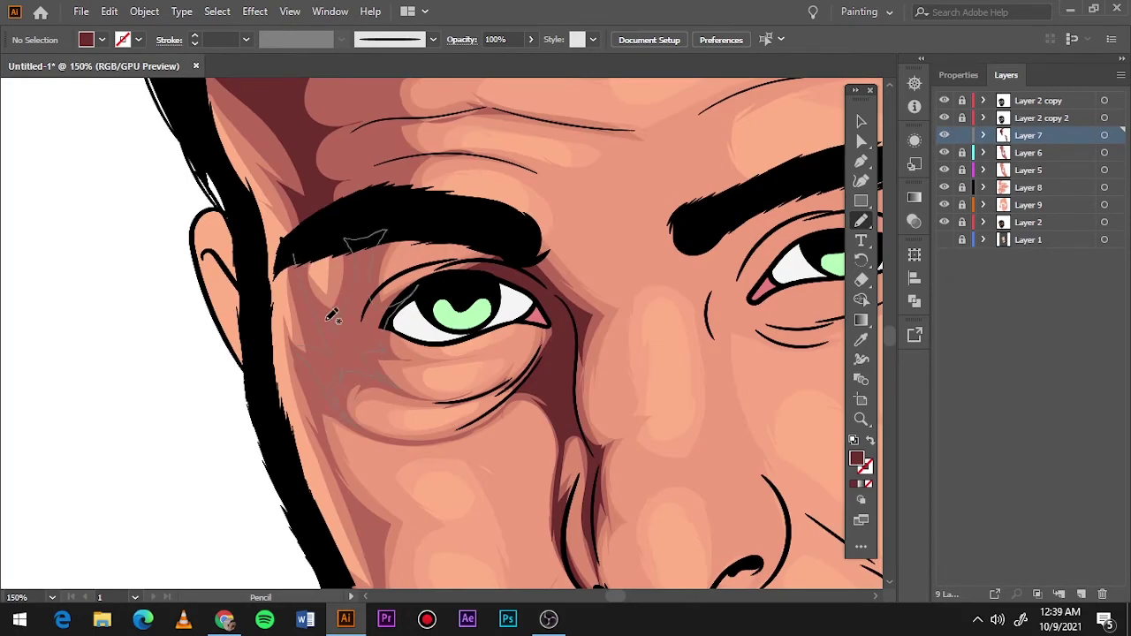
{"action": "mouse_move", "coordinate": [332, 315]}
{"action": "left_mouse_down"}
{"action": "mouse_move", "coordinate": [313, 320]}
{"action": "mouse_move", "coordinate": [331, 380]}
{"action": "left_mouse_up"}
Step: Add dark shadows below the eye bag and a dark-red shadow over the beard edge
{"action": "key", "text": "ctrl+0"}
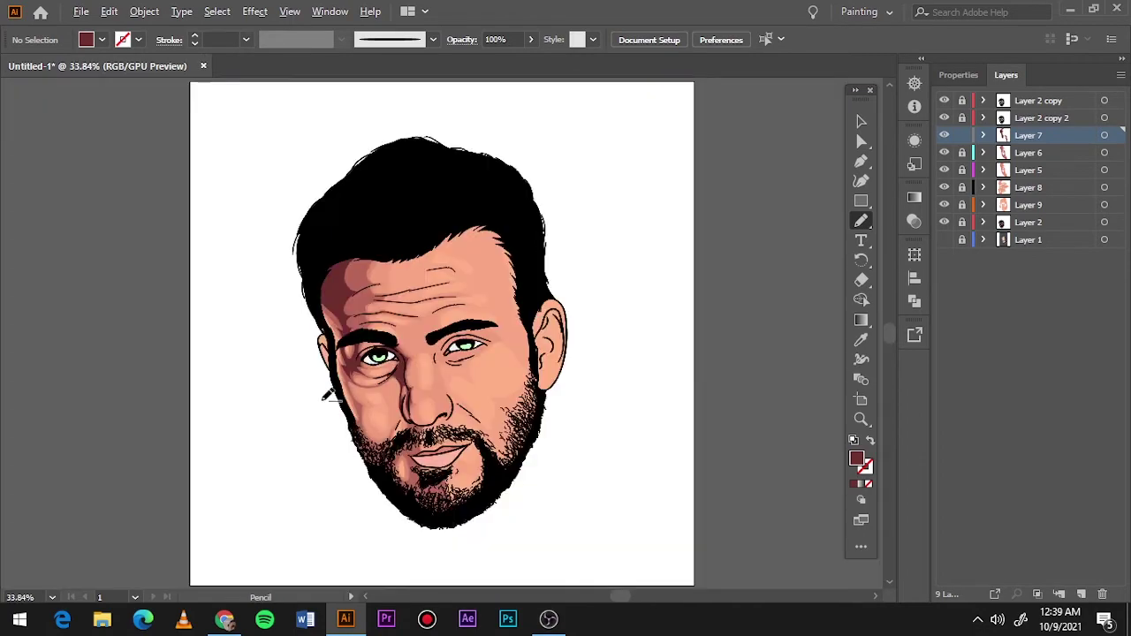
{"action": "scroll", "coordinate": [340, 407], "scroll_direction": "up", "scroll_amount": 6}
{"action": "left_click_drag", "start_coordinate": [558, 314], "coordinate": [329, 241]}
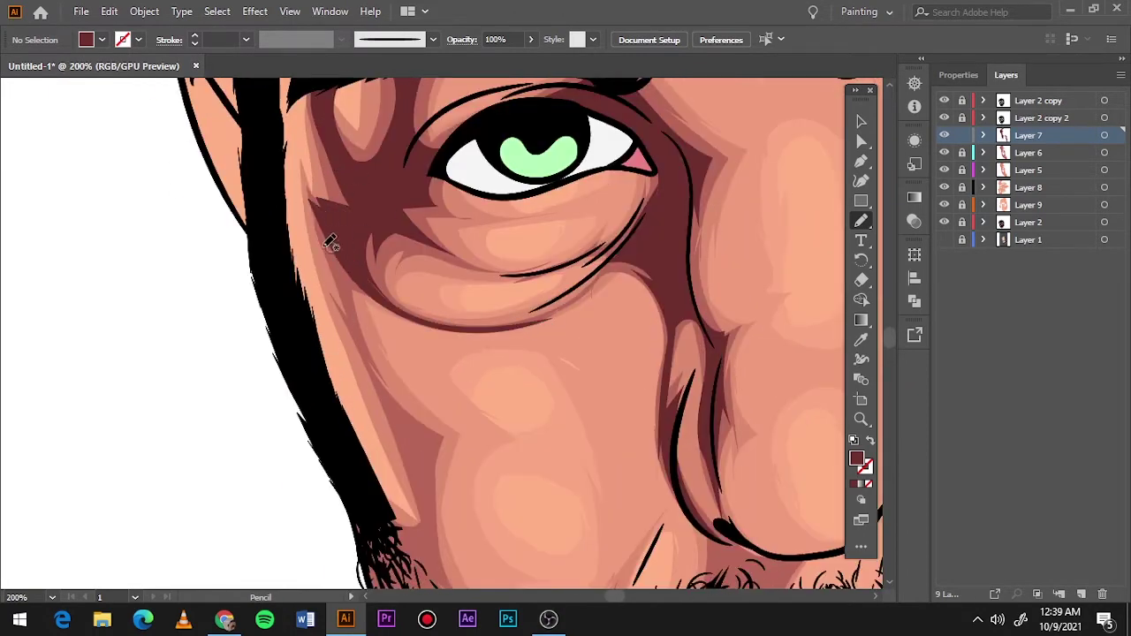
{"action": "scroll", "coordinate": [441, 416], "scroll_direction": "down", "scroll_amount": 5}
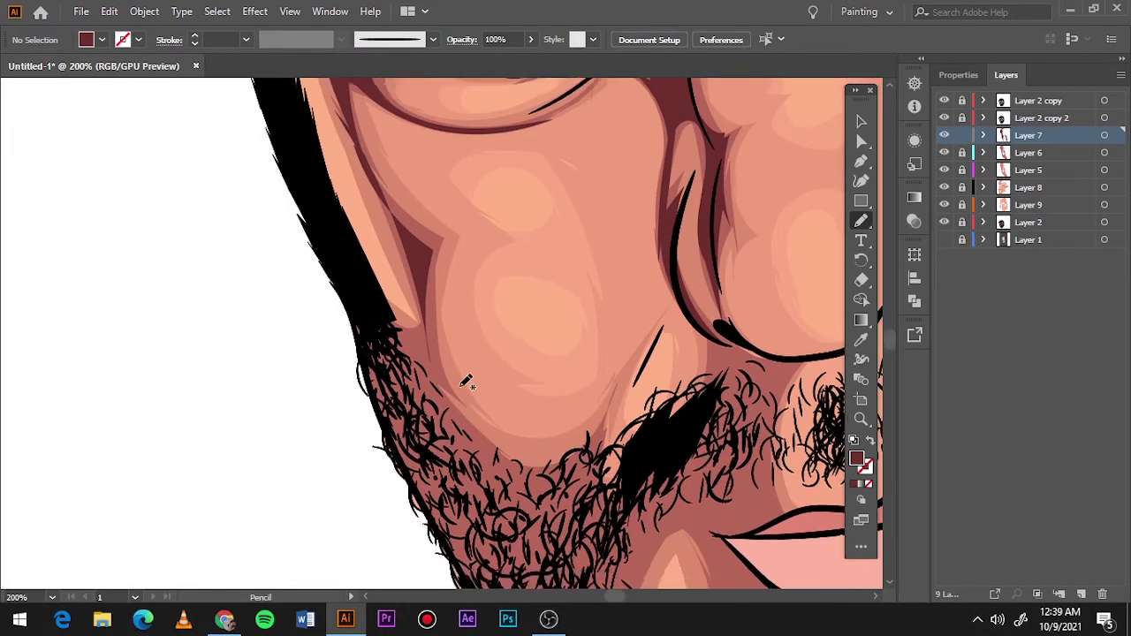
{"action": "left_click_drag", "start_coordinate": [430, 131], "coordinate": [452, 146]}
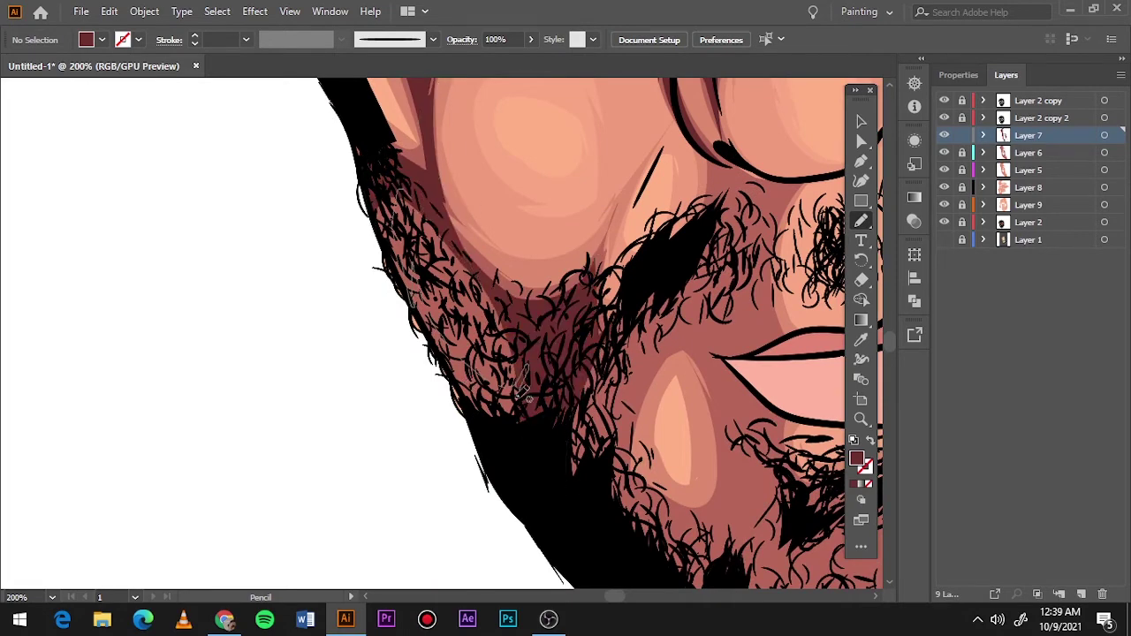
Step: Draw more beard strands around the chin, then make Layer 5 the working layer
{"action": "key", "text": "ctrl+0"}
{"action": "scroll", "coordinate": [450, 535], "scroll_direction": "up", "scroll_amount": 4}
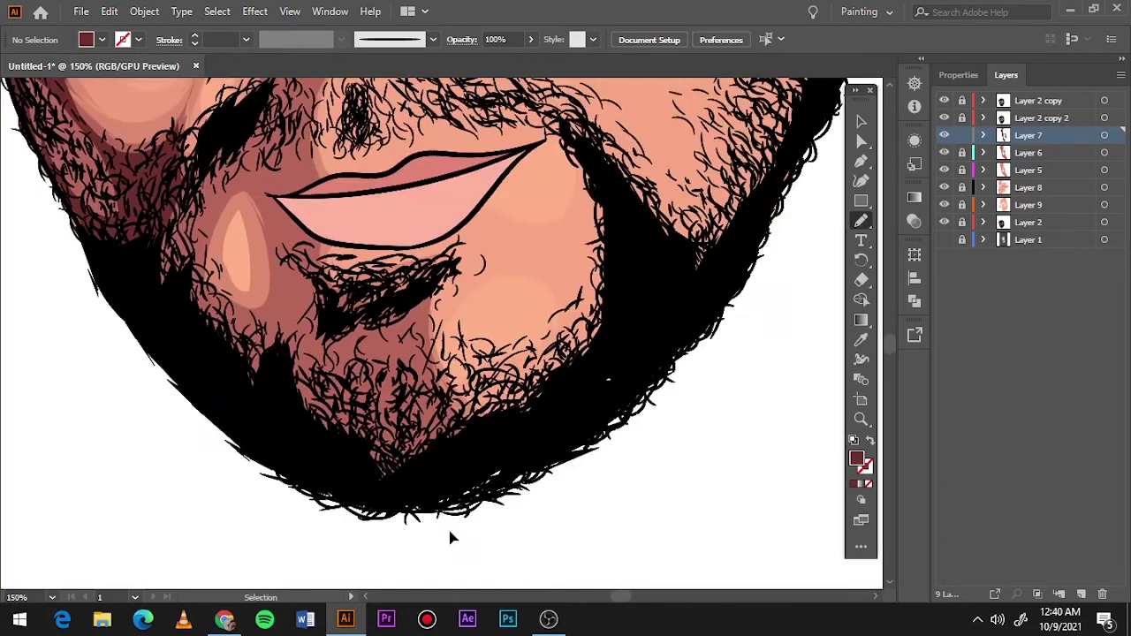
{"action": "scroll", "coordinate": [406, 148], "scroll_direction": "up", "scroll_amount": 3}
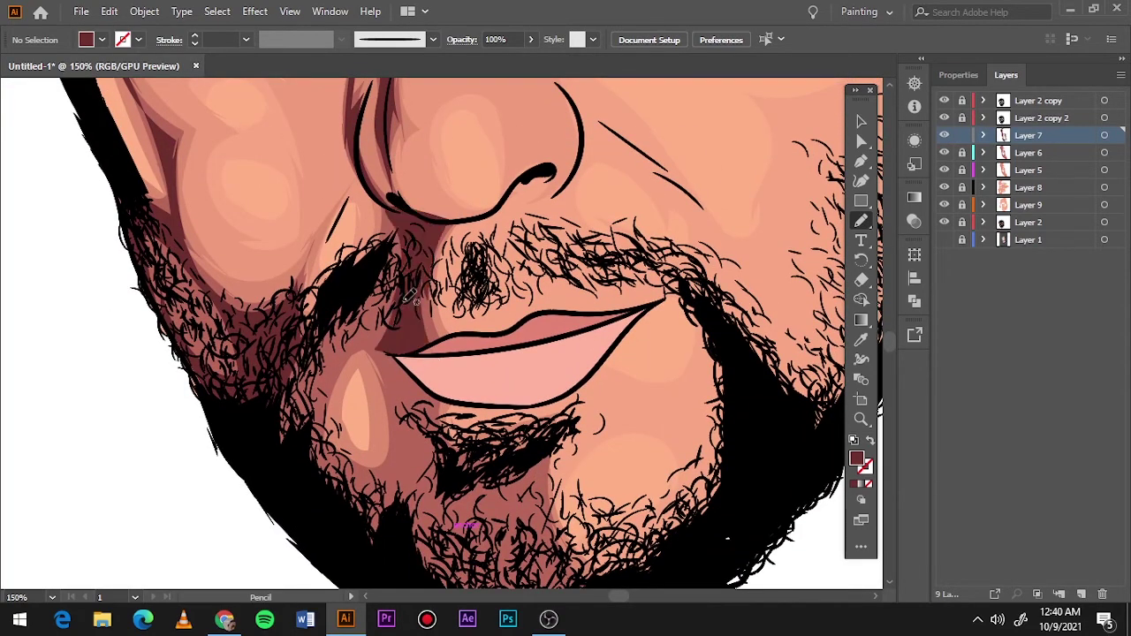
{"action": "scroll", "coordinate": [398, 345], "scroll_direction": "down", "scroll_amount": 3}
{"action": "left_click_drag", "start_coordinate": [402, 342], "coordinate": [540, 358]}
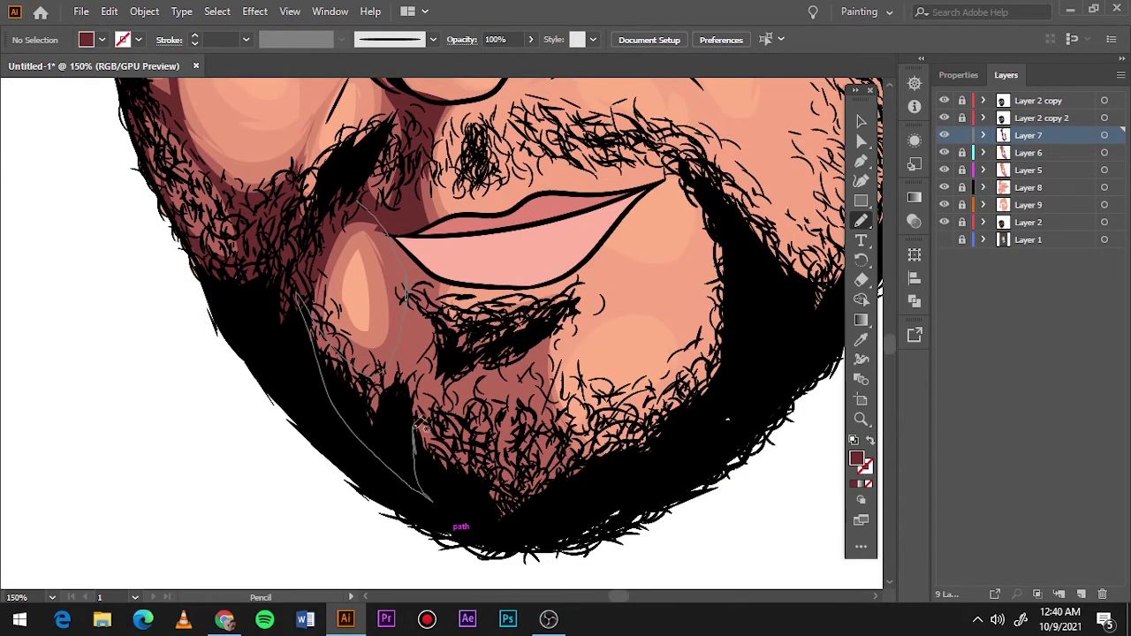
{"action": "key", "text": "ctrl+0"}
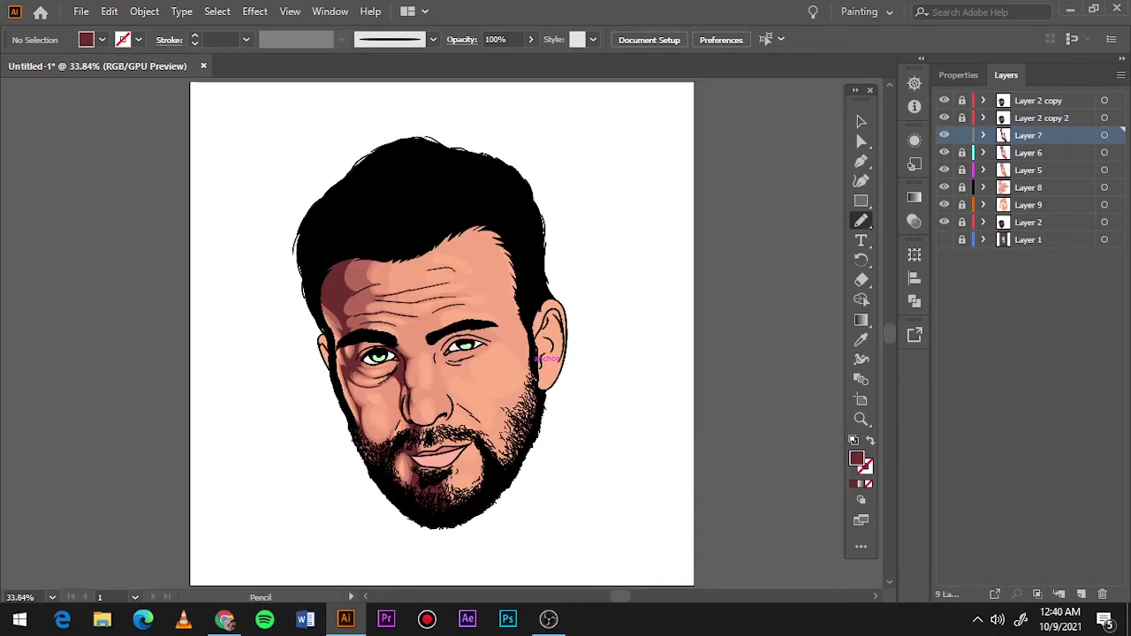
{"action": "left_click", "coordinate": [948, 171]}
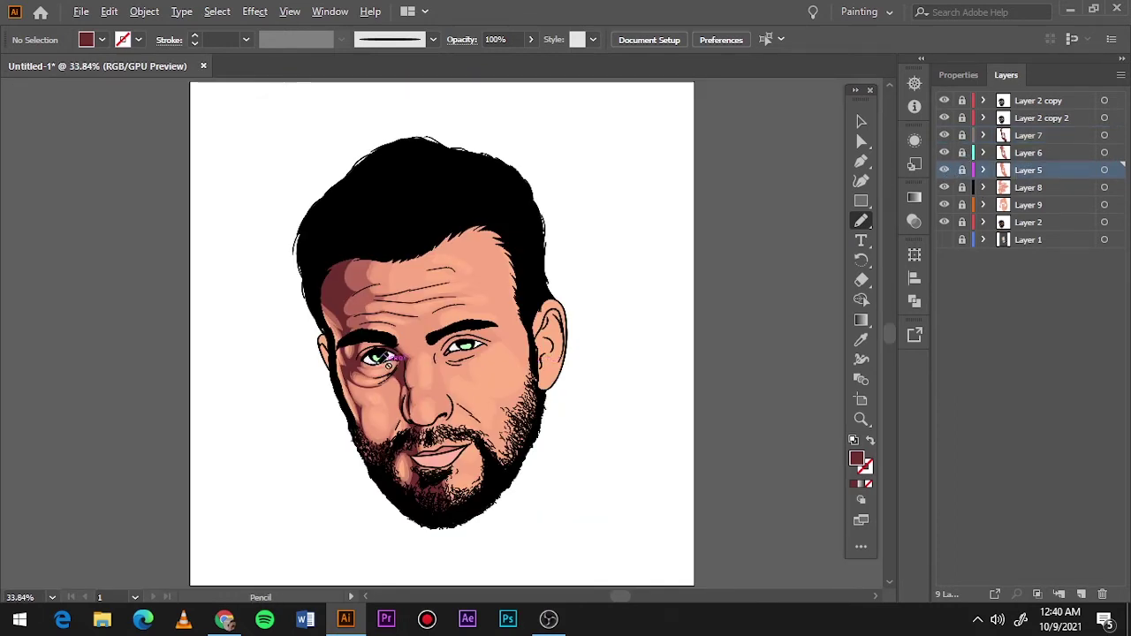
{"action": "key", "text": "ctrl+plus"}
Step: Add a new highlight layer and set the fill to sampled skin lightened to E8977E
{"action": "left_click", "coordinate": [945, 171]}
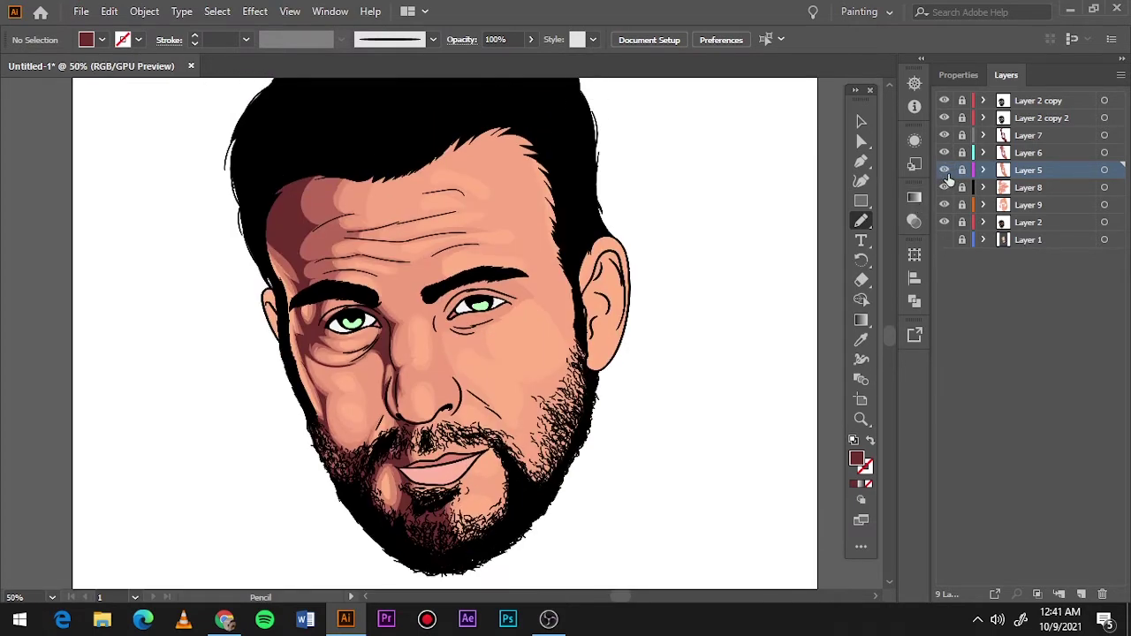
{"action": "left_click", "coordinate": [945, 188]}
{"action": "left_click", "coordinate": [1080, 593]}
{"action": "left_click", "coordinate": [861, 340]}
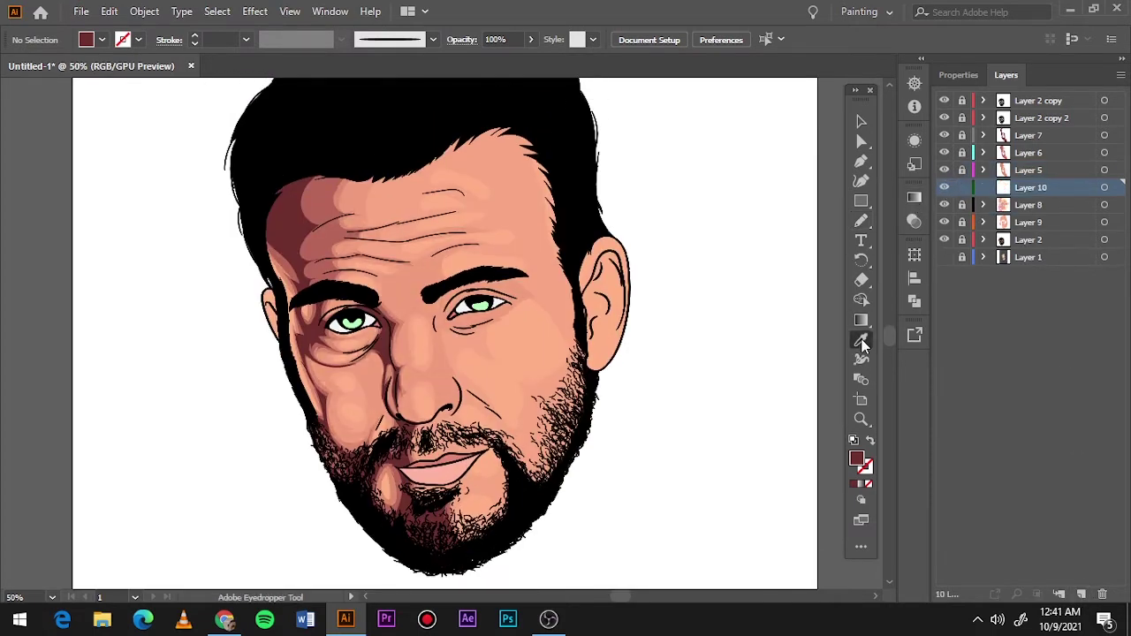
{"action": "left_click", "coordinate": [408, 174]}
{"action": "double_click", "coordinate": [856, 458]}
{"action": "left_click", "coordinate": [735, 107]}
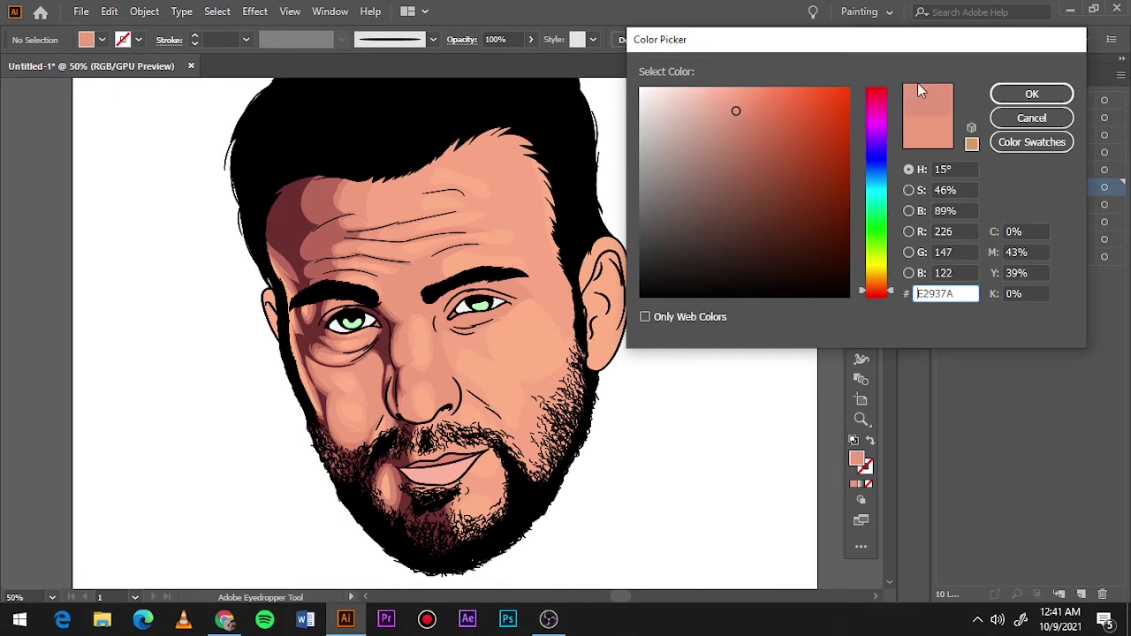
{"action": "key", "text": "Return"}
{"action": "key", "text": "ctrl+plus"}
{"action": "key", "text": "ctrl+plus"}
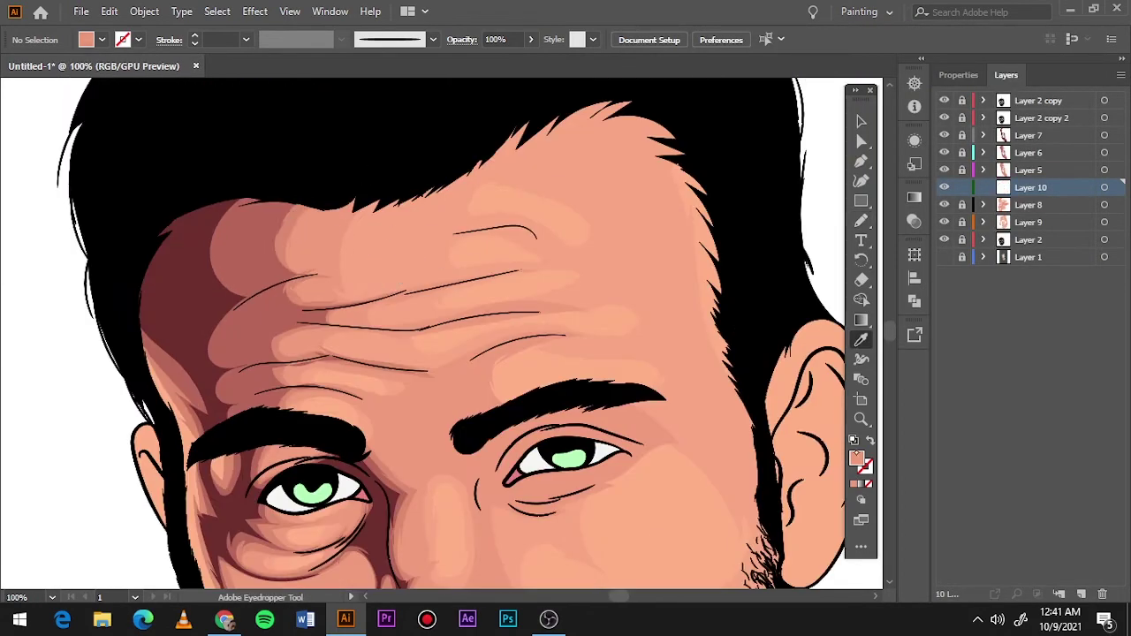
{"action": "double_click", "coordinate": [856, 459]}
{"action": "left_click", "coordinate": [1027, 94]}
{"action": "key", "text": "n"}
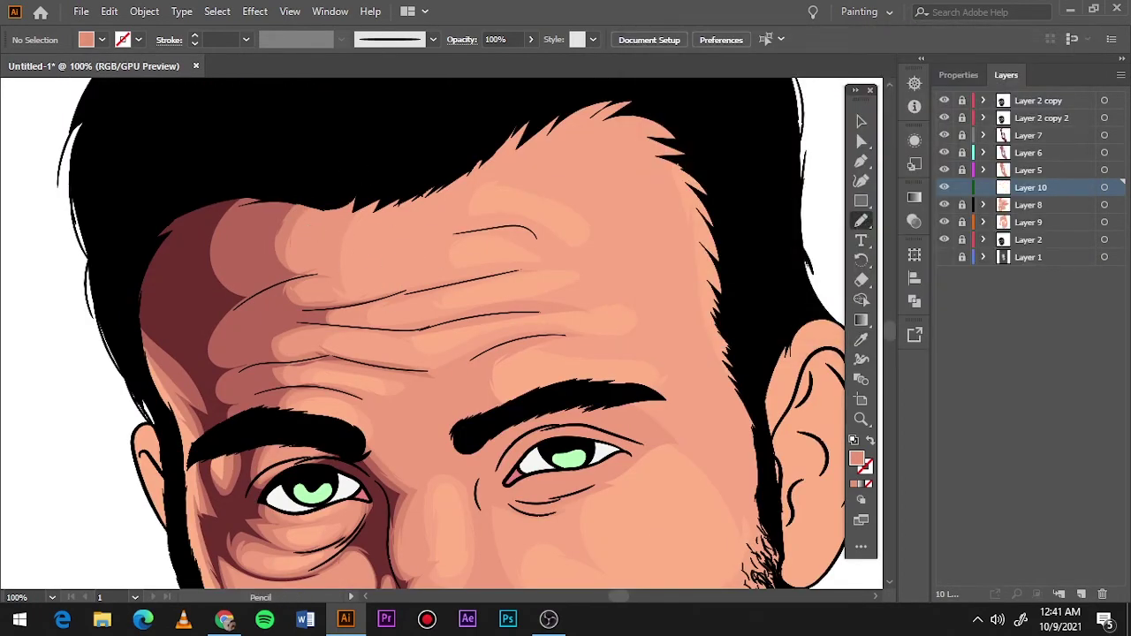
Step: Draw skin-tone highlight shapes along the forehead wrinkles
{"action": "left_click_drag", "start_coordinate": [334, 282], "coordinate": [309, 281]}
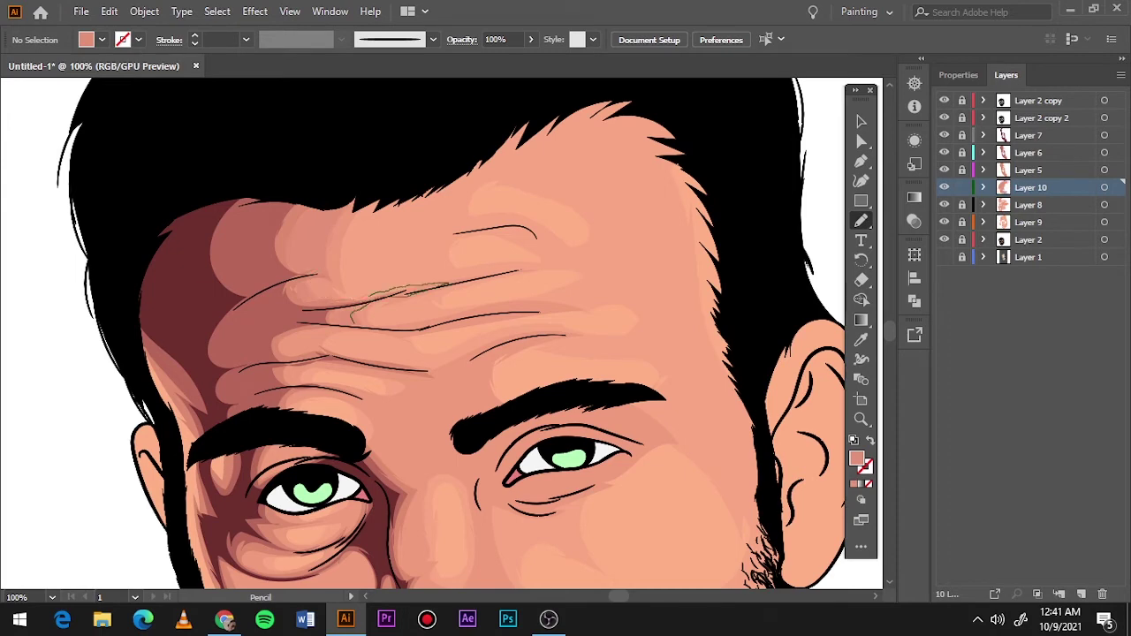
{"action": "key", "text": "ctrl+0"}
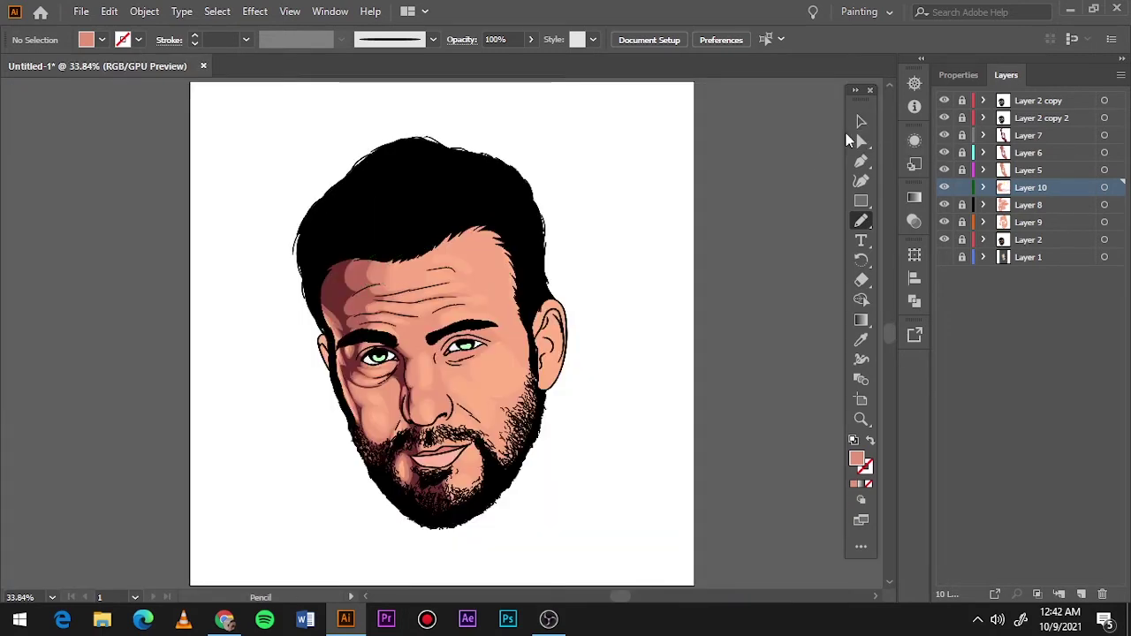
{"action": "scroll", "coordinate": [439, 304], "scroll_direction": "up", "scroll_amount": 4}
{"action": "left_click_drag", "start_coordinate": [515, 283], "coordinate": [270, 321]}
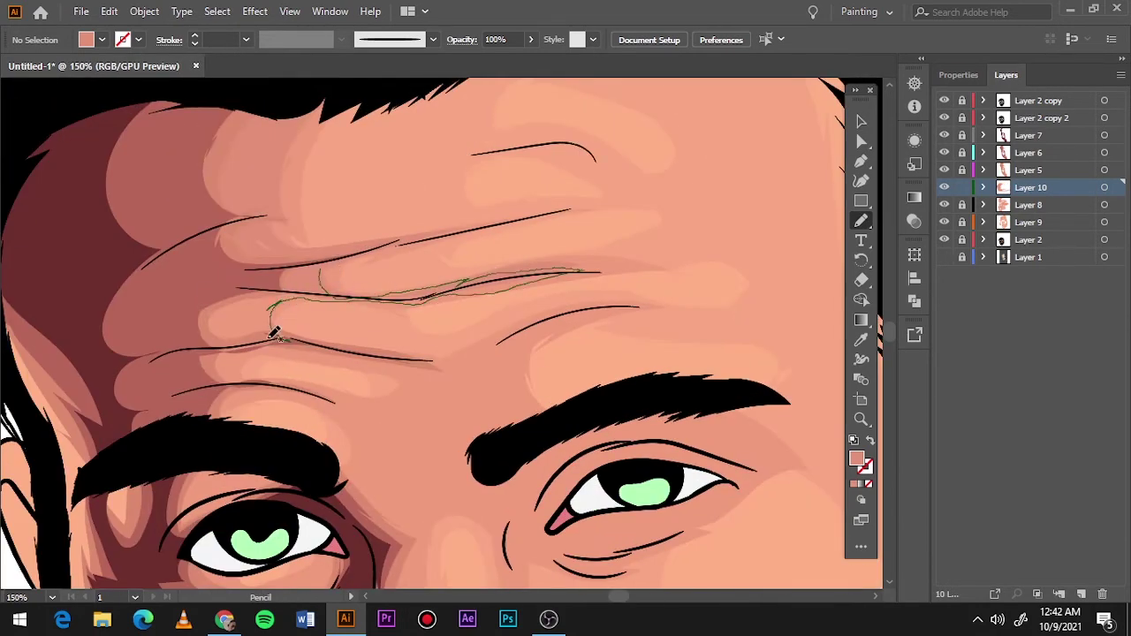
{"action": "left_click_drag", "start_coordinate": [439, 348], "coordinate": [265, 325]}
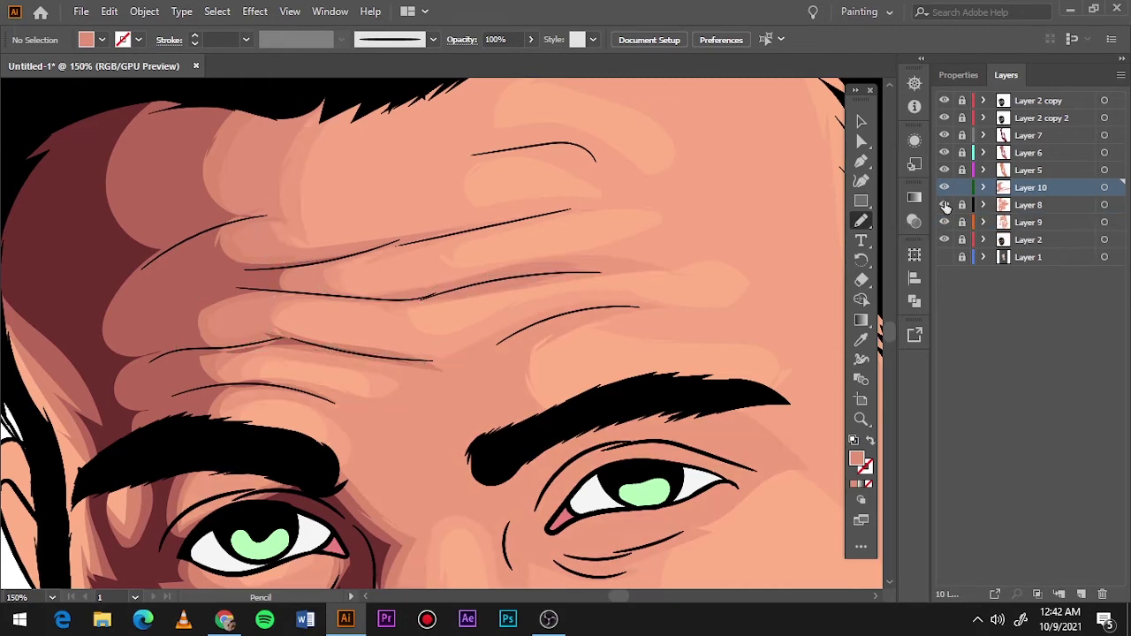
{"action": "mouse_move", "coordinate": [393, 350]}
{"action": "left_mouse_down"}
{"action": "mouse_move", "coordinate": [455, 433]}
{"action": "mouse_move", "coordinate": [366, 403]}
{"action": "left_mouse_up"}
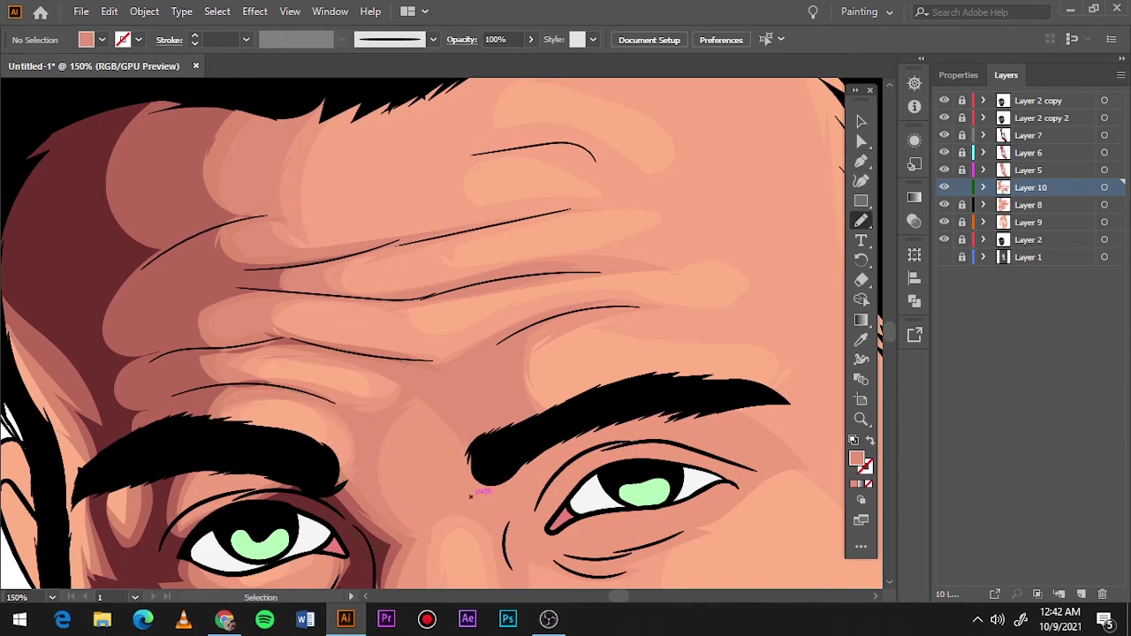
{"action": "scroll", "coordinate": [470, 497], "scroll_direction": "down", "scroll_amount": 5}
{"action": "scroll", "coordinate": [354, 265], "scroll_direction": "up", "scroll_amount": 2}
Step: Draw a highlight shape around the inner eyebrow
{"action": "left_click_drag", "start_coordinate": [212, 251], "coordinate": [270, 292]}
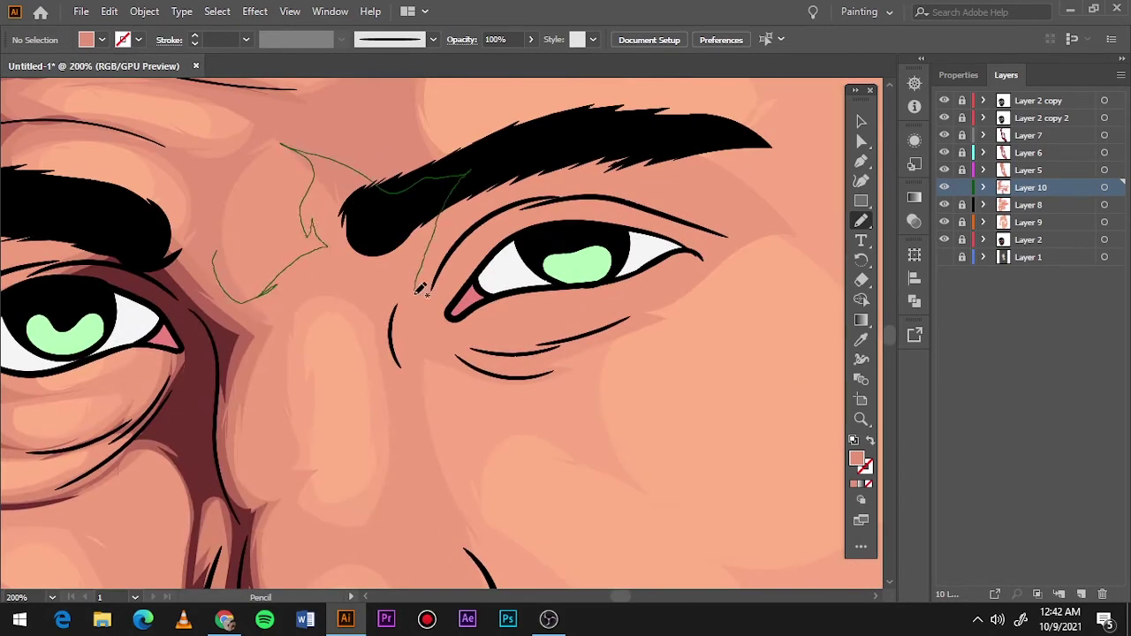
{"action": "left_click_drag", "start_coordinate": [298, 151], "coordinate": [225, 292]}
{"action": "key", "text": "ctrl+0"}
{"action": "scroll", "coordinate": [460, 357], "scroll_direction": "up", "scroll_amount": 5}
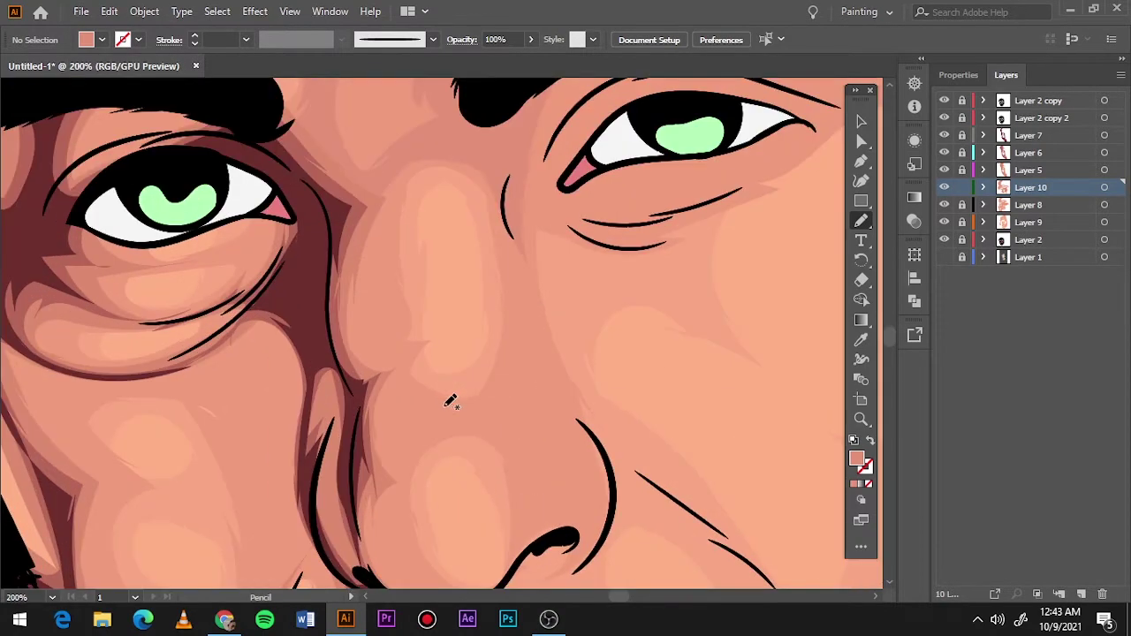
{"action": "scroll", "coordinate": [430, 409], "scroll_direction": "down", "scroll_amount": 1}
{"action": "scroll", "coordinate": [415, 80], "scroll_direction": "down", "scroll_amount": 3}
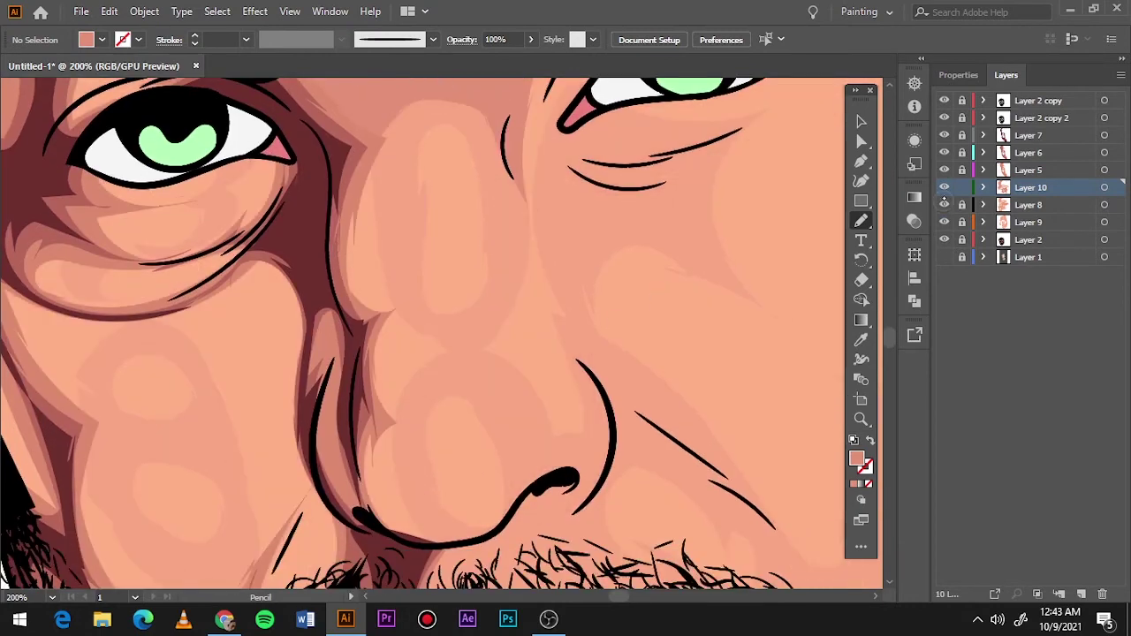
Step: Add highlights along the nose side, down the nose bridge, and around the tip
{"action": "left_click_drag", "start_coordinate": [428, 96], "coordinate": [380, 202]}
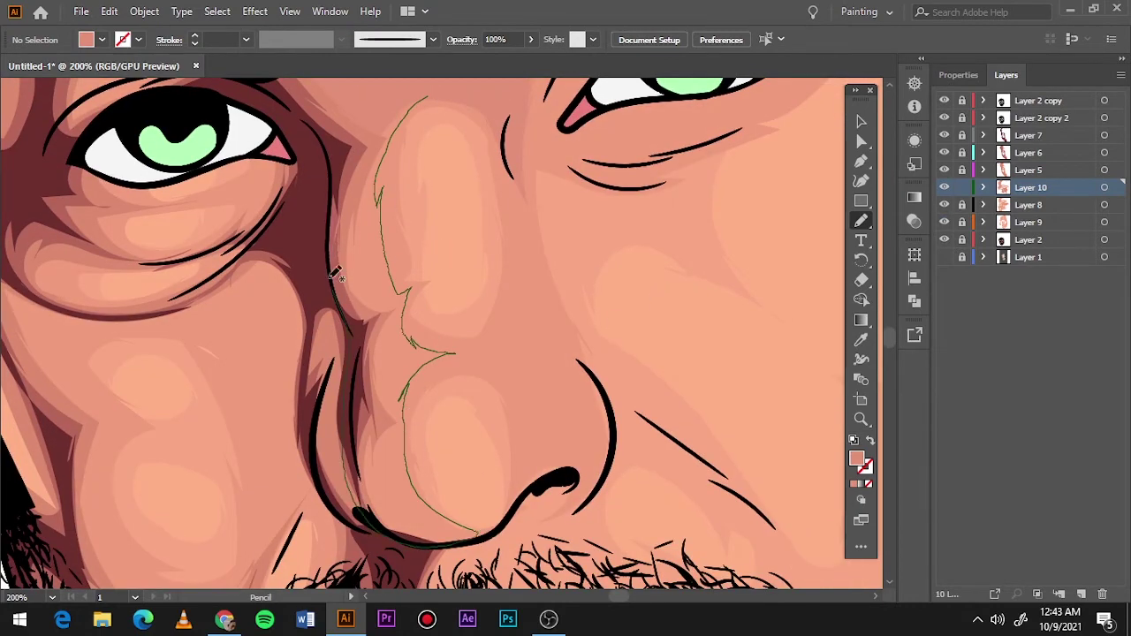
{"action": "left_click_drag", "start_coordinate": [335, 274], "coordinate": [339, 265]}
{"action": "left_click_drag", "start_coordinate": [494, 122], "coordinate": [510, 327]}
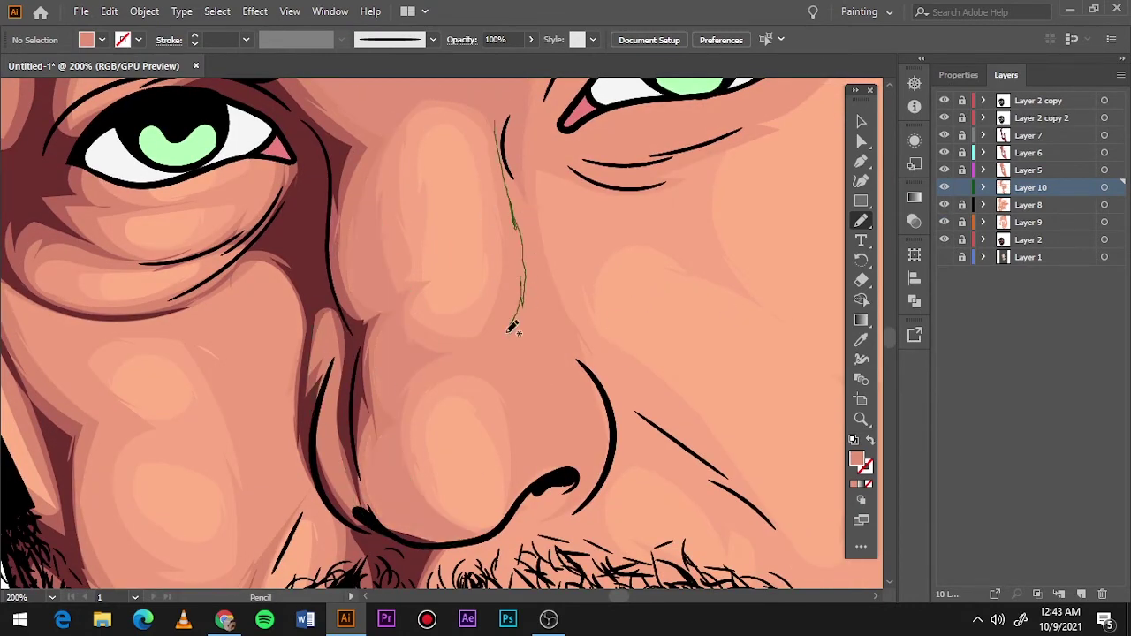
{"action": "left_click_drag", "start_coordinate": [586, 422], "coordinate": [565, 315]}
{"action": "left_click_drag", "start_coordinate": [527, 466], "coordinate": [551, 439]}
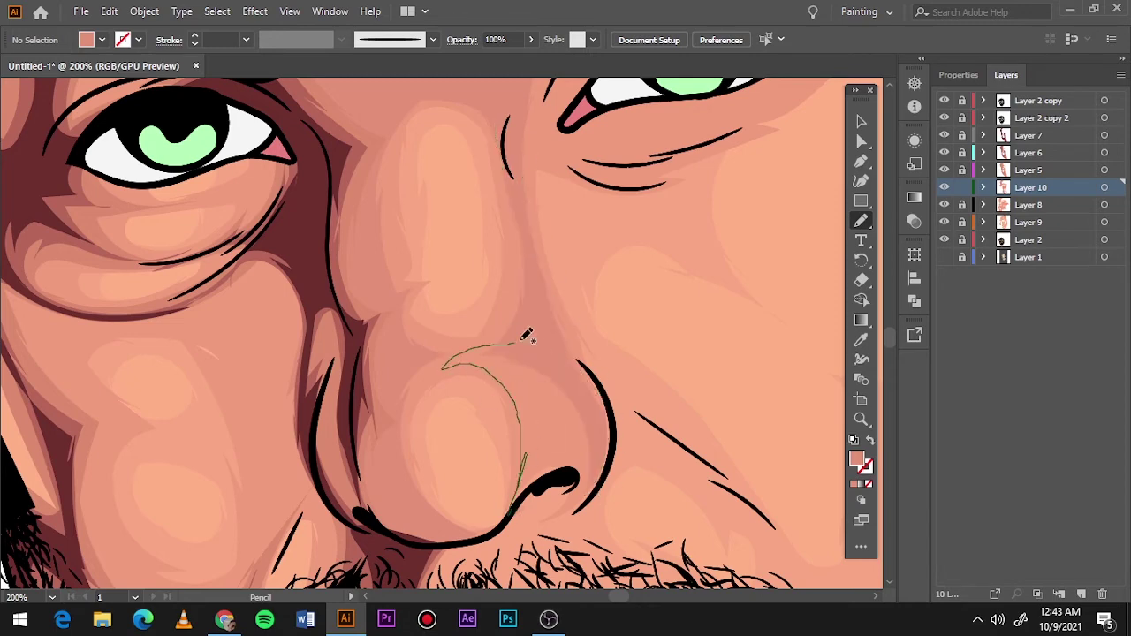
{"action": "key", "text": "ctrl+0"}
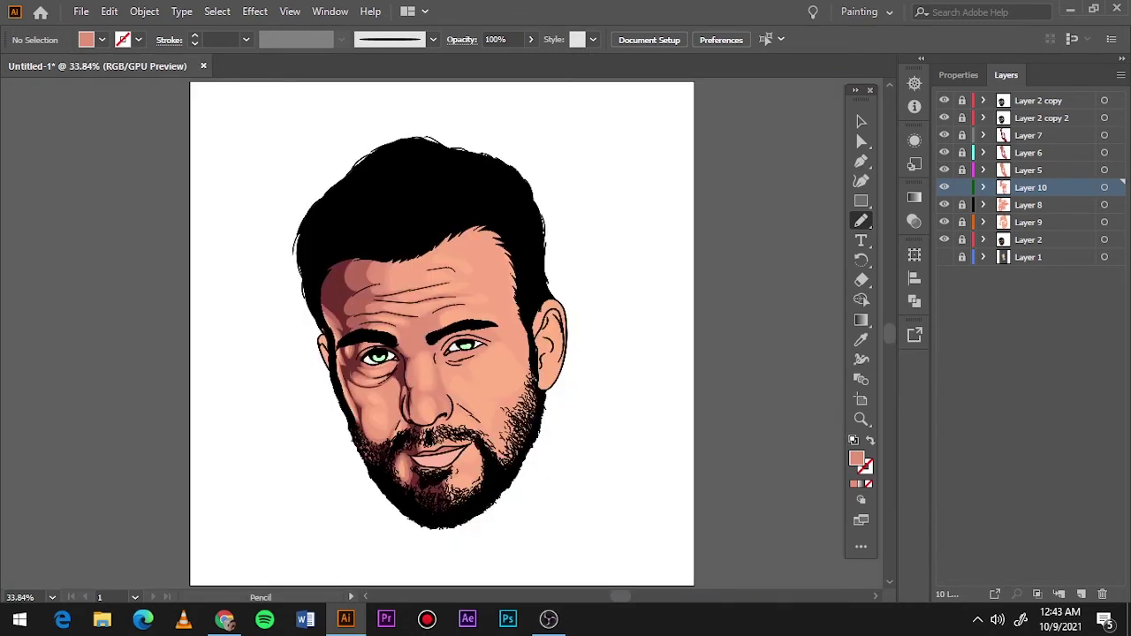
{"action": "scroll", "coordinate": [451, 383], "scroll_direction": "up", "scroll_amount": 5}
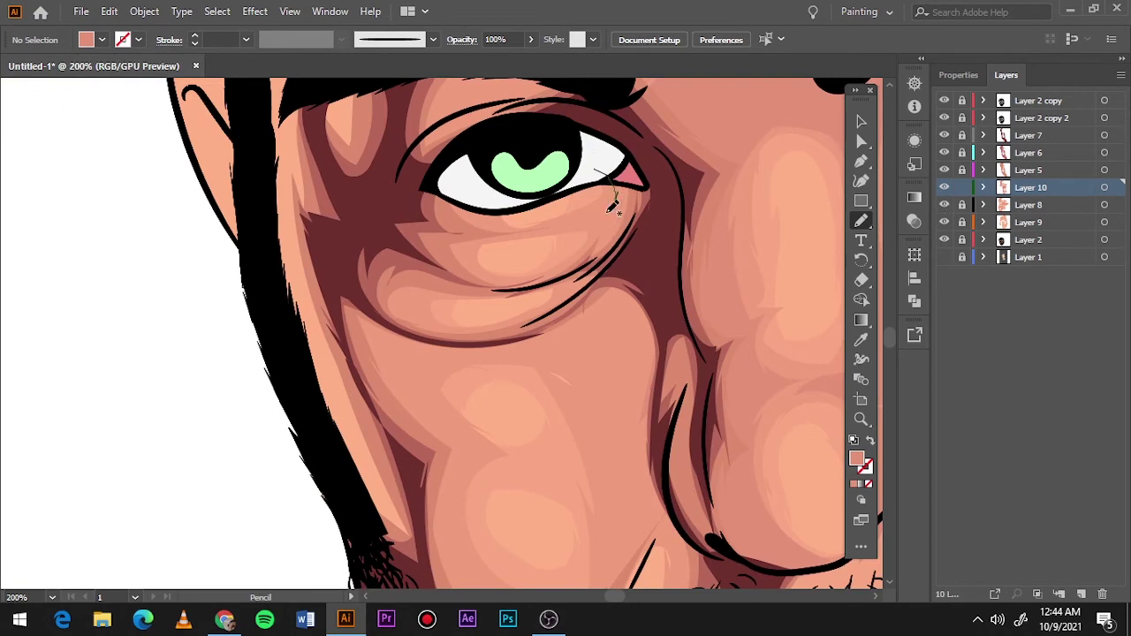
Step: Add highlights at the eye corner and down the cheek under the eye
{"action": "left_click_drag", "start_coordinate": [609, 206], "coordinate": [611, 209]}
{"action": "left_click_drag", "start_coordinate": [578, 369], "coordinate": [657, 462]}
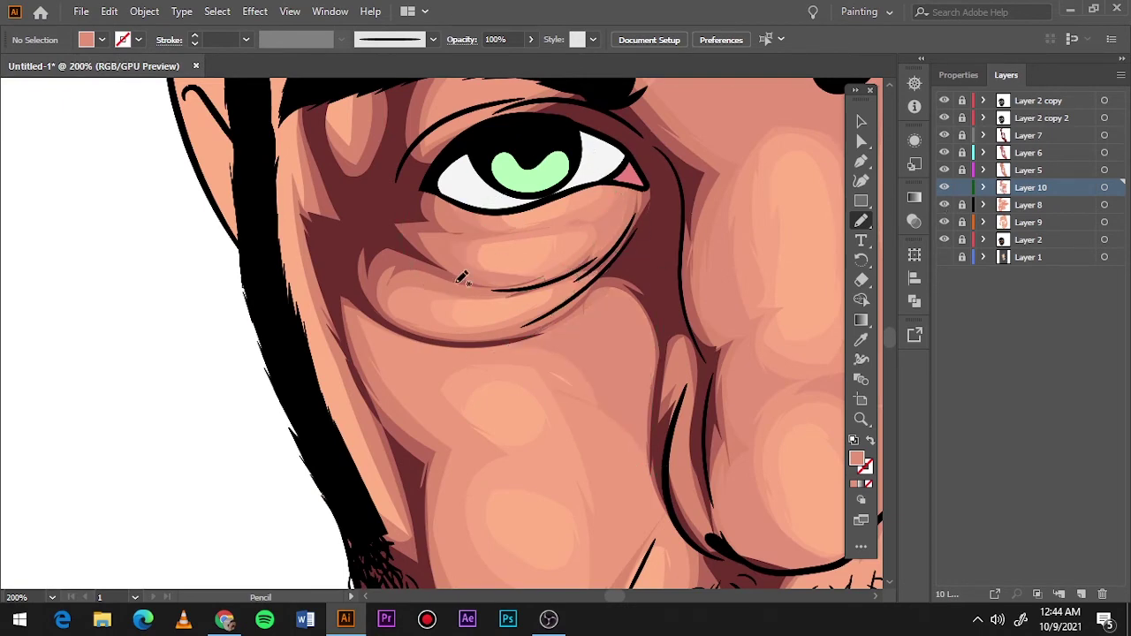
{"action": "left_click_drag", "start_coordinate": [462, 336], "coordinate": [480, 466]}
{"action": "scroll", "coordinate": [376, 309], "scroll_direction": "down", "scroll_amount": 5}
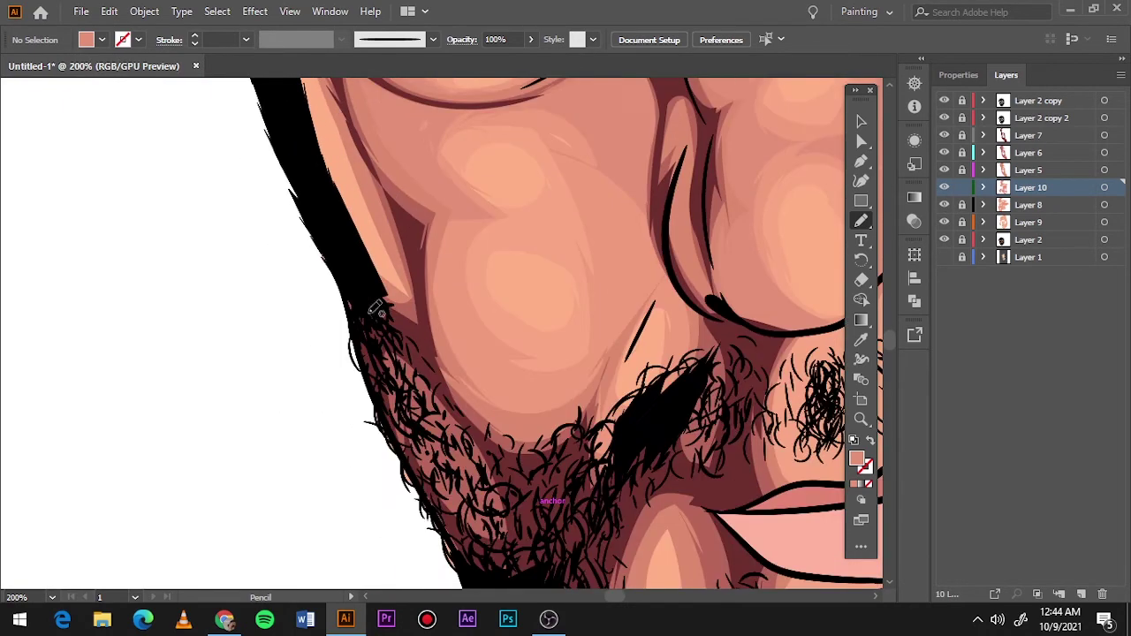
{"action": "left_click_drag", "start_coordinate": [555, 142], "coordinate": [631, 345]}
{"action": "mouse_move", "coordinate": [490, 217]}
{"action": "left_mouse_down"}
{"action": "mouse_move", "coordinate": [486, 336]}
{"action": "mouse_move", "coordinate": [455, 190]}
{"action": "left_mouse_up"}
{"action": "key", "text": "ctrl+0"}
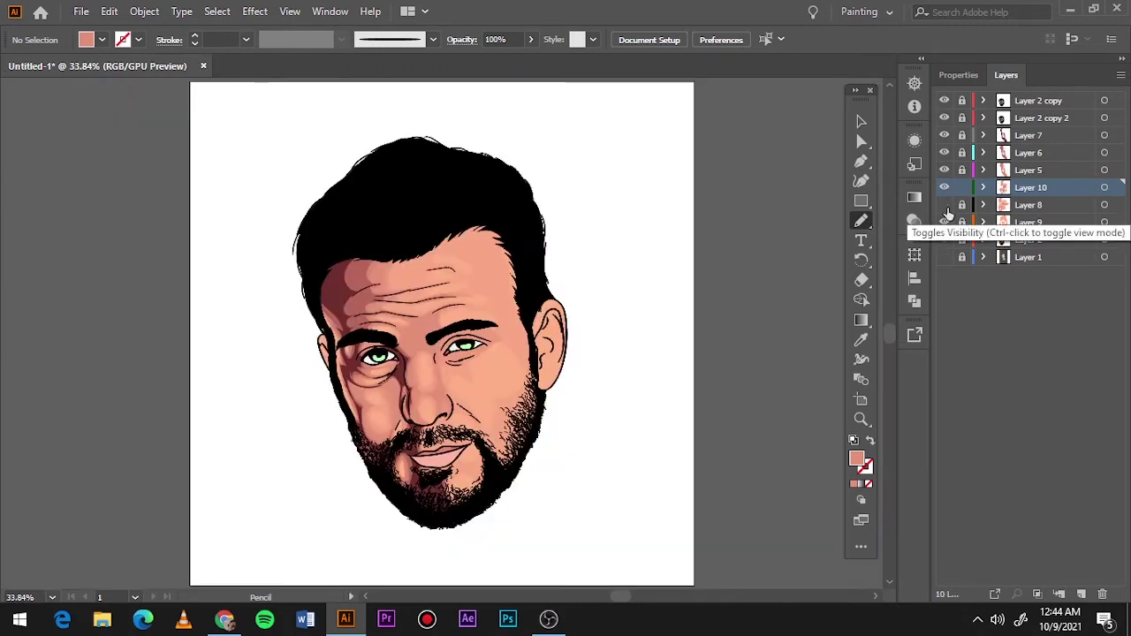
Step: Add highlights above the right eye, on the eyelid, and under the outer corner
{"action": "scroll", "coordinate": [464, 345], "scroll_direction": "up", "scroll_amount": 5}
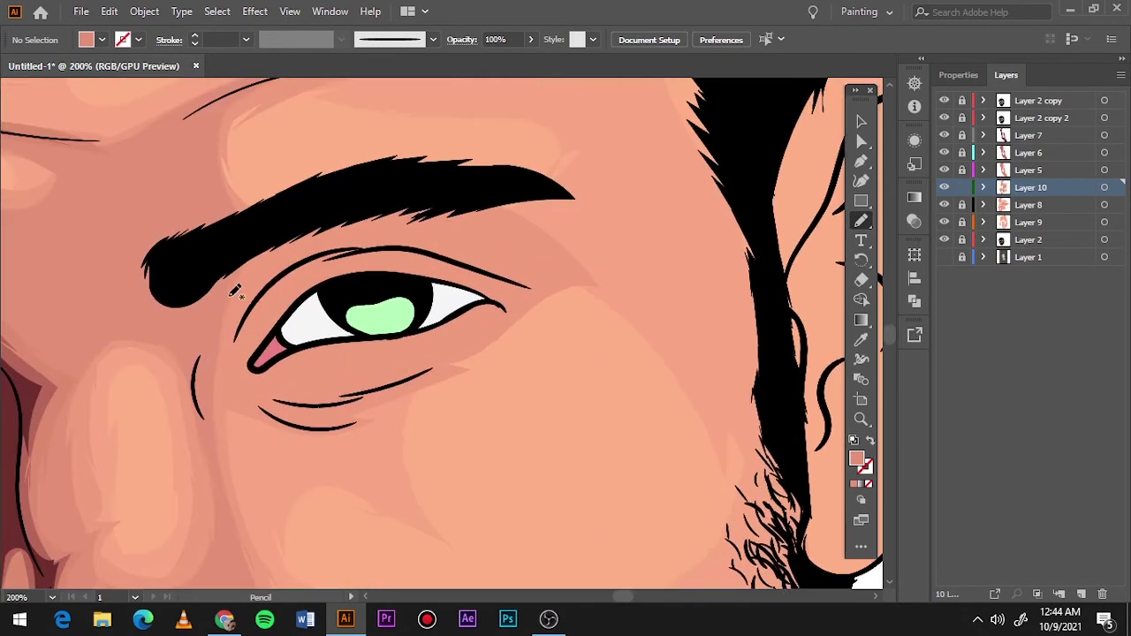
{"action": "mouse_move", "coordinate": [237, 292]}
{"action": "left_mouse_down"}
{"action": "mouse_move", "coordinate": [386, 212]}
{"action": "mouse_move", "coordinate": [237, 291]}
{"action": "left_mouse_up"}
{"action": "mouse_move", "coordinate": [311, 327]}
{"action": "left_mouse_down"}
{"action": "mouse_move", "coordinate": [317, 386]}
{"action": "mouse_move", "coordinate": [283, 327]}
{"action": "left_mouse_up"}
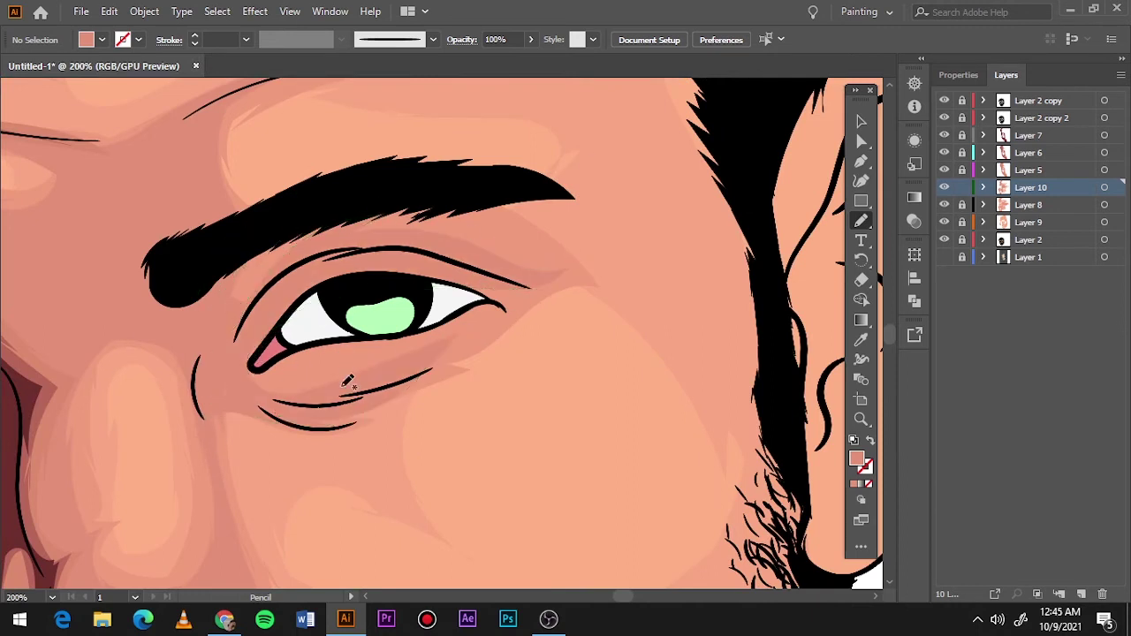
{"action": "left_click_drag", "start_coordinate": [468, 291], "coordinate": [530, 303]}
{"action": "key", "text": "ctrl+0"}
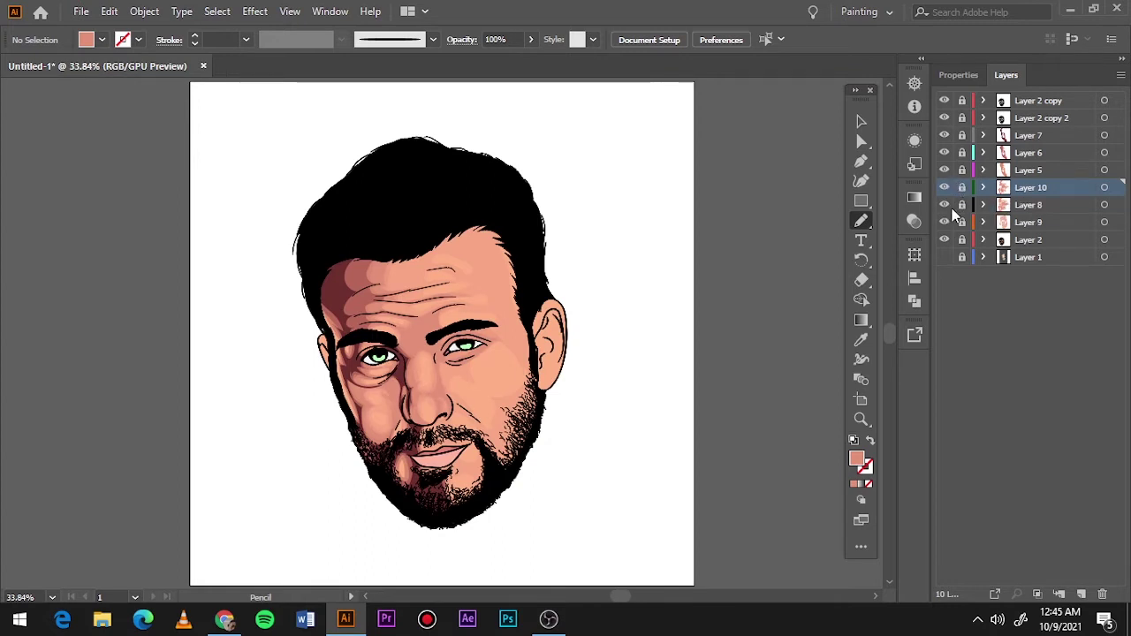
Step: Add a new layer above Layer 9 and set the fill to light peach EF9D7F
{"action": "left_click", "coordinate": [947, 222]}
{"action": "left_click", "coordinate": [1081, 594]}
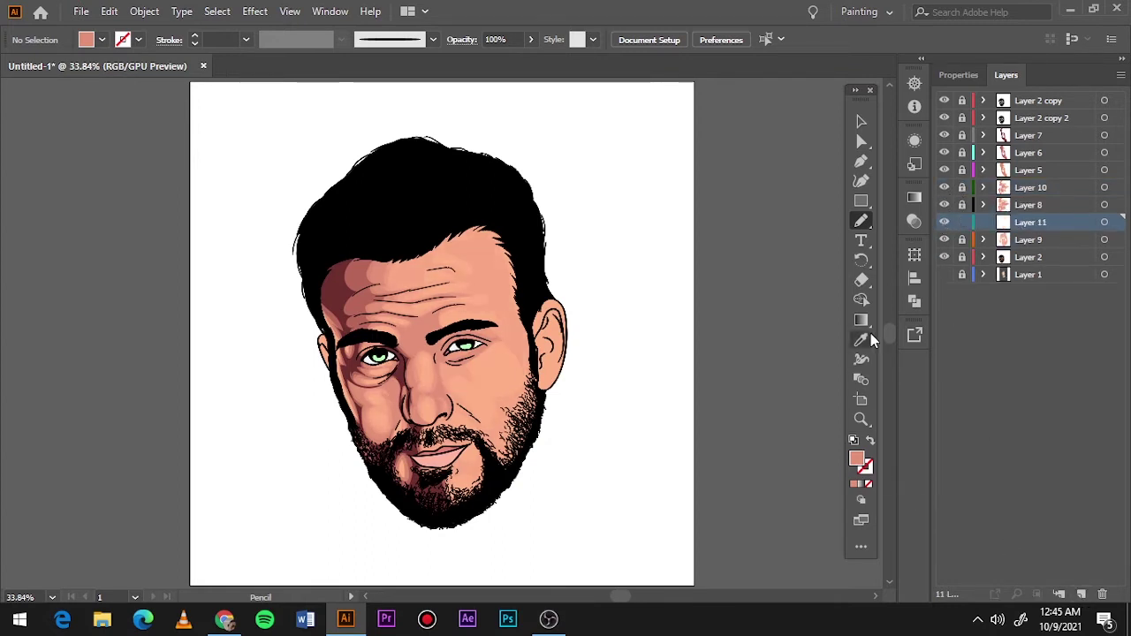
{"action": "left_click", "coordinate": [862, 338]}
{"action": "key", "text": "ctrl+plus"}
{"action": "key", "text": "ctrl+plus"}
{"action": "double_click", "coordinate": [856, 457]}
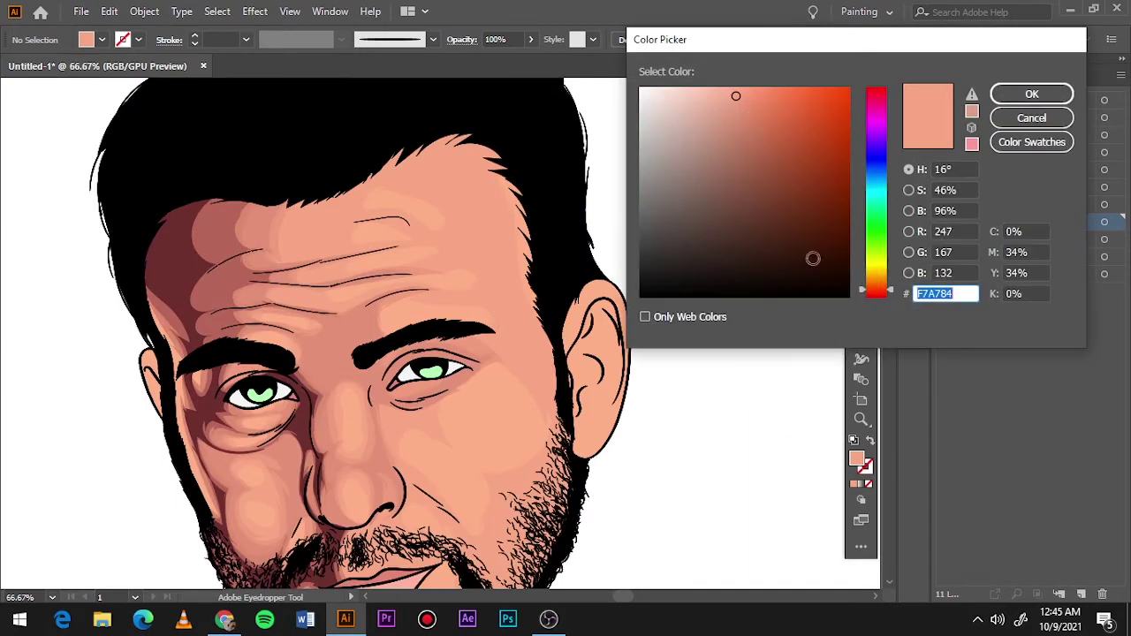
{"action": "left_click", "coordinate": [1030, 94]}
Step: Pencil light peach highlight shapes on the forehead and along the temple hairline
{"action": "key", "text": "ctrl+plus"}
{"action": "key", "text": "n"}
{"action": "left_click_drag", "start_coordinate": [327, 174], "coordinate": [244, 100]}
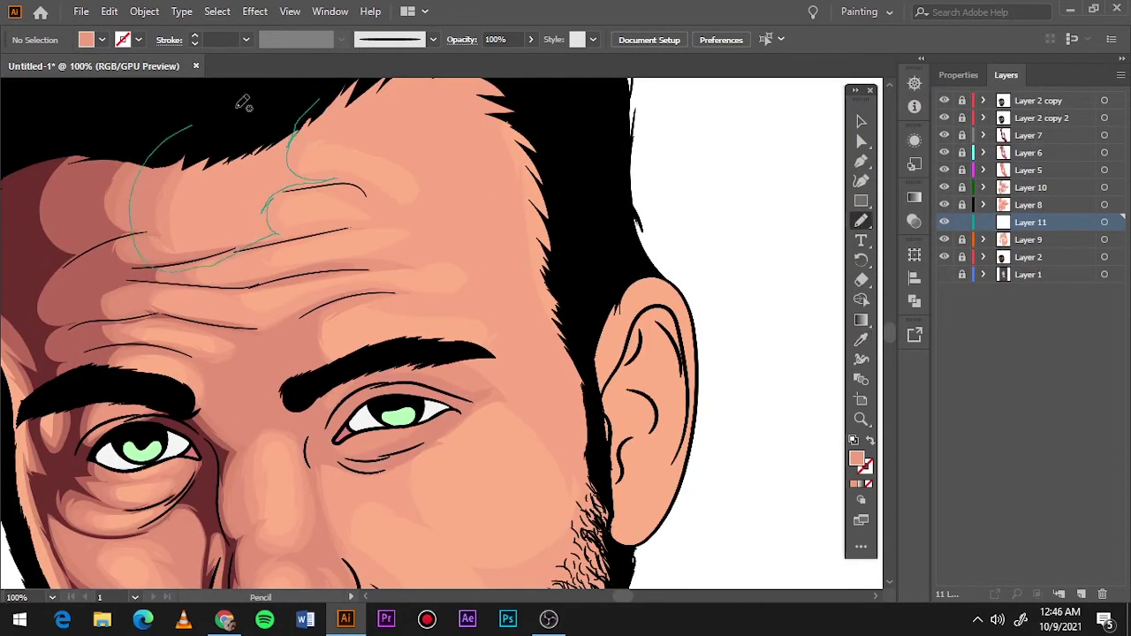
{"action": "scroll", "coordinate": [304, 256], "scroll_direction": "up", "scroll_amount": 2}
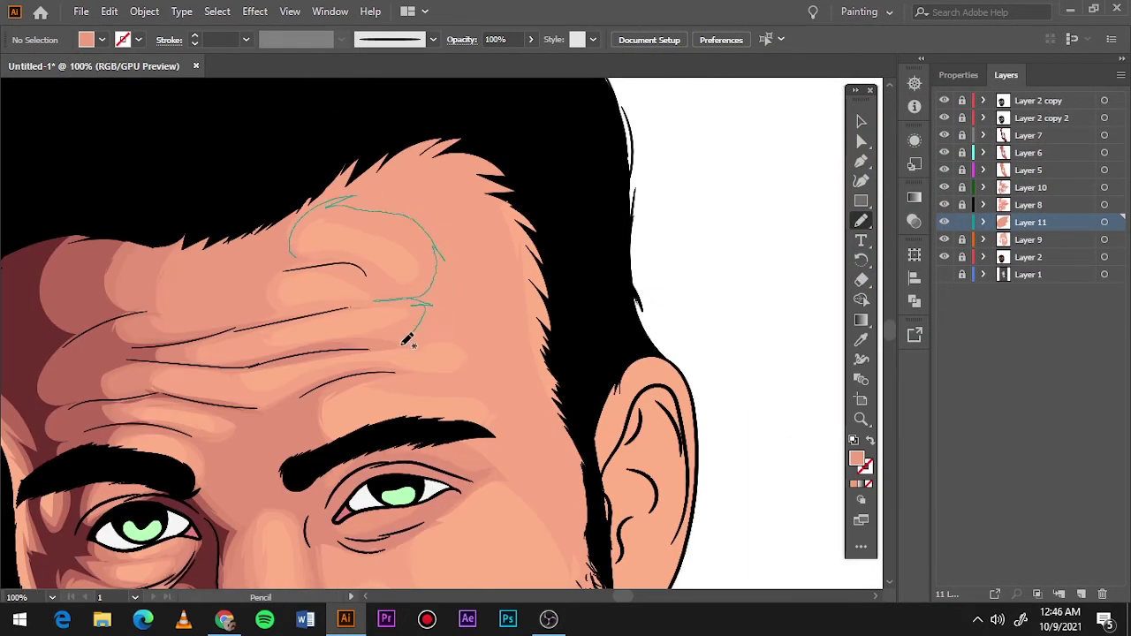
{"action": "left_click_drag", "start_coordinate": [408, 341], "coordinate": [435, 166]}
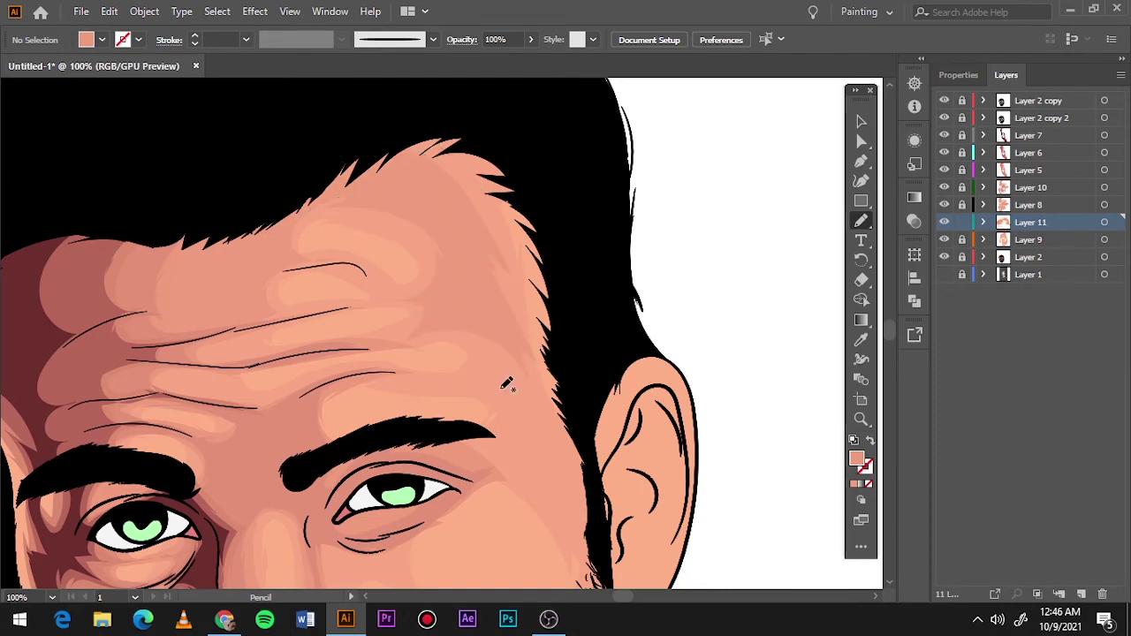
{"action": "scroll", "coordinate": [506, 383], "scroll_direction": "down", "scroll_amount": 3}
{"action": "scroll", "coordinate": [570, 321], "scroll_direction": "up", "scroll_amount": 4}
{"action": "left_click_drag", "start_coordinate": [301, 253], "coordinate": [348, 385]}
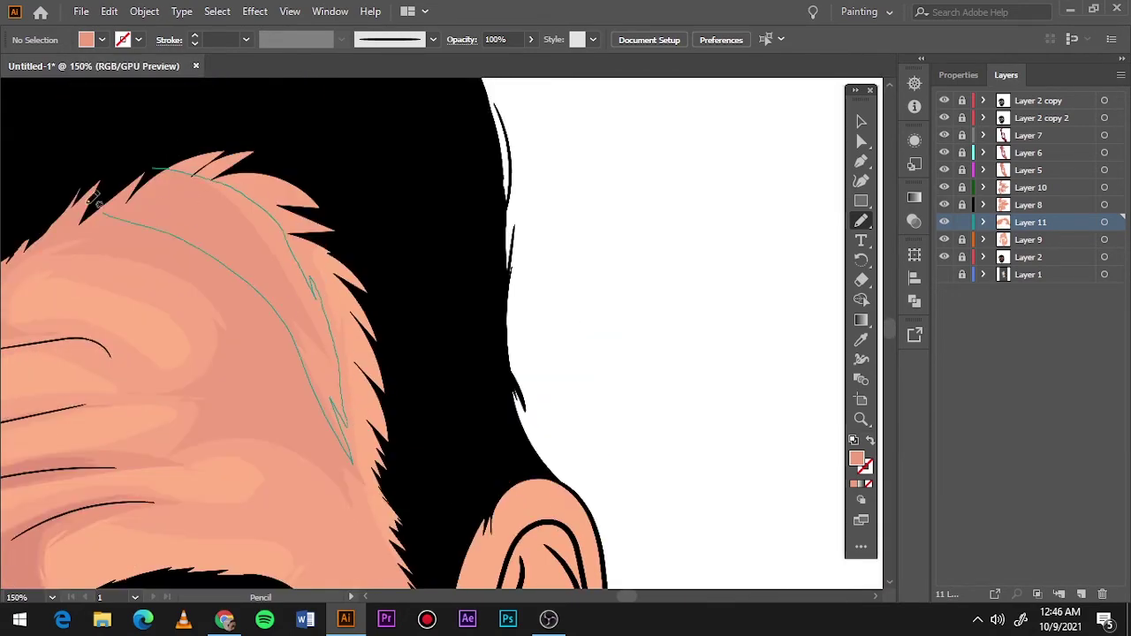
{"action": "scroll", "coordinate": [392, 272], "scroll_direction": "down", "scroll_amount": 3}
{"action": "scroll", "coordinate": [589, 396], "scroll_direction": "up", "scroll_amount": 3}
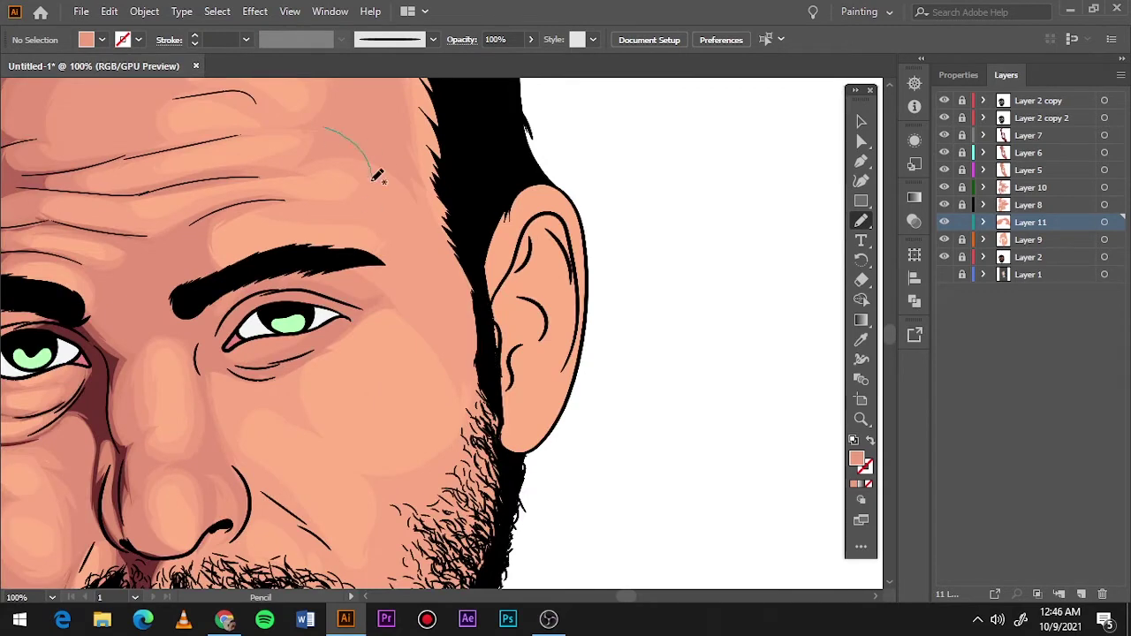
Step: Add peach highlights beside the nose, along the beard edge and in the chin
{"action": "left_click_drag", "start_coordinate": [370, 292], "coordinate": [496, 406]}
{"action": "scroll", "coordinate": [447, 249], "scroll_direction": "down", "scroll_amount": 3}
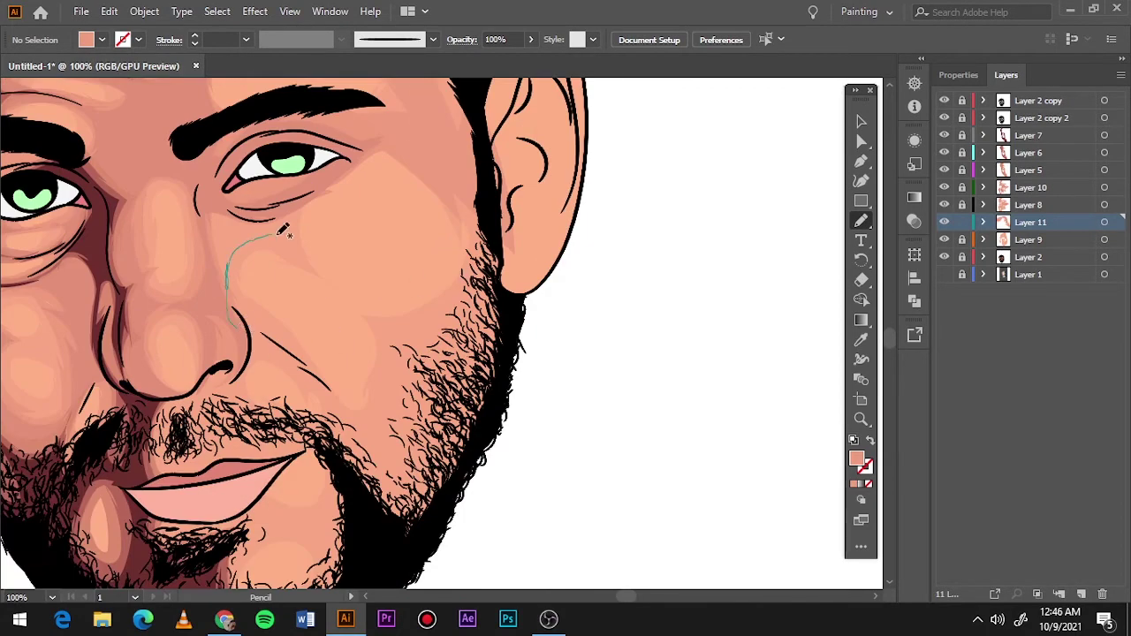
{"action": "left_click_drag", "start_coordinate": [284, 232], "coordinate": [288, 226]}
{"action": "left_click_drag", "start_coordinate": [415, 281], "coordinate": [484, 385]}
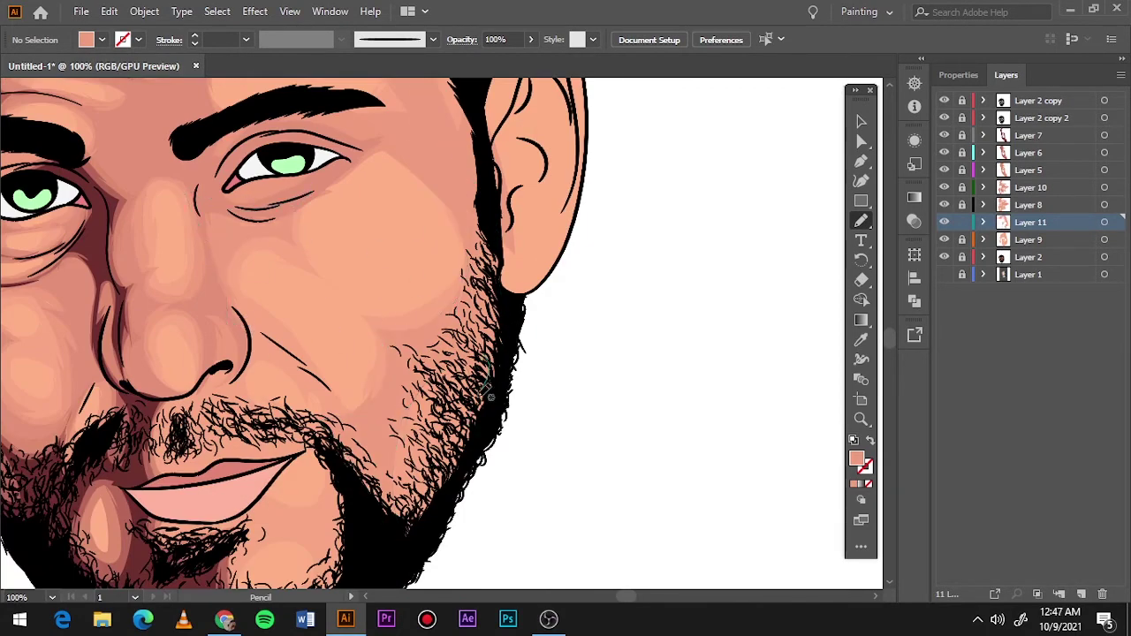
{"action": "mouse_move", "coordinate": [237, 258]}
{"action": "left_mouse_down"}
{"action": "mouse_move", "coordinate": [245, 377]}
{"action": "mouse_move", "coordinate": [202, 414]}
{"action": "left_mouse_up"}
{"action": "scroll", "coordinate": [305, 530], "scroll_direction": "down", "scroll_amount": 2}
{"action": "left_click_drag", "start_coordinate": [304, 554], "coordinate": [255, 406]}
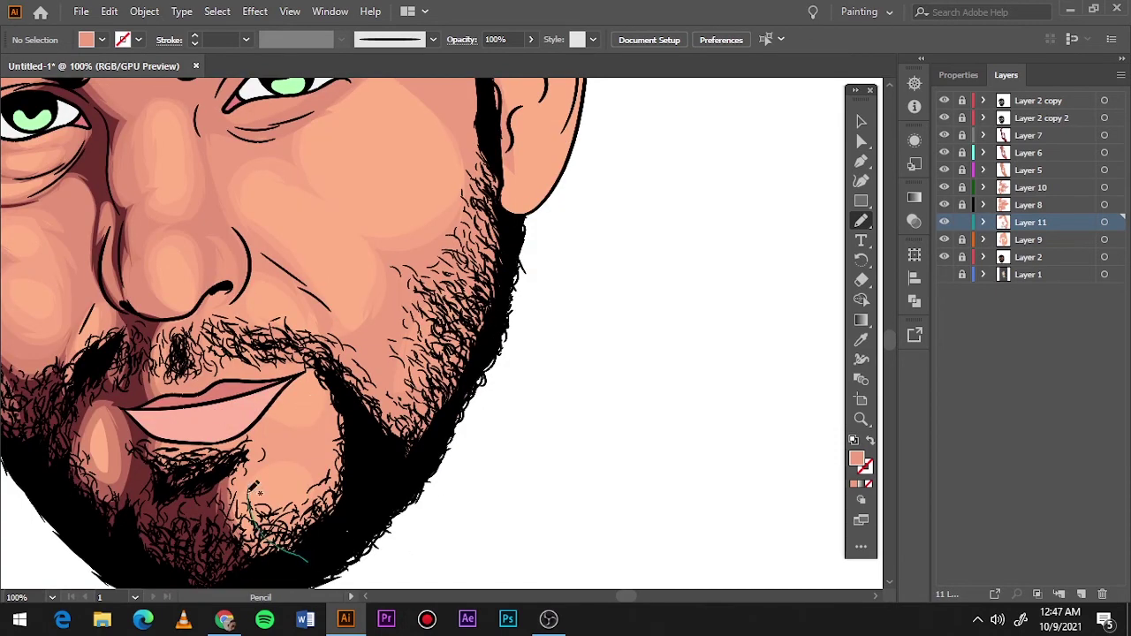
{"action": "key", "text": "ctrl+0"}
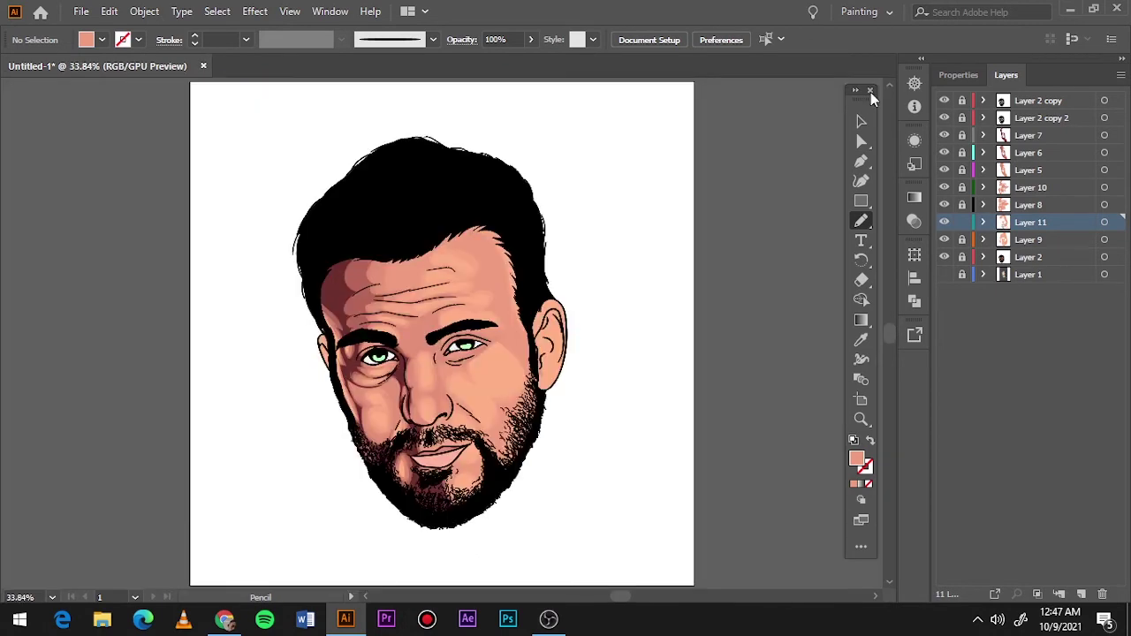
Step: Show the Layer 1 reference photo and hide Layer 2 for comparison
{"action": "left_click", "coordinate": [943, 256]}
{"action": "left_click", "coordinate": [943, 274]}
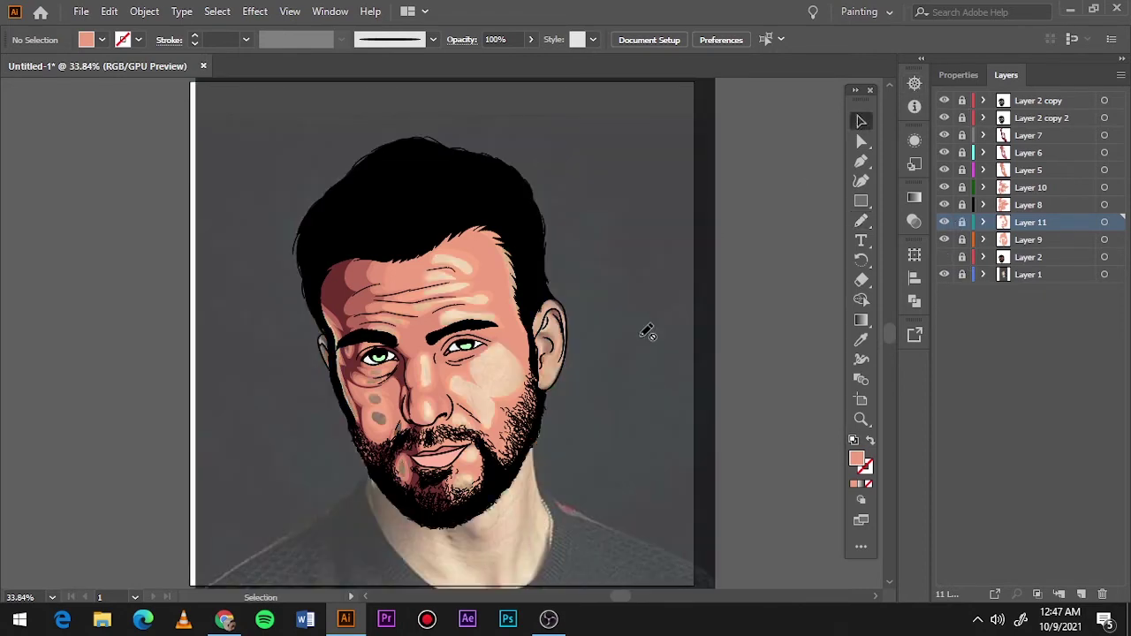
{"action": "scroll", "coordinate": [646, 330], "scroll_direction": "up", "scroll_amount": 5}
{"action": "scroll", "coordinate": [820, 235], "scroll_direction": "down", "scroll_amount": 2}
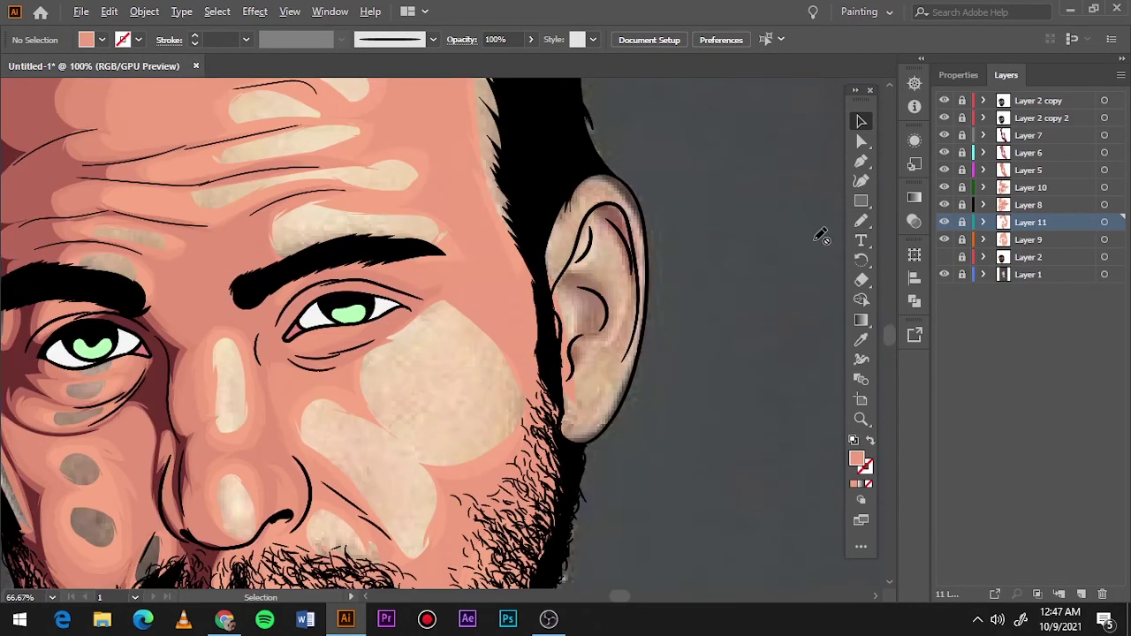
{"action": "scroll", "coordinate": [820, 235], "scroll_direction": "down", "scroll_amount": 1}
Step: On Layer 6, pencil a dark-pink shading shape along the inner ear
{"action": "left_click", "coordinate": [1028, 152]}
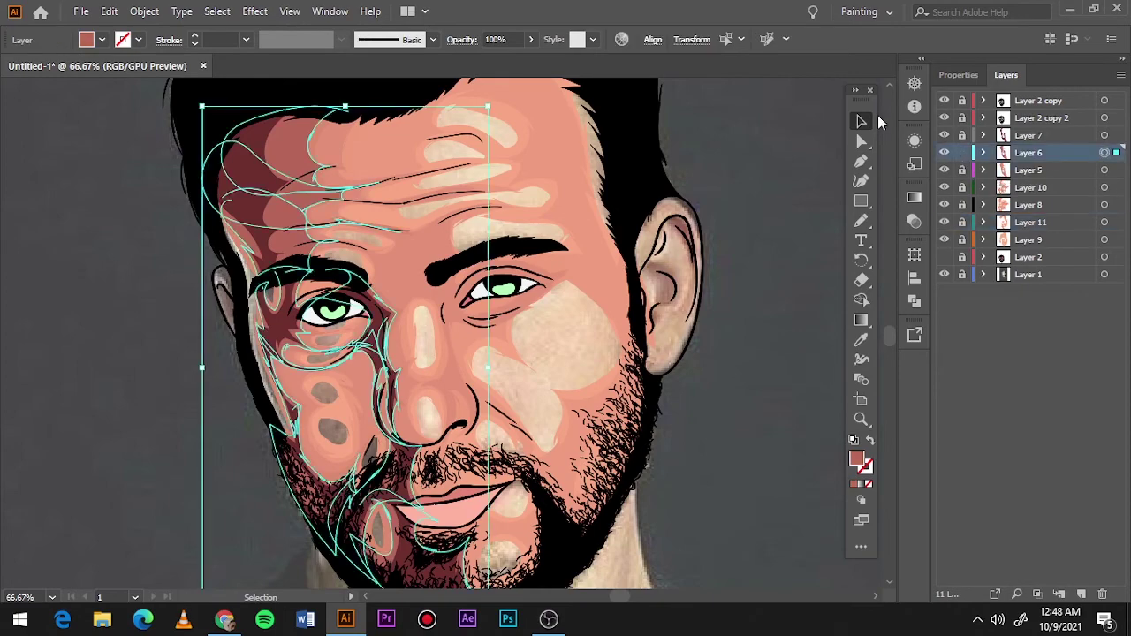
{"action": "key", "text": "n"}
{"action": "scroll", "coordinate": [232, 323], "scroll_direction": "up", "scroll_amount": 3}
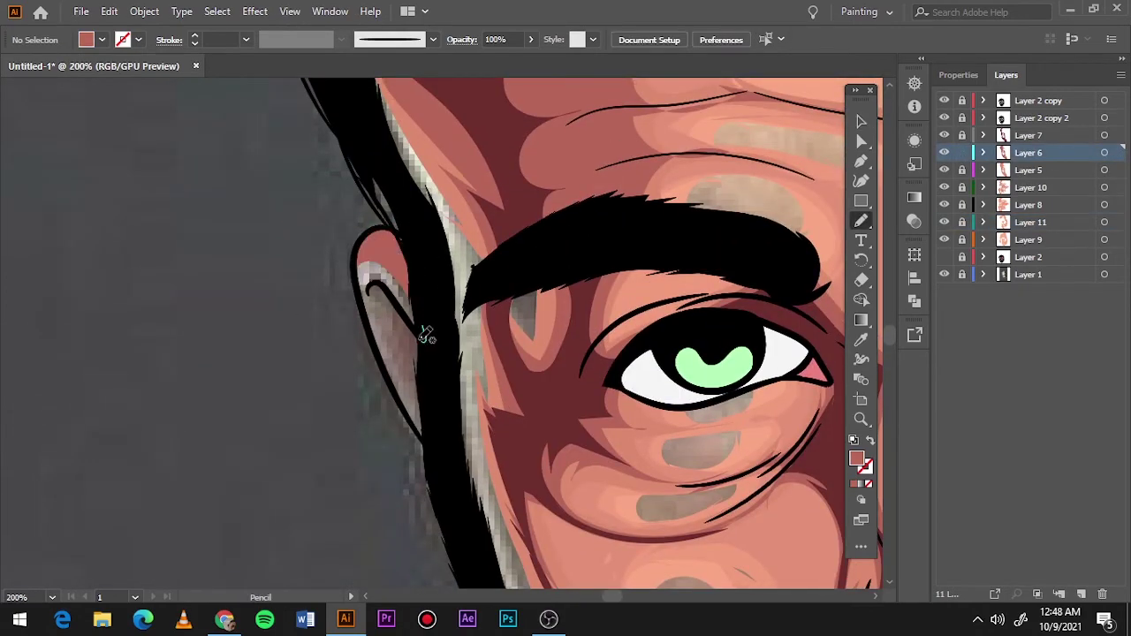
{"action": "scroll", "coordinate": [378, 360], "scroll_direction": "down", "scroll_amount": 1}
{"action": "scroll", "coordinate": [378, 360], "scroll_direction": "right", "scroll_amount": 5}
{"action": "scroll", "coordinate": [378, 360], "scroll_direction": "up", "scroll_amount": 1}
{"action": "scroll", "coordinate": [378, 360], "scroll_direction": "right", "scroll_amount": 5}
{"action": "left_click_drag", "start_coordinate": [581, 482], "coordinate": [534, 325]}
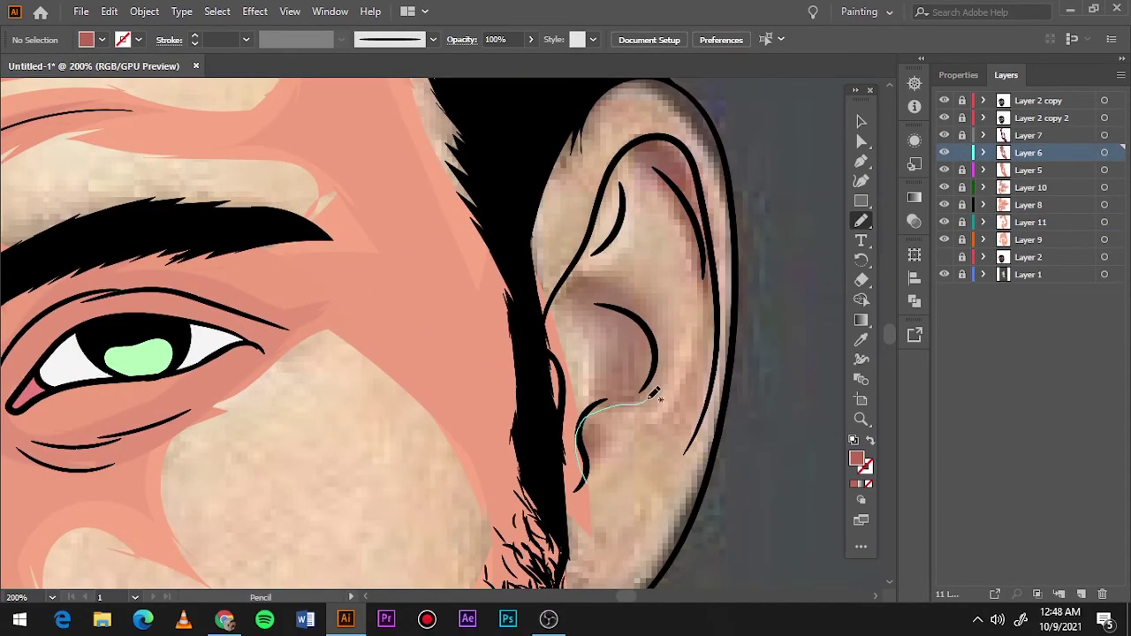
{"action": "left_click_drag", "start_coordinate": [583, 481], "coordinate": [578, 485]}
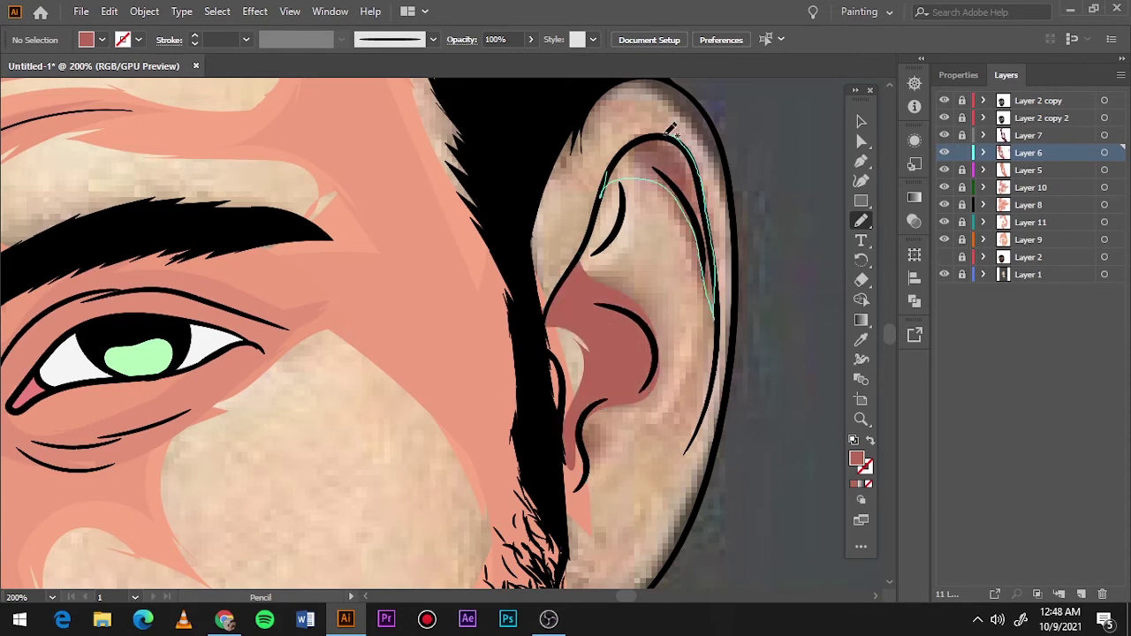
Step: On Layer 5, draw pink shapes along the outer and lower ear rims, then hide the reference photo
{"action": "left_click", "coordinate": [1104, 169]}
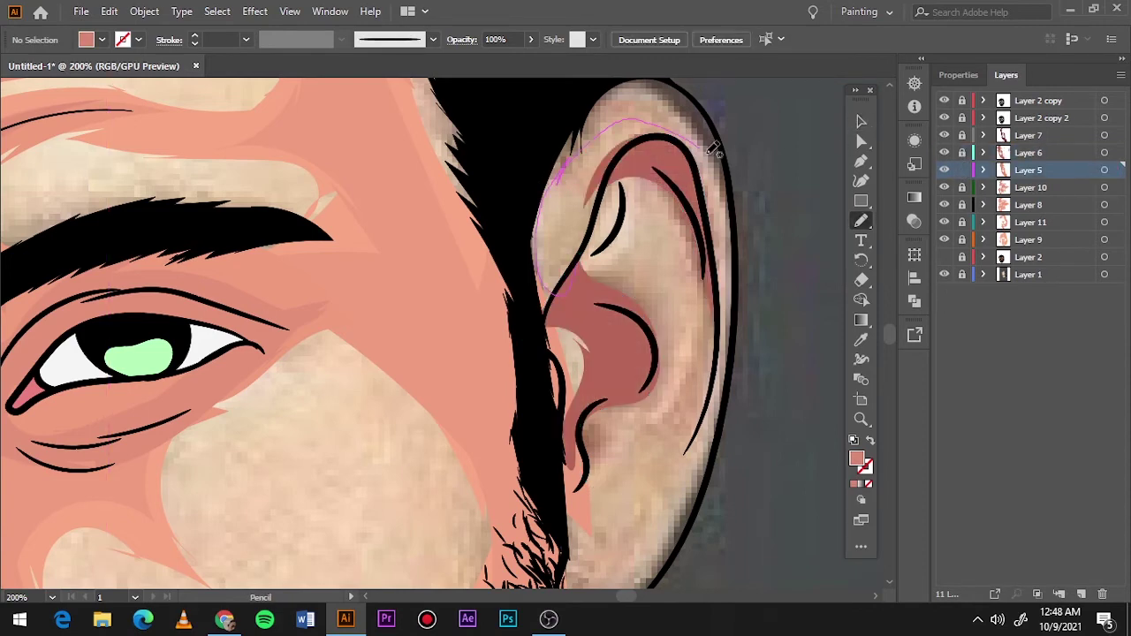
{"action": "left_click_drag", "start_coordinate": [524, 195], "coordinate": [581, 271]}
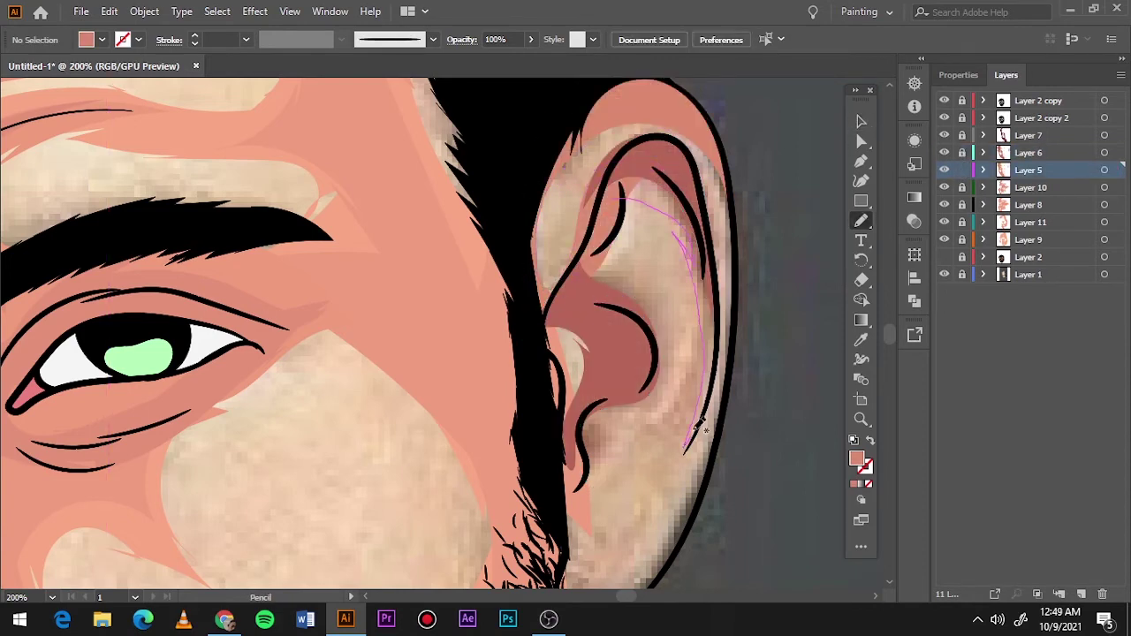
{"action": "scroll", "coordinate": [641, 354], "scroll_direction": "down", "scroll_amount": 3}
{"action": "left_click_drag", "start_coordinate": [560, 380], "coordinate": [562, 420]}
{"action": "left_click_drag", "start_coordinate": [606, 384], "coordinate": [587, 410]}
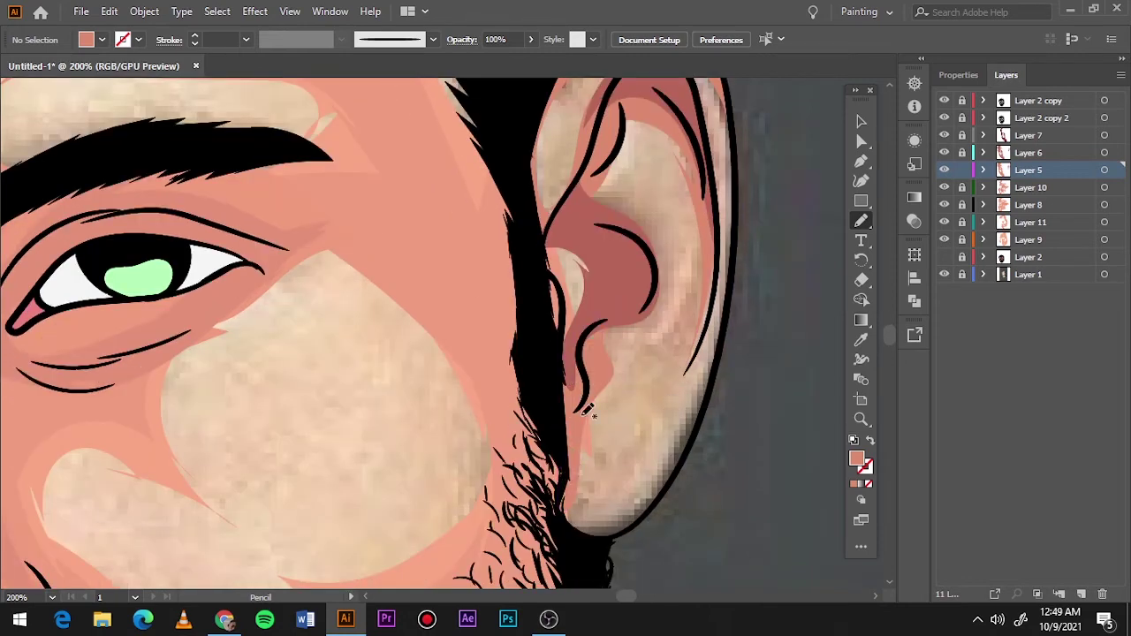
{"action": "left_click_drag", "start_coordinate": [663, 502], "coordinate": [565, 495]}
{"action": "key", "text": "ctrl+0"}
{"action": "left_click", "coordinate": [944, 274]}
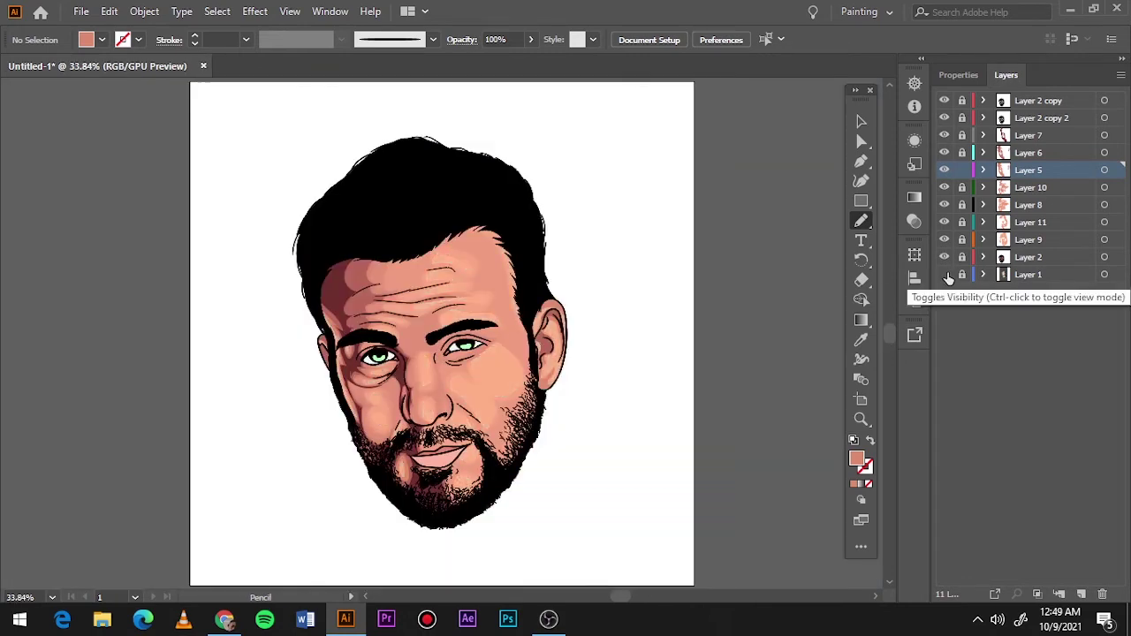
Step: On Layer 7, draw dark-red shading inside the ear, then add Layer 12 above Layer 2
{"action": "left_click", "coordinate": [1010, 137]}
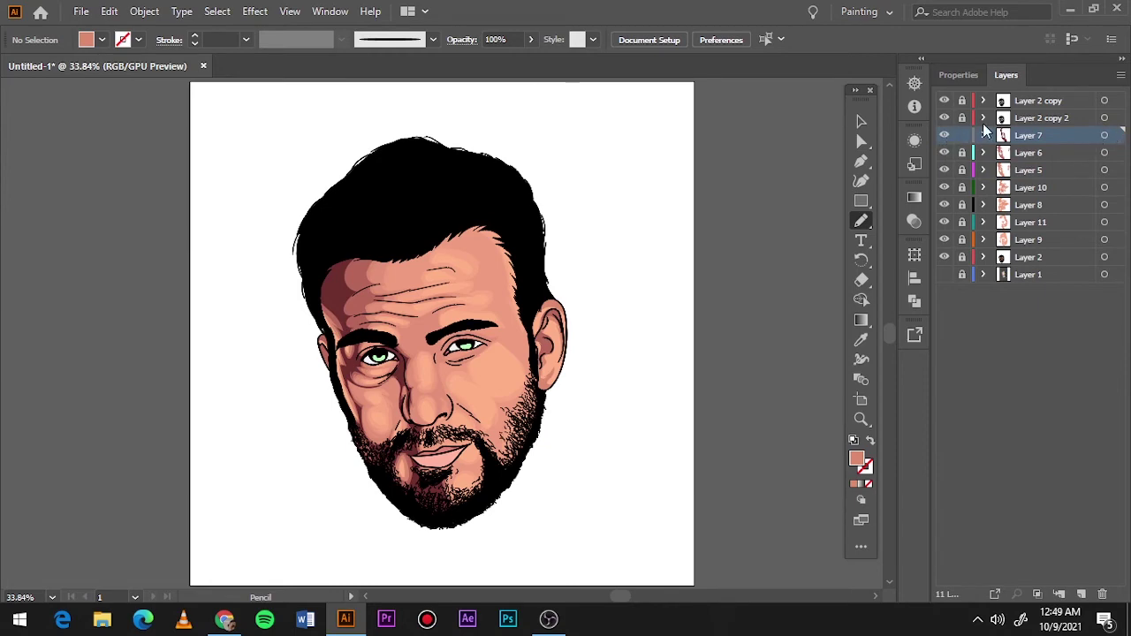
{"action": "scroll", "coordinate": [320, 361], "scroll_direction": "up", "scroll_amount": 5}
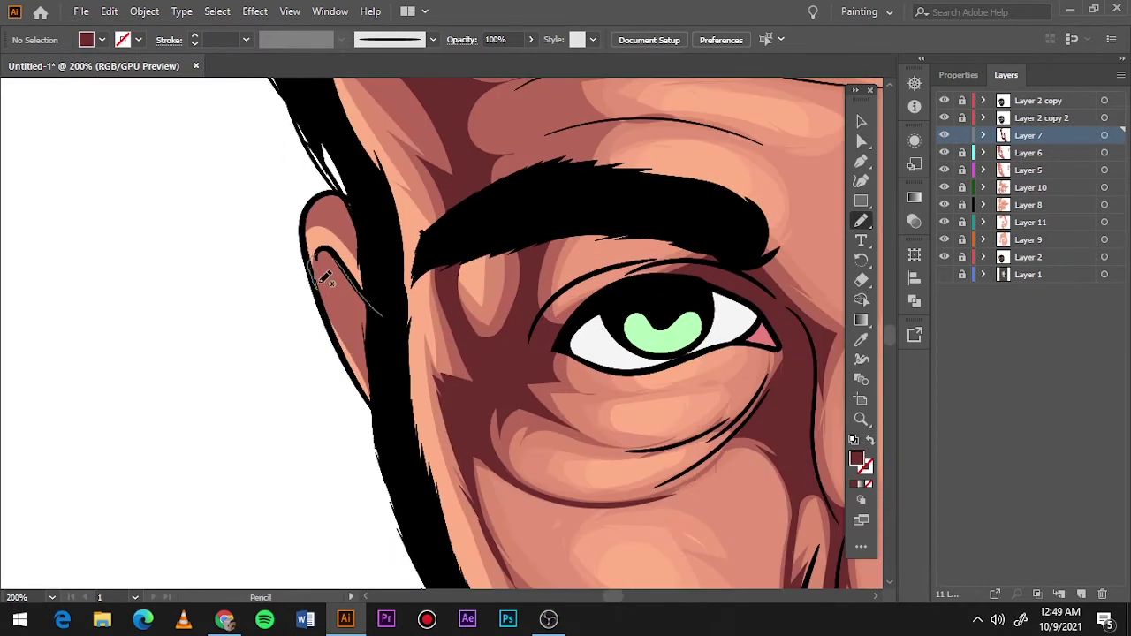
{"action": "key", "text": "ctrl+0"}
{"action": "scroll", "coordinate": [516, 451], "scroll_direction": "up", "scroll_amount": 5}
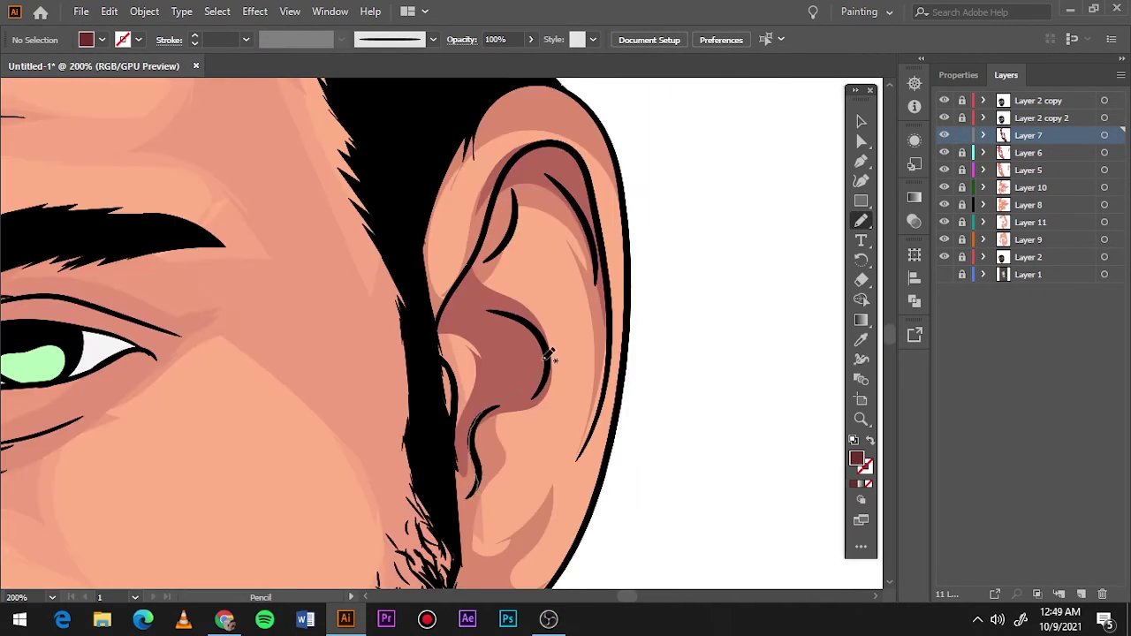
{"action": "left_click_drag", "start_coordinate": [492, 322], "coordinate": [438, 334]}
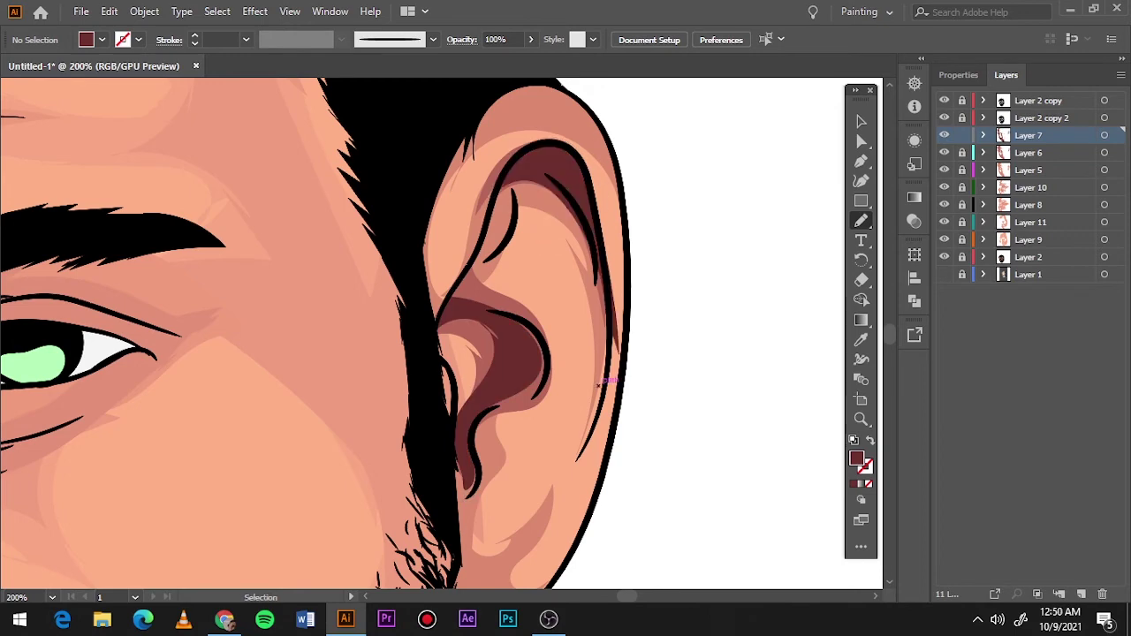
{"action": "key", "text": "ctrl+0"}
{"action": "left_click", "coordinate": [861, 121]}
{"action": "left_click", "coordinate": [1081, 593]}
Step: Eyedrop the face's peach skin colour and lighten it to a pale peach fill
{"action": "left_click", "coordinate": [944, 292]}
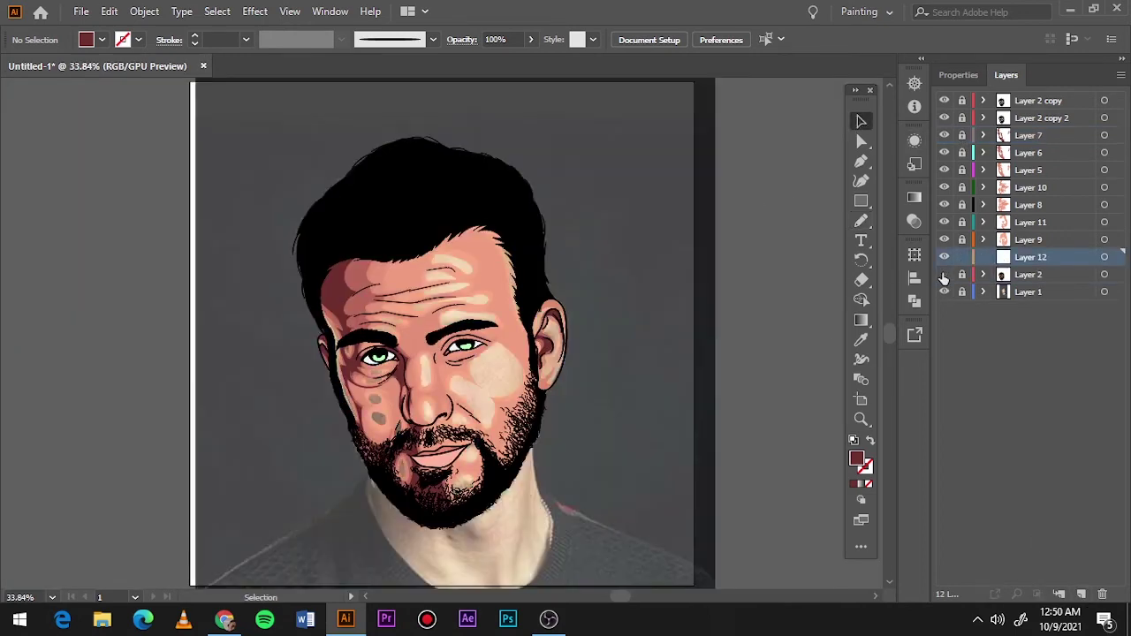
{"action": "key", "text": "i"}
{"action": "left_click", "coordinate": [944, 292]}
{"action": "left_click", "coordinate": [547, 381]}
{"action": "scroll", "coordinate": [547, 381], "scroll_direction": "up", "scroll_amount": 3}
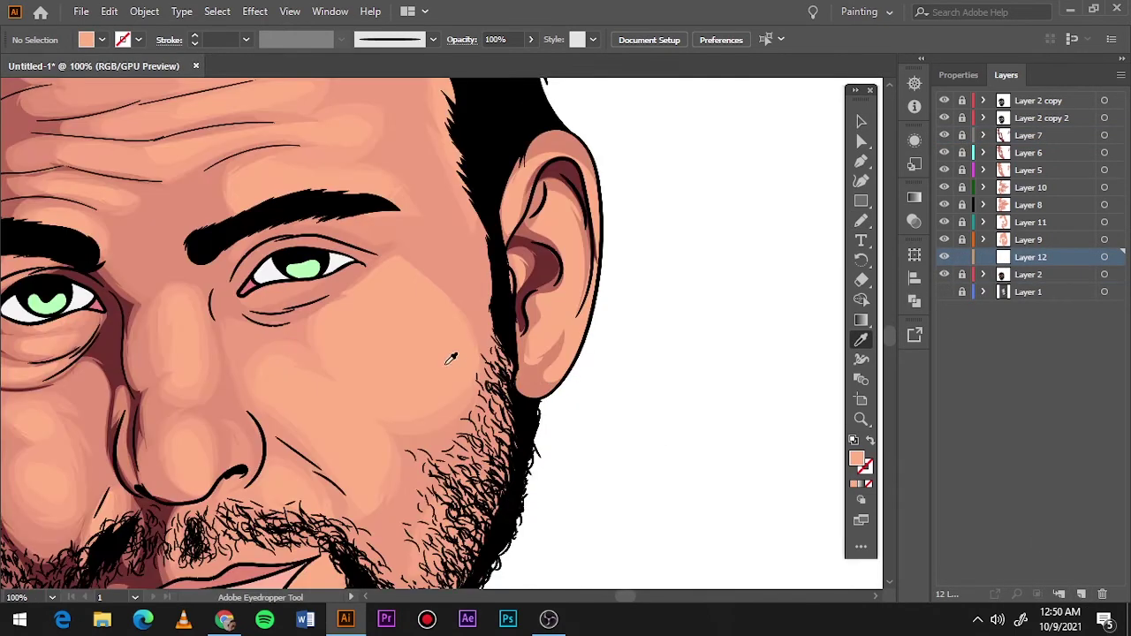
{"action": "double_click", "coordinate": [856, 458]}
{"action": "left_click", "coordinate": [695, 81]}
{"action": "key", "text": "Return"}
Step: Pencil a pale pink highlight shape on the cheek
{"action": "scroll", "coordinate": [454, 290], "scroll_direction": "down", "scroll_amount": 2}
{"action": "scroll", "coordinate": [298, 323], "scroll_direction": "up", "scroll_amount": 2}
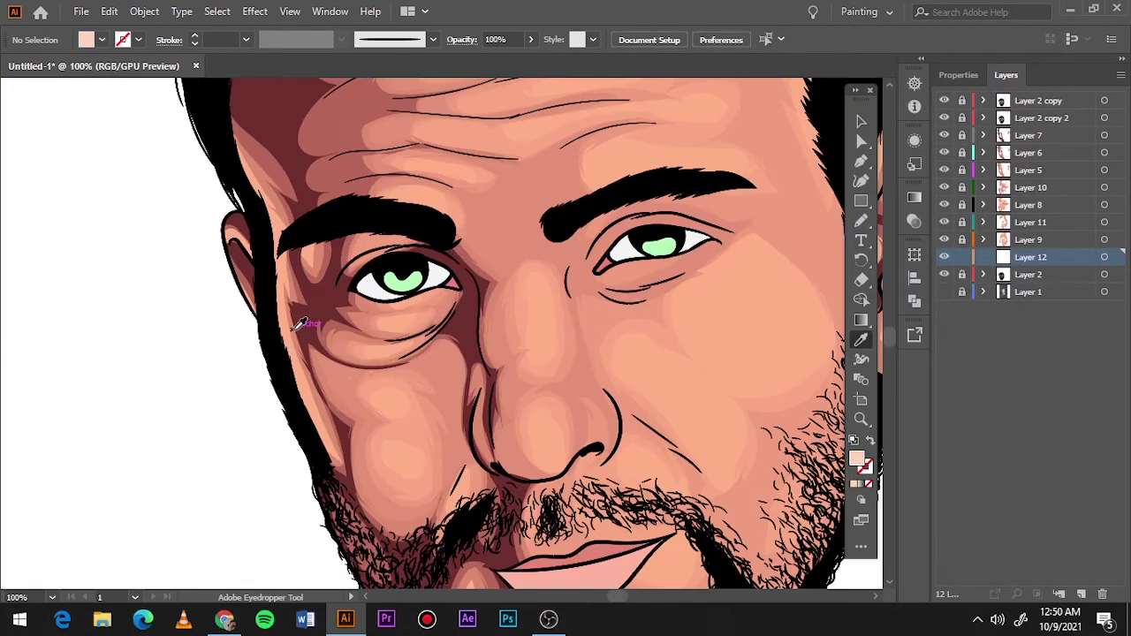
{"action": "key", "text": "n"}
{"action": "key", "text": "ctrl+0"}
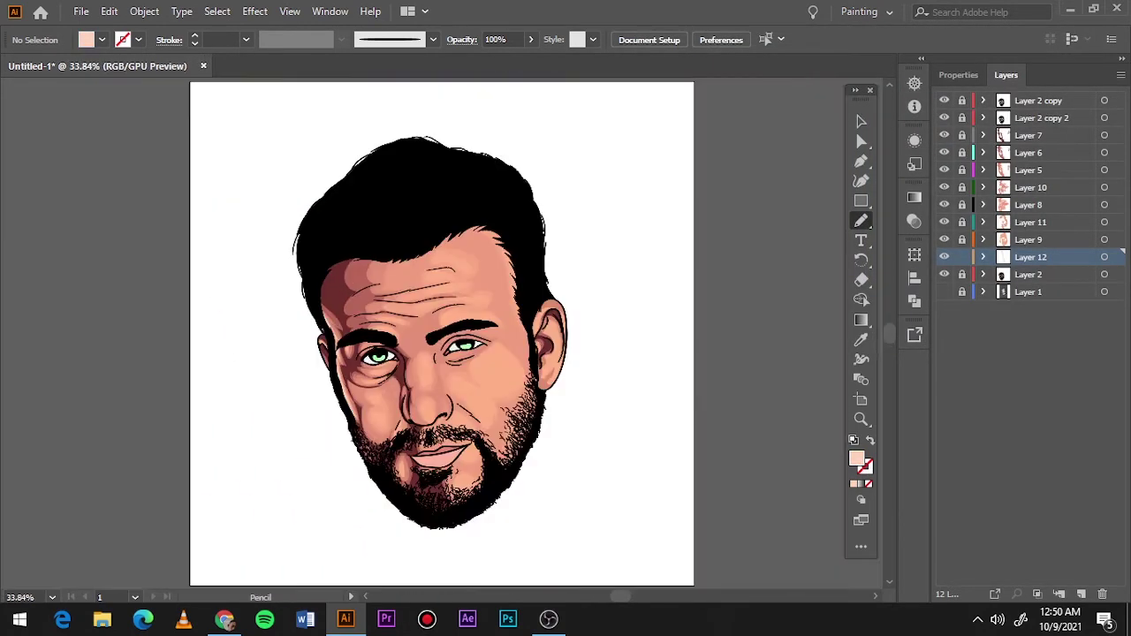
{"action": "scroll", "coordinate": [633, 395], "scroll_direction": "up", "scroll_amount": 2}
{"action": "scroll", "coordinate": [556, 368], "scroll_direction": "up", "scroll_amount": 2}
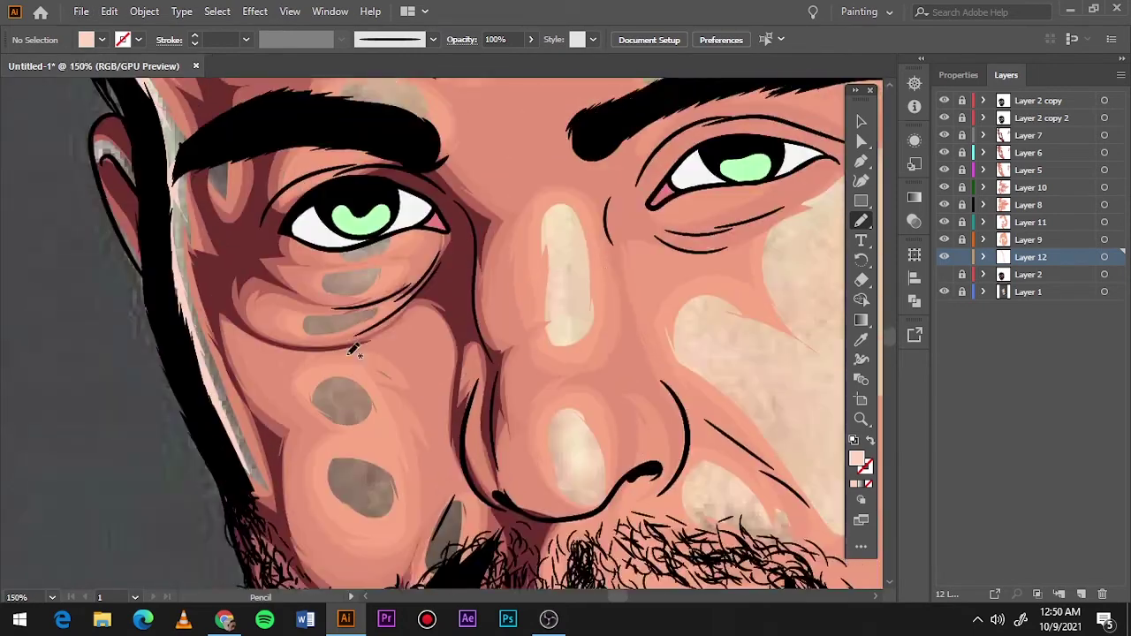
{"action": "scroll", "coordinate": [556, 367], "scroll_direction": "up", "scroll_amount": 1}
{"action": "scroll", "coordinate": [568, 503], "scroll_direction": "down", "scroll_amount": 6}
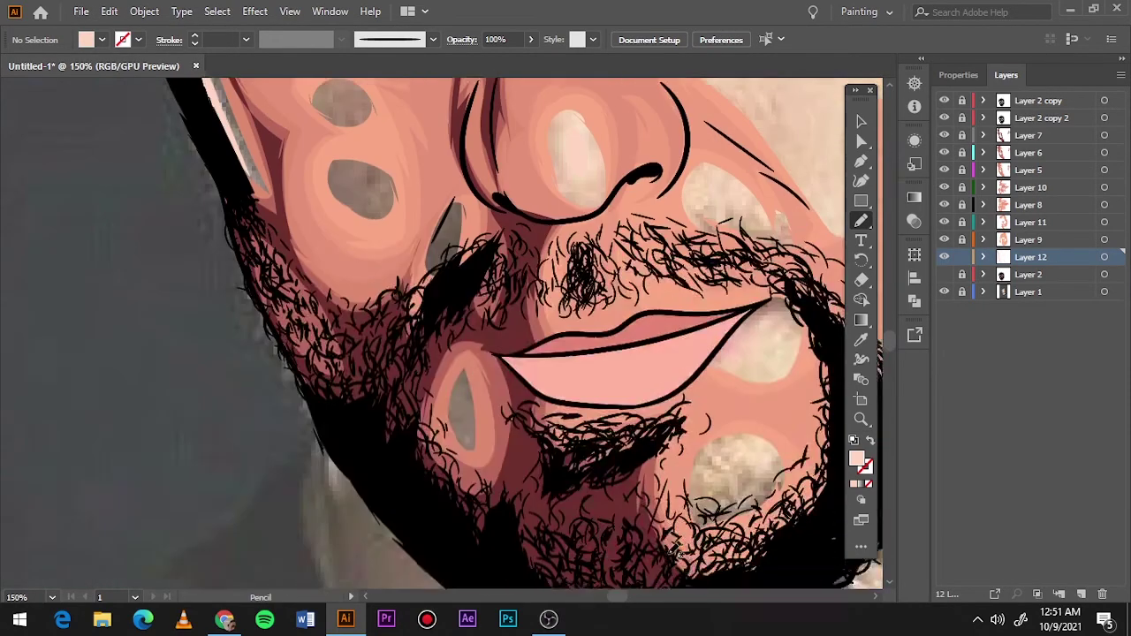
{"action": "scroll", "coordinate": [782, 323], "scroll_direction": "down", "scroll_amount": 1}
{"action": "scroll", "coordinate": [707, 428], "scroll_direction": "right", "scroll_amount": 2}
{"action": "scroll", "coordinate": [707, 425], "scroll_direction": "up", "scroll_amount": 3}
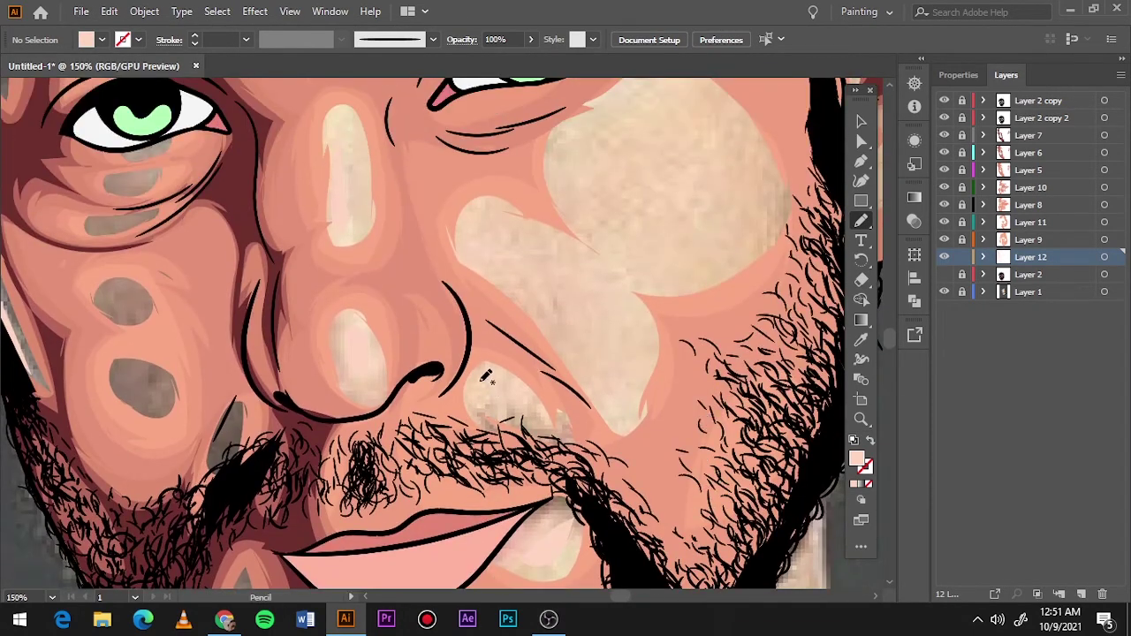
{"action": "scroll", "coordinate": [619, 301], "scroll_direction": "up", "scroll_amount": 3}
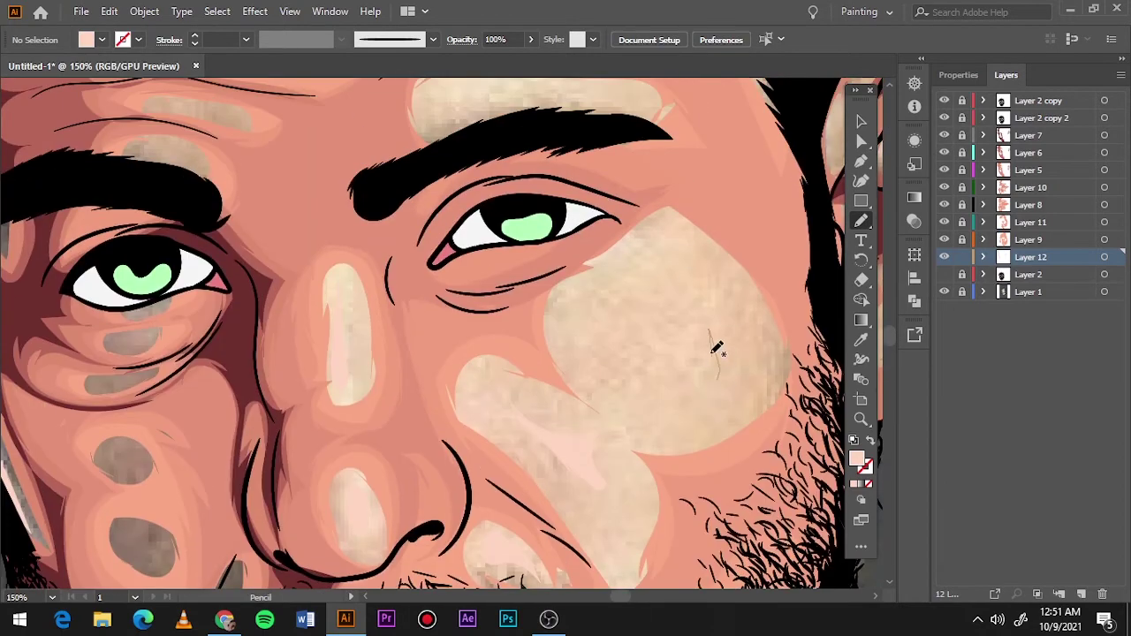
{"action": "left_click_drag", "start_coordinate": [714, 350], "coordinate": [659, 346]}
Step: Toggle the reference photo to check the highlights, then review the fill and deselect
{"action": "key", "text": "ctrl+0"}
{"action": "left_click", "coordinate": [947, 290]}
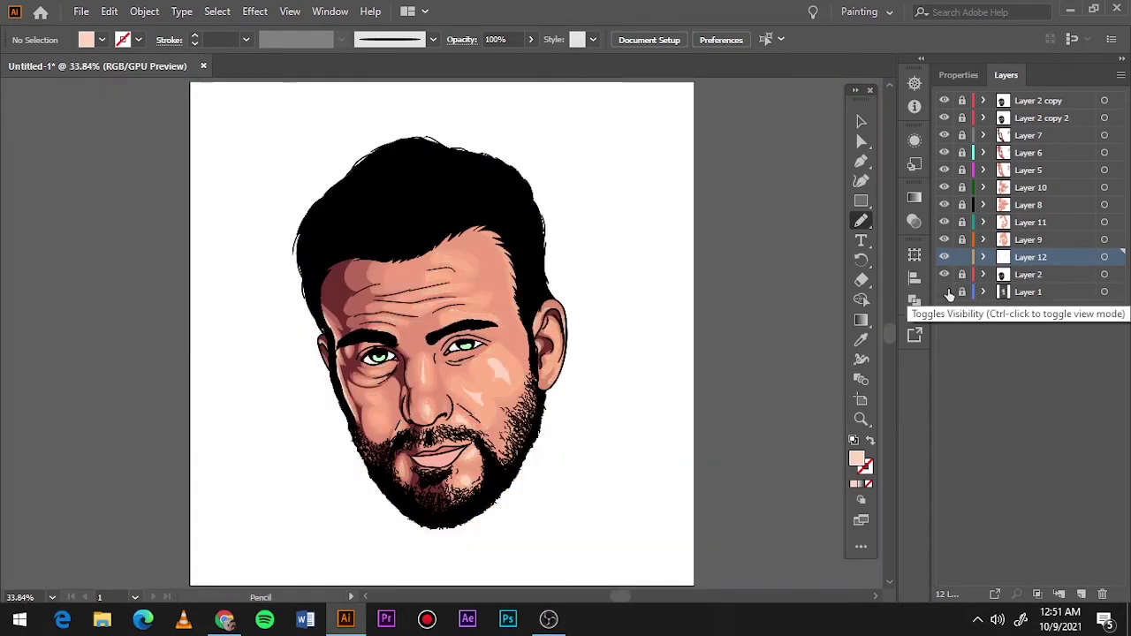
{"action": "left_click", "coordinate": [948, 288]}
{"action": "scroll", "coordinate": [458, 308], "scroll_direction": "up", "scroll_amount": 4}
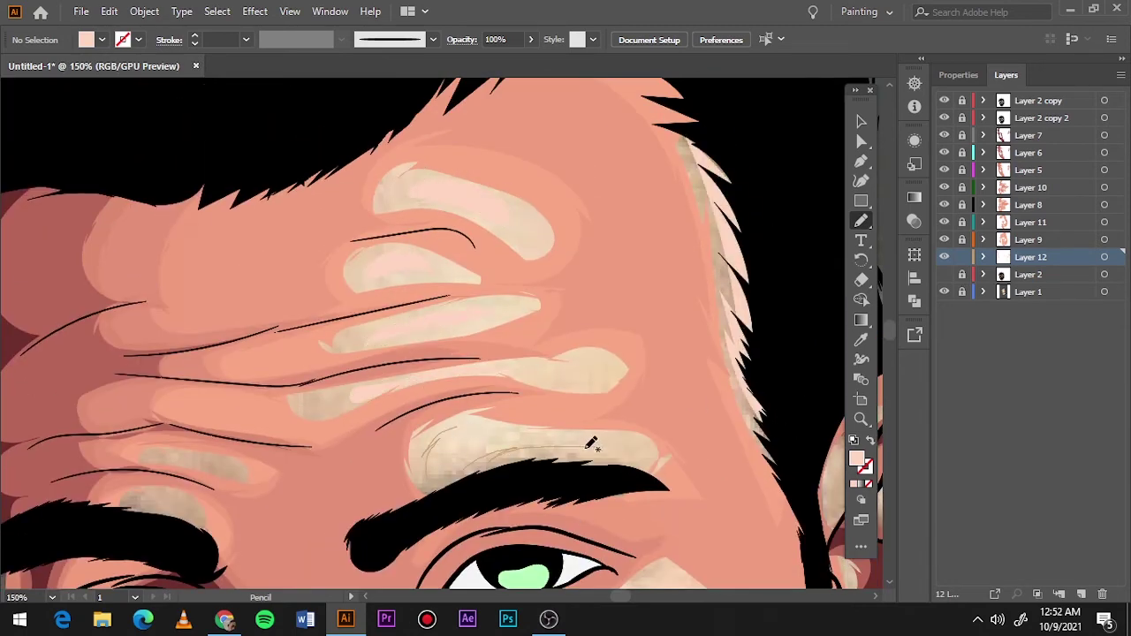
{"action": "key", "text": "ctrl+0"}
{"action": "left_click", "coordinate": [943, 291]}
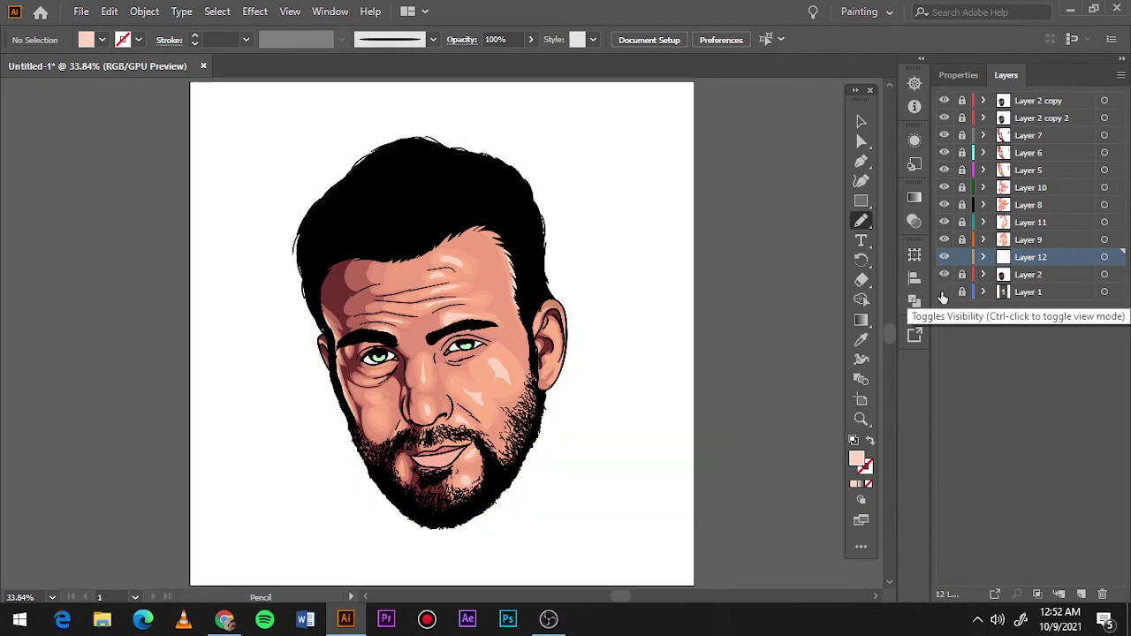
{"action": "left_click", "coordinate": [1104, 256]}
{"action": "double_click", "coordinate": [856, 458]}
{"action": "key", "text": "Return"}
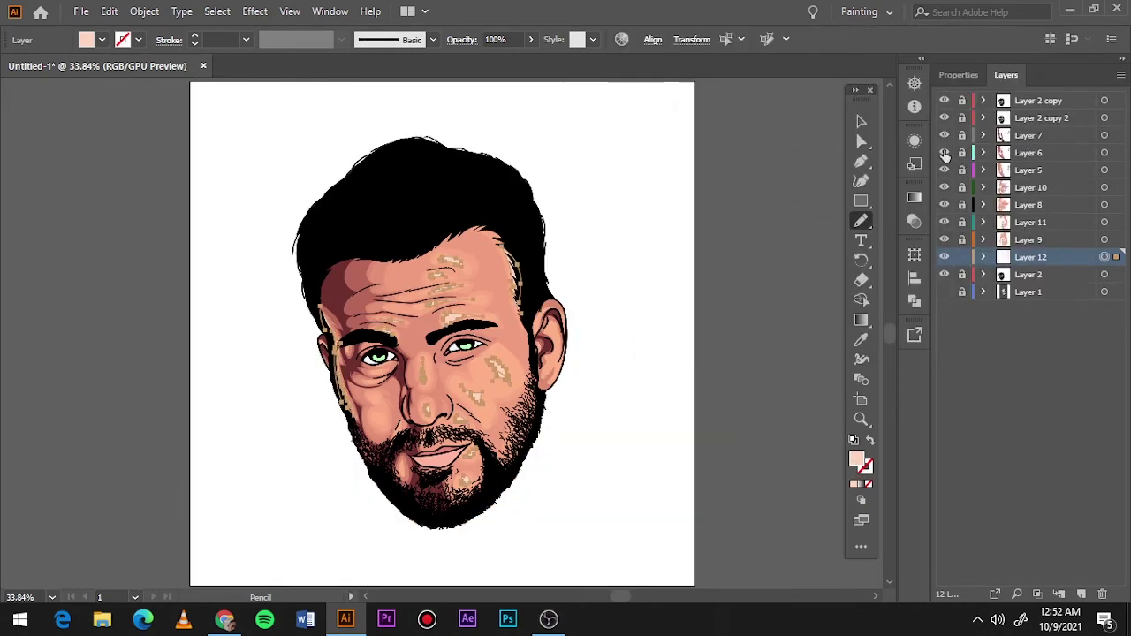
{"action": "left_click", "coordinate": [800, 202], "text": "ctrl"}
Step: Eyedrop the eye white and darken it to a muted mauve fill
{"action": "left_click", "coordinate": [1072, 119]}
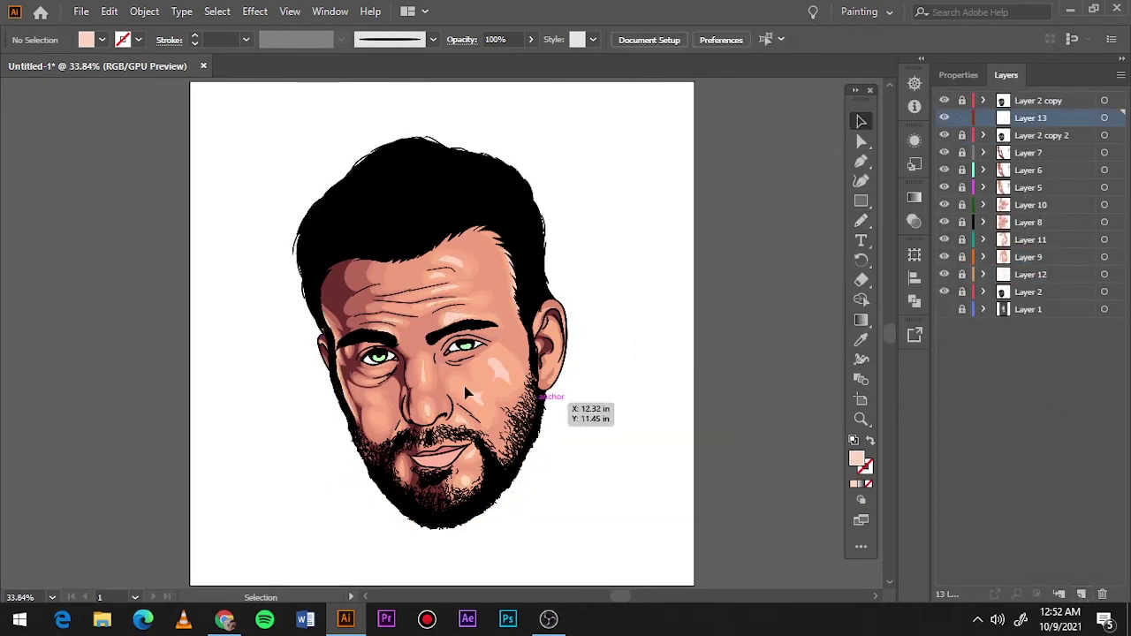
{"action": "scroll", "coordinate": [464, 347], "scroll_direction": "up", "scroll_amount": 5}
{"action": "key", "text": "i"}
{"action": "left_click", "coordinate": [521, 363]}
{"action": "double_click", "coordinate": [856, 458]}
{"action": "left_click", "coordinate": [677, 154]}
{"action": "left_click", "coordinate": [870, 102]}
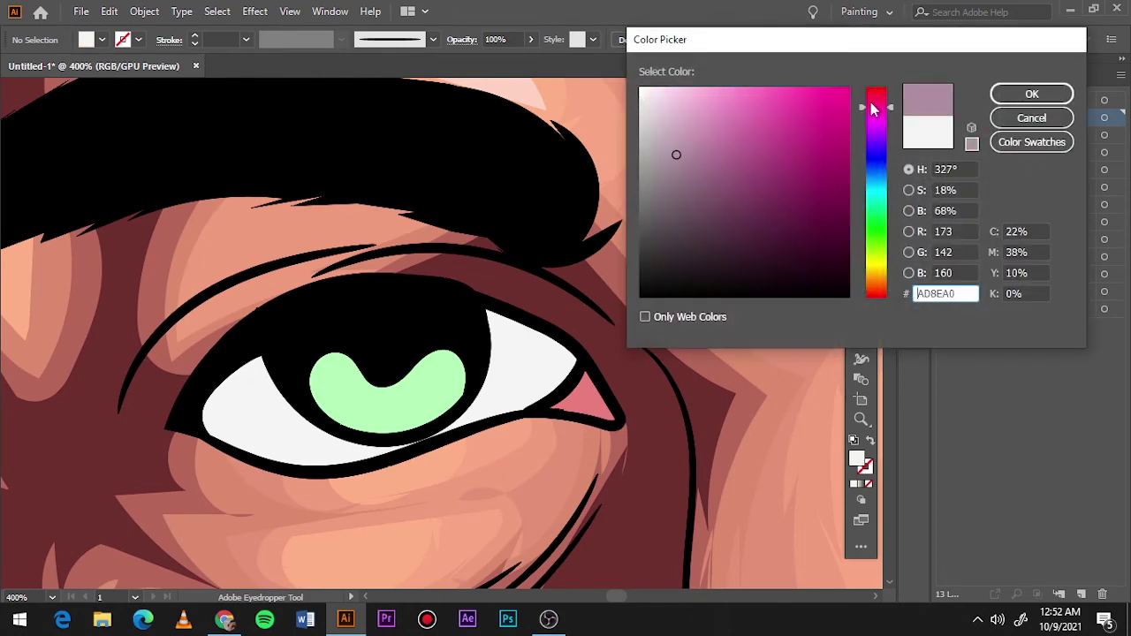
{"action": "key", "text": "Return"}
{"action": "key", "text": "n"}
Step: Pencil mauve shading across both upper eye whites, redrawing one misplaced shape
{"action": "left_click_drag", "start_coordinate": [274, 349], "coordinate": [252, 452]}
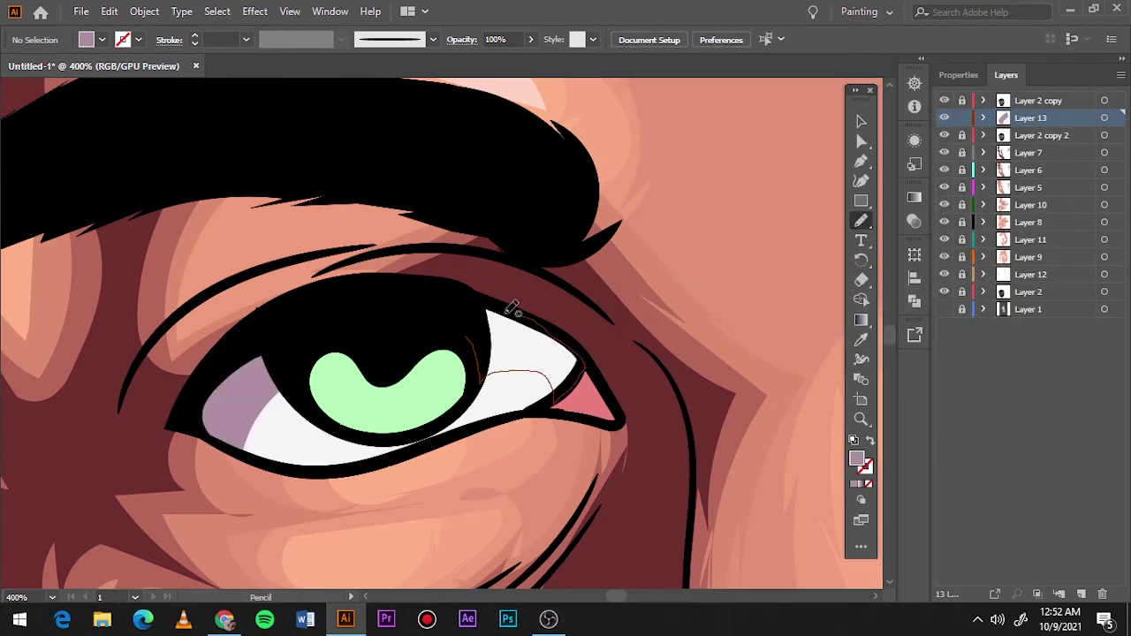
{"action": "left_click_drag", "start_coordinate": [511, 308], "coordinate": [512, 311]}
{"action": "scroll", "coordinate": [512, 311], "scroll_direction": "down", "scroll_amount": 4}
{"action": "scroll", "coordinate": [753, 374], "scroll_direction": "up", "scroll_amount": 5}
{"action": "left_click_drag", "start_coordinate": [666, 260], "coordinate": [601, 203]}
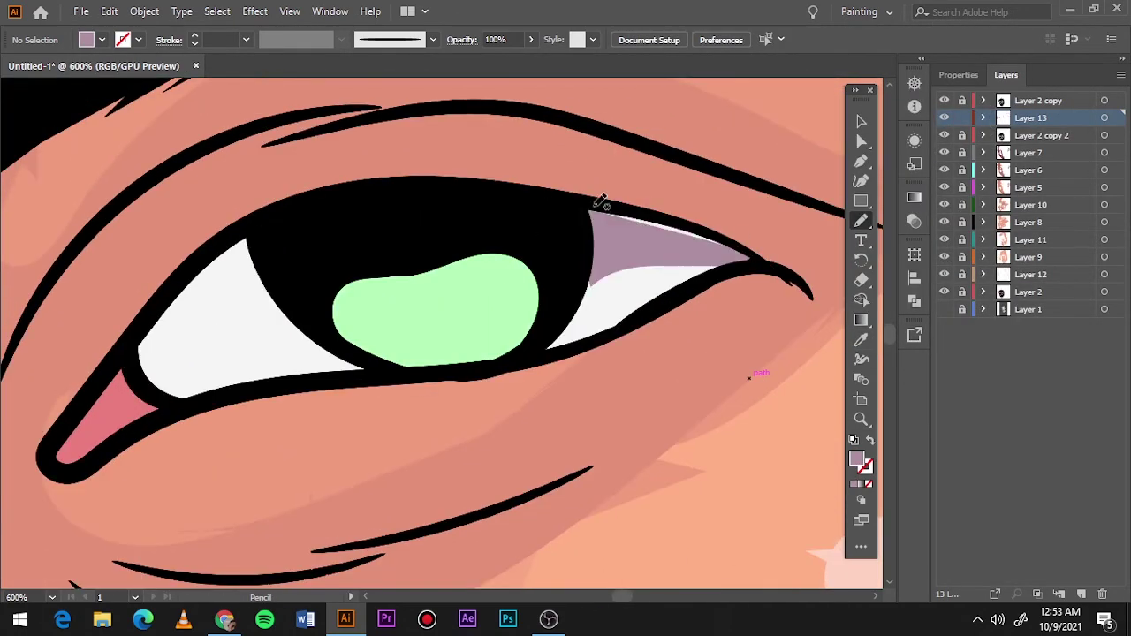
{"action": "left_click_drag", "start_coordinate": [271, 290], "coordinate": [361, 321]}
{"action": "key", "text": "ctrl+z"}
{"action": "mouse_move", "coordinate": [270, 216]}
{"action": "left_mouse_down"}
{"action": "mouse_move", "coordinate": [283, 245]}
{"action": "mouse_move", "coordinate": [186, 399]}
{"action": "left_mouse_up"}
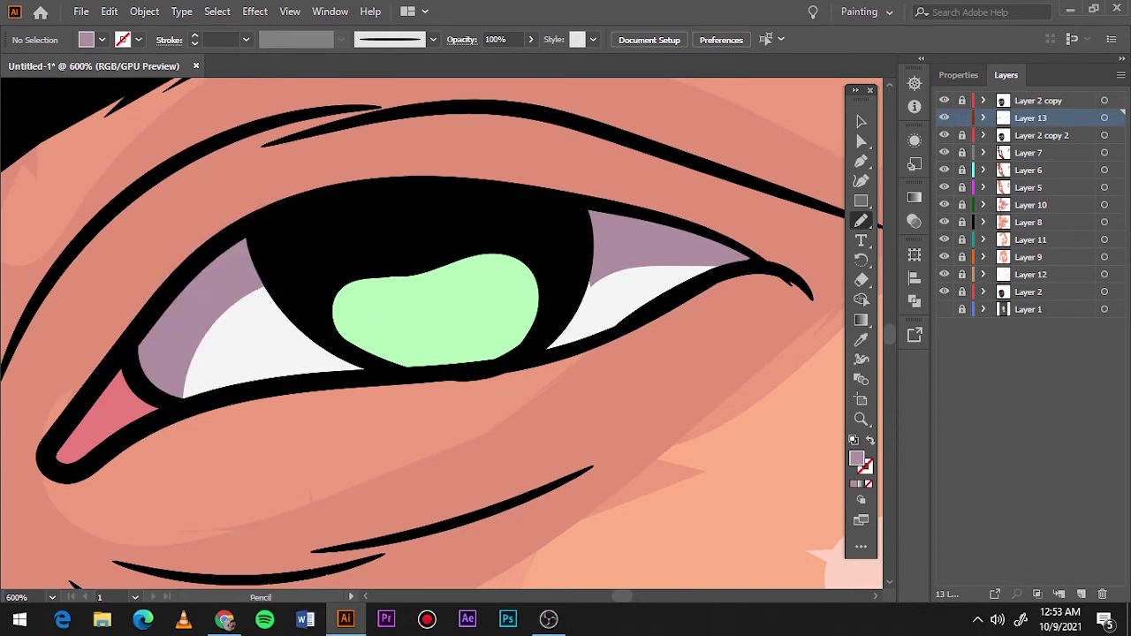
Step: Reshape the green iris and draw a lighter green centre inside it
{"action": "key", "text": "i"}
{"action": "double_click", "coordinate": [856, 457]}
{"action": "key", "text": "Return"}
{"action": "key", "text": "n"}
{"action": "left_click_drag", "start_coordinate": [477, 302], "coordinate": [428, 369]}
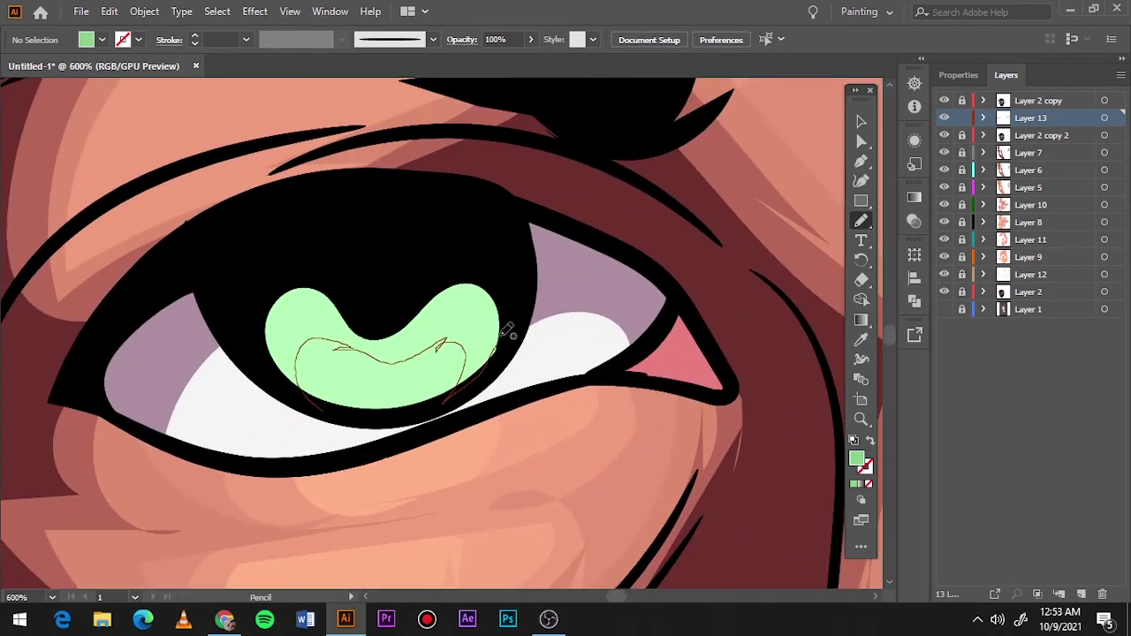
{"action": "left_click_drag", "start_coordinate": [502, 334], "coordinate": [507, 325]}
{"action": "key", "text": "ctrl+0"}
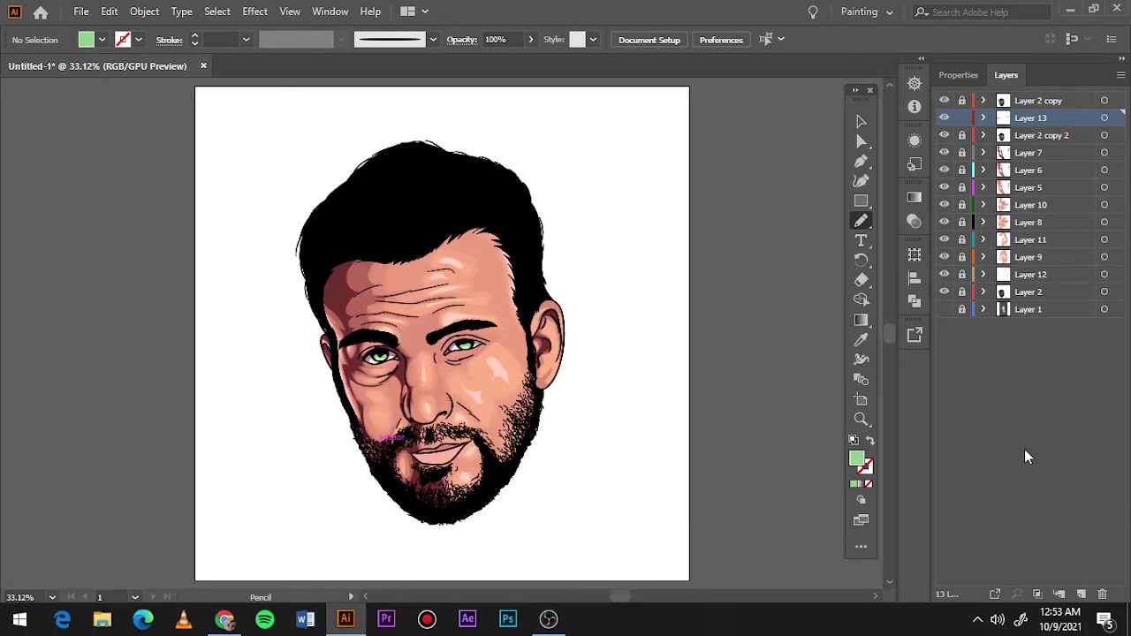
Step: On new Layer 14, pencil a darker green ring around the iris
{"action": "key", "text": "ctrl+l"}
{"action": "double_click", "coordinate": [856, 457]}
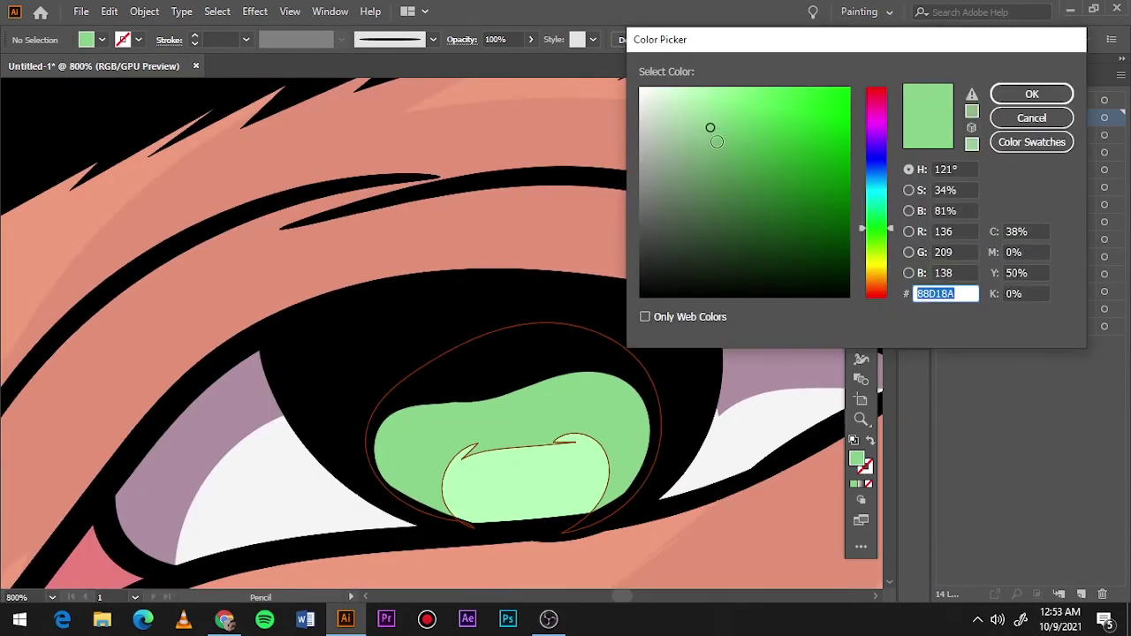
{"action": "left_click", "coordinate": [1025, 93]}
{"action": "left_click_drag", "start_coordinate": [433, 430], "coordinate": [565, 494]}
{"action": "key", "text": "ctrl+0"}
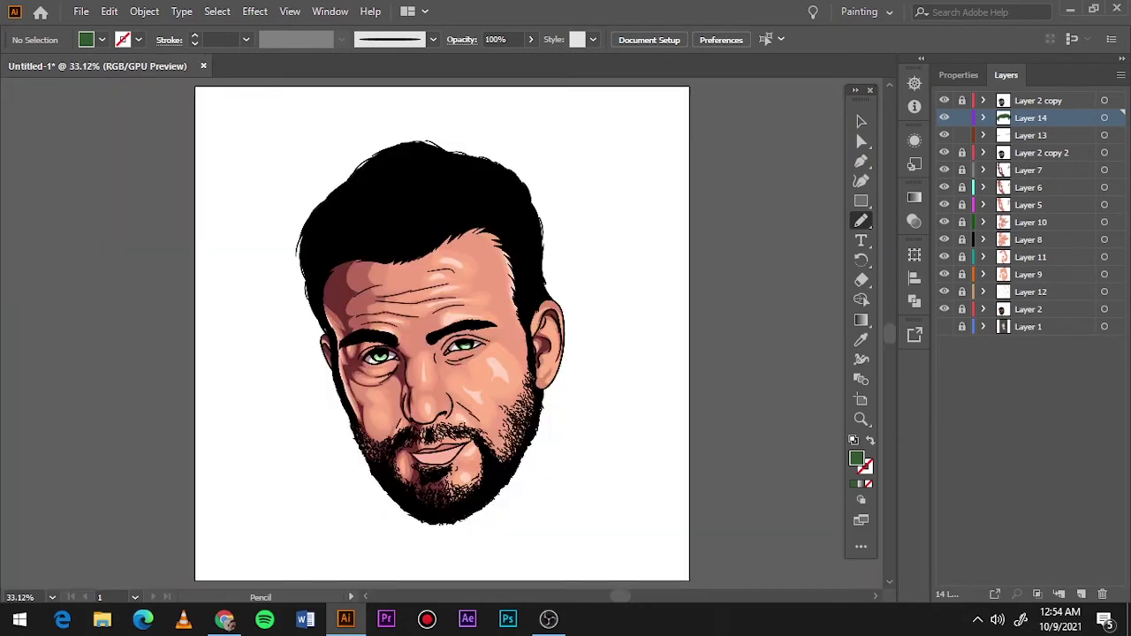
Step: Hide the colour layers and show the reference photo so the lips can be traced
{"action": "left_click", "coordinate": [972, 135]}
{"action": "key", "text": "v"}
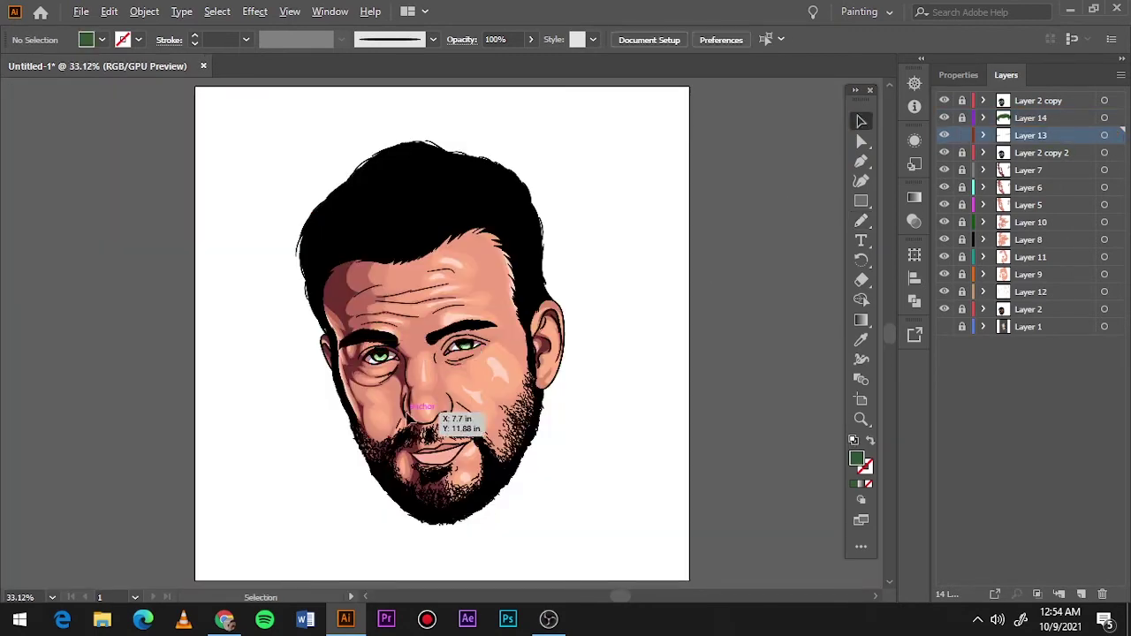
{"action": "scroll", "coordinate": [437, 451], "scroll_direction": "up", "scroll_amount": 5}
{"action": "left_click_drag", "start_coordinate": [943, 170], "coordinate": [943, 309]}
{"action": "key", "text": "ctrl+0"}
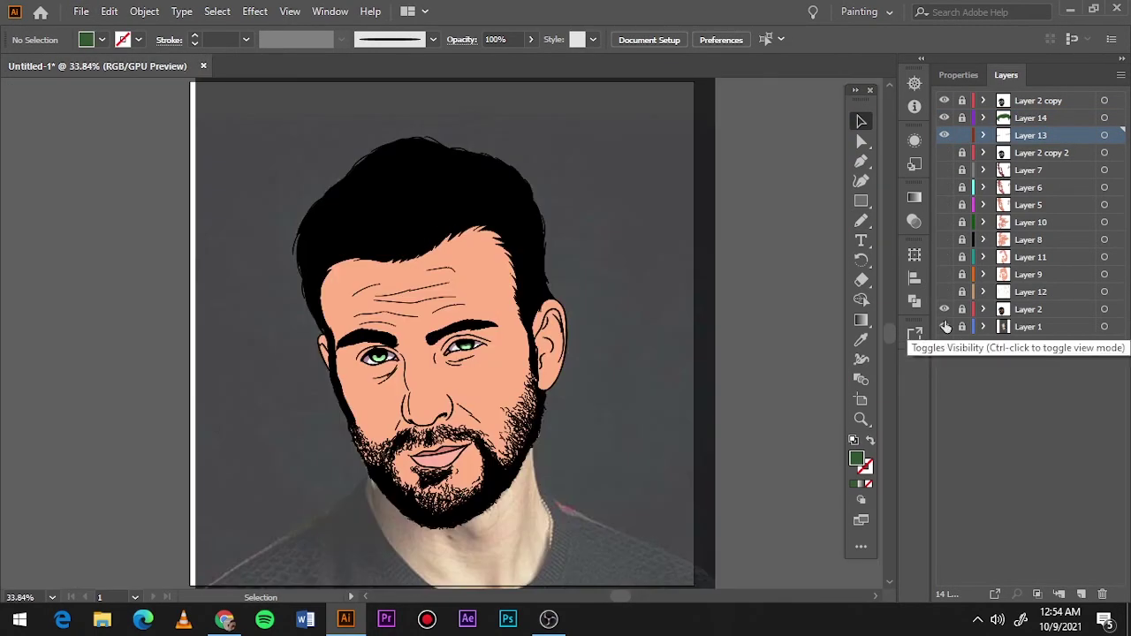
{"action": "left_click", "coordinate": [943, 326]}
{"action": "scroll", "coordinate": [578, 485], "scroll_direction": "up", "scroll_amount": 3}
{"action": "scroll", "coordinate": [578, 485], "scroll_direction": "up", "scroll_amount": 5}
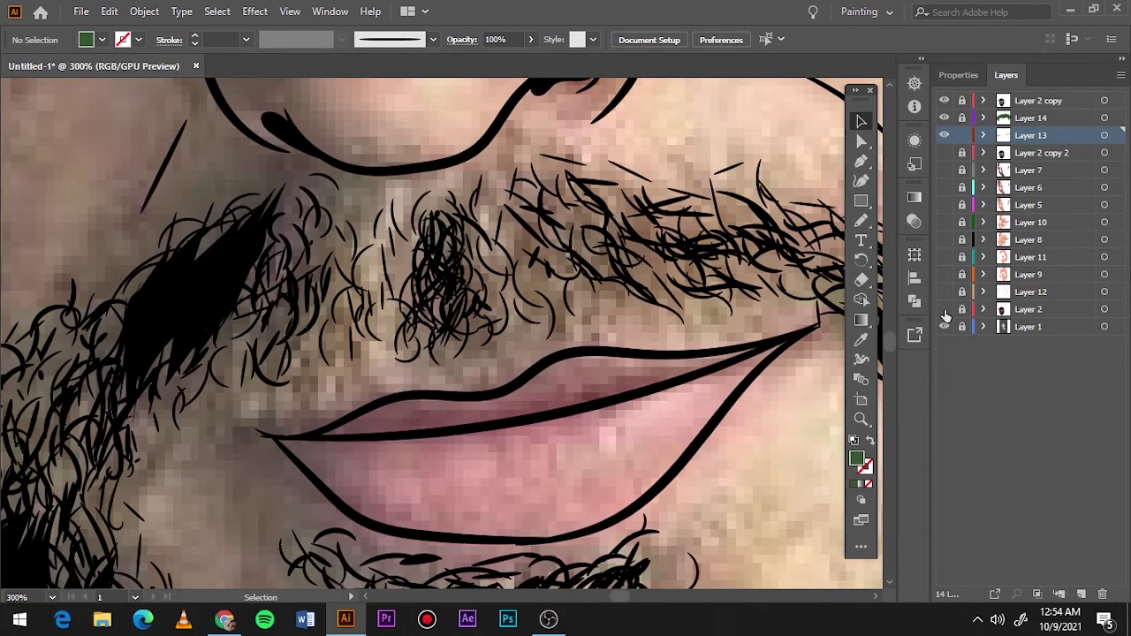
Step: Sample the lip pink, adjust it, and pencil a pink shading shape on the lower lip
{"action": "key", "text": "i"}
{"action": "mouse_move", "coordinate": [944, 309]}
{"action": "left_mouse_down"}
{"action": "mouse_move", "coordinate": [943, 169]}
{"action": "mouse_move", "coordinate": [944, 309]}
{"action": "left_mouse_up"}
{"action": "left_click", "coordinate": [595, 448]}
{"action": "double_click", "coordinate": [856, 458]}
{"action": "left_click", "coordinate": [730, 109]}
{"action": "left_click", "coordinate": [1030, 94]}
{"action": "key", "text": "n"}
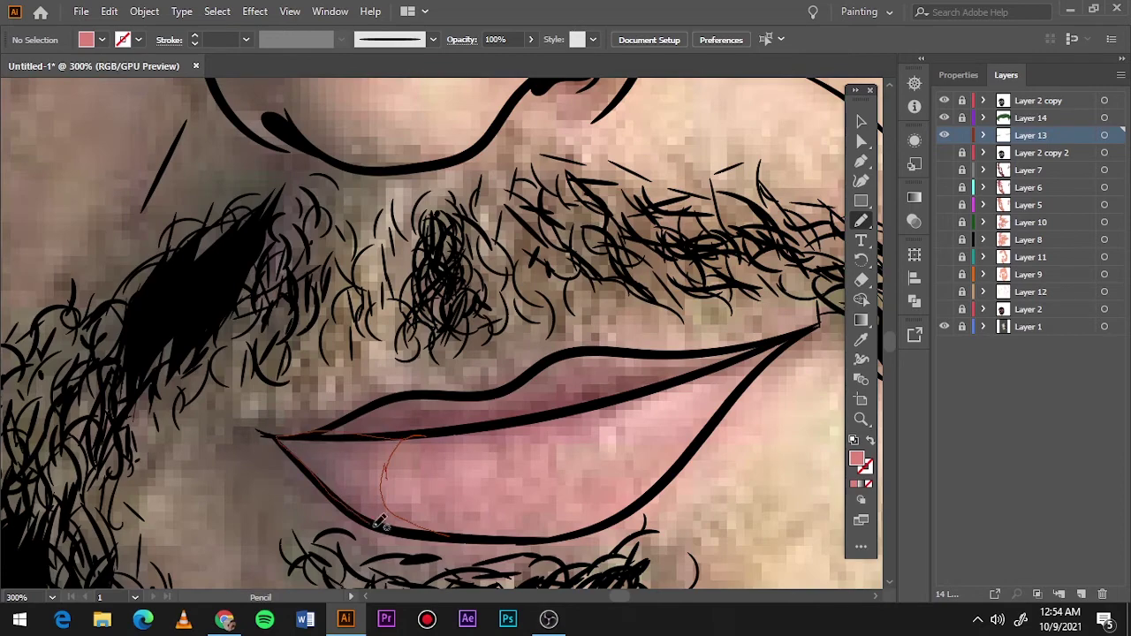
{"action": "left_click_drag", "start_coordinate": [380, 521], "coordinate": [530, 541]}
{"action": "left_click_drag", "start_coordinate": [944, 170], "coordinate": [943, 310]}
Step: Switch to a darker pink fill and pencil a shadow on the upper lip
{"action": "key", "text": "i"}
{"action": "double_click", "coordinate": [856, 457]}
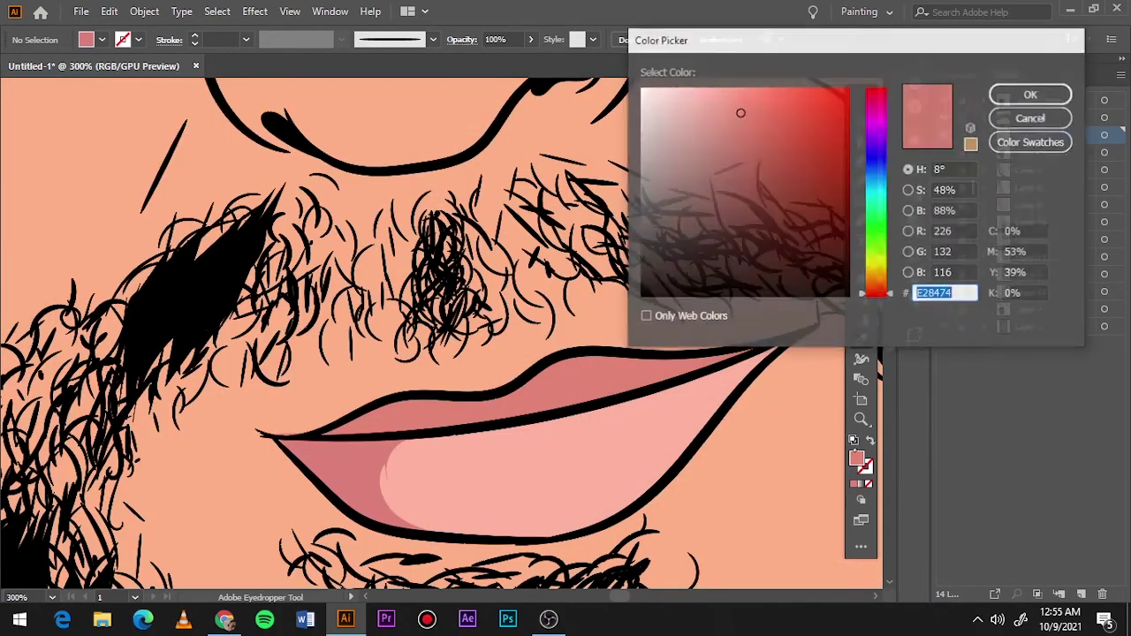
{"action": "left_click", "coordinate": [1030, 94]}
{"action": "key", "text": "n"}
{"action": "left_click_drag", "start_coordinate": [943, 170], "coordinate": [943, 309]}
{"action": "left_click_drag", "start_coordinate": [334, 433], "coordinate": [323, 435]}
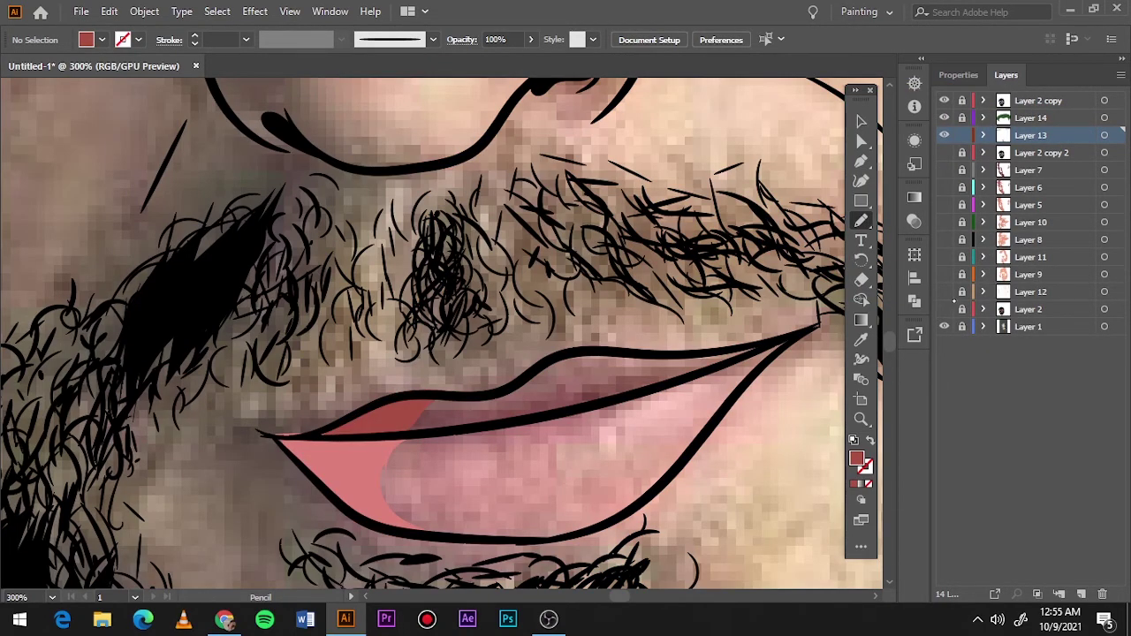
{"action": "left_click_drag", "start_coordinate": [943, 170], "coordinate": [944, 309]}
Step: On new Layer 15, pencil a light pink highlight streak on the lower lip
{"action": "key", "text": "ctrl+l"}
{"action": "key", "text": "i"}
{"action": "left_click", "coordinate": [943, 327]}
{"action": "double_click", "coordinate": [856, 458]}
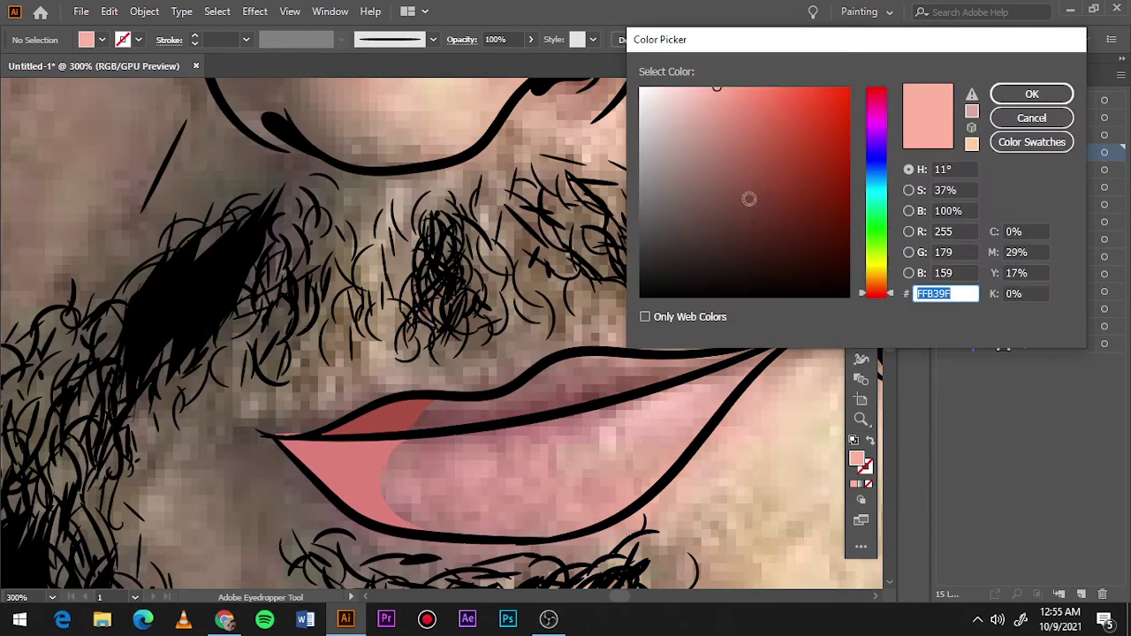
{"action": "left_click", "coordinate": [1030, 88]}
{"action": "key", "text": "n"}
{"action": "mouse_move", "coordinate": [519, 480]}
{"action": "left_mouse_down"}
{"action": "mouse_move", "coordinate": [625, 443]}
{"action": "mouse_move", "coordinate": [539, 469]}
{"action": "left_mouse_up"}
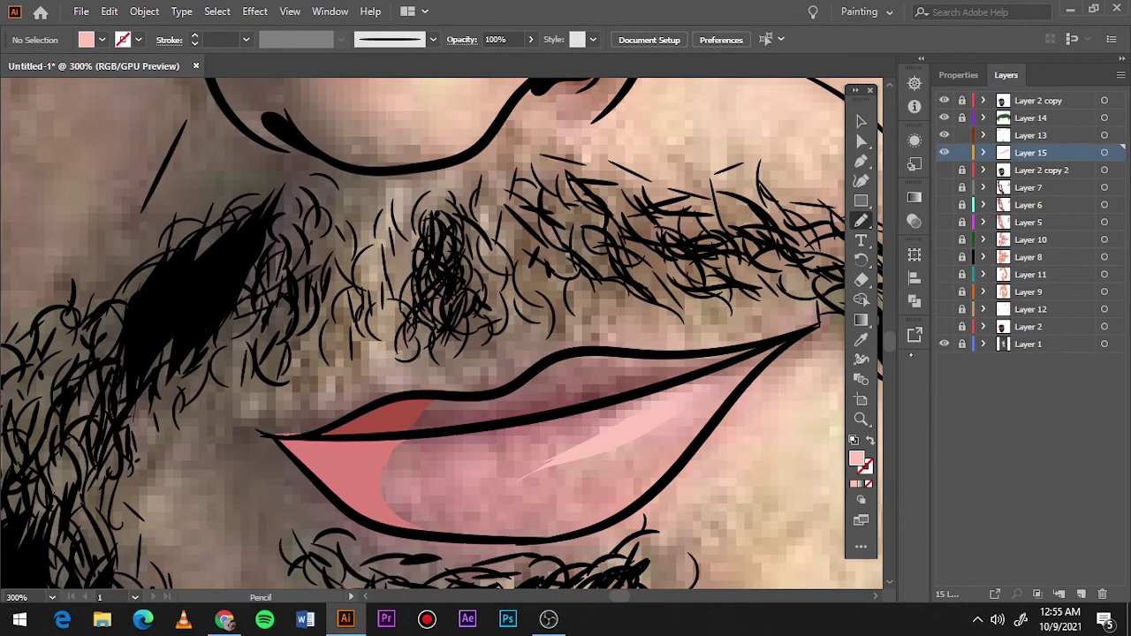
Step: Check the highlight against the skin, refine its fill, and hide the reference photo
{"action": "left_click", "coordinate": [944, 327]}
{"action": "left_click", "coordinate": [944, 327]}
{"action": "key", "text": "i"}
{"action": "left_click", "coordinate": [943, 327]}
{"action": "double_click", "coordinate": [856, 458]}
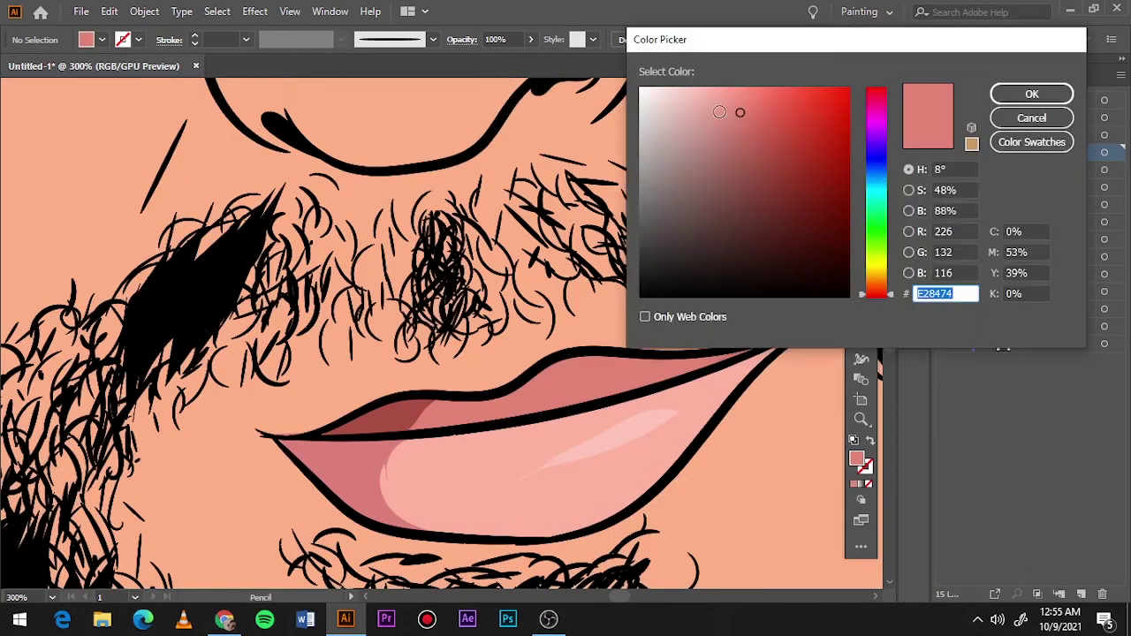
{"action": "left_click", "coordinate": [1030, 89]}
{"action": "key", "text": "n"}
{"action": "key", "text": "ctrl+0"}
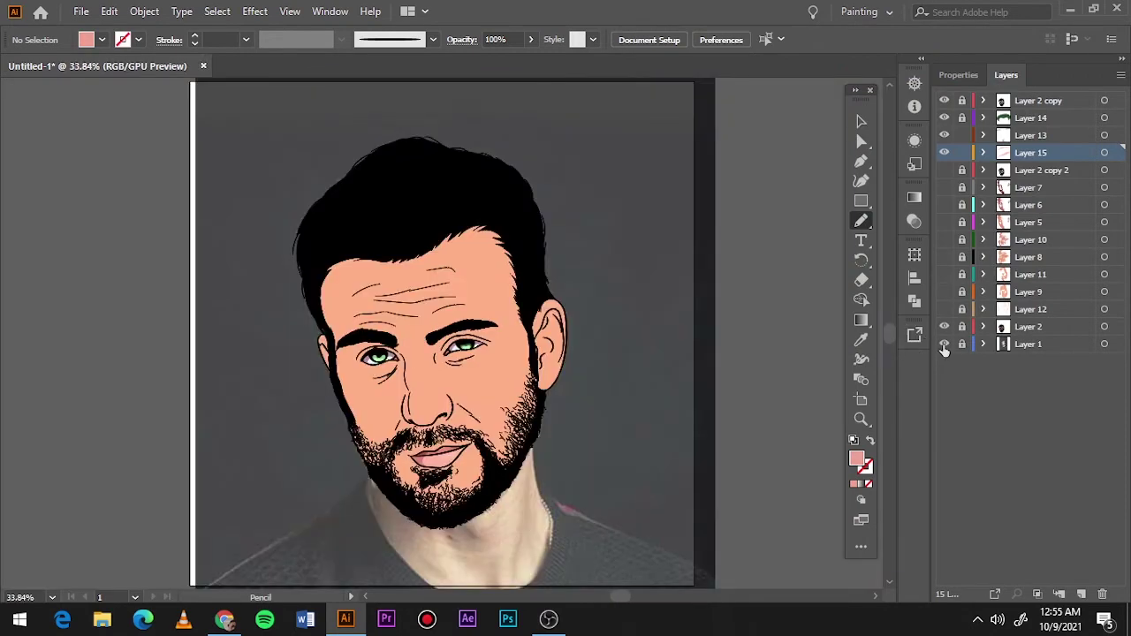
{"action": "left_click", "coordinate": [944, 343]}
{"action": "left_click", "coordinate": [1038, 100]}
Step: Create Layer 16 and hide the skin, line-art and eye overlays to reveal the photo
{"action": "left_click", "coordinate": [1081, 594]}
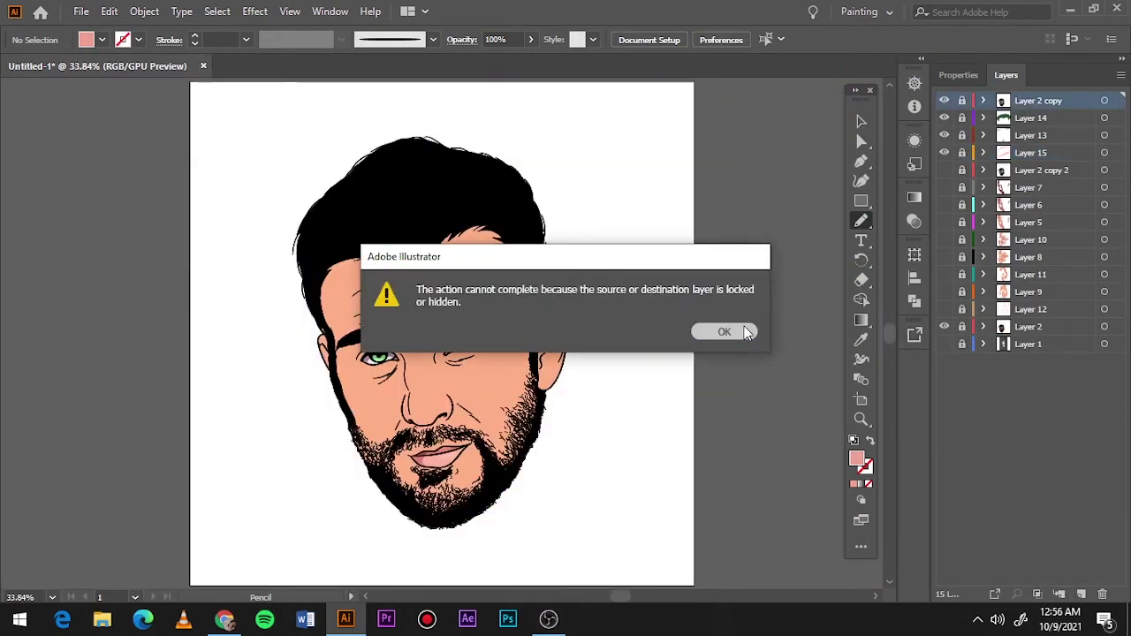
{"action": "left_click", "coordinate": [725, 331]}
{"action": "left_click", "coordinate": [1080, 594]}
{"action": "key", "text": "ctrl+1"}
{"action": "left_click", "coordinate": [944, 344]}
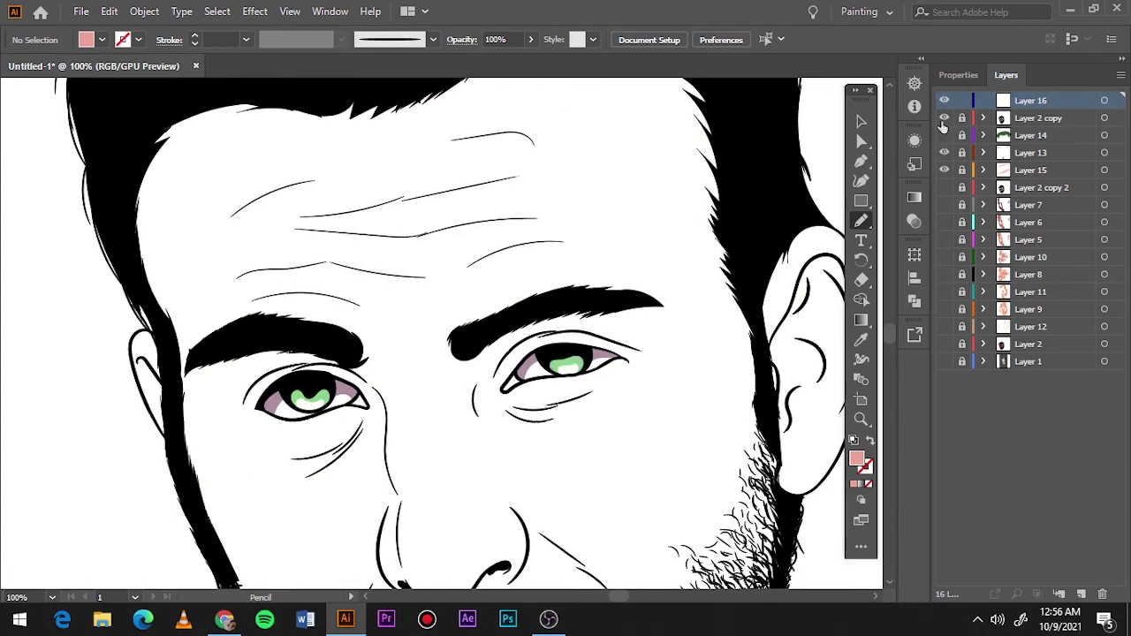
{"action": "left_click", "coordinate": [944, 117]}
{"action": "left_click", "coordinate": [943, 361]}
{"action": "left_click", "coordinate": [944, 156]}
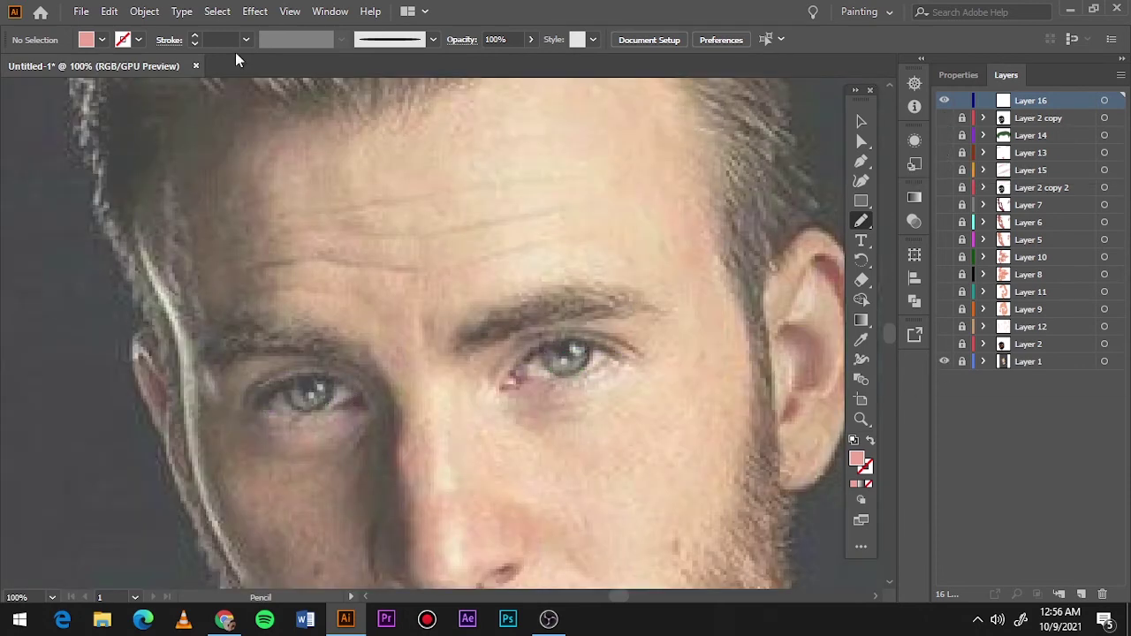
Step: Set the fill to white (ffffff) and zoom in on the eyes
{"action": "double_click", "coordinate": [856, 459]}
{"action": "type", "text": "ffffff"}
{"action": "left_click", "coordinate": [1002, 96]}
{"action": "scroll", "coordinate": [585, 373], "scroll_direction": "up", "scroll_amount": 1}
{"action": "scroll", "coordinate": [544, 330], "scroll_direction": "up", "scroll_amount": 1}
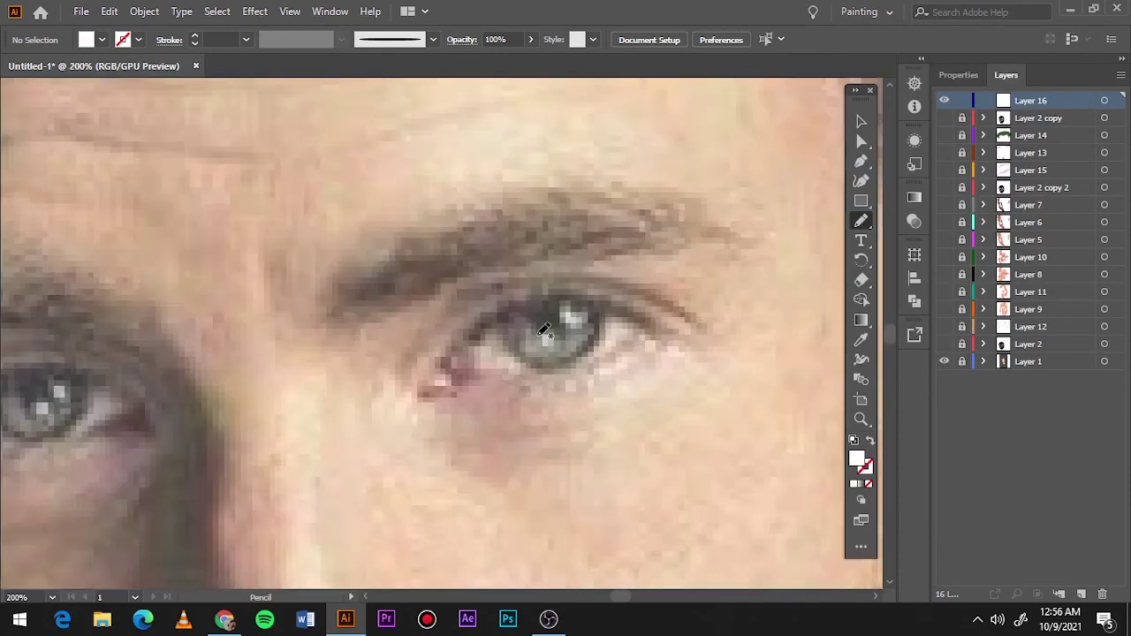
{"action": "scroll", "coordinate": [585, 382], "scroll_direction": "left", "scroll_amount": 5}
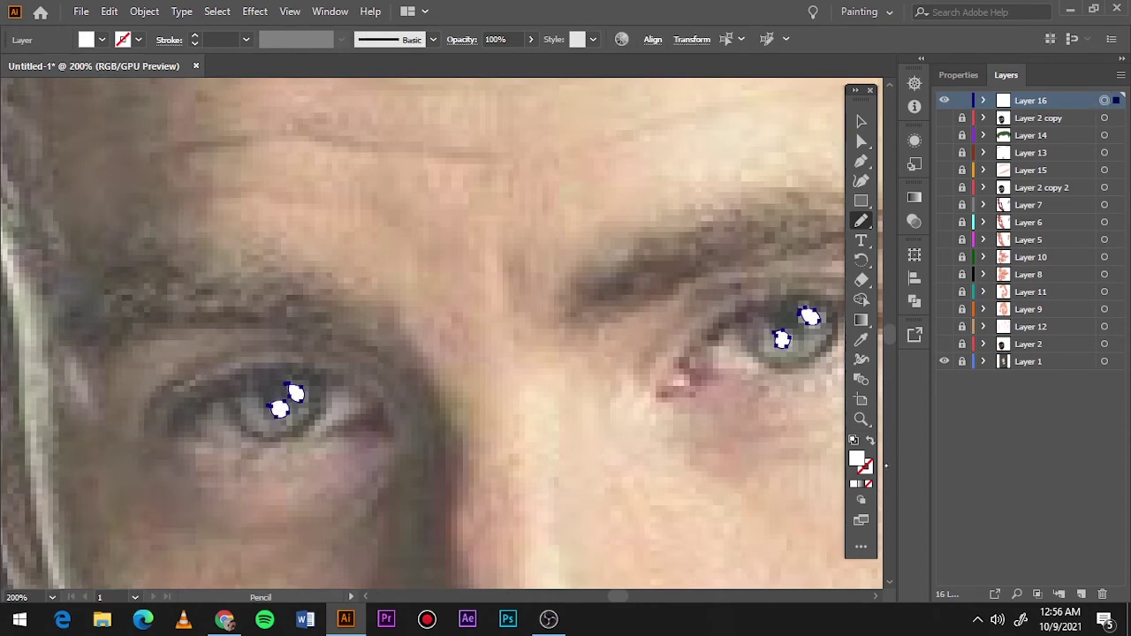
Step: Recolour the eye catchlight dots grey, restore the artwork view, and deselect them
{"action": "double_click", "coordinate": [855, 459]}
{"action": "left_click", "coordinate": [1030, 94]}
{"action": "left_click", "coordinate": [944, 361], "text": "alt"}
{"action": "left_click", "coordinate": [861, 121]}
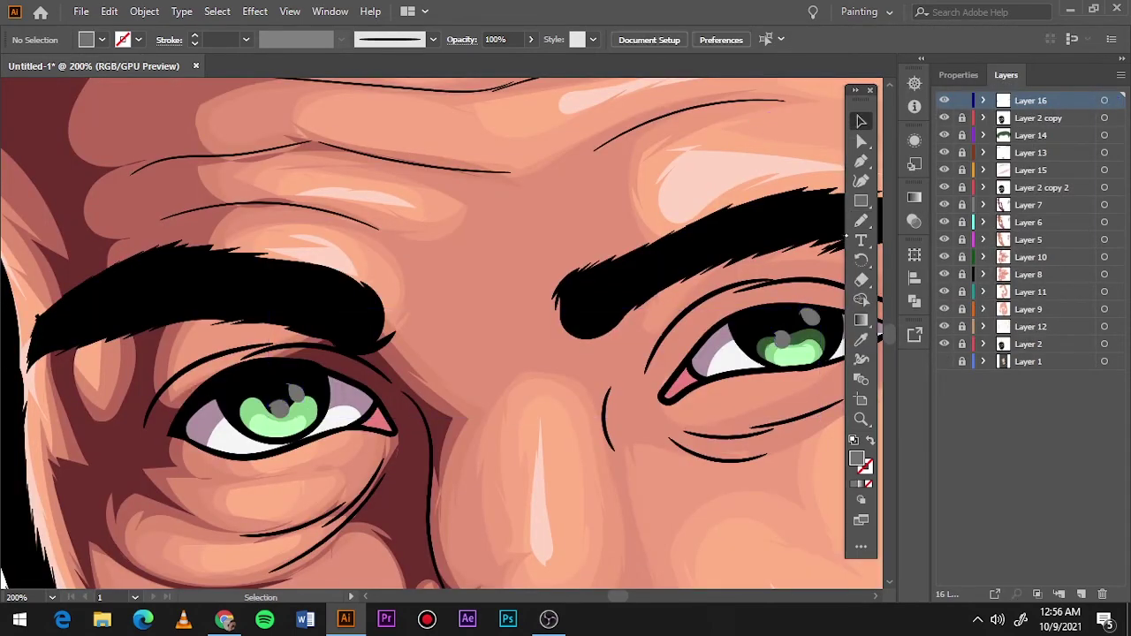
{"action": "double_click", "coordinate": [856, 459]}
{"action": "key", "text": "Return"}
{"action": "key", "text": "ctrl+0"}
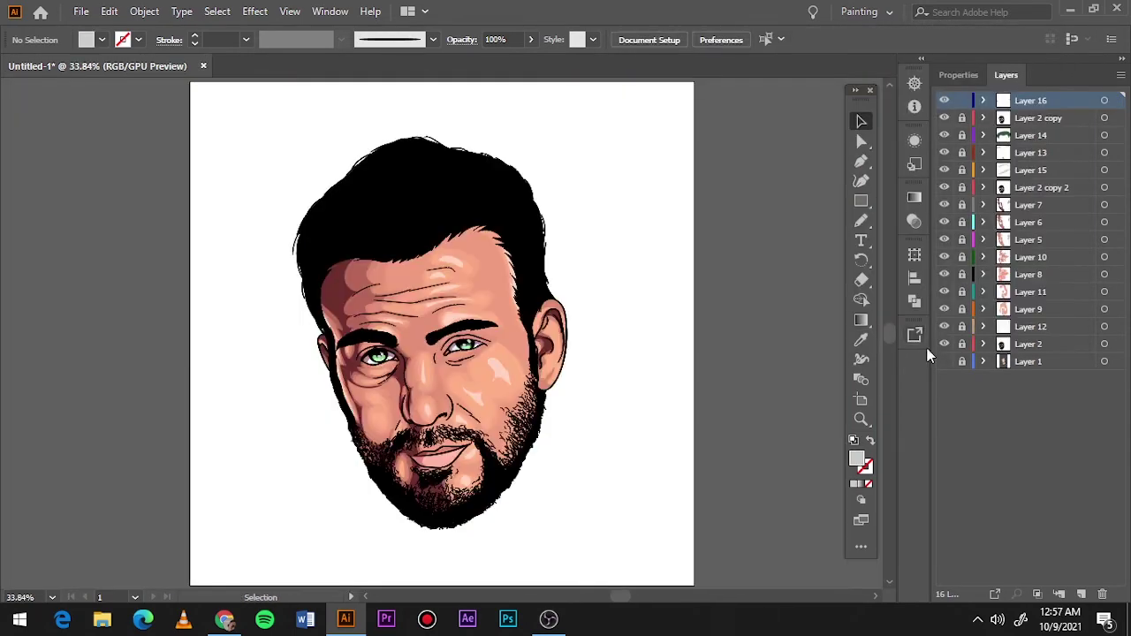
{"action": "key", "text": "i"}
{"action": "key", "text": "v"}
{"action": "left_click", "coordinate": [795, 180]}
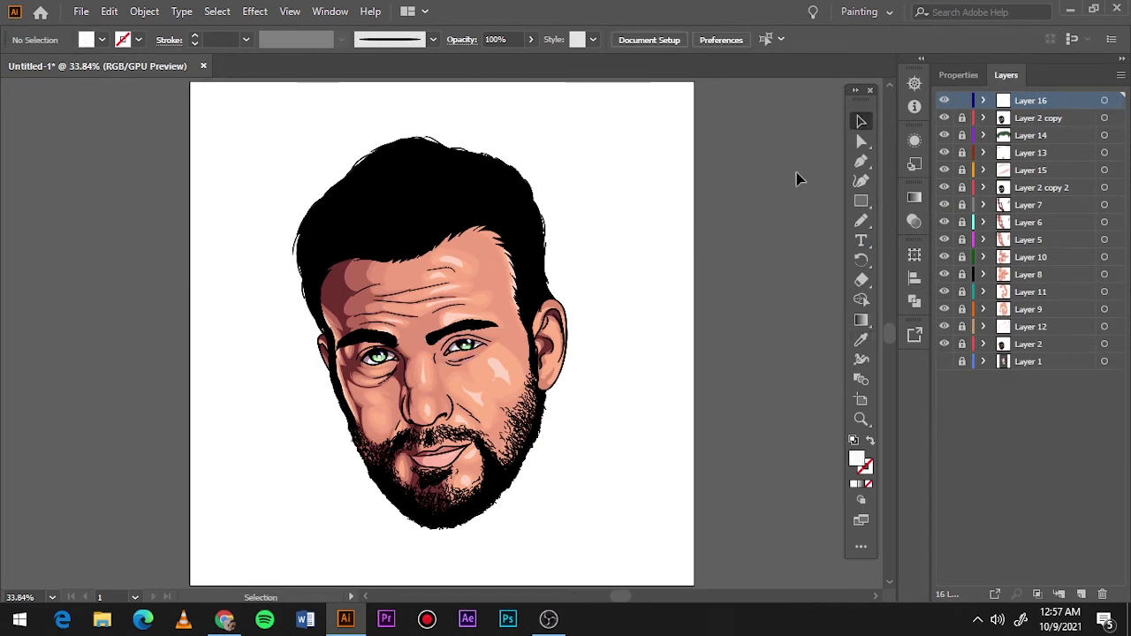
Step: On a new layer, draw a long, flat gradient-filled ellipse above the artboard
{"action": "left_click", "coordinate": [1080, 594]}
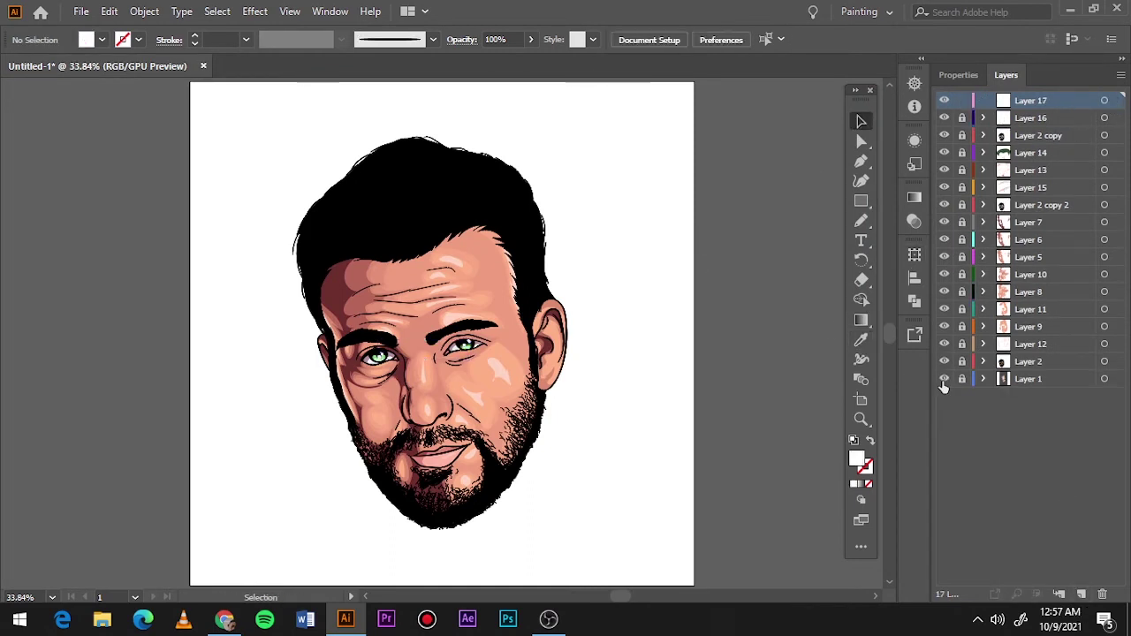
{"action": "left_click", "coordinate": [943, 379]}
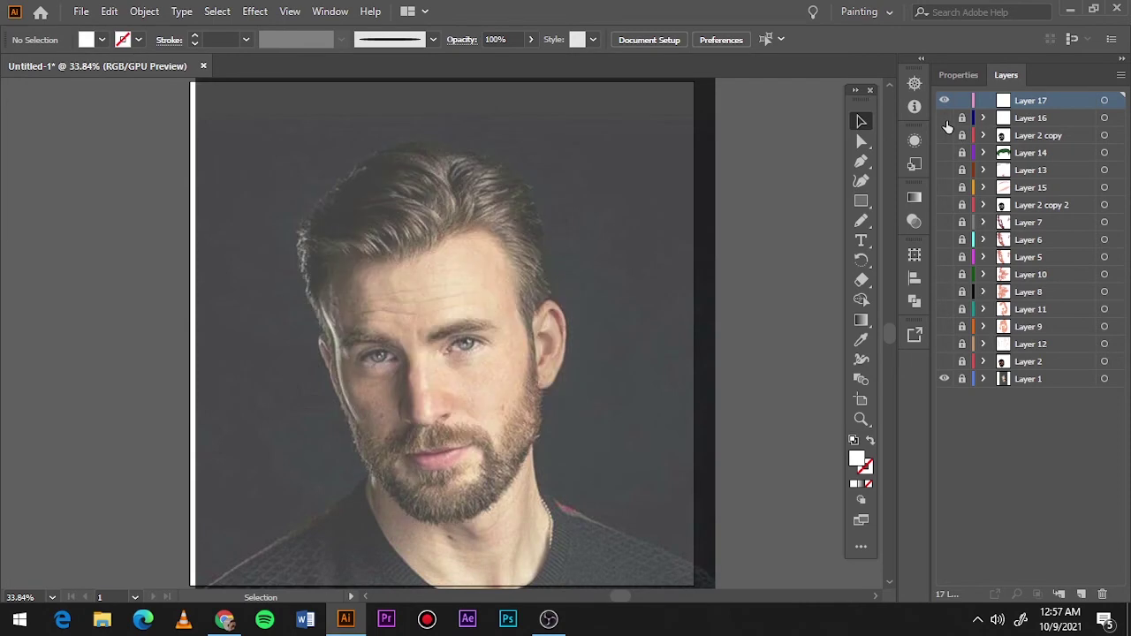
{"action": "scroll", "coordinate": [687, 313], "scroll_direction": "up", "scroll_amount": 3}
{"action": "left_click", "coordinate": [942, 379]}
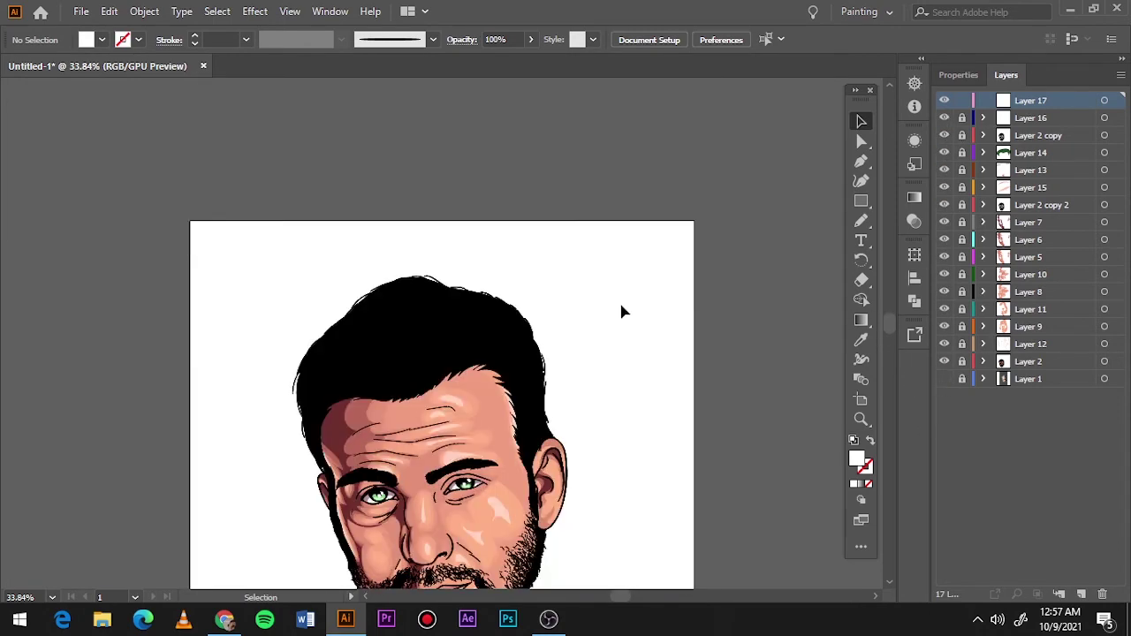
{"action": "left_click", "coordinate": [102, 39]}
{"action": "left_click", "coordinate": [53, 120]}
{"action": "right_click", "coordinate": [862, 201]}
{"action": "left_click", "coordinate": [918, 221]}
{"action": "left_click_drag", "start_coordinate": [189, 168], "coordinate": [781, 180]}
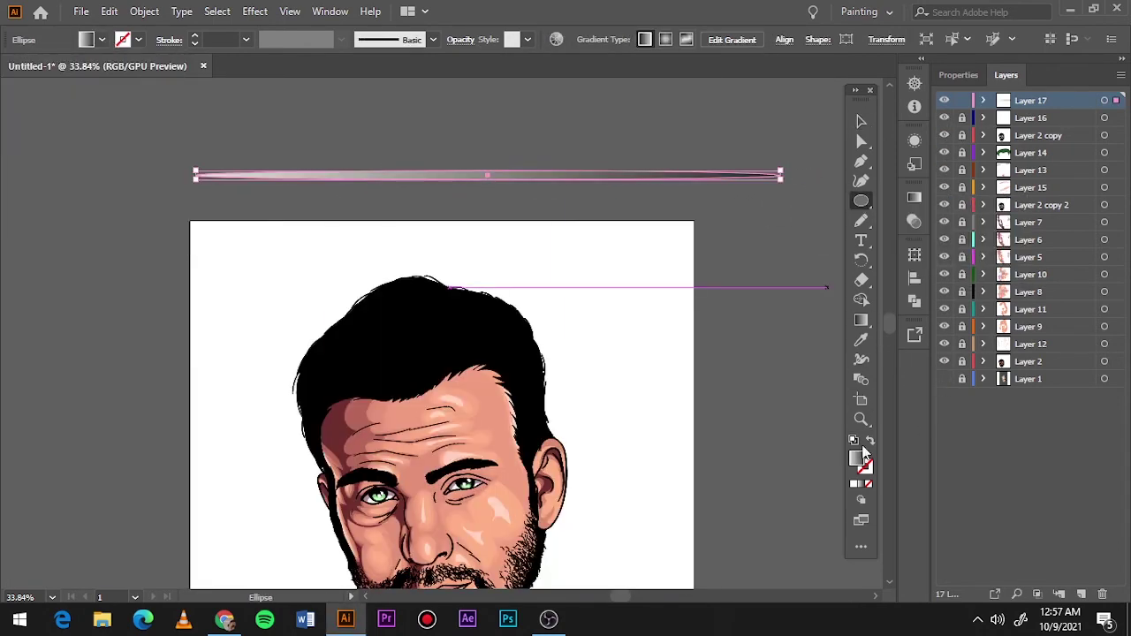
Step: Add a middle gradient stop and eyedrop the photo's hair colour into it
{"action": "double_click", "coordinate": [861, 320]}
{"action": "left_click", "coordinate": [796, 326]}
{"action": "double_click", "coordinate": [796, 326]}
{"action": "left_click", "coordinate": [652, 378]}
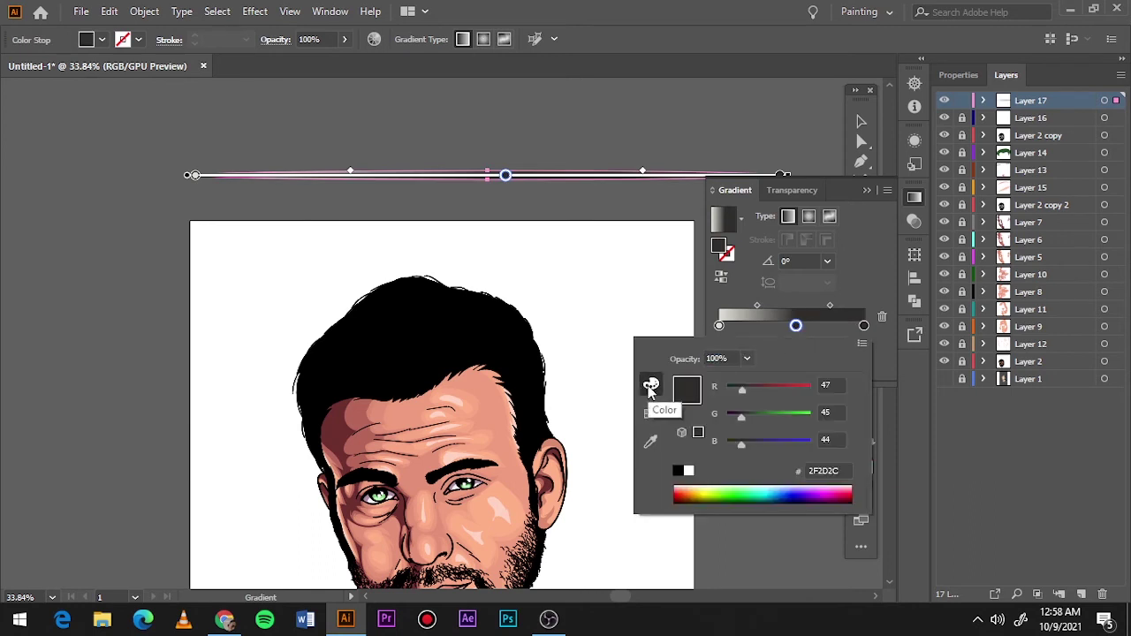
{"action": "left_click", "coordinate": [652, 399]}
{"action": "left_click", "coordinate": [942, 379], "text": "alt"}
{"action": "double_click", "coordinate": [862, 320]}
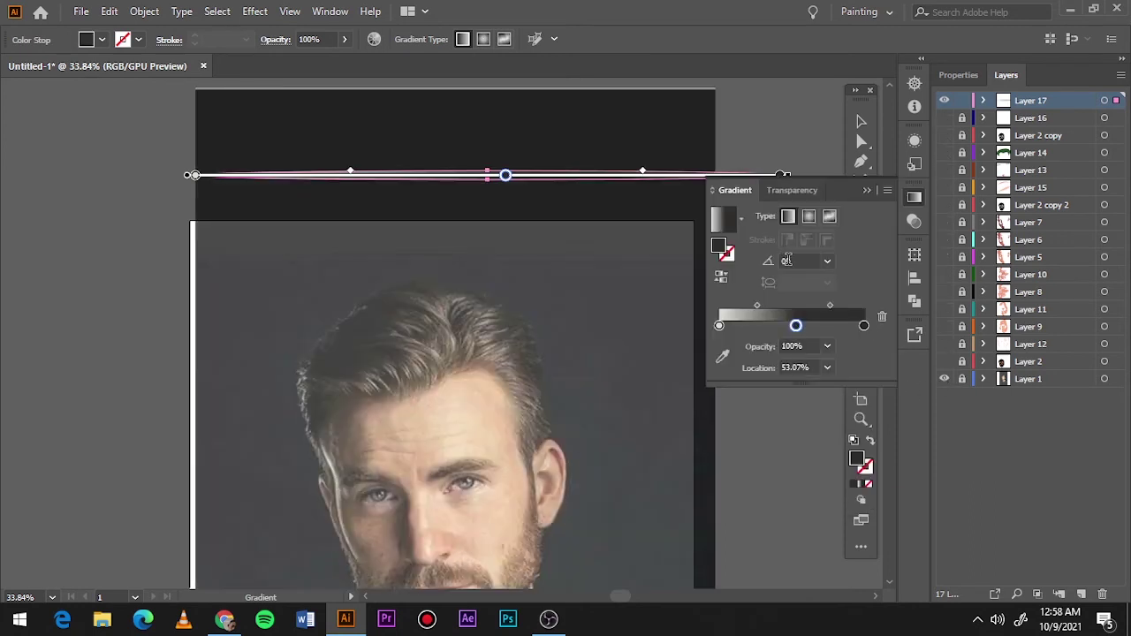
{"action": "double_click", "coordinate": [796, 326]}
{"action": "left_click", "coordinate": [651, 441]}
{"action": "left_click", "coordinate": [458, 334]}
Step: Warm up the middle stop's colour and set both end gradient stops to black
{"action": "left_click", "coordinate": [914, 196]}
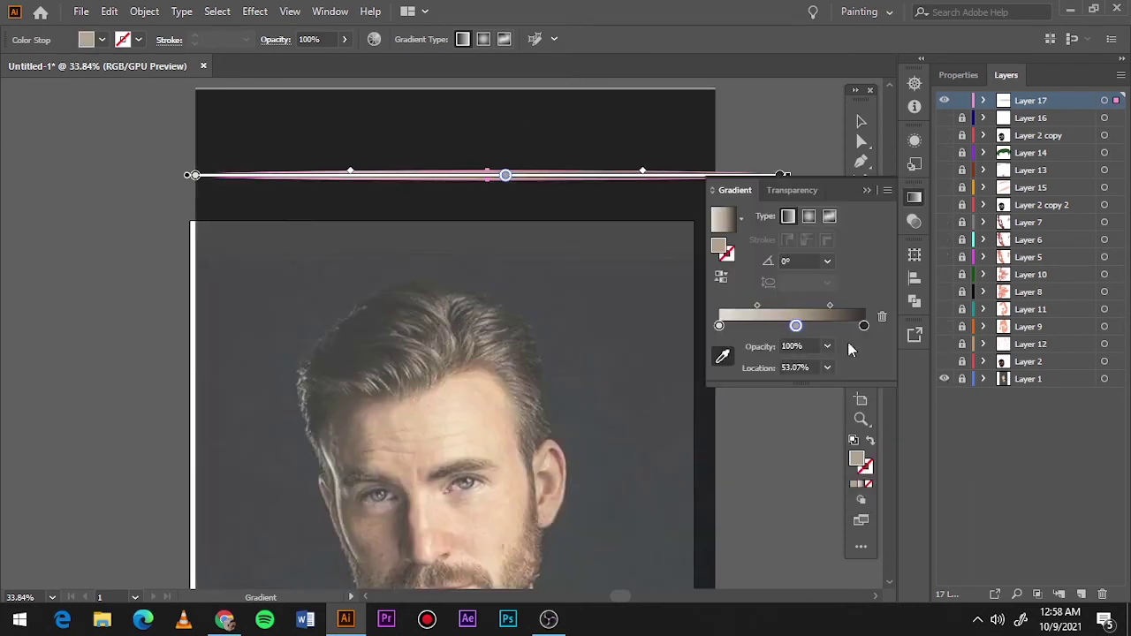
{"action": "double_click", "coordinate": [796, 326]}
{"action": "left_click", "coordinate": [650, 385]}
{"action": "left_click", "coordinate": [799, 394]}
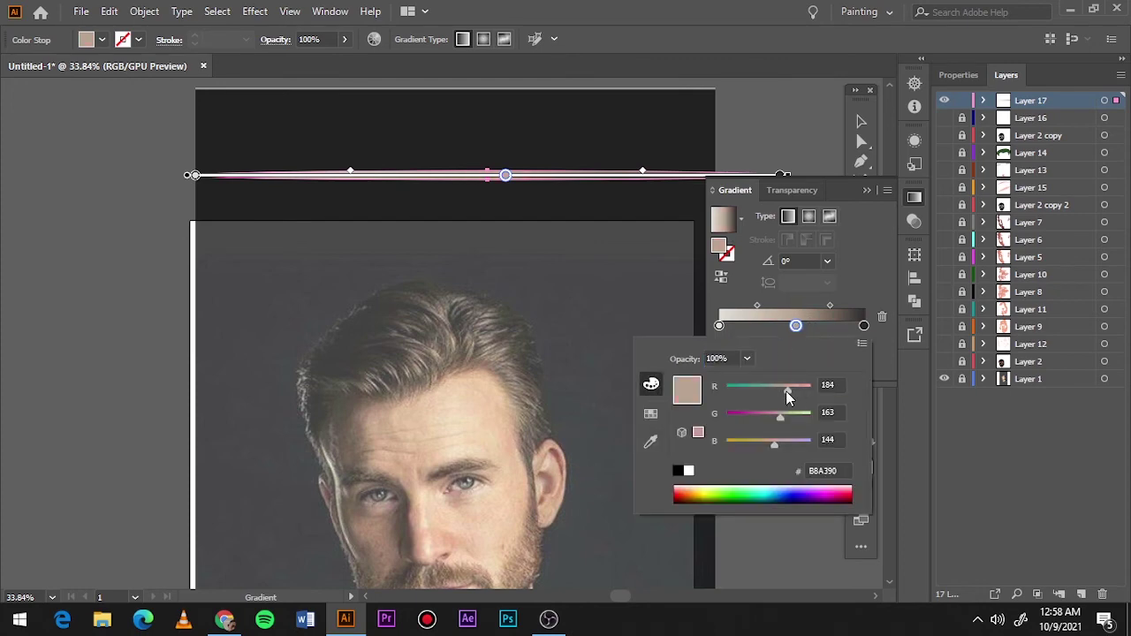
{"action": "double_click", "coordinate": [862, 325]}
{"action": "left_click", "coordinate": [677, 470]}
{"action": "double_click", "coordinate": [718, 325]}
{"action": "left_click", "coordinate": [677, 470]}
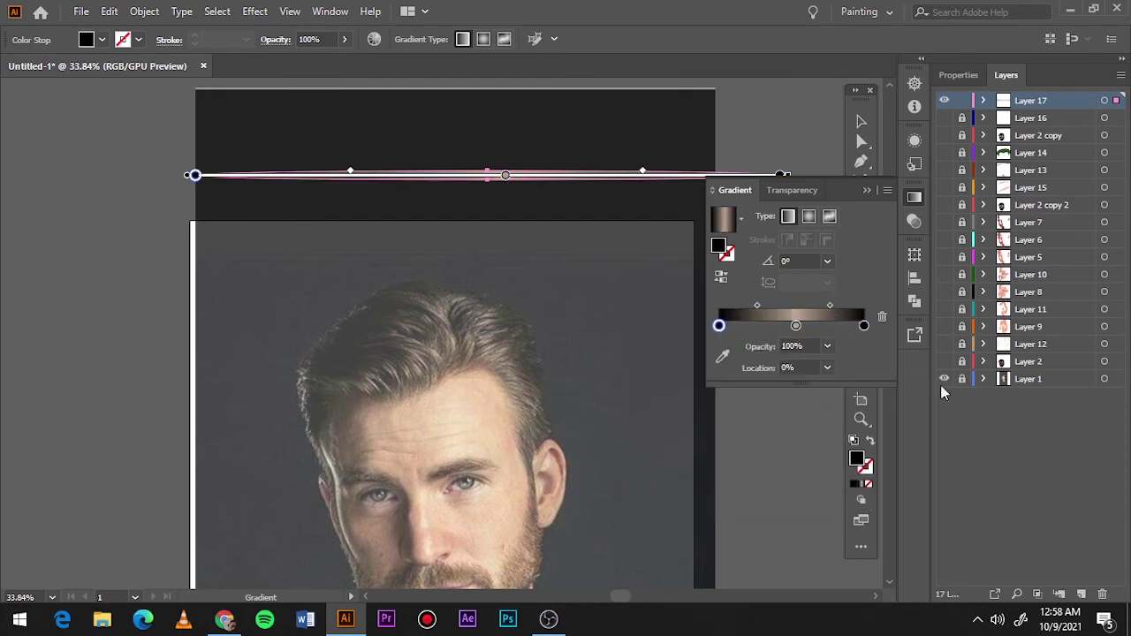
{"action": "left_click", "coordinate": [944, 378], "text": "alt"}
{"action": "left_click", "coordinate": [943, 378]}
{"action": "key", "text": "v"}
{"action": "left_click", "coordinate": [835, 318]}
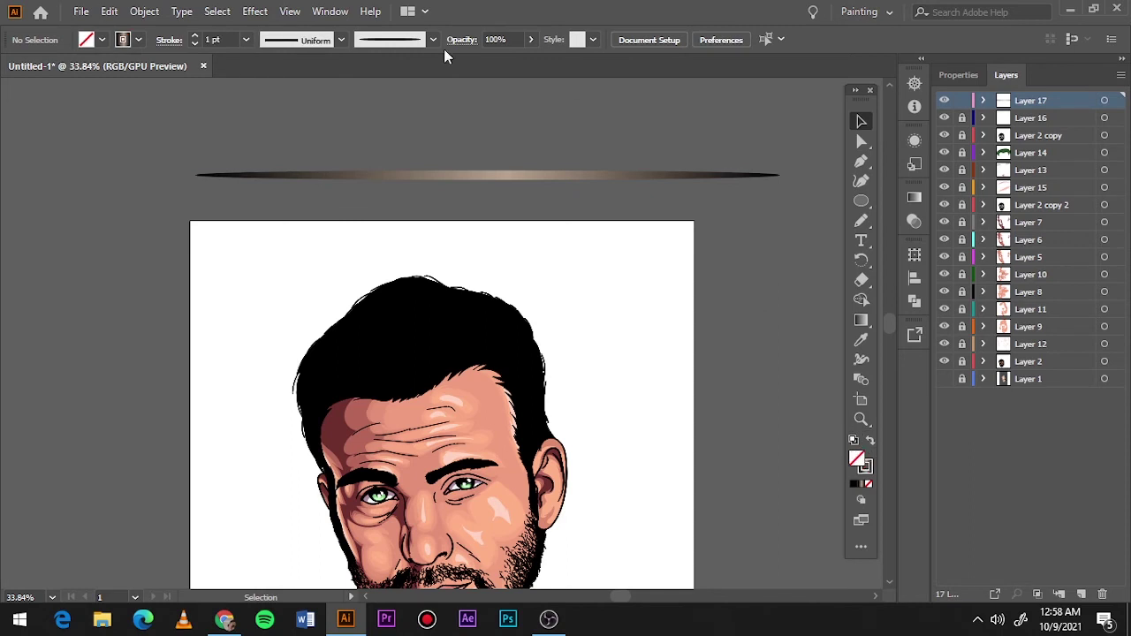
Step: Choose the Paintbrush with the 3 pt. Oval brush at 0.75 pt stroke
{"action": "left_click", "coordinate": [432, 39]}
{"action": "left_click", "coordinate": [339, 75]}
{"action": "left_click", "coordinate": [245, 39]}
{"action": "left_click", "coordinate": [257, 81]}
{"action": "scroll", "coordinate": [459, 380], "scroll_direction": "up", "scroll_amount": 2}
{"action": "key", "text": "b"}
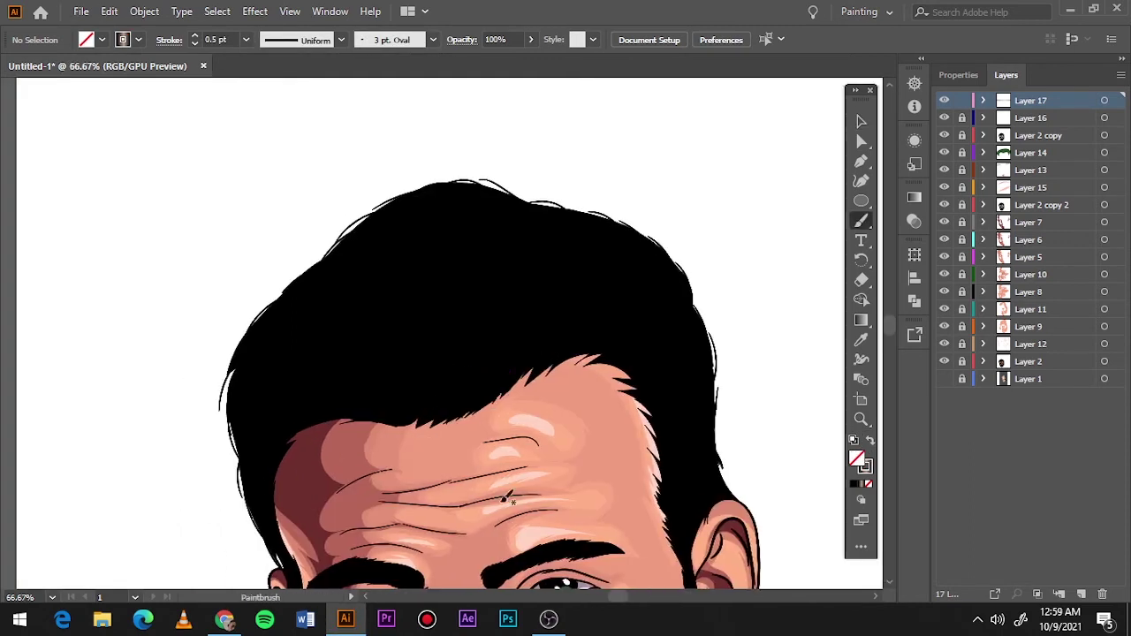
{"action": "left_click", "coordinate": [245, 39]}
{"action": "left_click", "coordinate": [256, 97]}
Step: Paint four light-brown strands across the middle of the hair
{"action": "left_click_drag", "start_coordinate": [459, 315], "coordinate": [424, 287]}
{"action": "left_click_drag", "start_coordinate": [482, 358], "coordinate": [477, 265]}
{"action": "left_click_drag", "start_coordinate": [446, 371], "coordinate": [460, 261]}
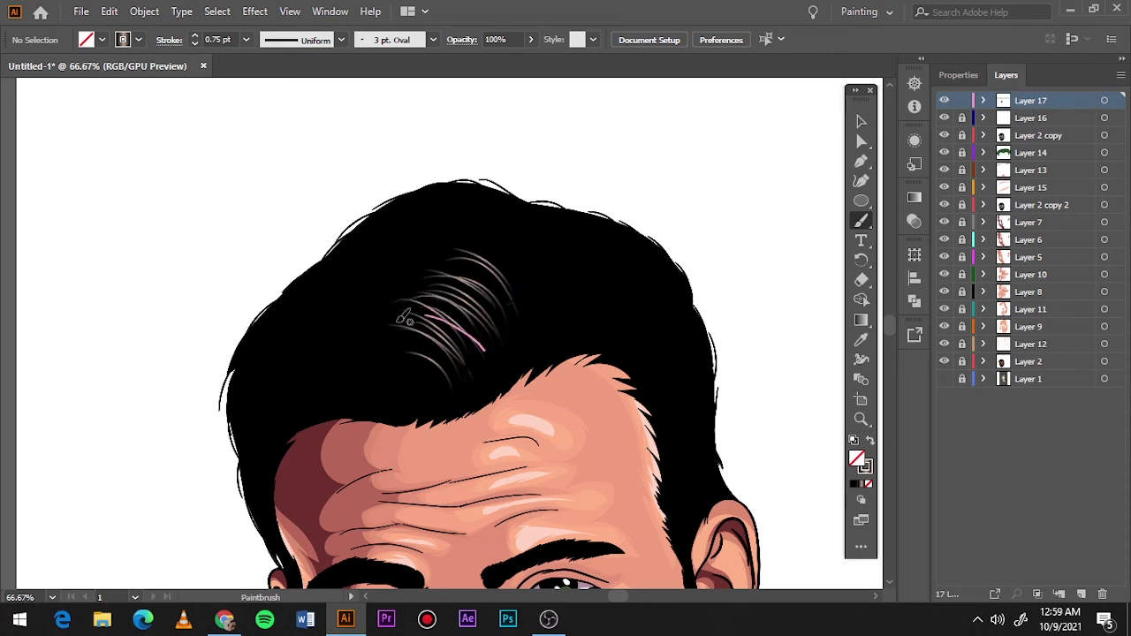
{"action": "left_click_drag", "start_coordinate": [424, 353], "coordinate": [495, 251]}
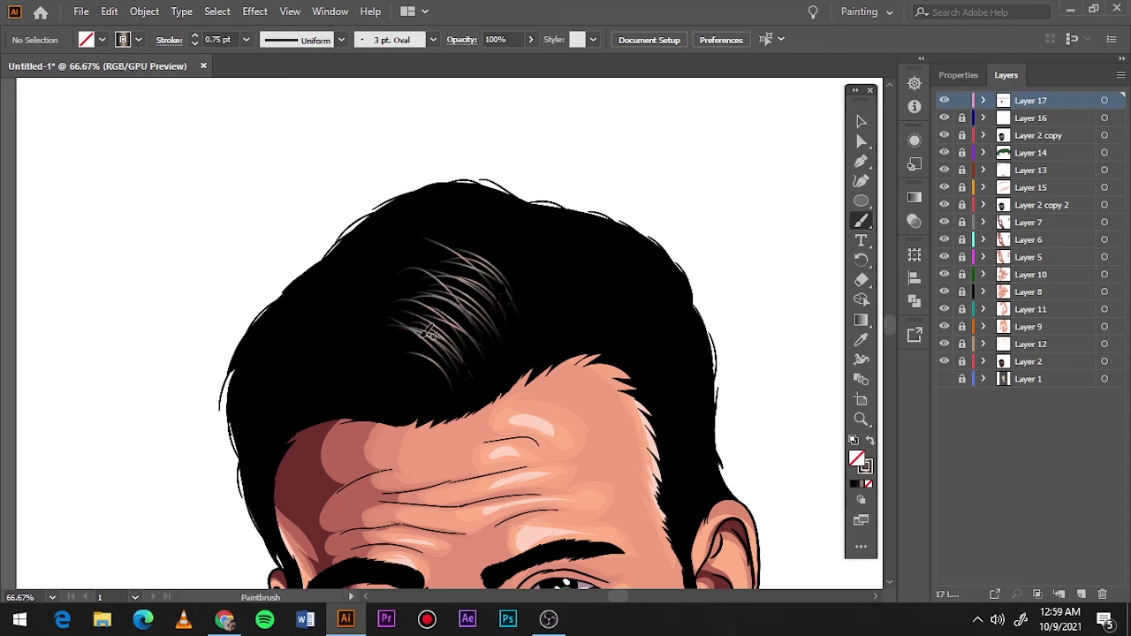
{"action": "key", "text": "ctrl+0"}
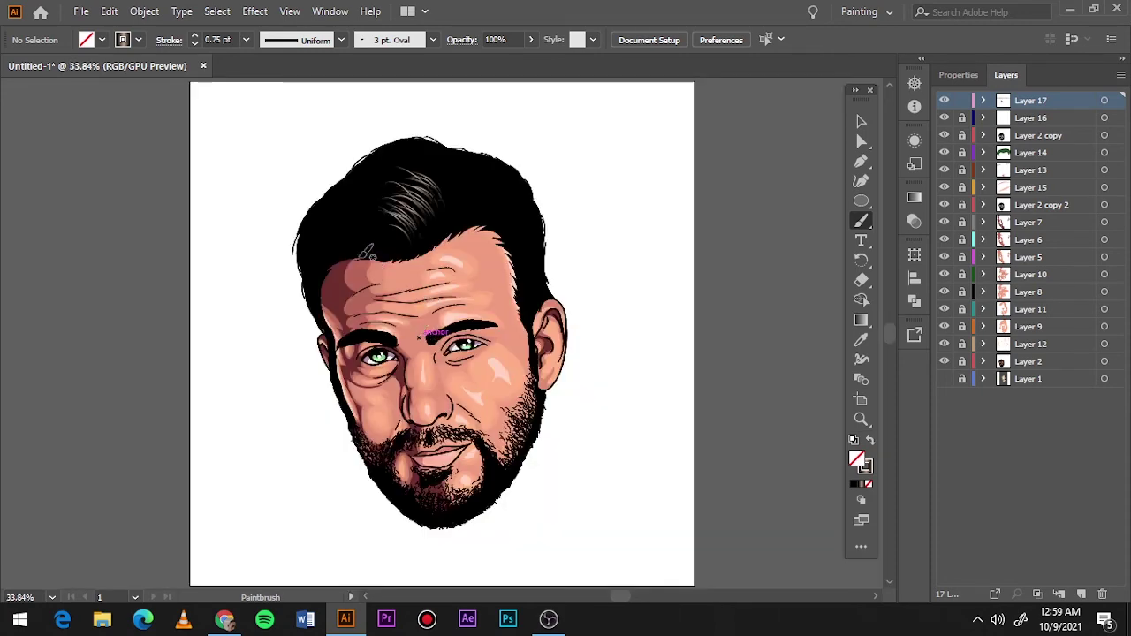
{"action": "scroll", "coordinate": [367, 253], "scroll_direction": "up", "scroll_amount": 2}
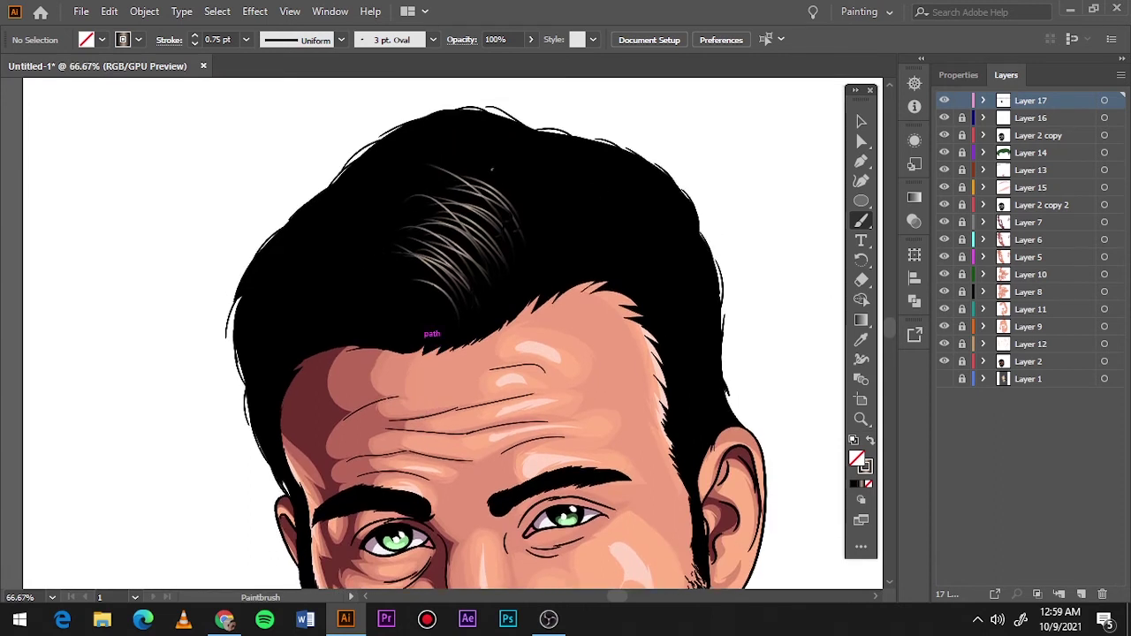
Step: Paint strands over the top and left side of the hair, undoing two poor ones
{"action": "left_click_drag", "start_coordinate": [491, 168], "coordinate": [411, 141]}
{"action": "left_click_drag", "start_coordinate": [507, 190], "coordinate": [402, 124]}
{"action": "mouse_move", "coordinate": [348, 259]}
{"action": "left_mouse_down"}
{"action": "mouse_move", "coordinate": [265, 327]}
{"action": "mouse_move", "coordinate": [256, 363]}
{"action": "left_mouse_up"}
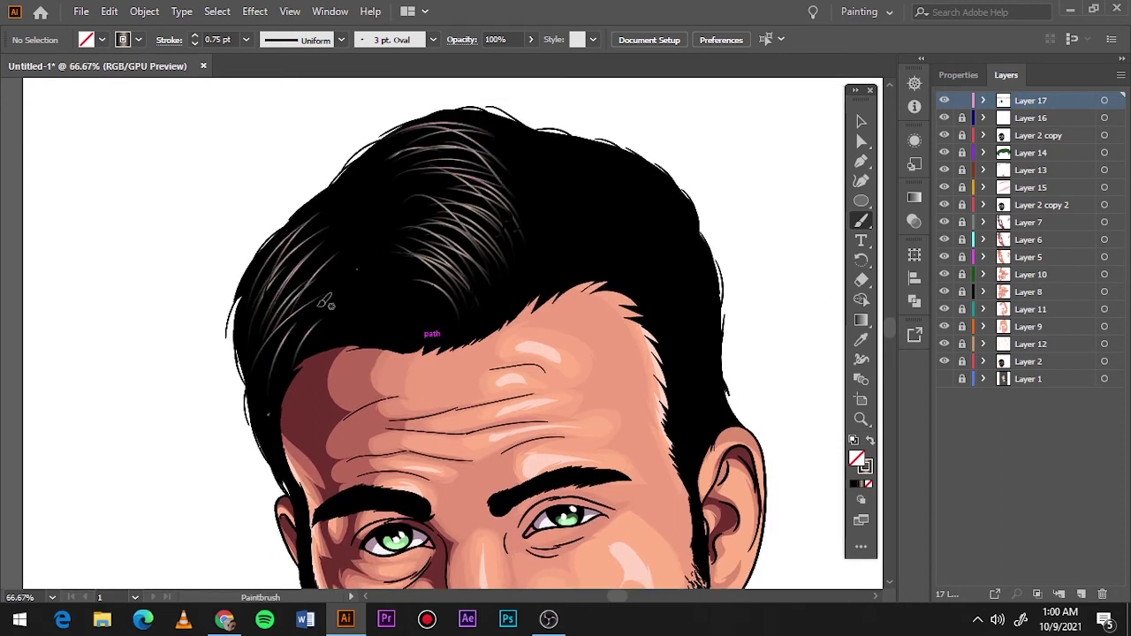
{"action": "left_click_drag", "start_coordinate": [322, 301], "coordinate": [268, 397]}
{"action": "left_click_drag", "start_coordinate": [322, 262], "coordinate": [270, 322]}
{"action": "key", "text": "ctrl+z"}
{"action": "key", "text": "ctrl+z"}
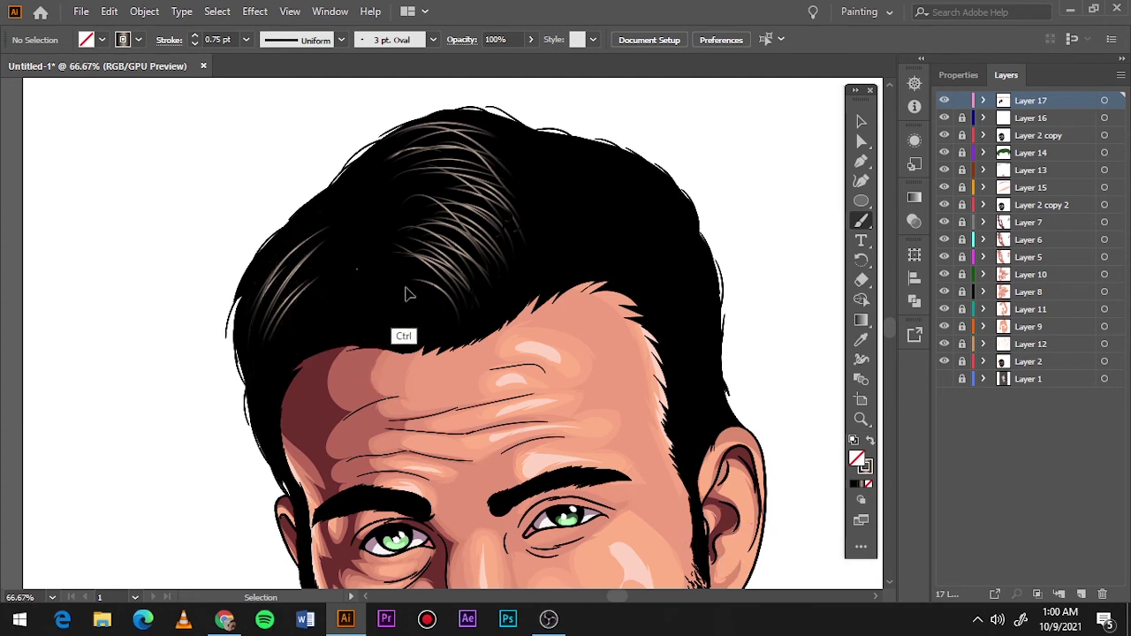
{"action": "key", "text": "ctrl+z"}
{"action": "key", "text": "ctrl+z"}
{"action": "key", "text": "ctrl+z"}
Step: Paint ten more light strands sweeping across the upper and middle hair
{"action": "left_click_drag", "start_coordinate": [437, 307], "coordinate": [363, 302]}
{"action": "left_click_drag", "start_coordinate": [457, 187], "coordinate": [305, 258]}
{"action": "left_click_drag", "start_coordinate": [486, 162], "coordinate": [323, 231]}
{"action": "left_click_drag", "start_coordinate": [460, 251], "coordinate": [290, 290]}
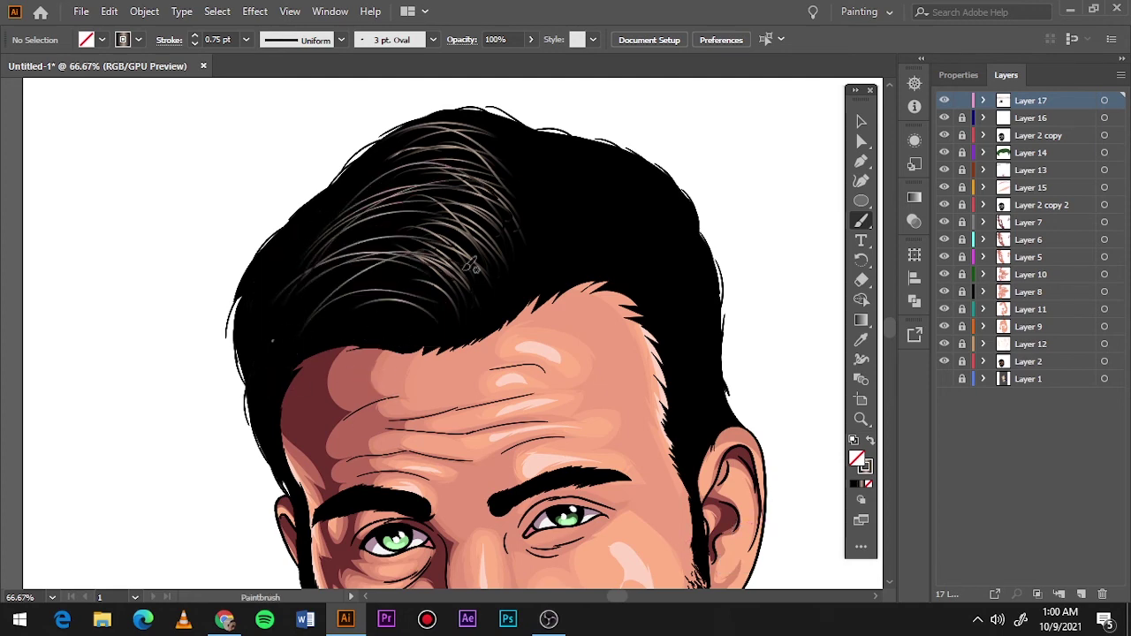
{"action": "left_click_drag", "start_coordinate": [479, 168], "coordinate": [339, 196]}
{"action": "left_click_drag", "start_coordinate": [400, 256], "coordinate": [293, 305]}
{"action": "left_click_drag", "start_coordinate": [367, 222], "coordinate": [256, 329]}
{"action": "left_click_drag", "start_coordinate": [442, 274], "coordinate": [291, 344]}
{"action": "left_click_drag", "start_coordinate": [446, 222], "coordinate": [309, 291]}
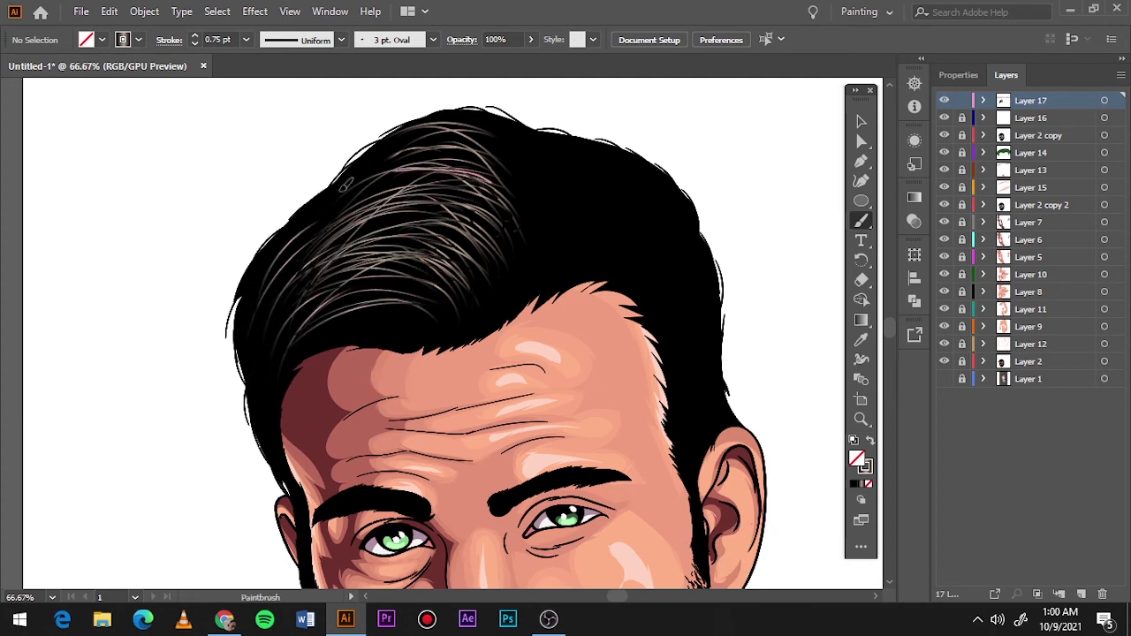
{"action": "left_click_drag", "start_coordinate": [491, 155], "coordinate": [304, 257]}
{"action": "key", "text": "ctrl+0"}
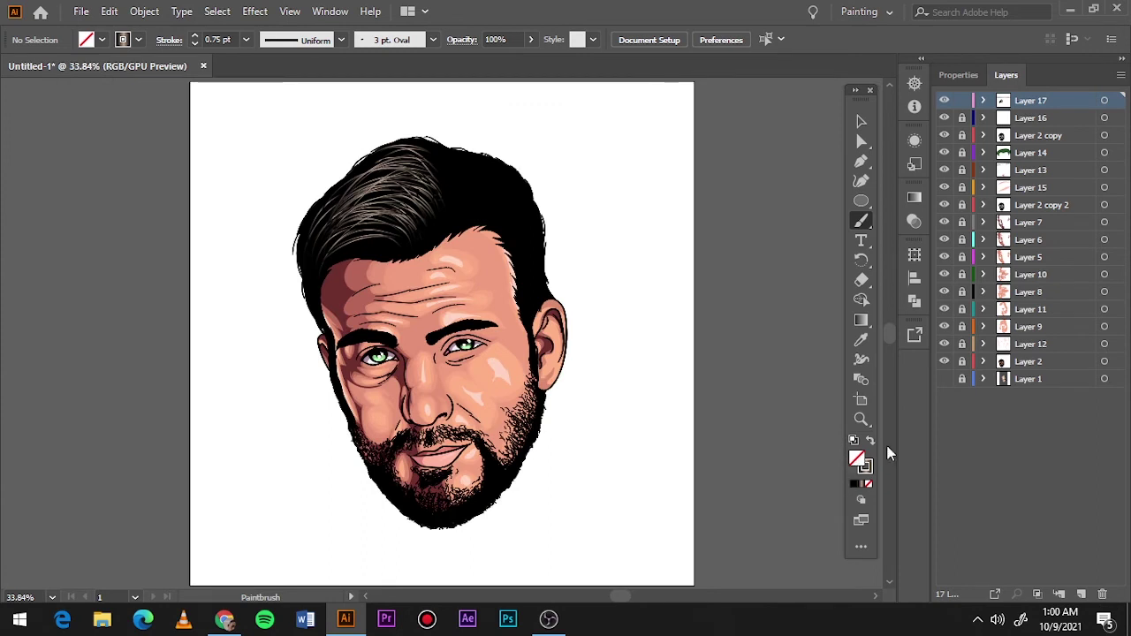
Step: Select the existing hair strands, excluding the gradient ellipse, and edit their gradient's middle stop colour
{"action": "key", "text": "v"}
{"action": "key", "text": "ctrl+a"}
{"action": "scroll", "coordinate": [669, 247], "scroll_direction": "up", "scroll_amount": 2}
{"action": "left_click", "coordinate": [536, 115], "text": "shift"}
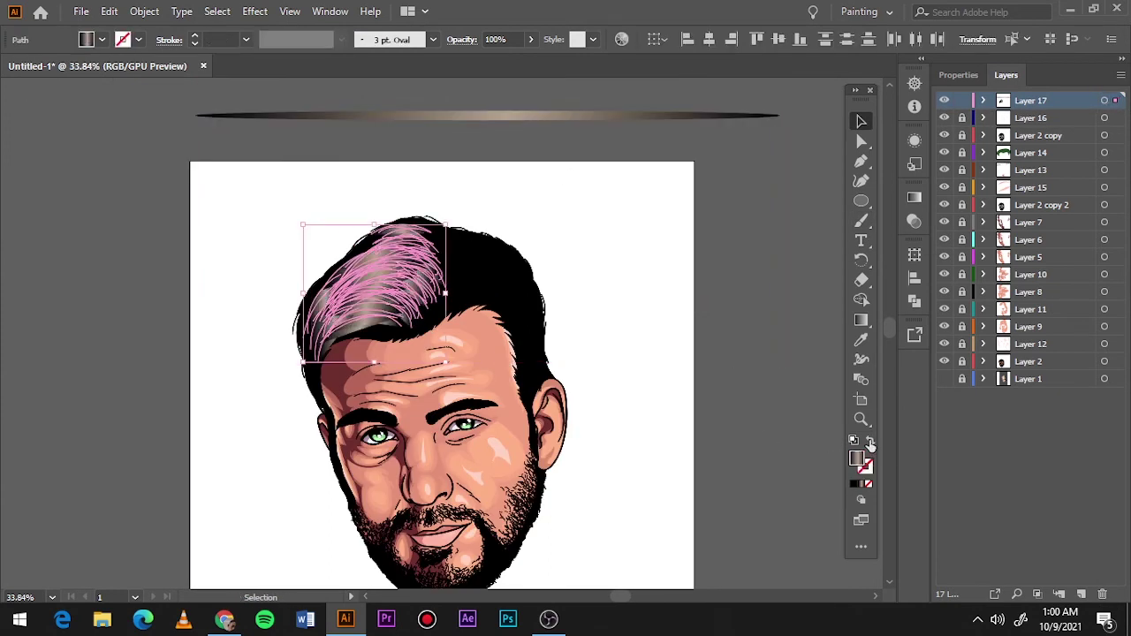
{"action": "double_click", "coordinate": [862, 320]}
{"action": "double_click", "coordinate": [795, 325]}
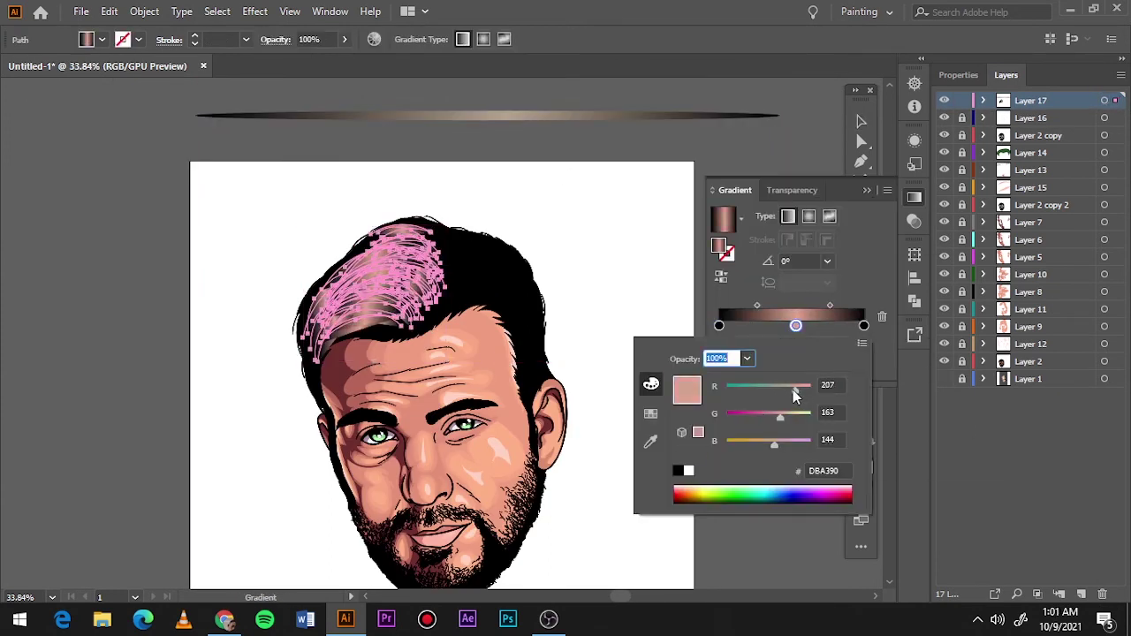
{"action": "key", "text": "Escape"}
{"action": "left_click", "coordinate": [813, 230]}
Step: Draw seven light pencil strands across the crown and right side of the hair
{"action": "key", "text": "ctrl+plus"}
{"action": "key", "text": "ctrl+plus"}
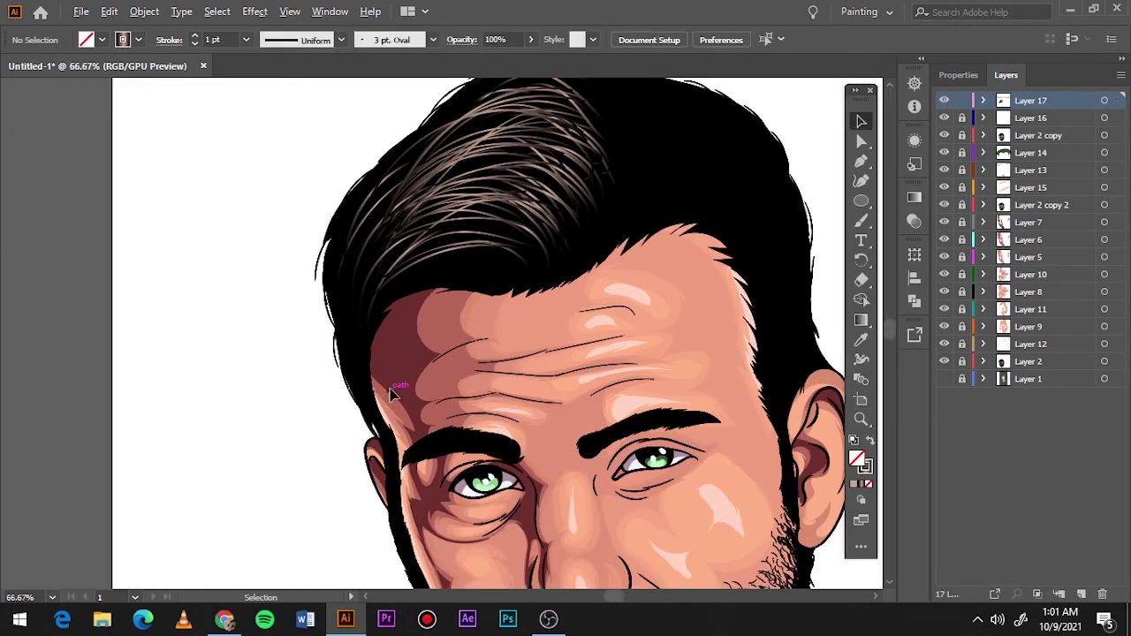
{"action": "key", "text": "n"}
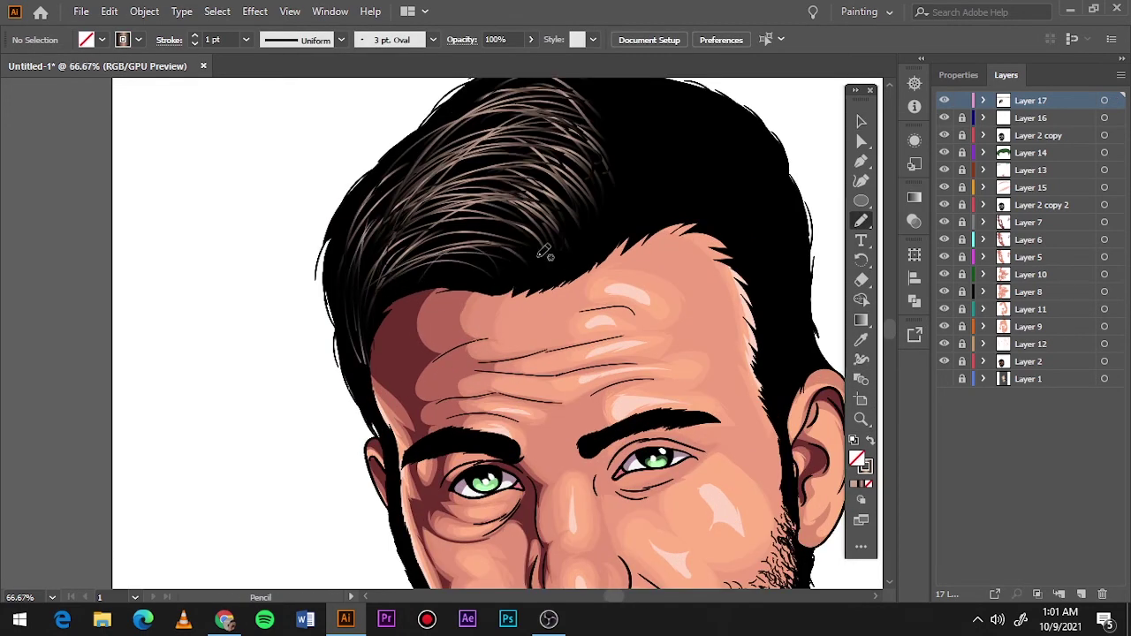
{"action": "left_click_drag", "start_coordinate": [544, 252], "coordinate": [367, 392]}
{"action": "mouse_move", "coordinate": [473, 256]}
{"action": "left_mouse_down"}
{"action": "mouse_move", "coordinate": [615, 338]}
{"action": "mouse_move", "coordinate": [643, 459]}
{"action": "left_mouse_up"}
{"action": "left_click_drag", "start_coordinate": [522, 304], "coordinate": [574, 459]}
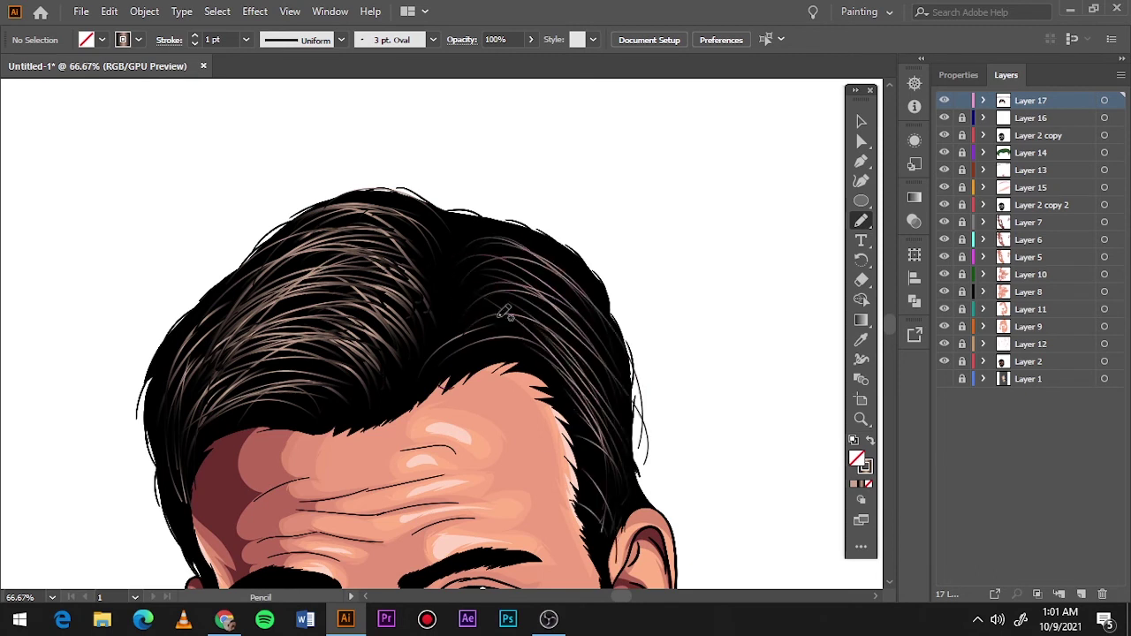
{"action": "left_click_drag", "start_coordinate": [495, 234], "coordinate": [596, 301]}
{"action": "left_click_drag", "start_coordinate": [481, 340], "coordinate": [543, 371]}
{"action": "left_click_drag", "start_coordinate": [442, 273], "coordinate": [557, 252]}
{"action": "mouse_move", "coordinate": [513, 221]}
{"action": "left_mouse_down"}
{"action": "mouse_move", "coordinate": [415, 380]}
{"action": "mouse_move", "coordinate": [287, 369]}
{"action": "left_mouse_up"}
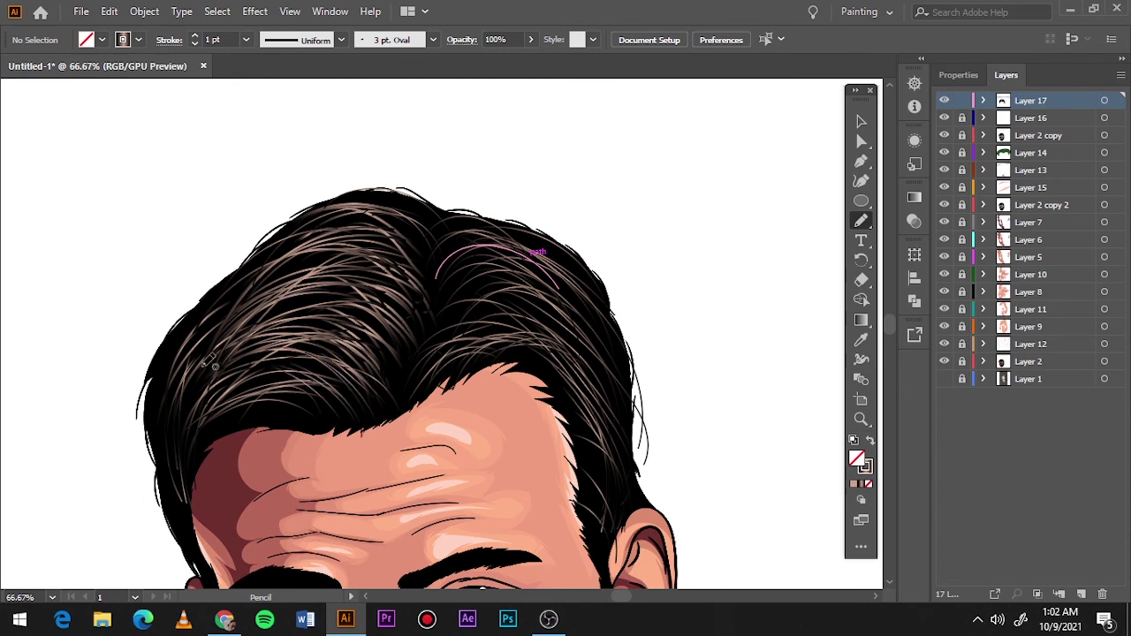
{"action": "key", "text": "ctrl+0"}
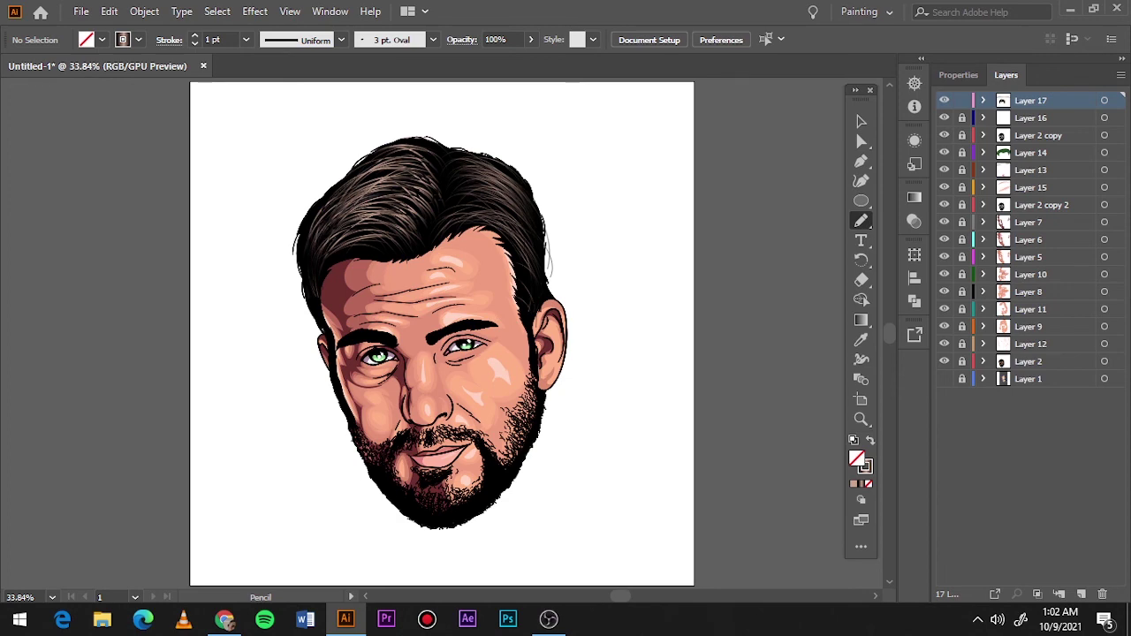
Step: Set the stroke weight to 0.75 pt and draw a light strand down the beard along the jaw
{"action": "scroll", "coordinate": [362, 363], "scroll_direction": "up", "scroll_amount": 1}
{"action": "scroll", "coordinate": [362, 362], "scroll_direction": "up", "scroll_amount": 2}
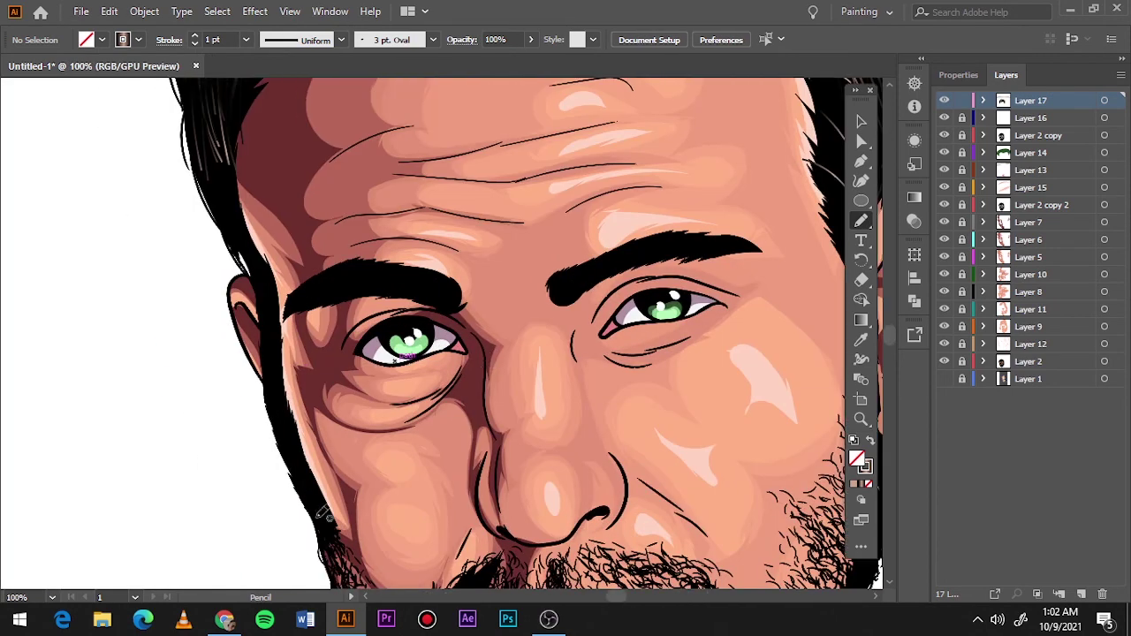
{"action": "left_click", "coordinate": [246, 39]}
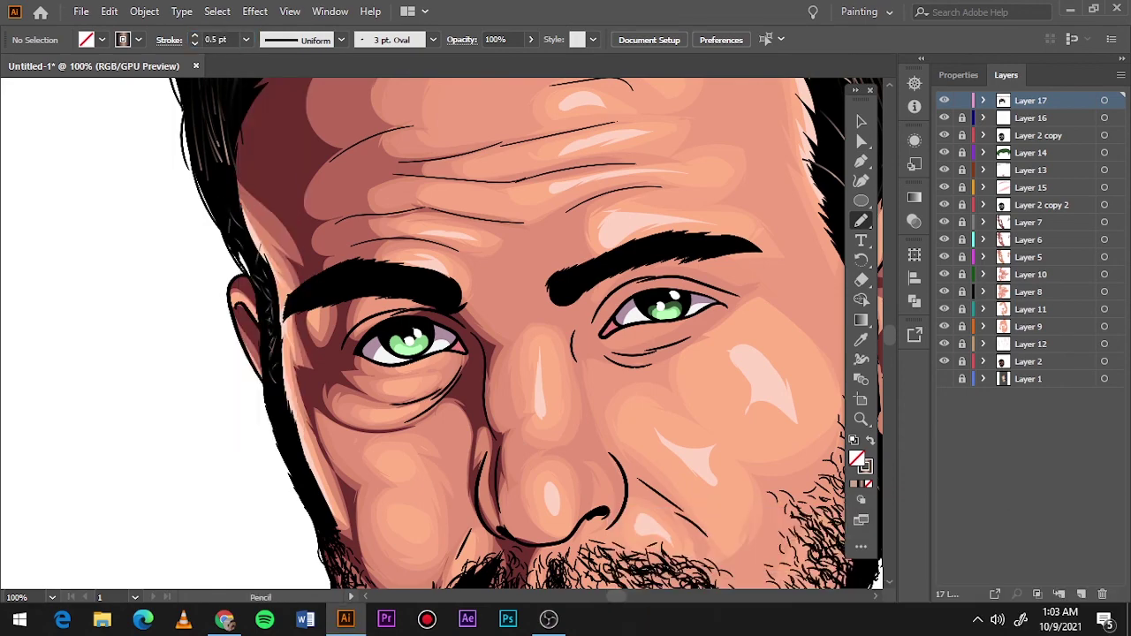
{"action": "key", "text": "ctrl+0"}
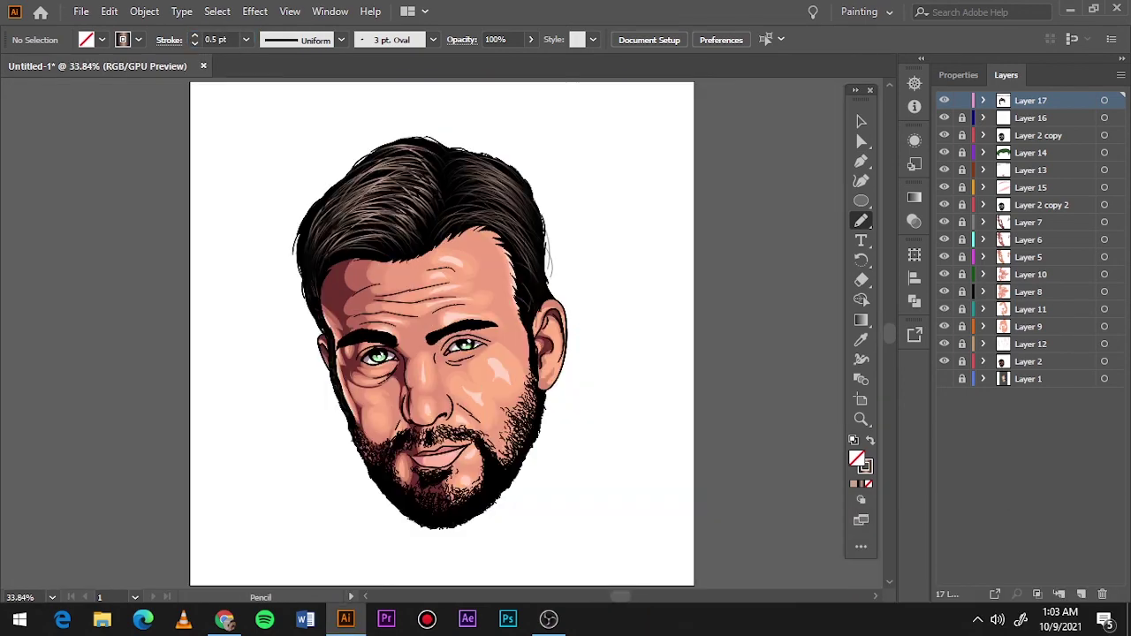
{"action": "key", "text": "ctrl+1"}
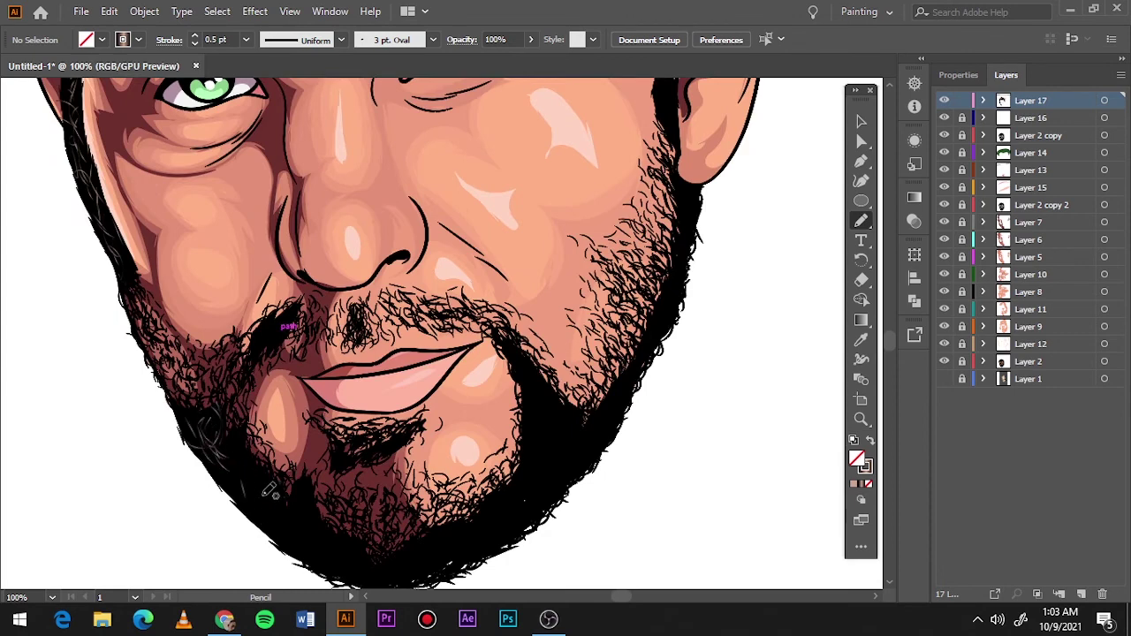
{"action": "key", "text": "Up"}
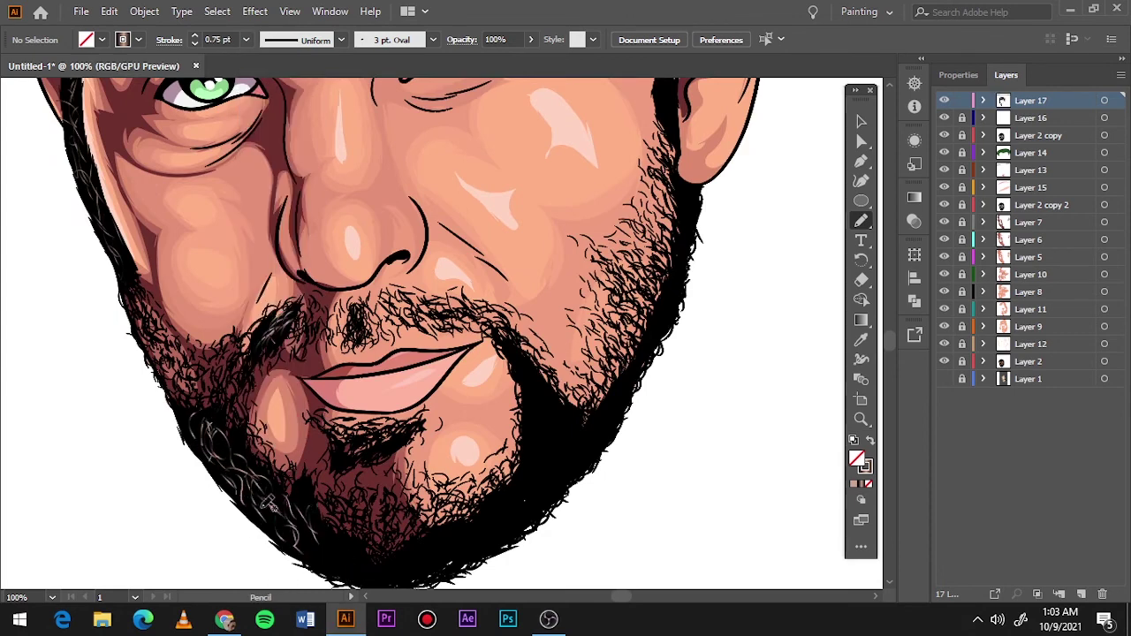
{"action": "key", "text": "ctrl+0"}
{"action": "key", "text": "ctrl+1"}
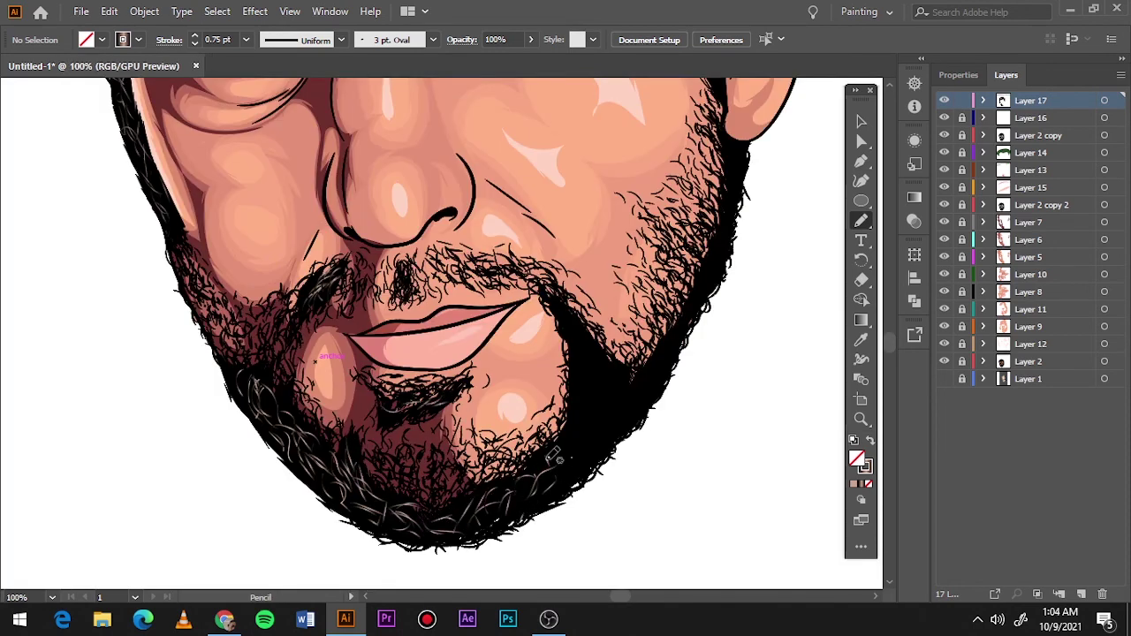
{"action": "left_click_drag", "start_coordinate": [599, 346], "coordinate": [615, 415]}
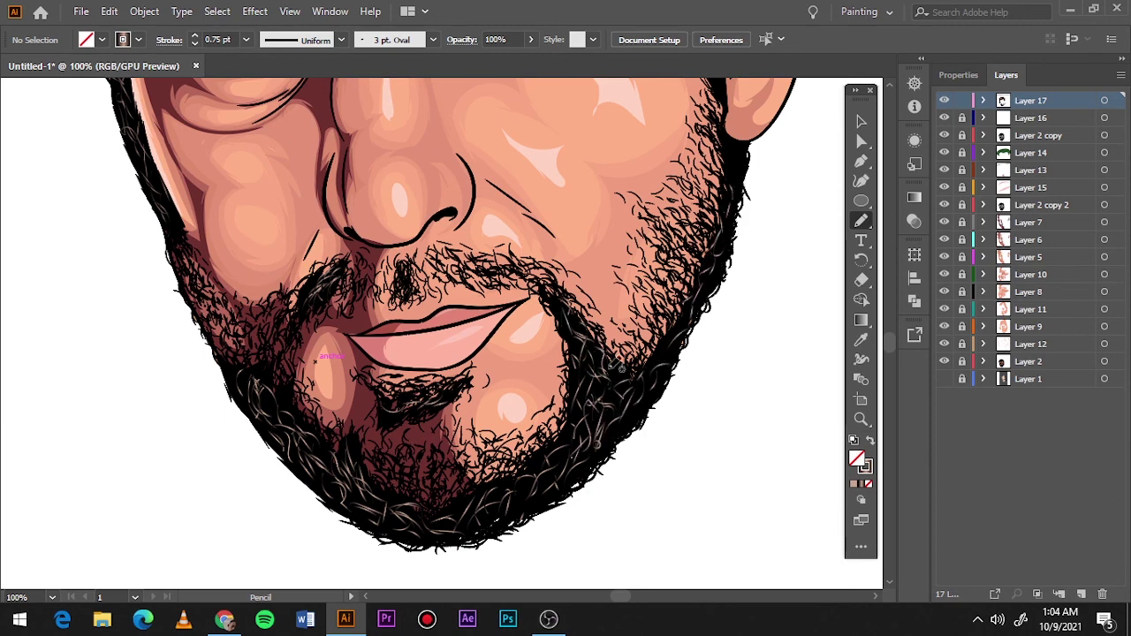
{"action": "key", "text": "ctrl+0"}
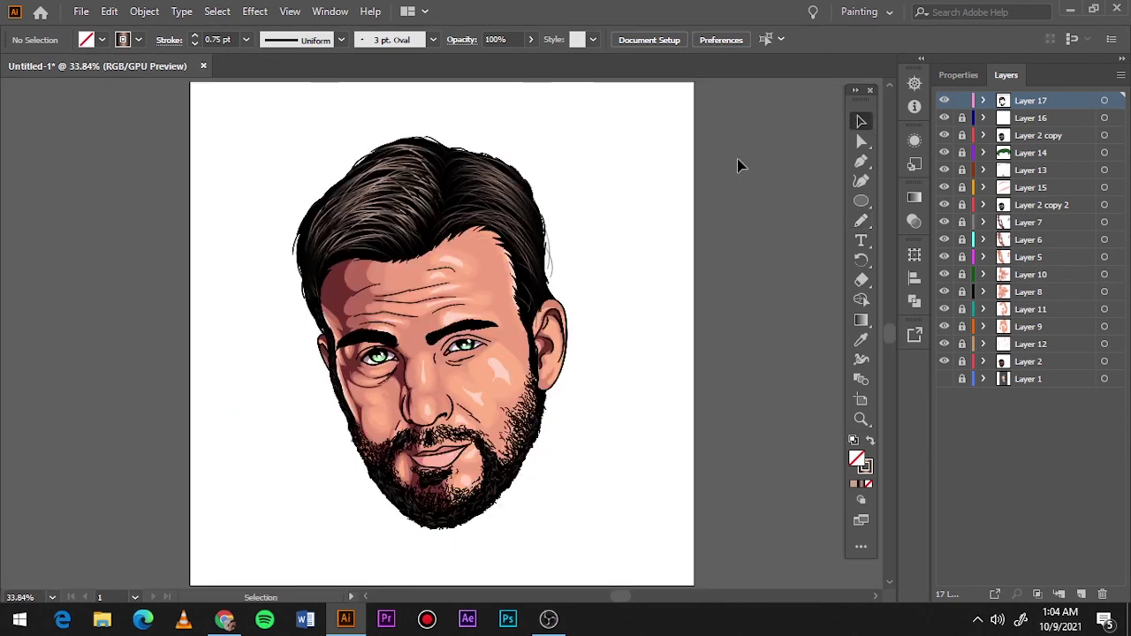
Step: On a new layer, draw an artboard-sized rectangle filled with red
{"action": "left_click", "coordinate": [1034, 381]}
{"action": "key", "text": "ctrl+l"}
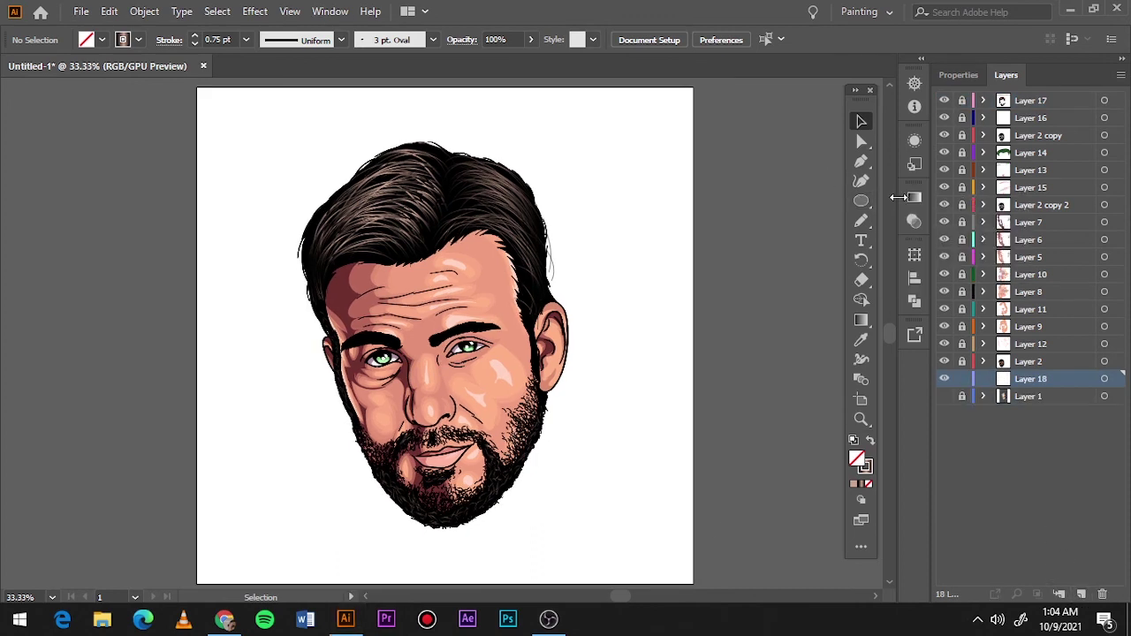
{"action": "key", "text": "m"}
{"action": "left_click_drag", "start_coordinate": [197, 86], "coordinate": [698, 580]}
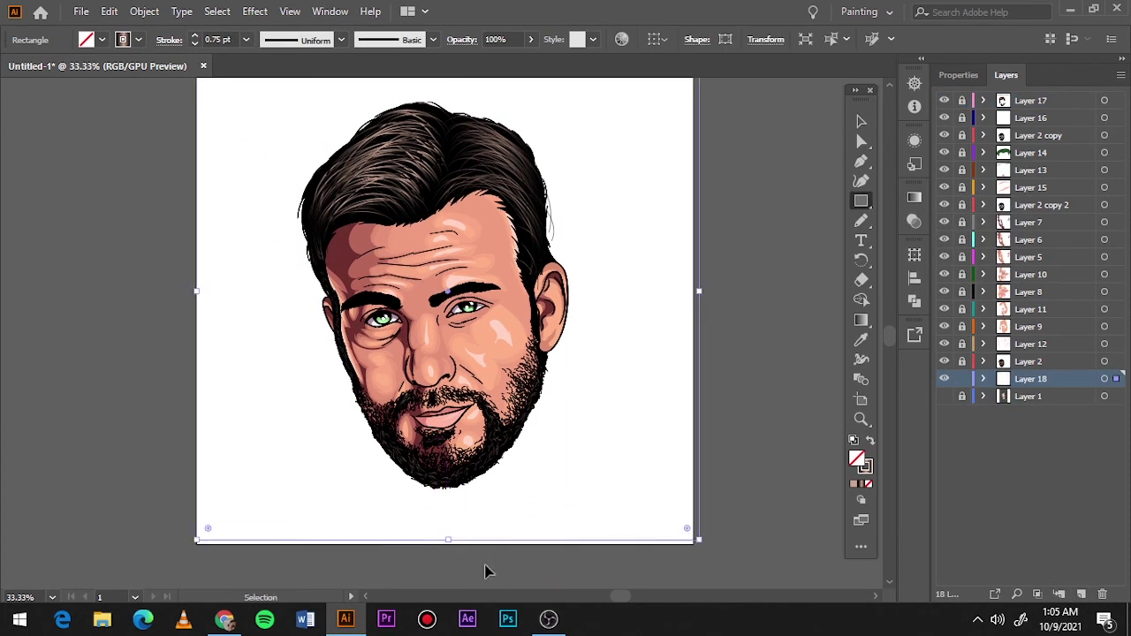
{"action": "left_click", "coordinate": [861, 483]}
{"action": "left_click", "coordinate": [101, 39]}
{"action": "left_click", "coordinate": [39, 71]}
{"action": "key", "text": "v"}
{"action": "left_click", "coordinate": [441, 550]}
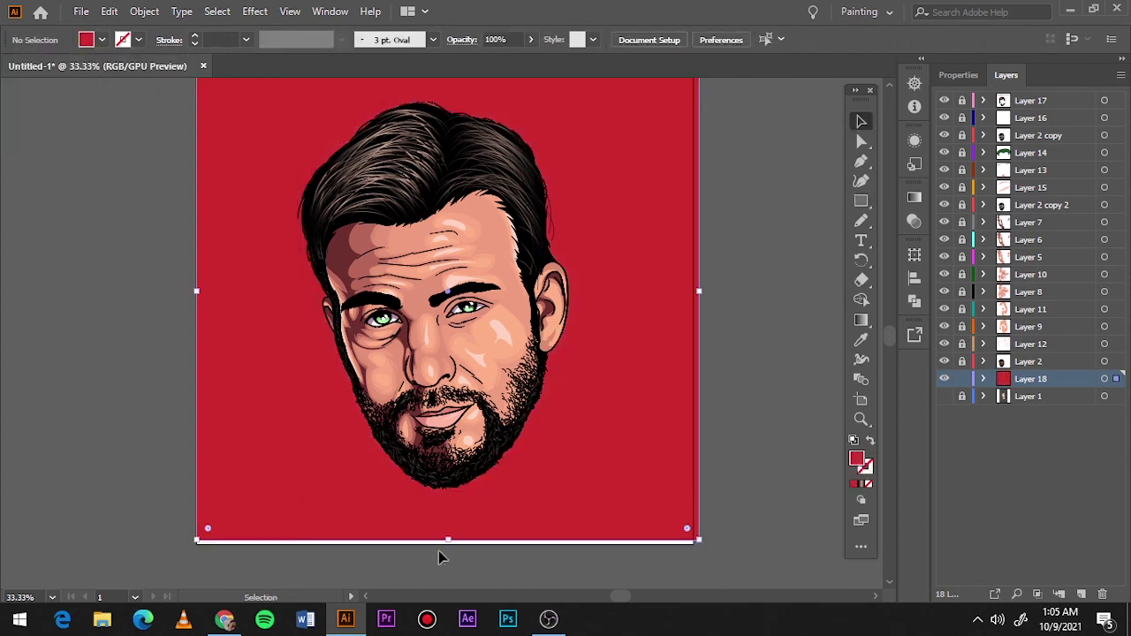
{"action": "left_click_drag", "start_coordinate": [448, 541], "coordinate": [448, 566]}
{"action": "left_click", "coordinate": [714, 448]}
Step: Lock the red background layer, add a new layer above it, and pick a dark red colour
{"action": "left_click", "coordinate": [962, 379]}
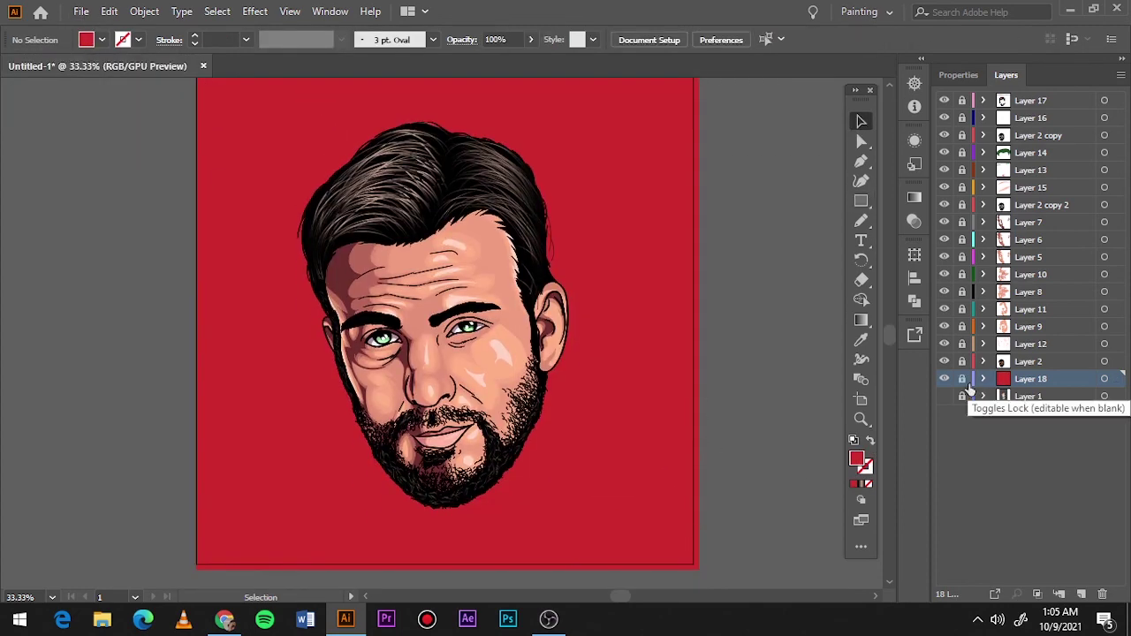
{"action": "left_click", "coordinate": [1081, 594]}
{"action": "double_click", "coordinate": [856, 459]}
{"action": "left_click_drag", "start_coordinate": [807, 133], "coordinate": [805, 238]}
Step: Set up the 15 pt Round paintbrush with a dark red stroke and no fill
{"action": "left_click", "coordinate": [1025, 85]}
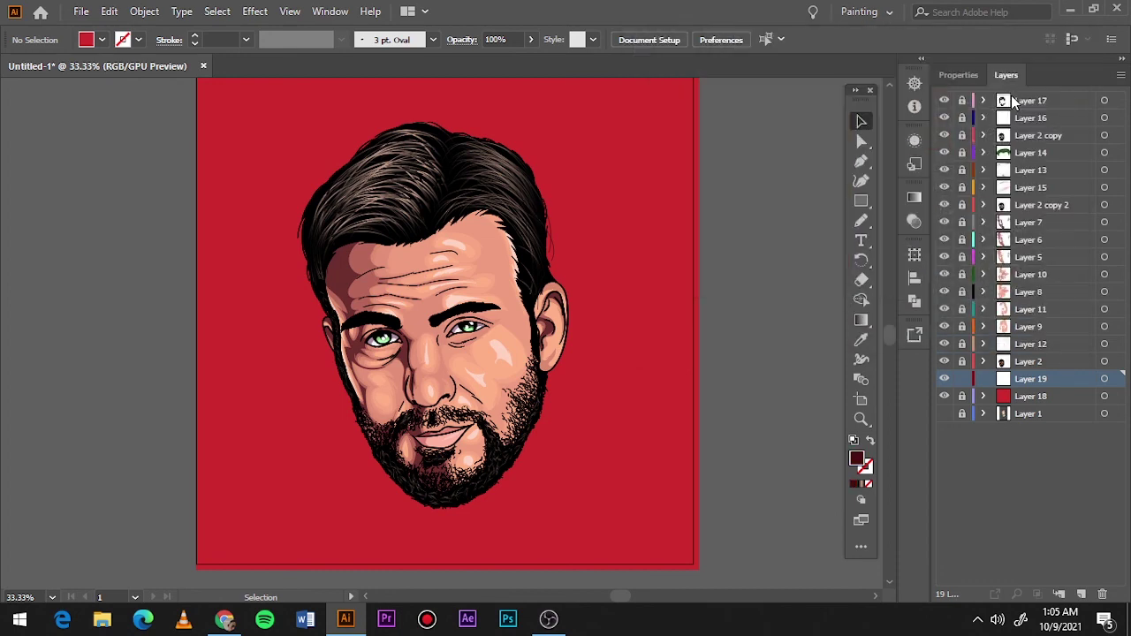
{"action": "scroll", "coordinate": [455, 337], "scroll_direction": "up", "scroll_amount": 1}
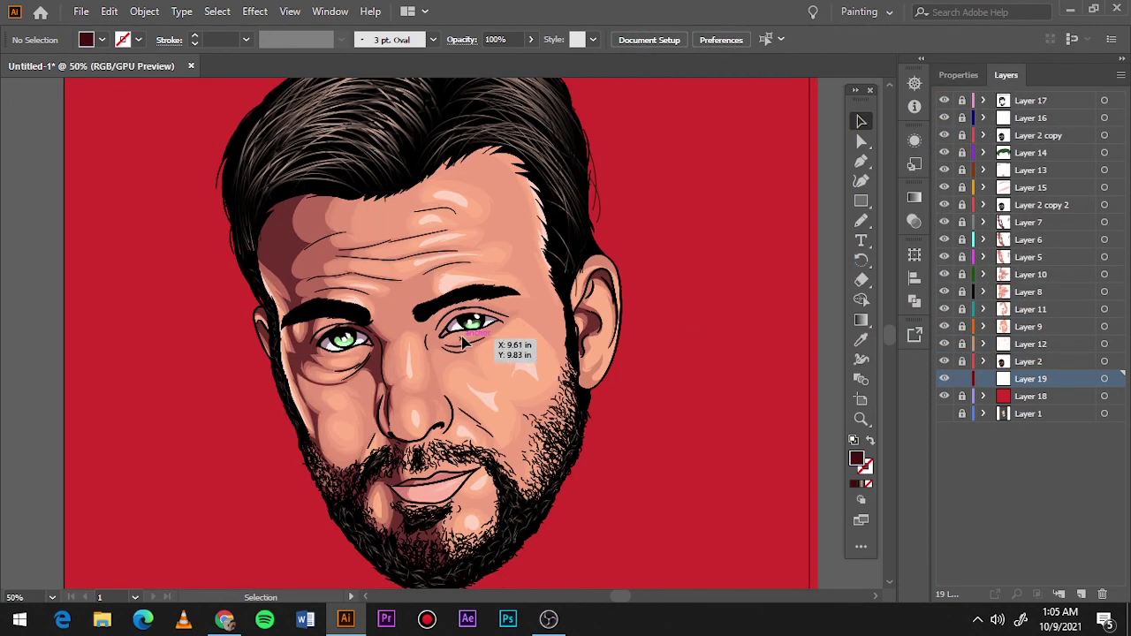
{"action": "key", "text": "b"}
{"action": "key", "text": "shift+x"}
{"action": "left_click", "coordinate": [432, 39]}
{"action": "left_click", "coordinate": [354, 97]}
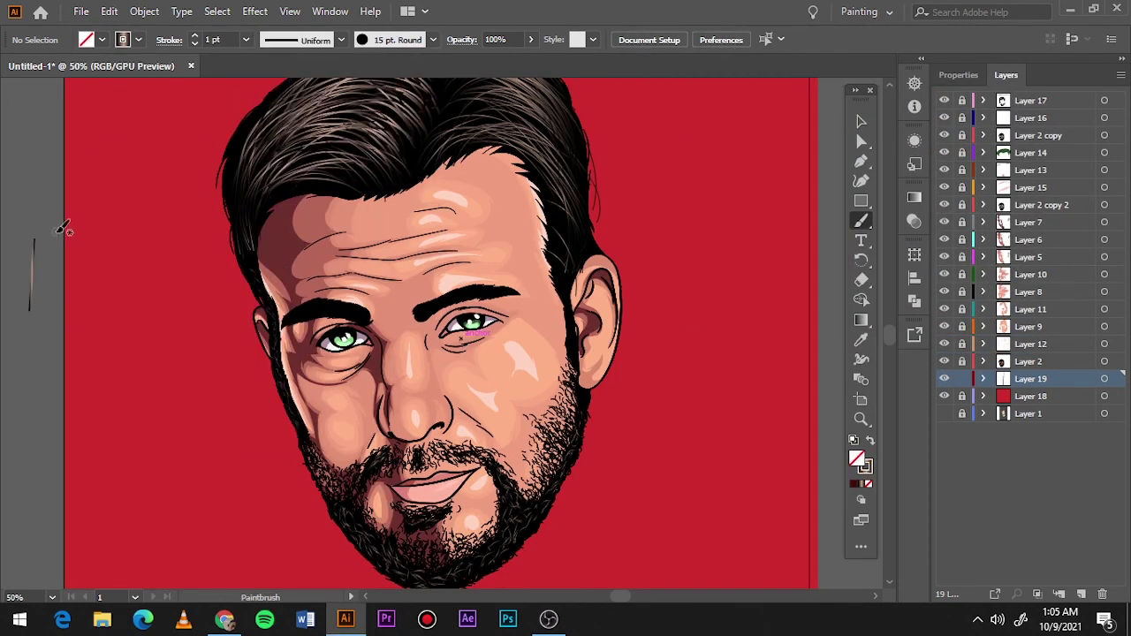
{"action": "key", "text": "F6"}
{"action": "left_click", "coordinate": [868, 483]}
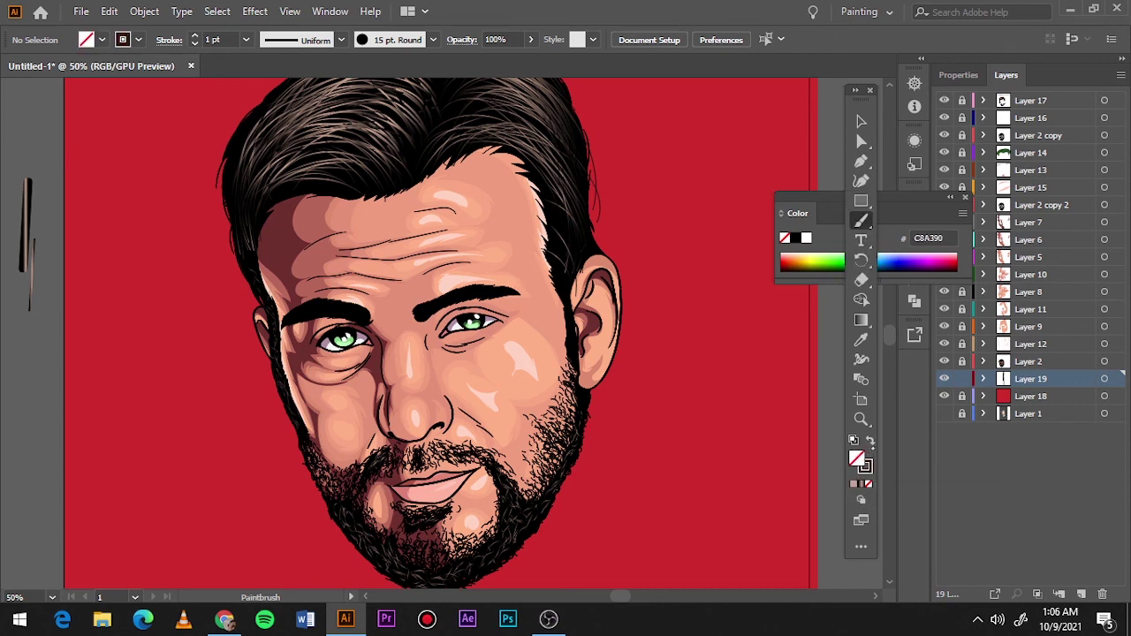
{"action": "left_click_drag", "start_coordinate": [32, 302], "coordinate": [30, 364]}
{"action": "left_click_drag", "start_coordinate": [301, 452], "coordinate": [265, 347]}
{"action": "key", "text": "ctrl+z"}
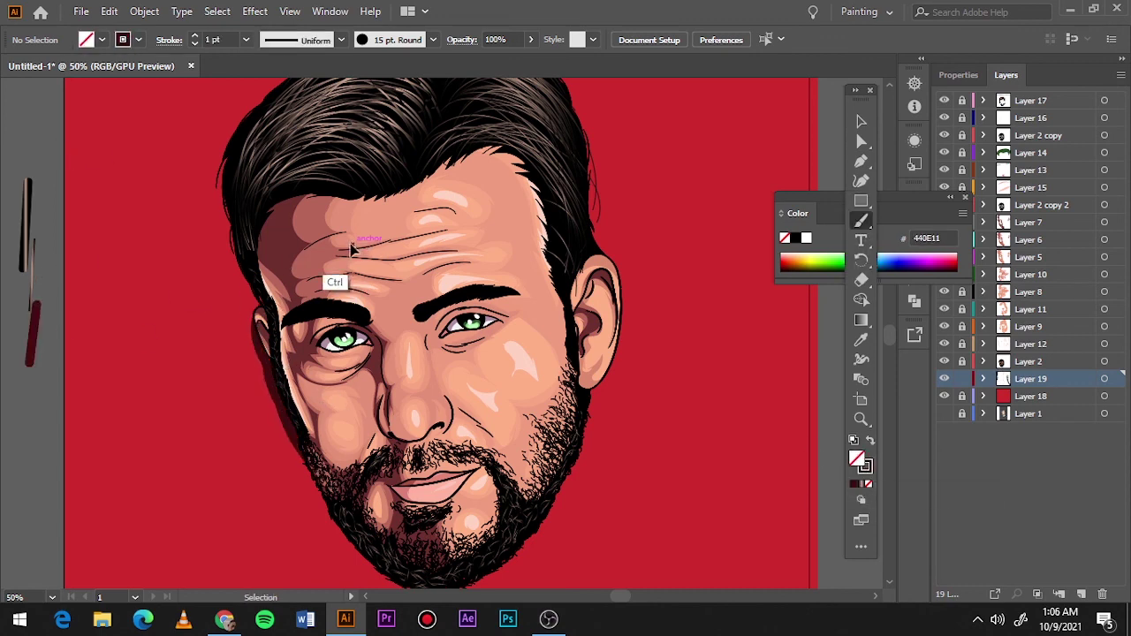
{"action": "key", "text": "ctrl+z"}
{"action": "key", "text": "ctrl+z"}
Step: Set the stroke to 7 pt and paint the shadow from the chin up past the left temple
{"action": "left_click", "coordinate": [245, 40]}
{"action": "left_click", "coordinate": [265, 279]}
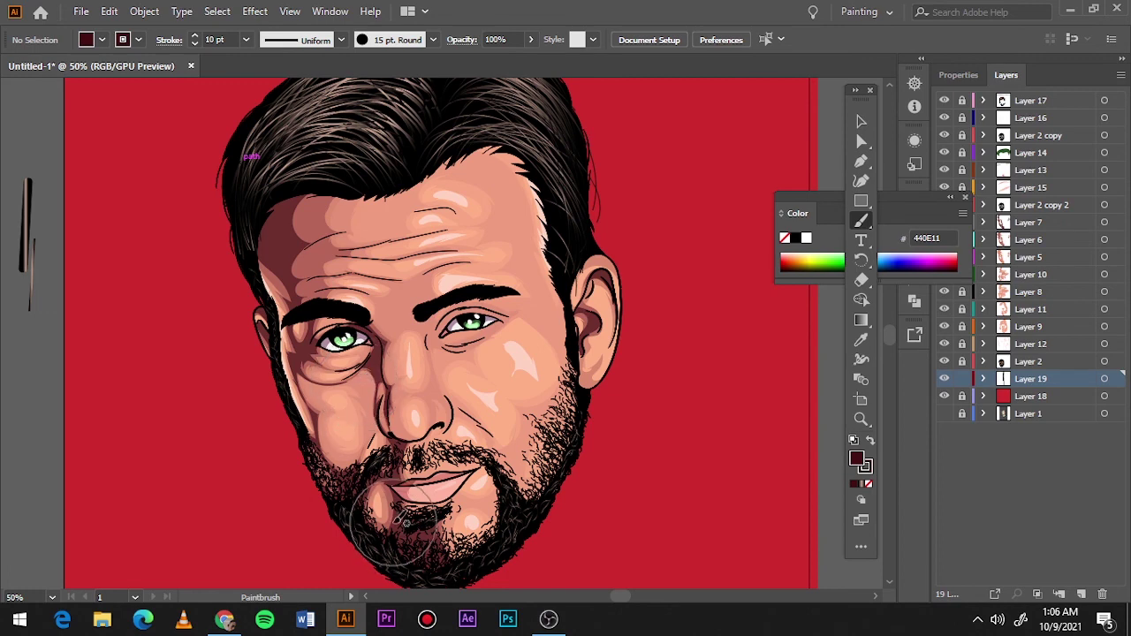
{"action": "scroll", "coordinate": [403, 523], "scroll_direction": "down", "scroll_amount": 1}
{"action": "left_click", "coordinate": [245, 40]}
{"action": "left_click", "coordinate": [265, 220]}
{"action": "mouse_move", "coordinate": [394, 544]}
{"action": "left_mouse_down"}
{"action": "mouse_move", "coordinate": [408, 534]}
{"action": "mouse_move", "coordinate": [257, 327]}
{"action": "left_mouse_up"}
{"action": "scroll", "coordinate": [531, 430], "scroll_direction": "up", "scroll_amount": 3}
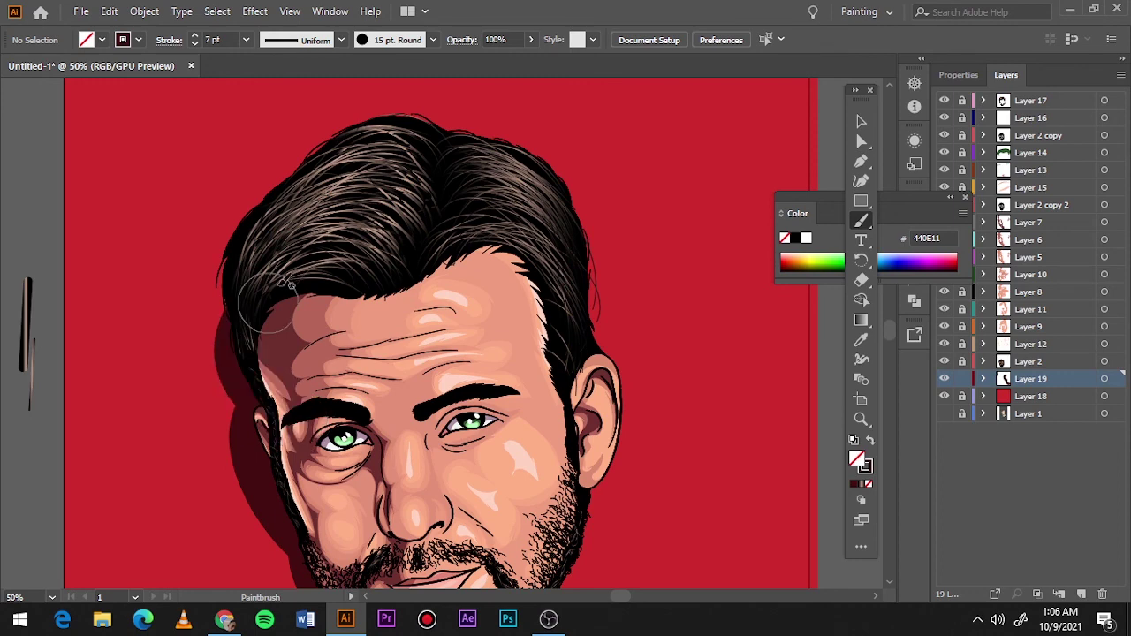
{"action": "left_click_drag", "start_coordinate": [269, 396], "coordinate": [208, 177]}
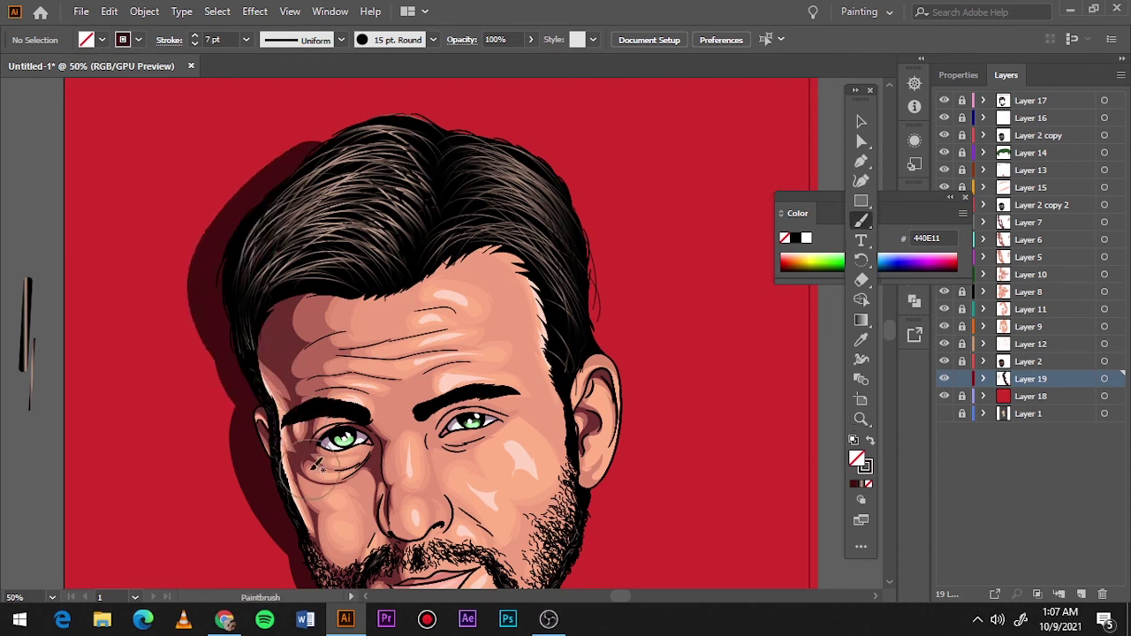
{"action": "scroll", "coordinate": [208, 177], "scroll_direction": "down", "scroll_amount": 3}
{"action": "mouse_move", "coordinate": [415, 547]}
{"action": "left_mouse_down"}
{"action": "mouse_move", "coordinate": [265, 398]}
{"action": "mouse_move", "coordinate": [208, 97]}
{"action": "left_mouse_up"}
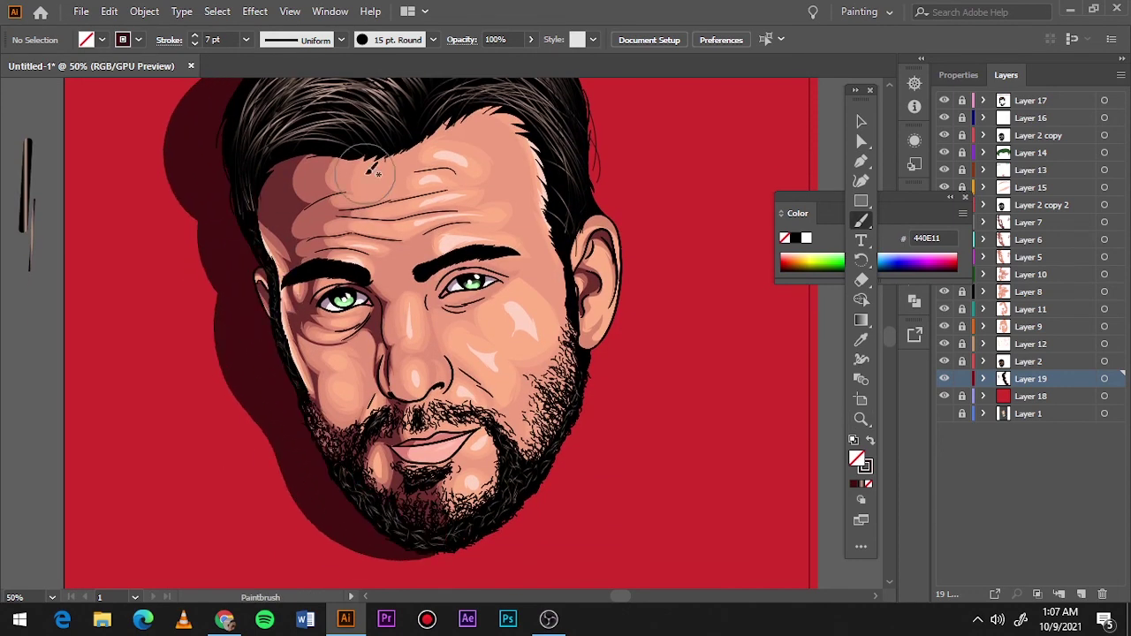